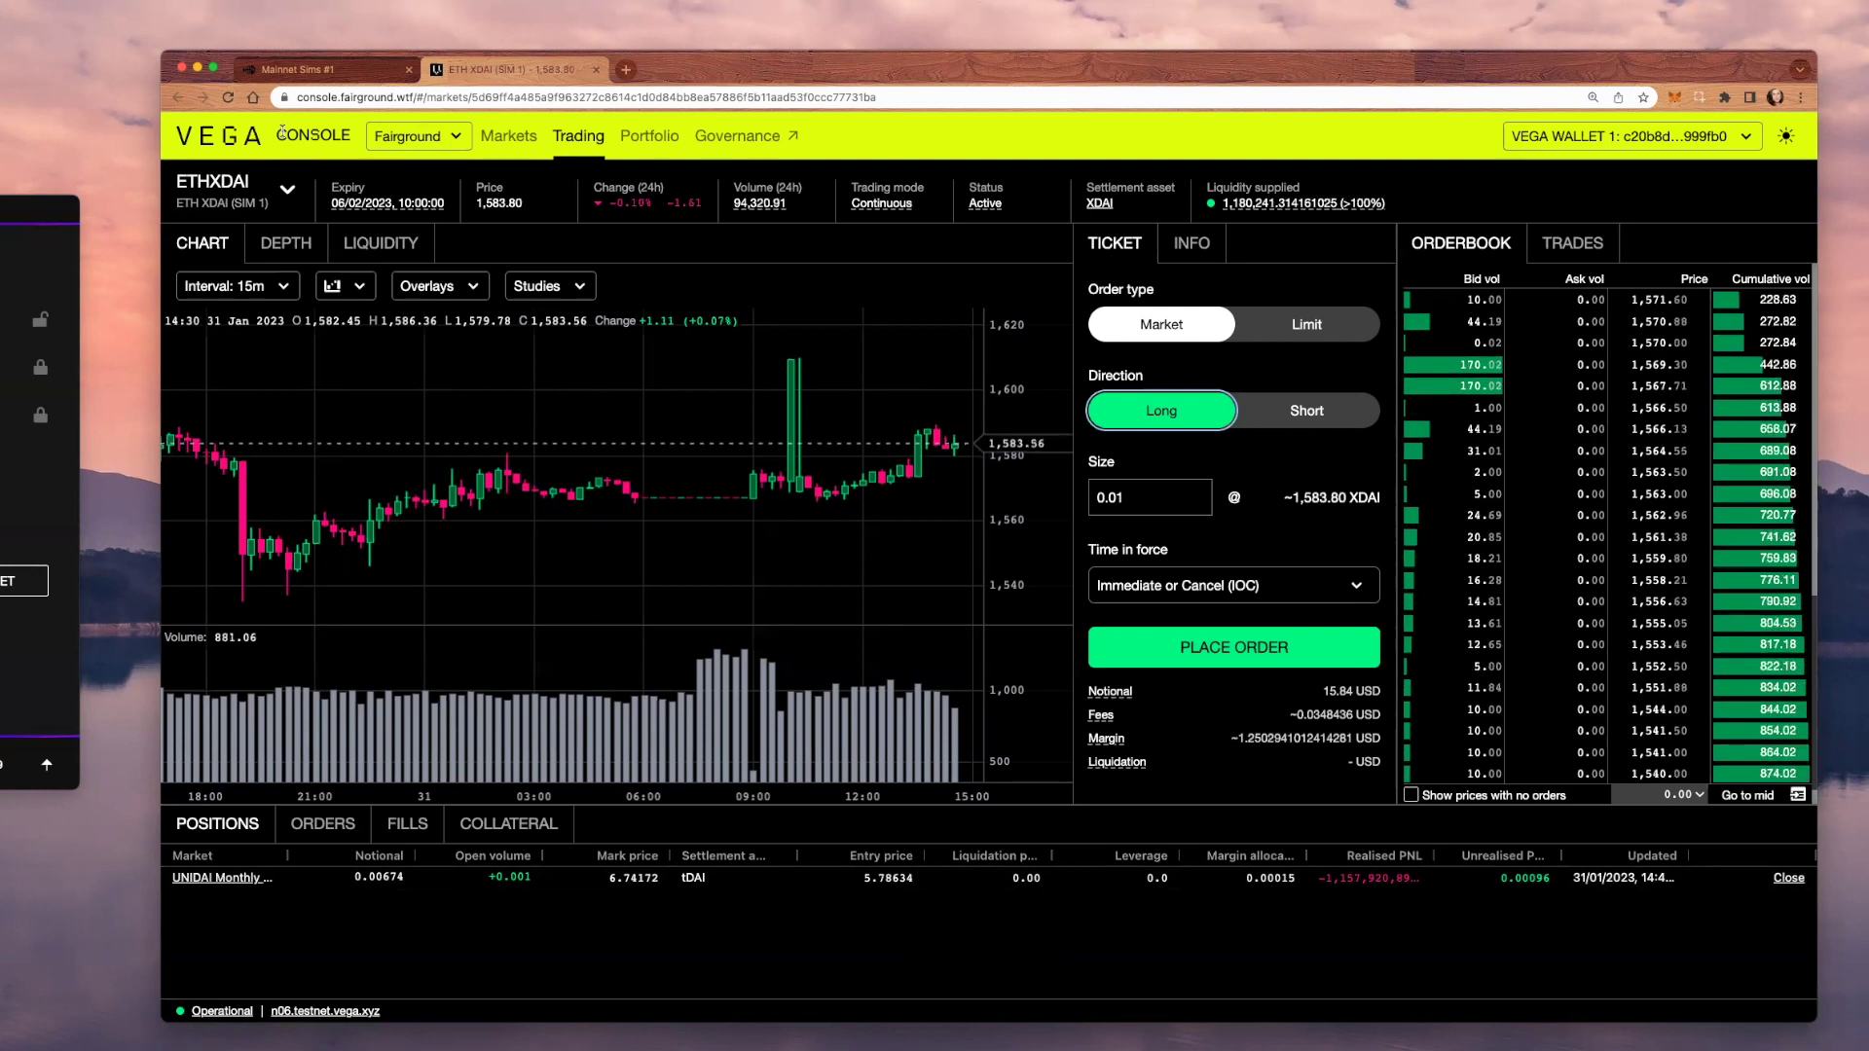
Check the available networks, resize the chart panel slightly, and glance at recent trades
{"action": "left_click", "coordinate": [461, 139]}
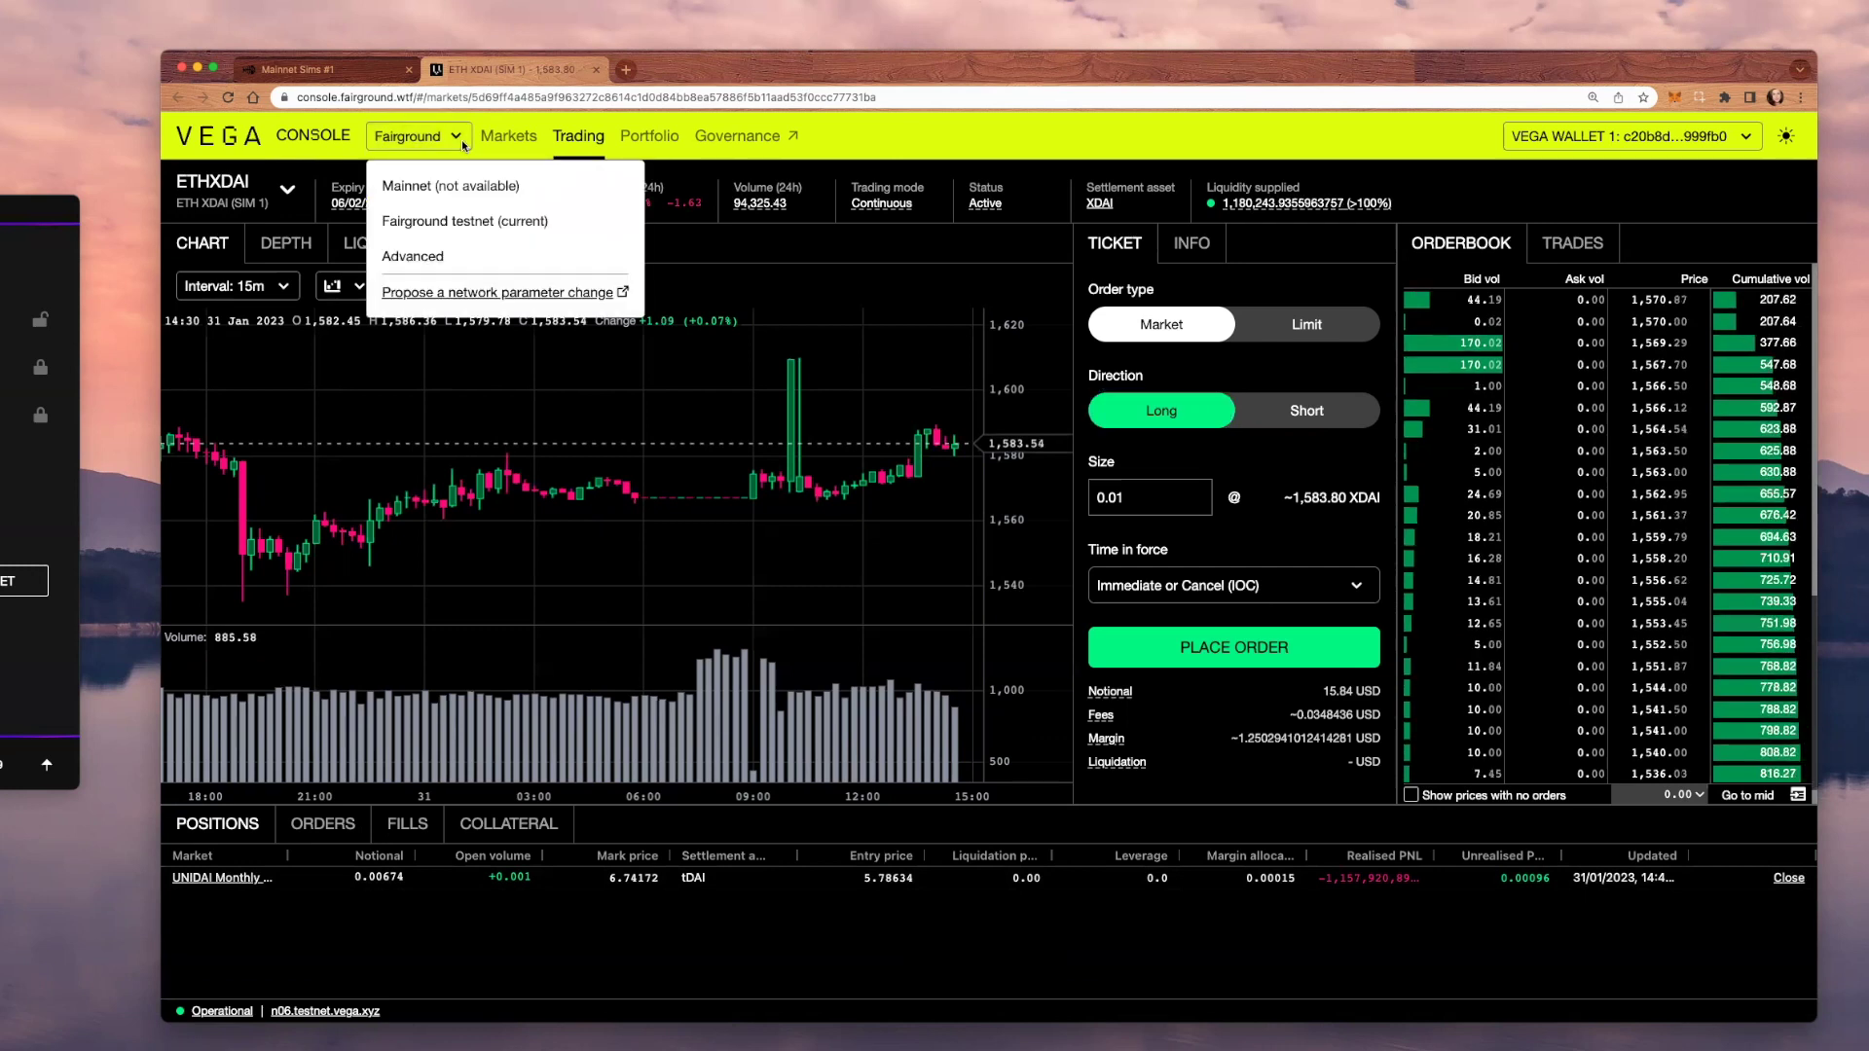
{"action": "left_click", "coordinate": [461, 138]}
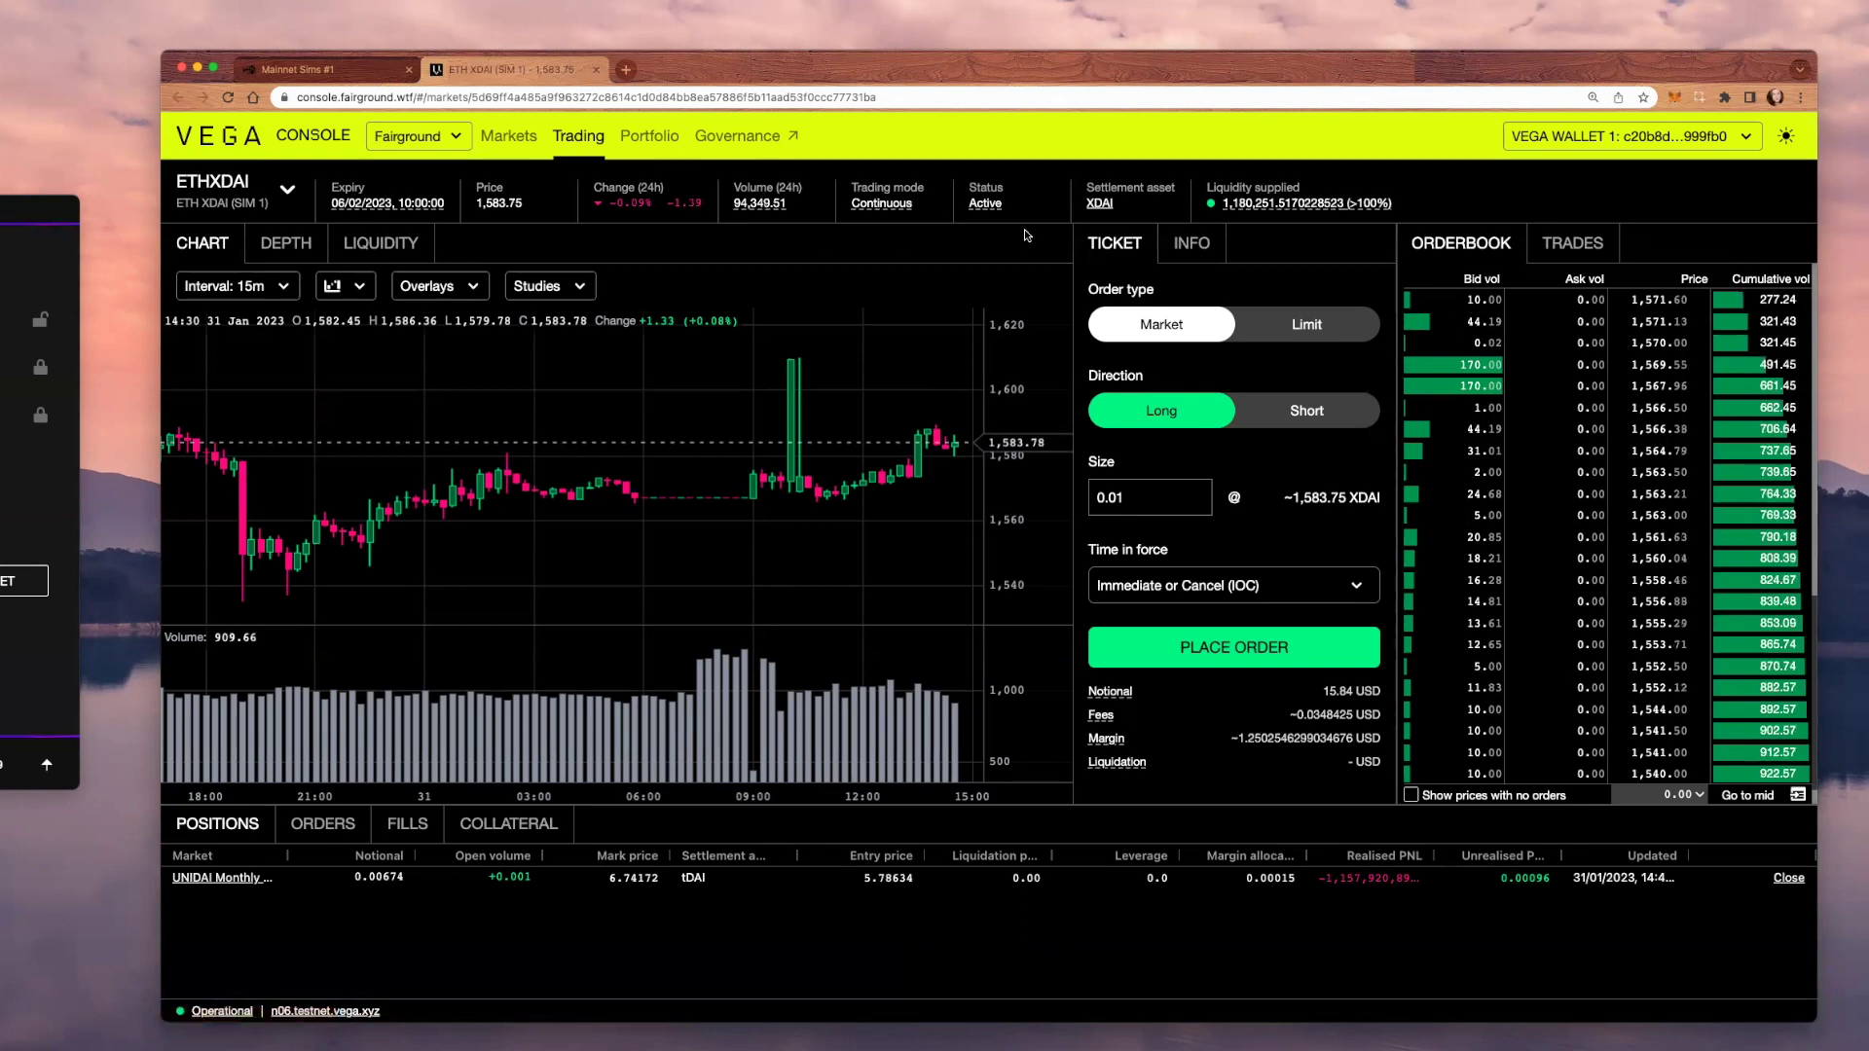
{"action": "left_click_drag", "start_coordinate": [1073, 234], "coordinate": [1072, 233]}
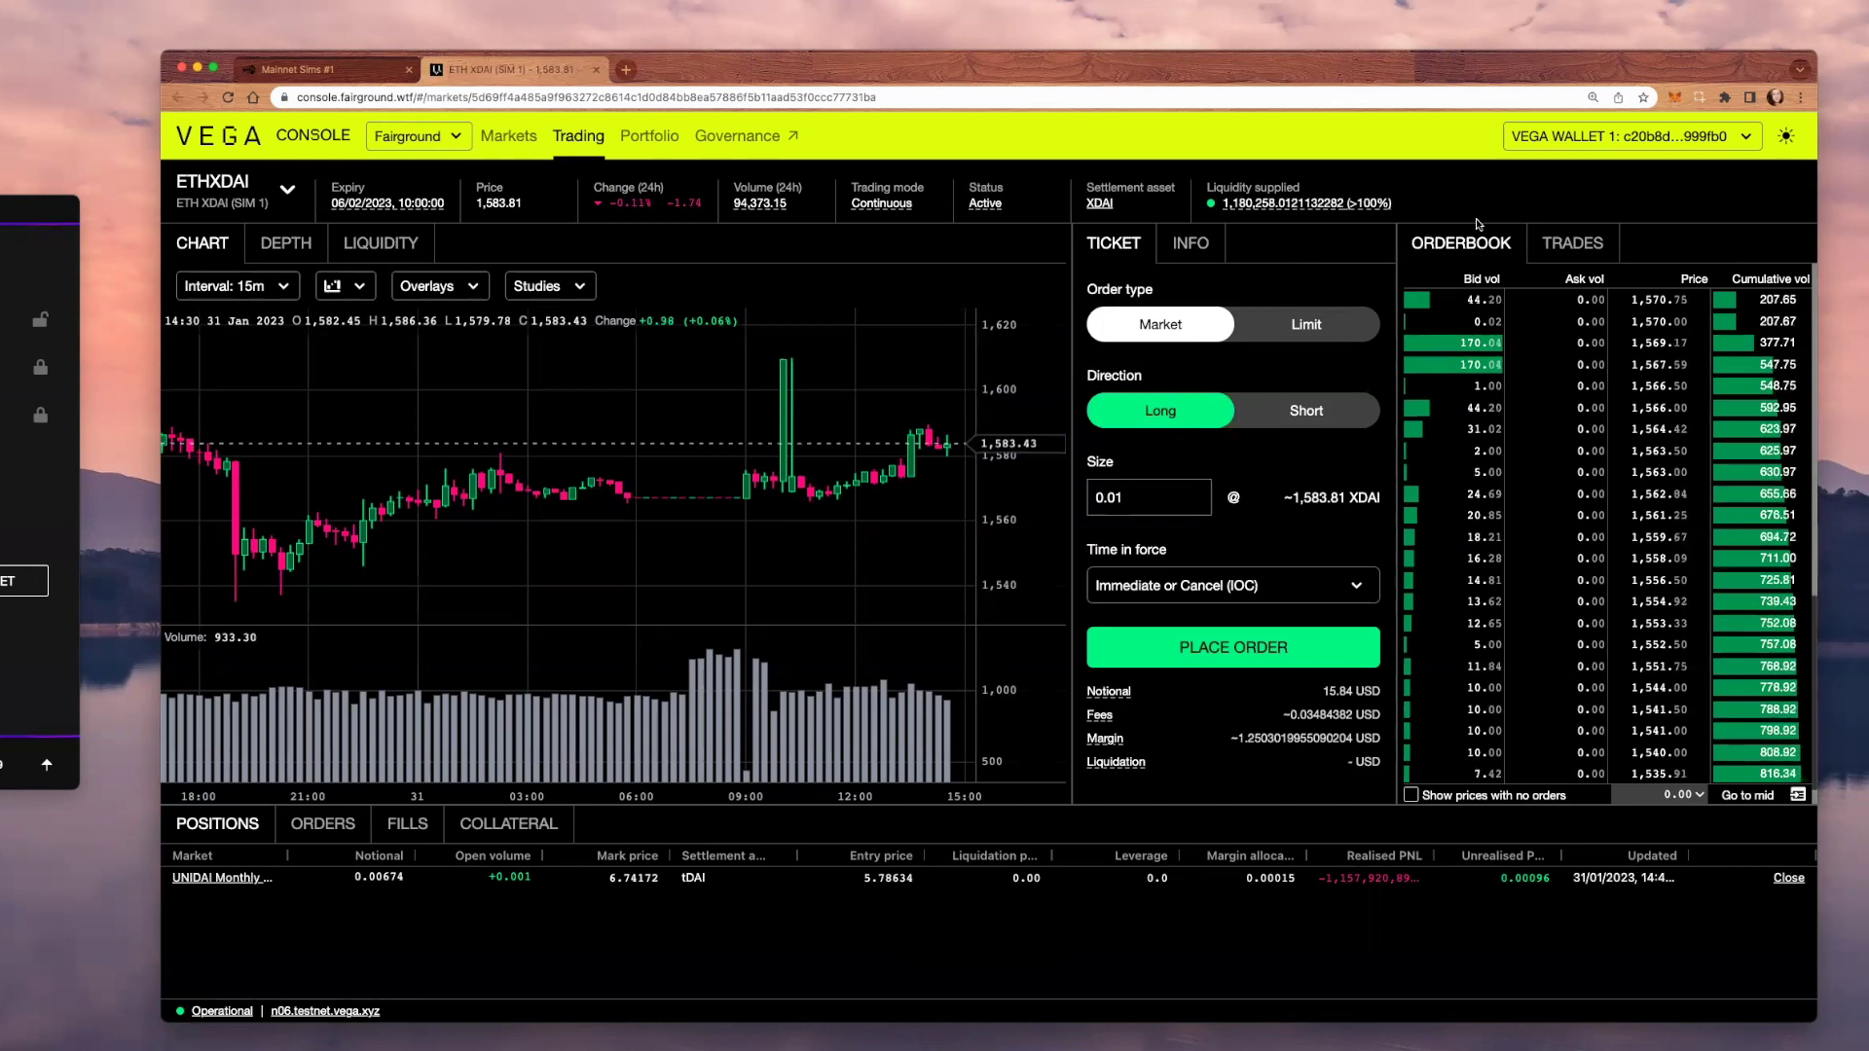
{"action": "scroll", "coordinate": [1597, 364], "scroll_direction": "up", "scroll_amount": 5}
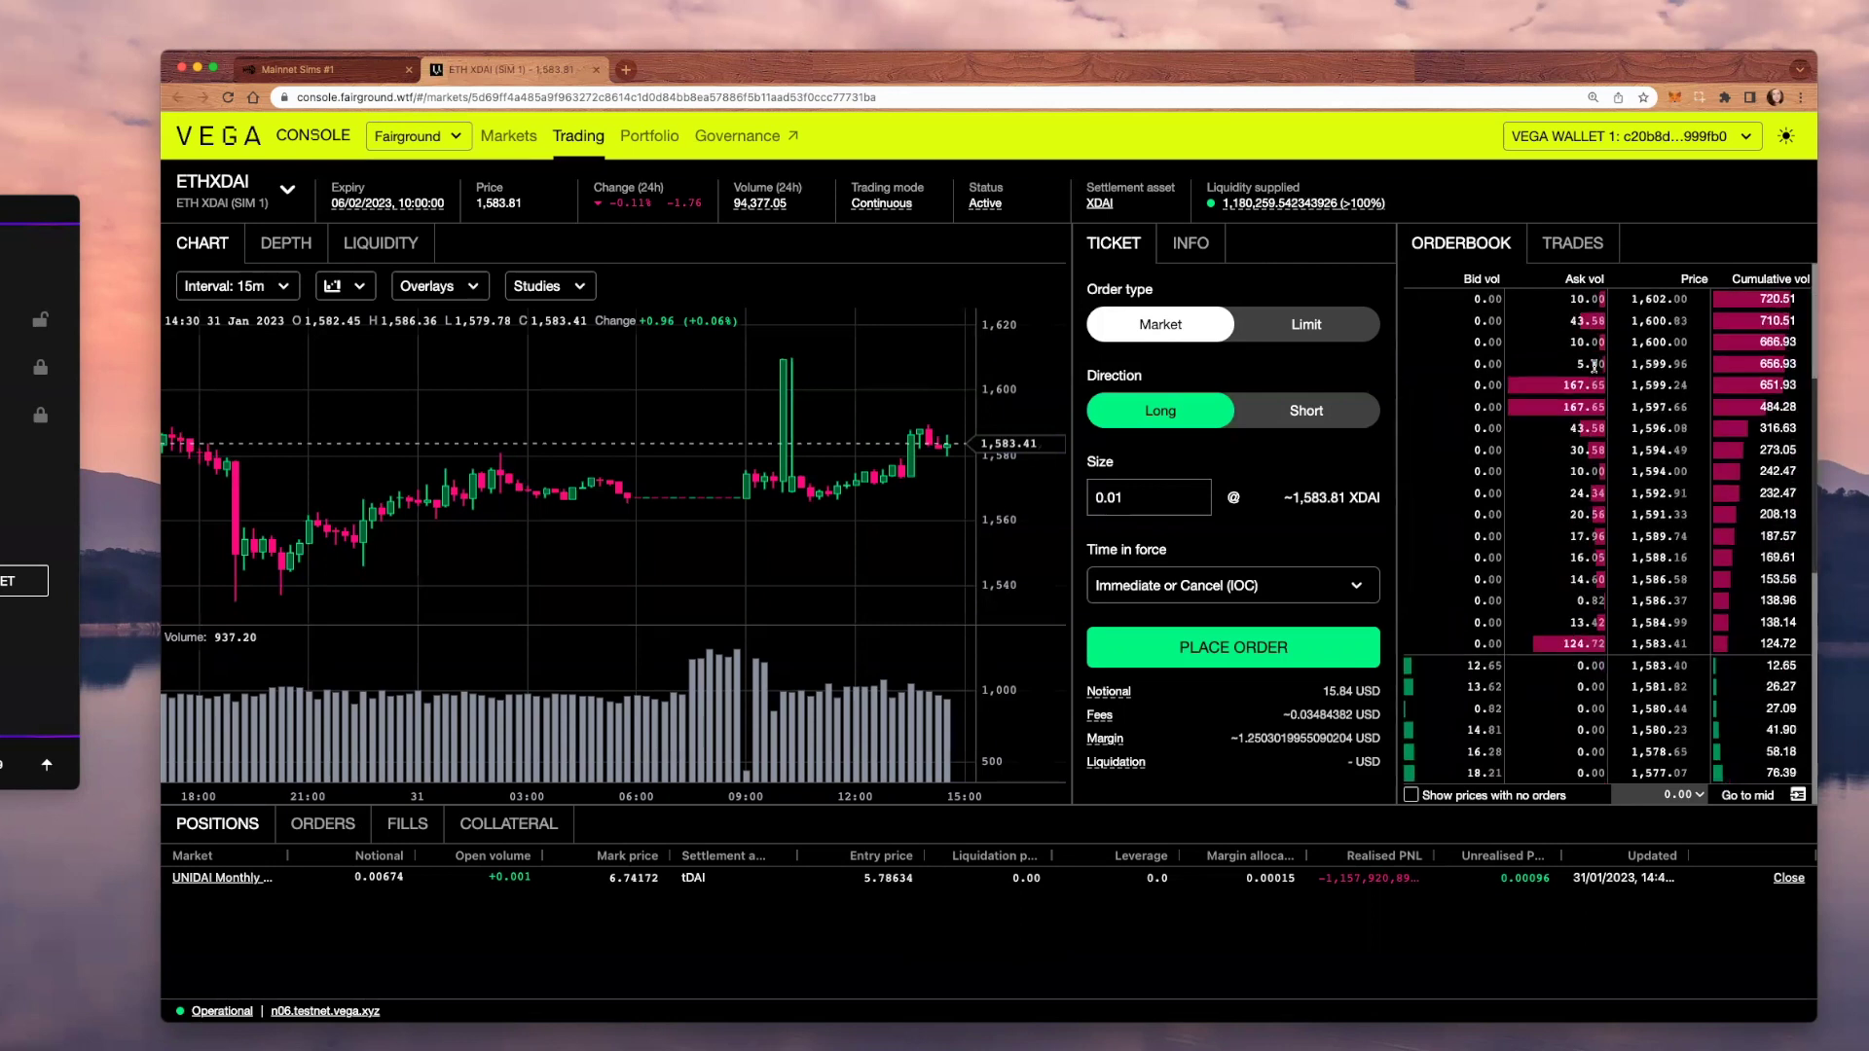
{"action": "left_click", "coordinate": [1596, 250]}
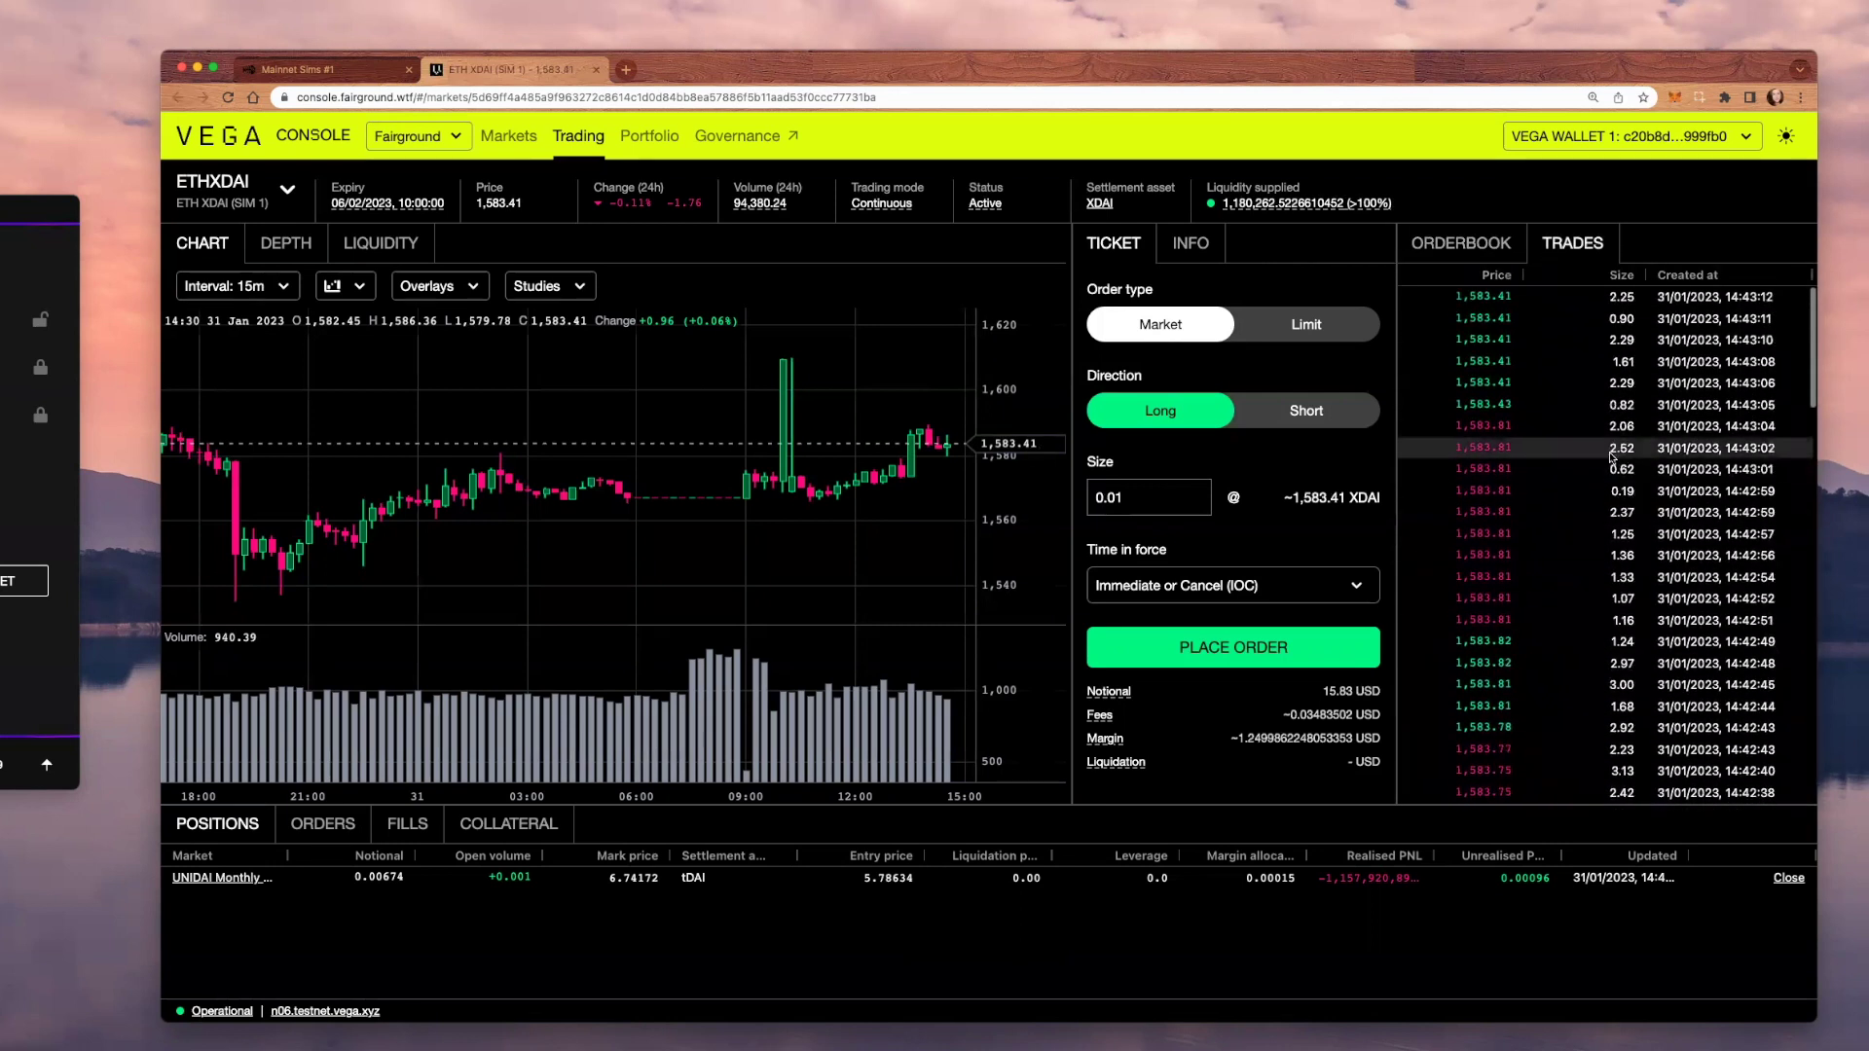
{"action": "left_click", "coordinate": [1461, 243]}
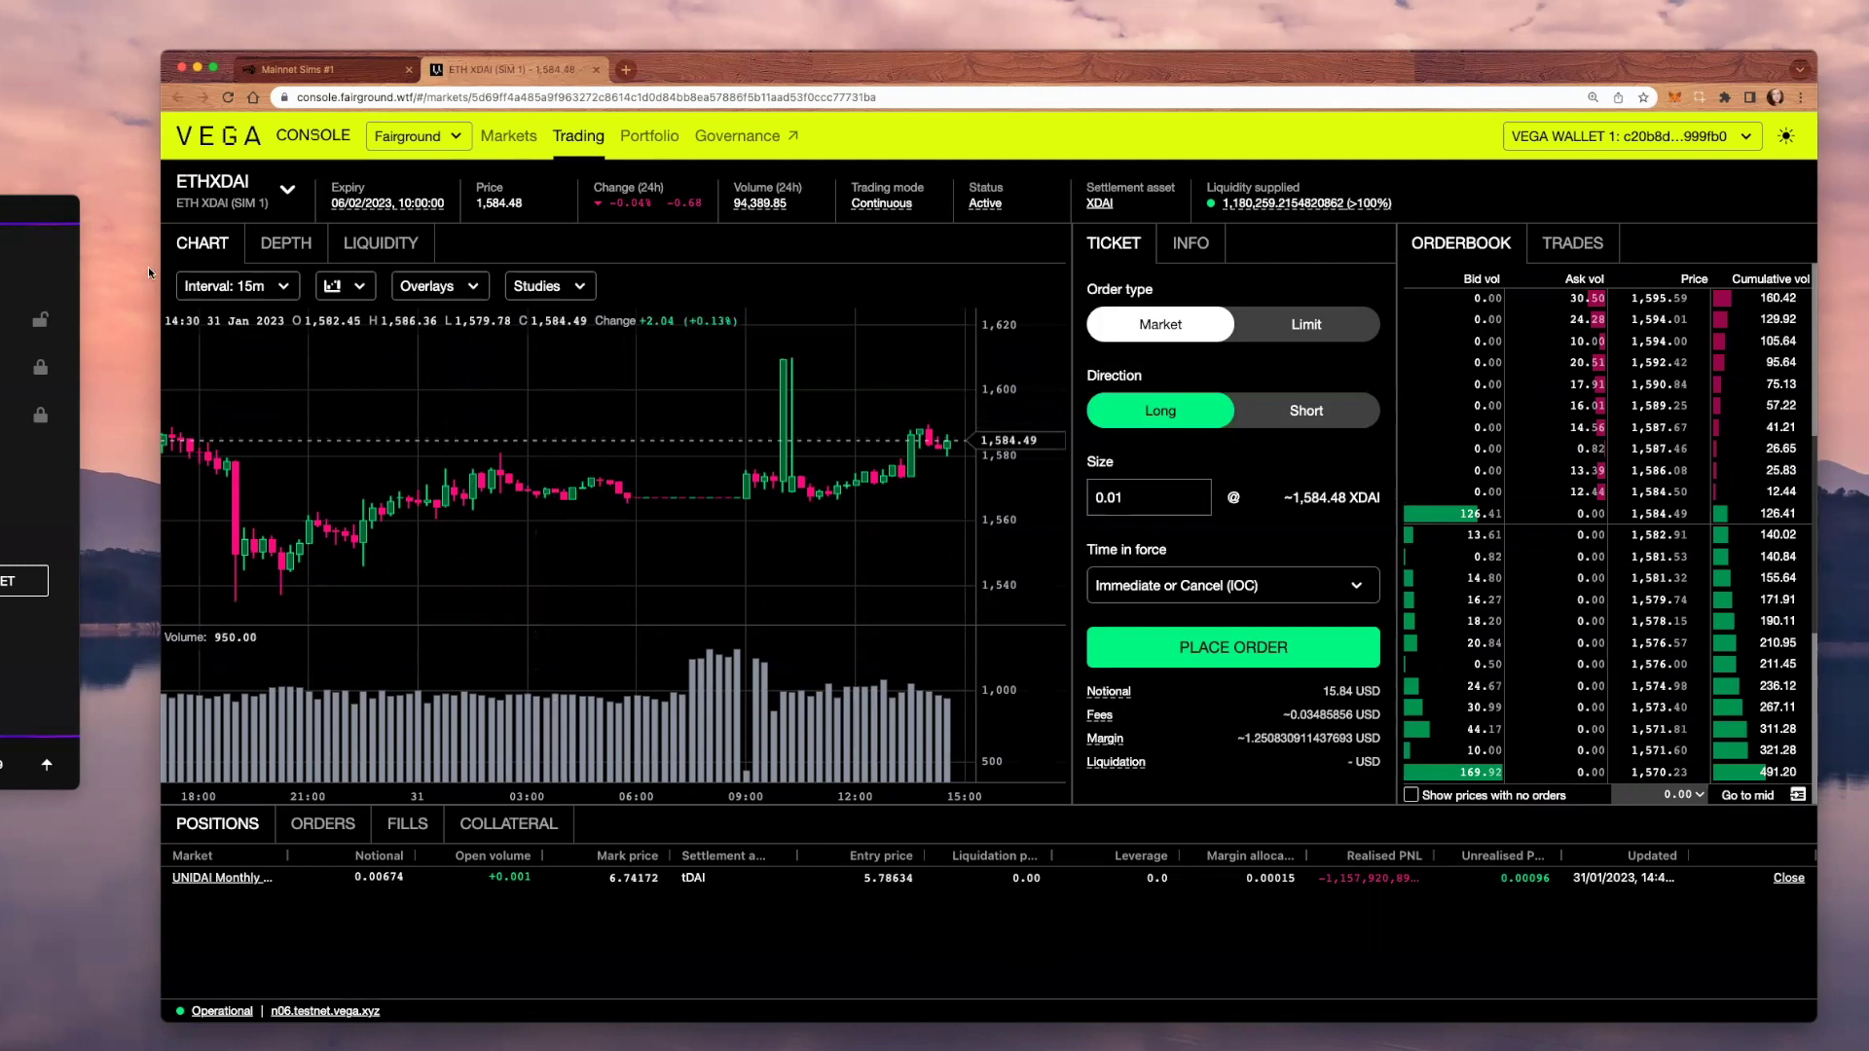
Preview chart time intervals and the mountain and line styles, returning to candlesticks
{"action": "left_click", "coordinate": [262, 288]}
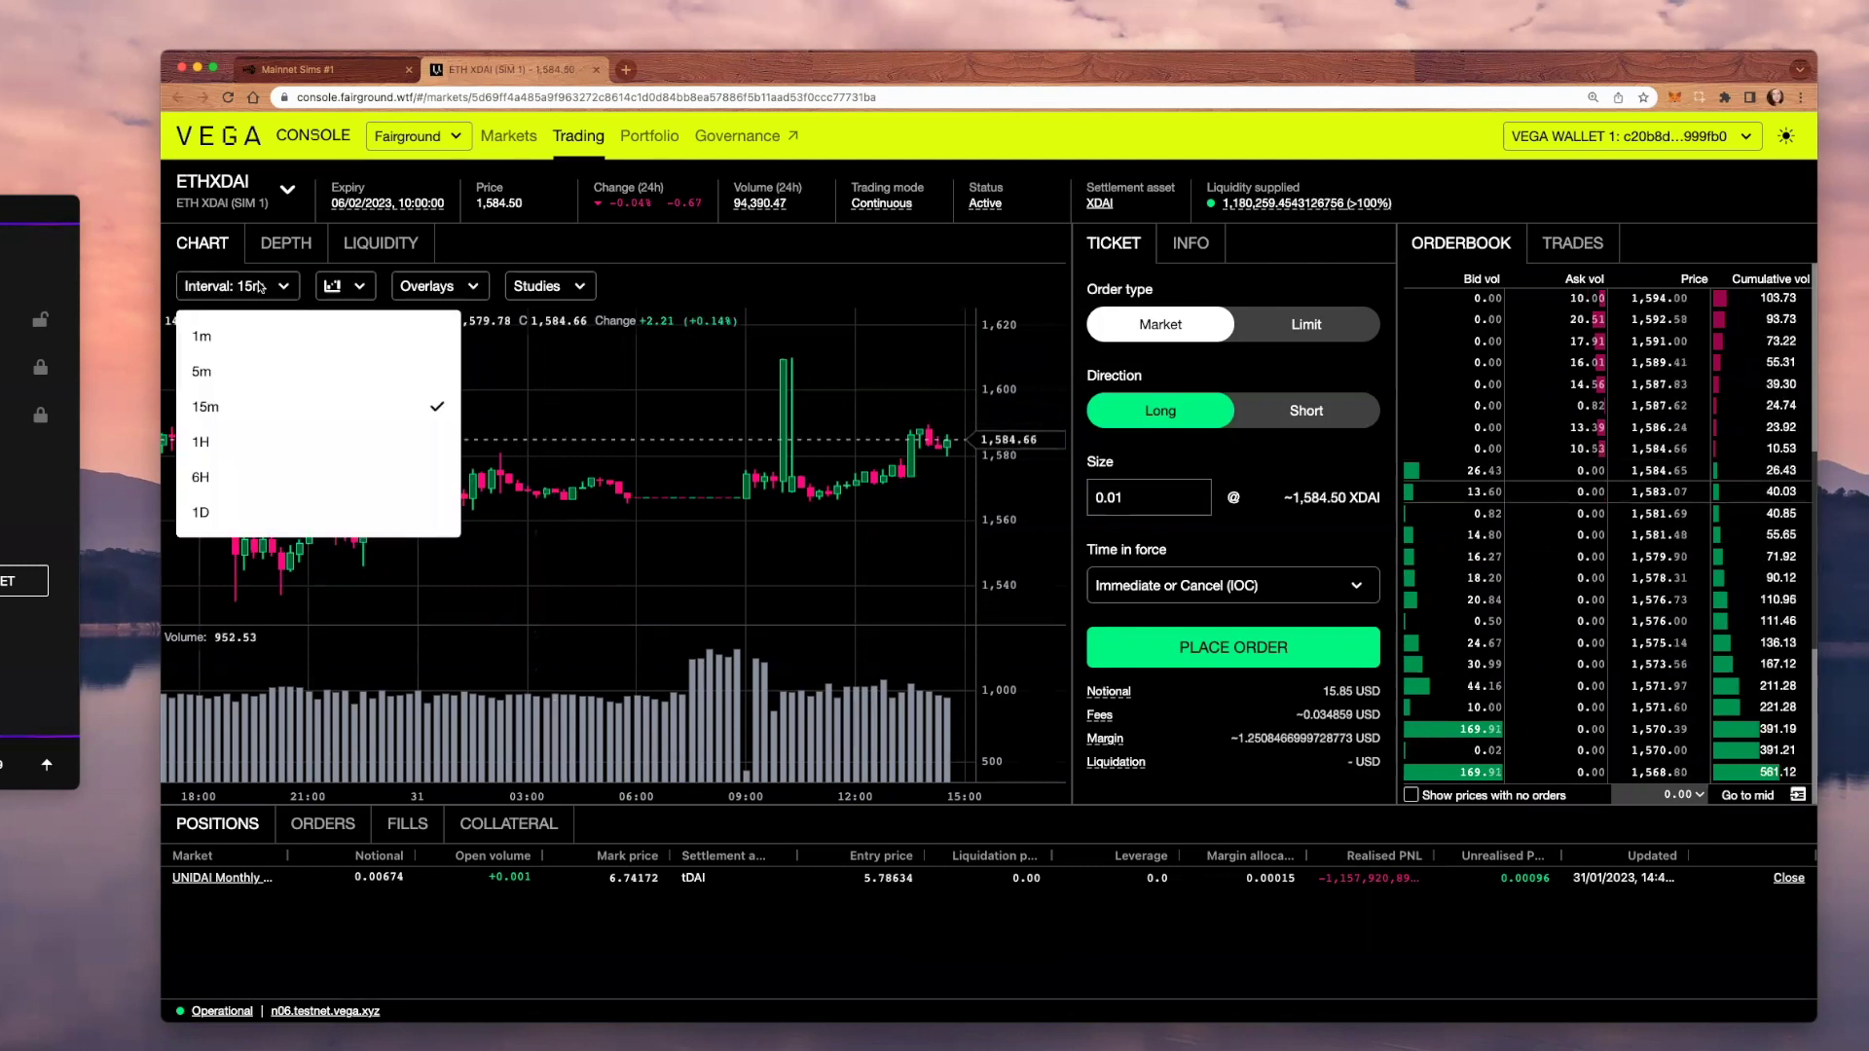
{"action": "left_click", "coordinate": [262, 288]}
{"action": "left_click", "coordinate": [362, 288]}
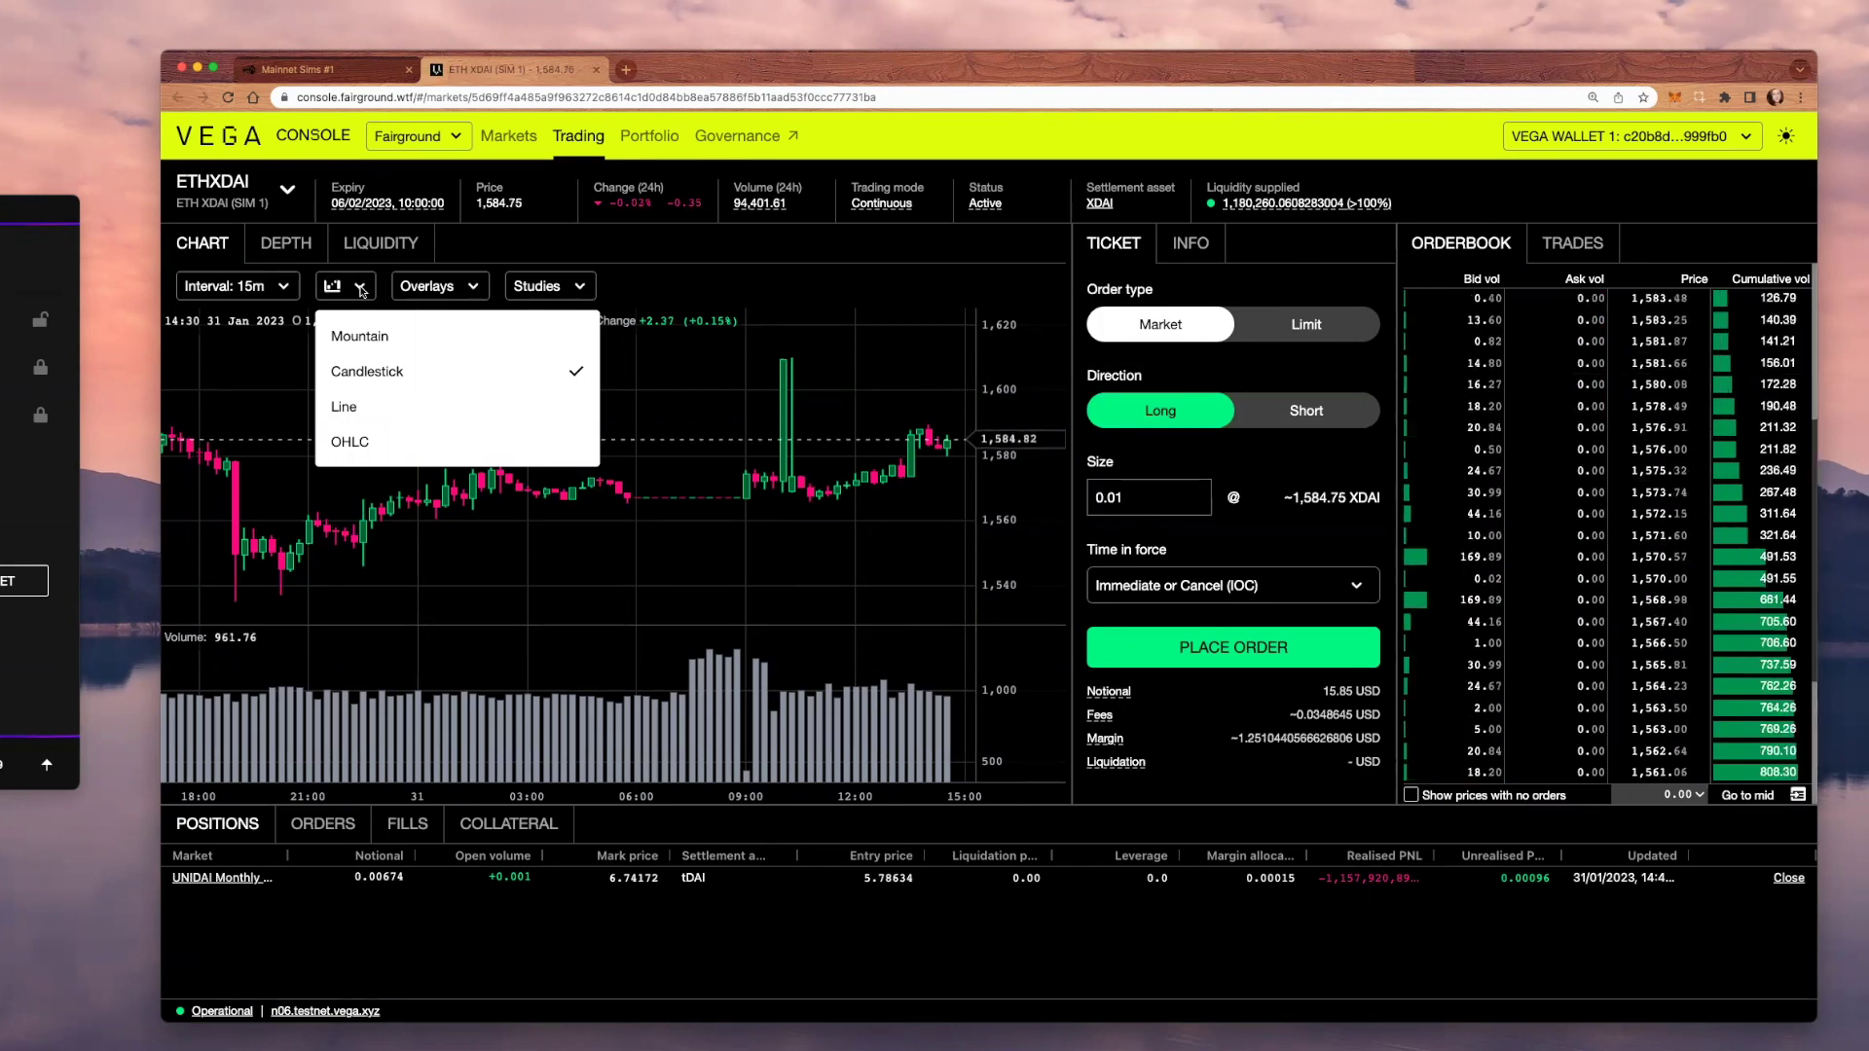
{"action": "left_click", "coordinate": [407, 333]}
{"action": "left_click", "coordinate": [349, 286]}
{"action": "left_click", "coordinate": [382, 409]}
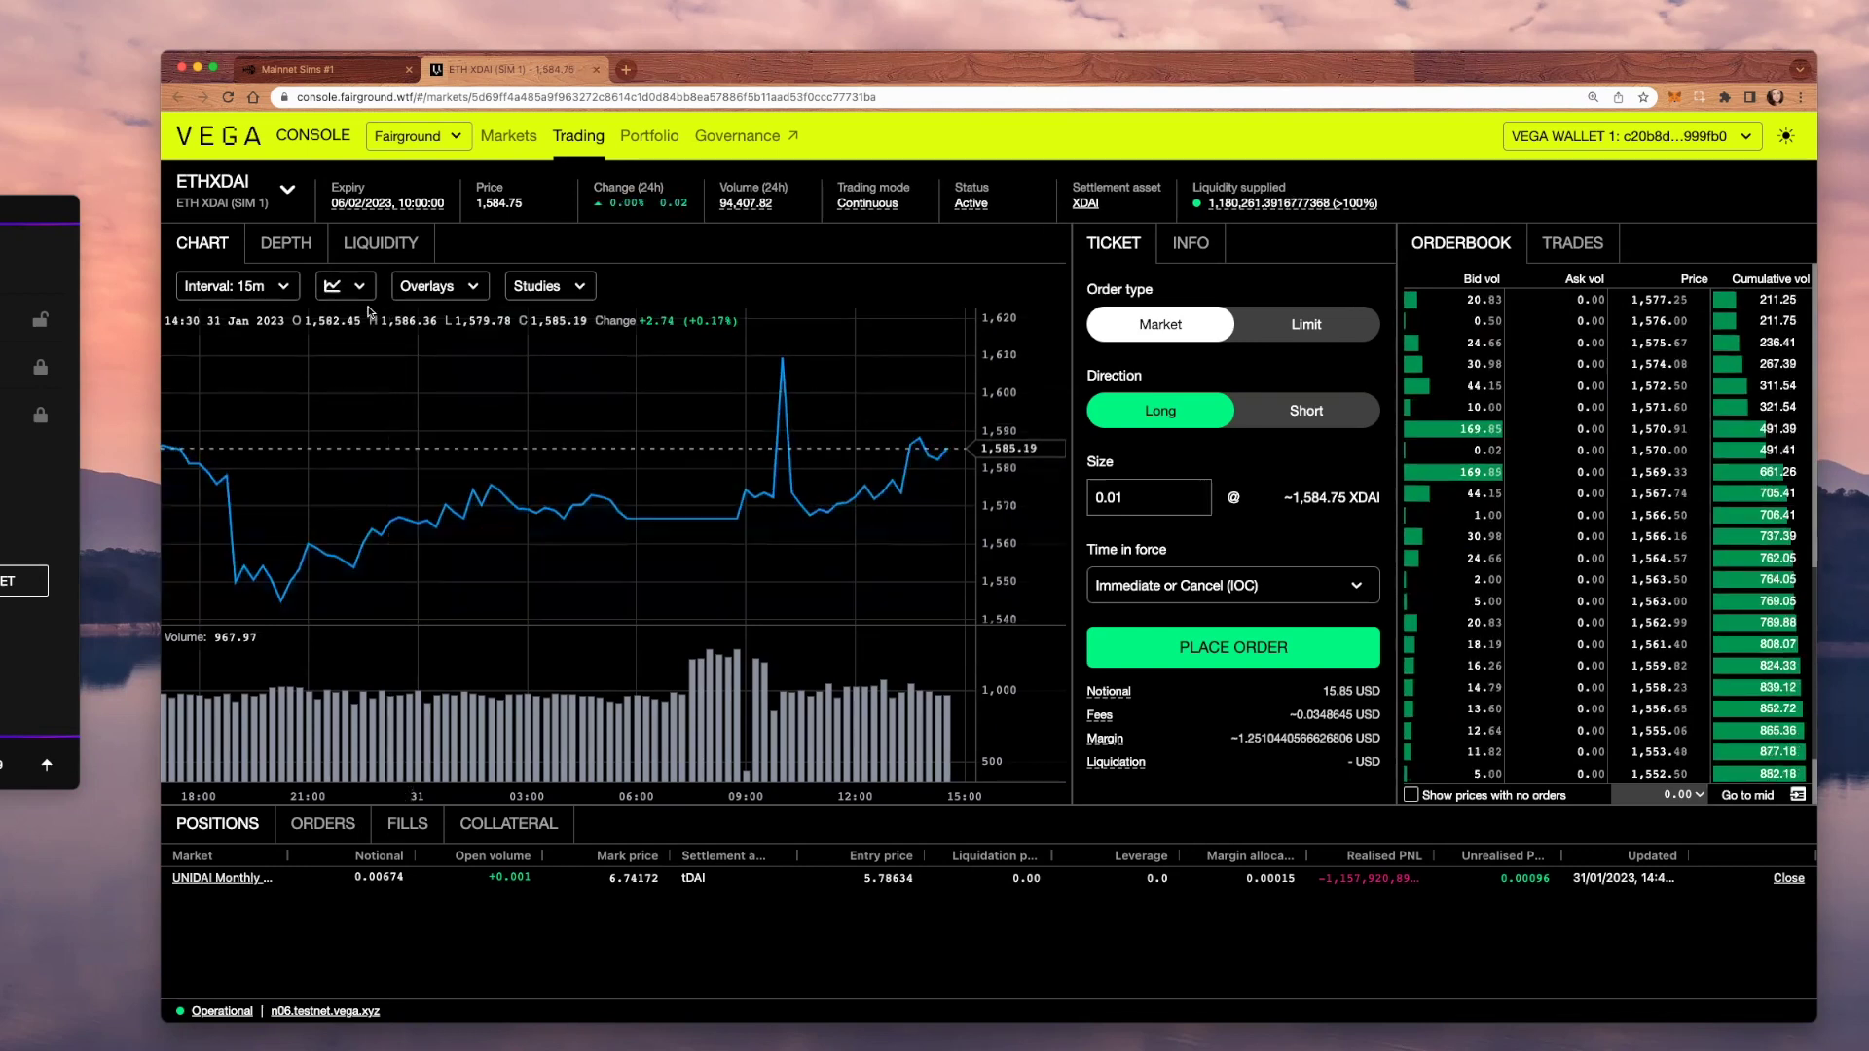
{"action": "left_click", "coordinate": [350, 286]}
{"action": "left_click", "coordinate": [407, 371]}
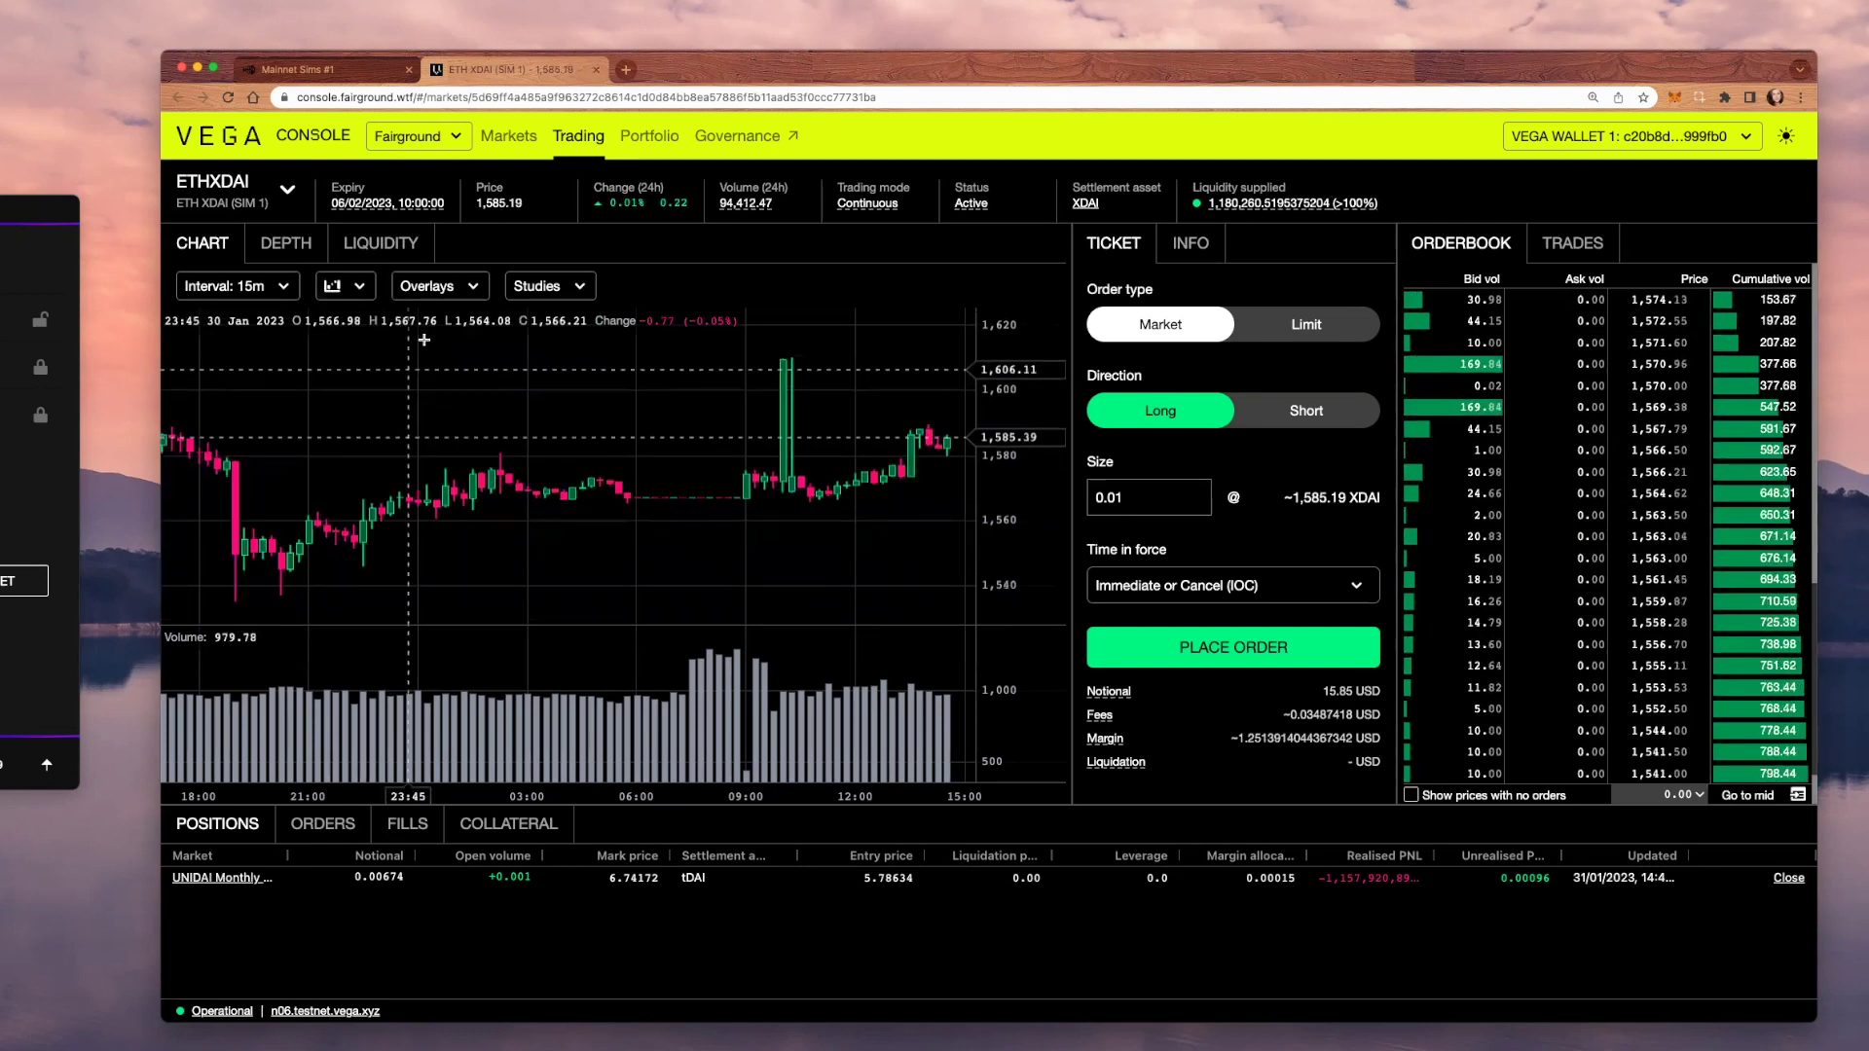
Browse the available chart overlays and studies without adding any
{"action": "left_click", "coordinate": [441, 290]}
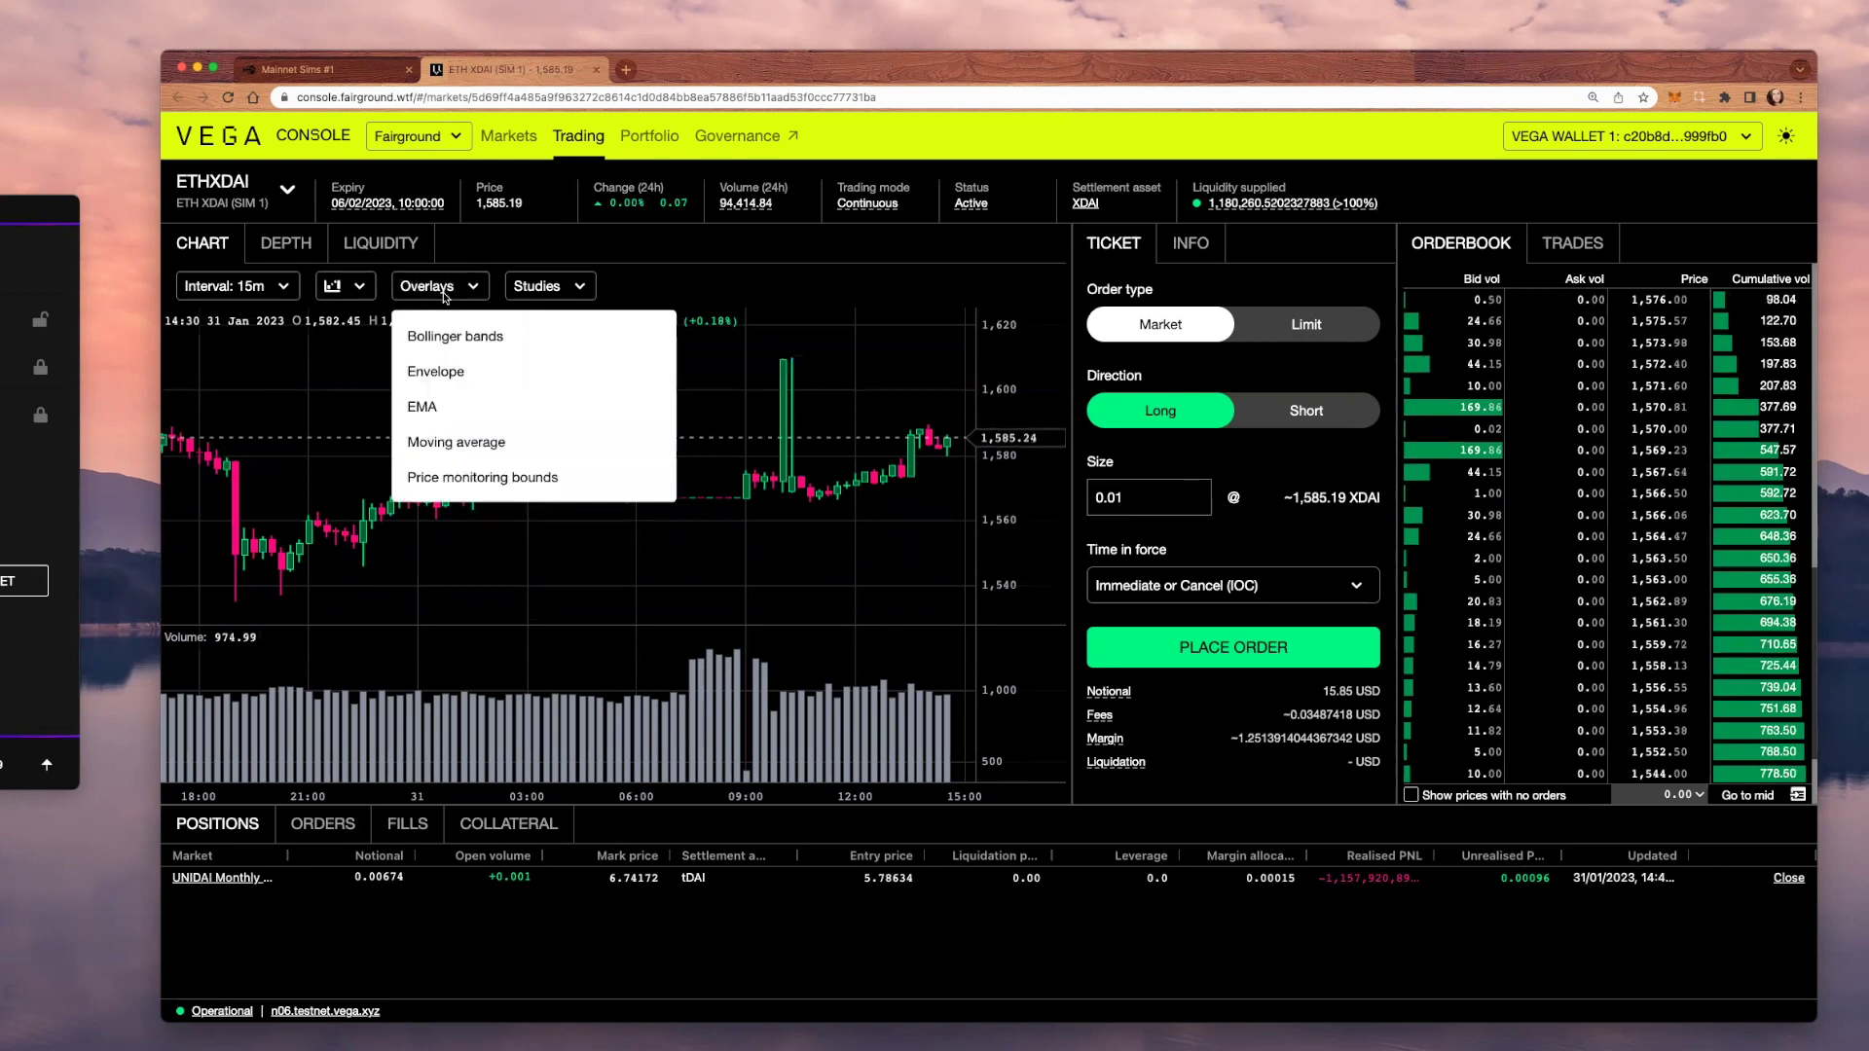
{"action": "left_click", "coordinate": [443, 289]}
{"action": "left_click", "coordinate": [541, 289]}
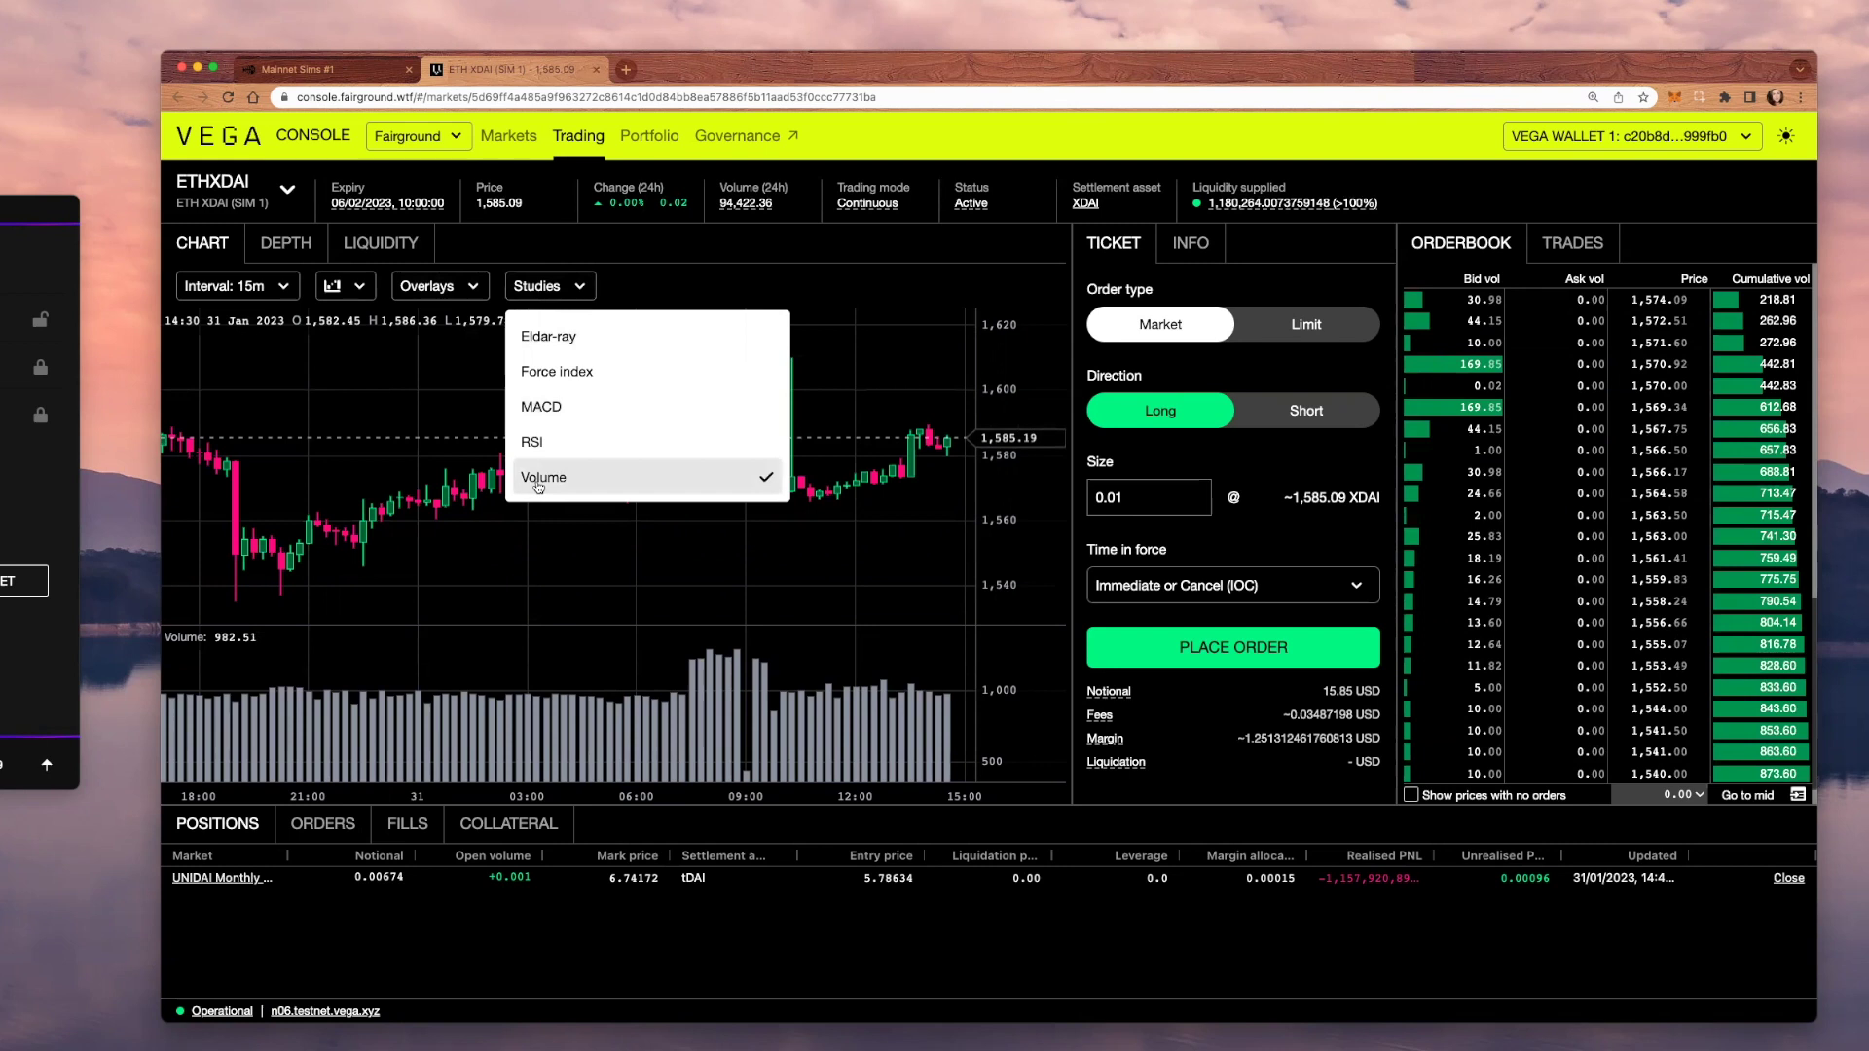
{"action": "left_click", "coordinate": [411, 730]}
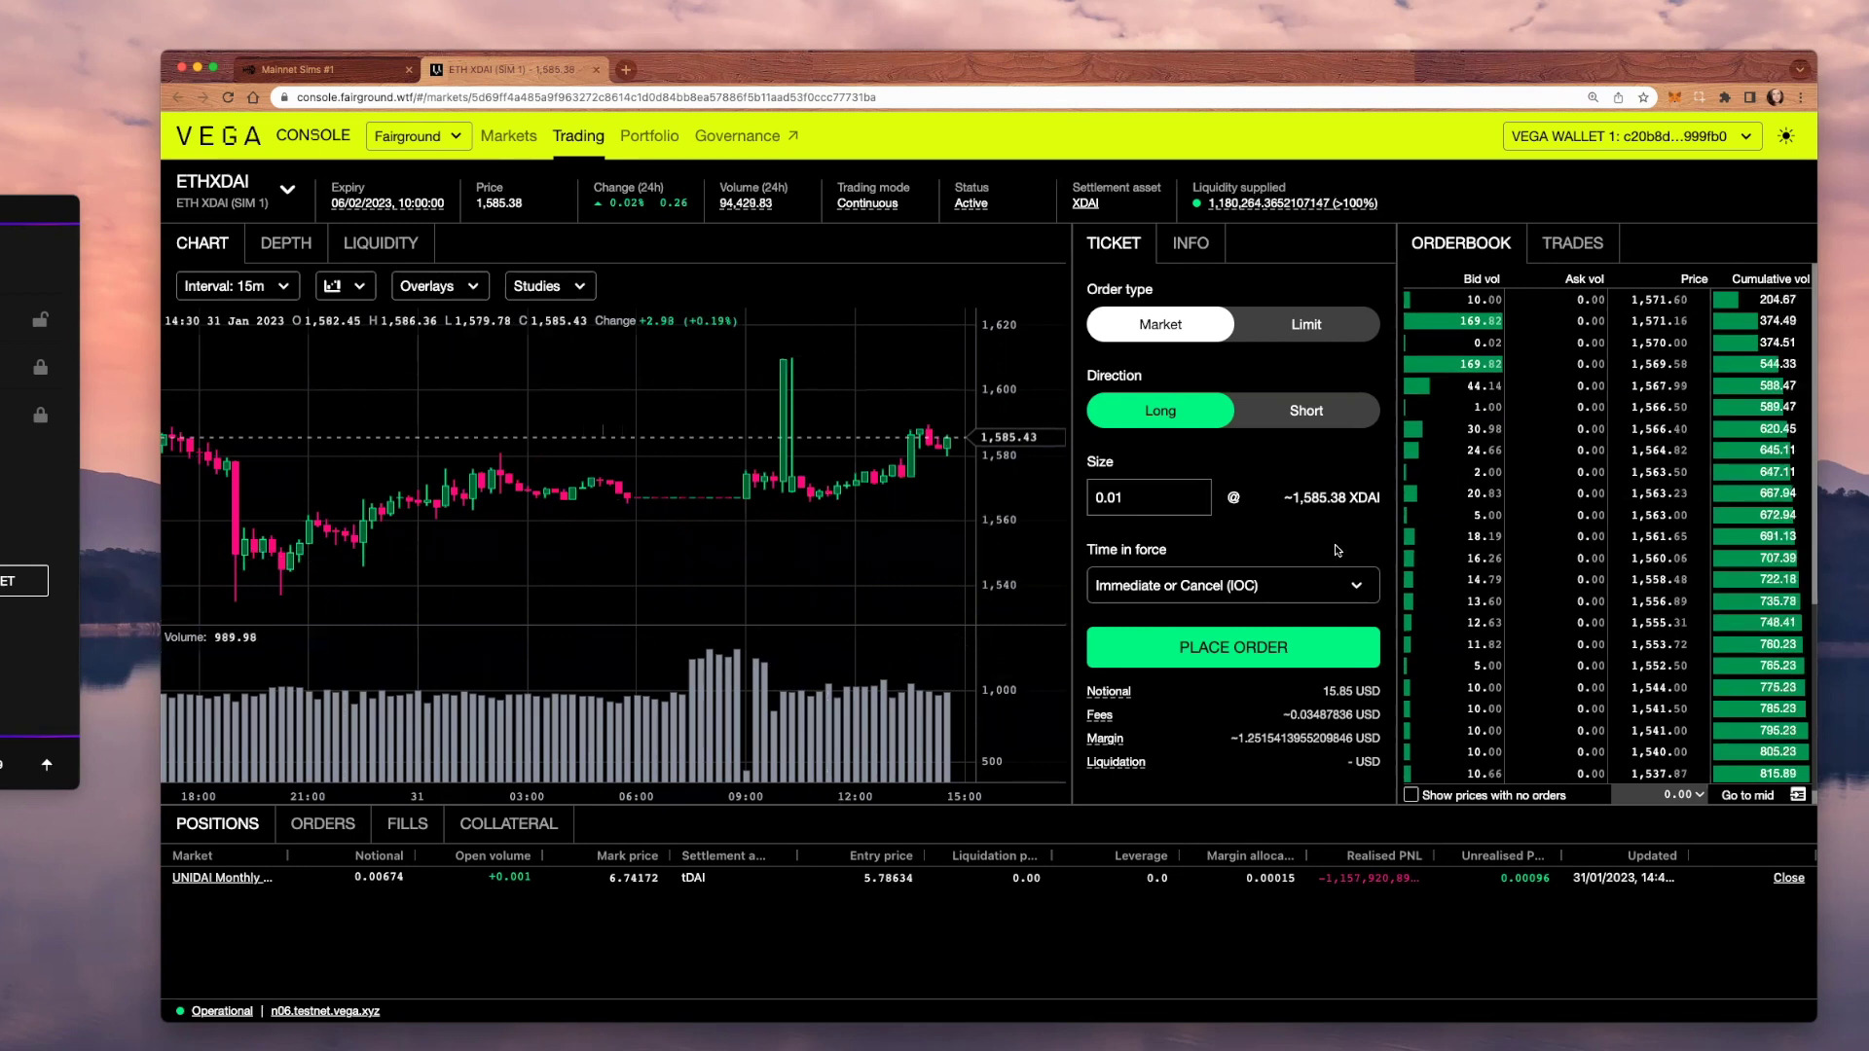
{"action": "scroll", "coordinate": [1722, 534], "scroll_direction": "up", "scroll_amount": 5}
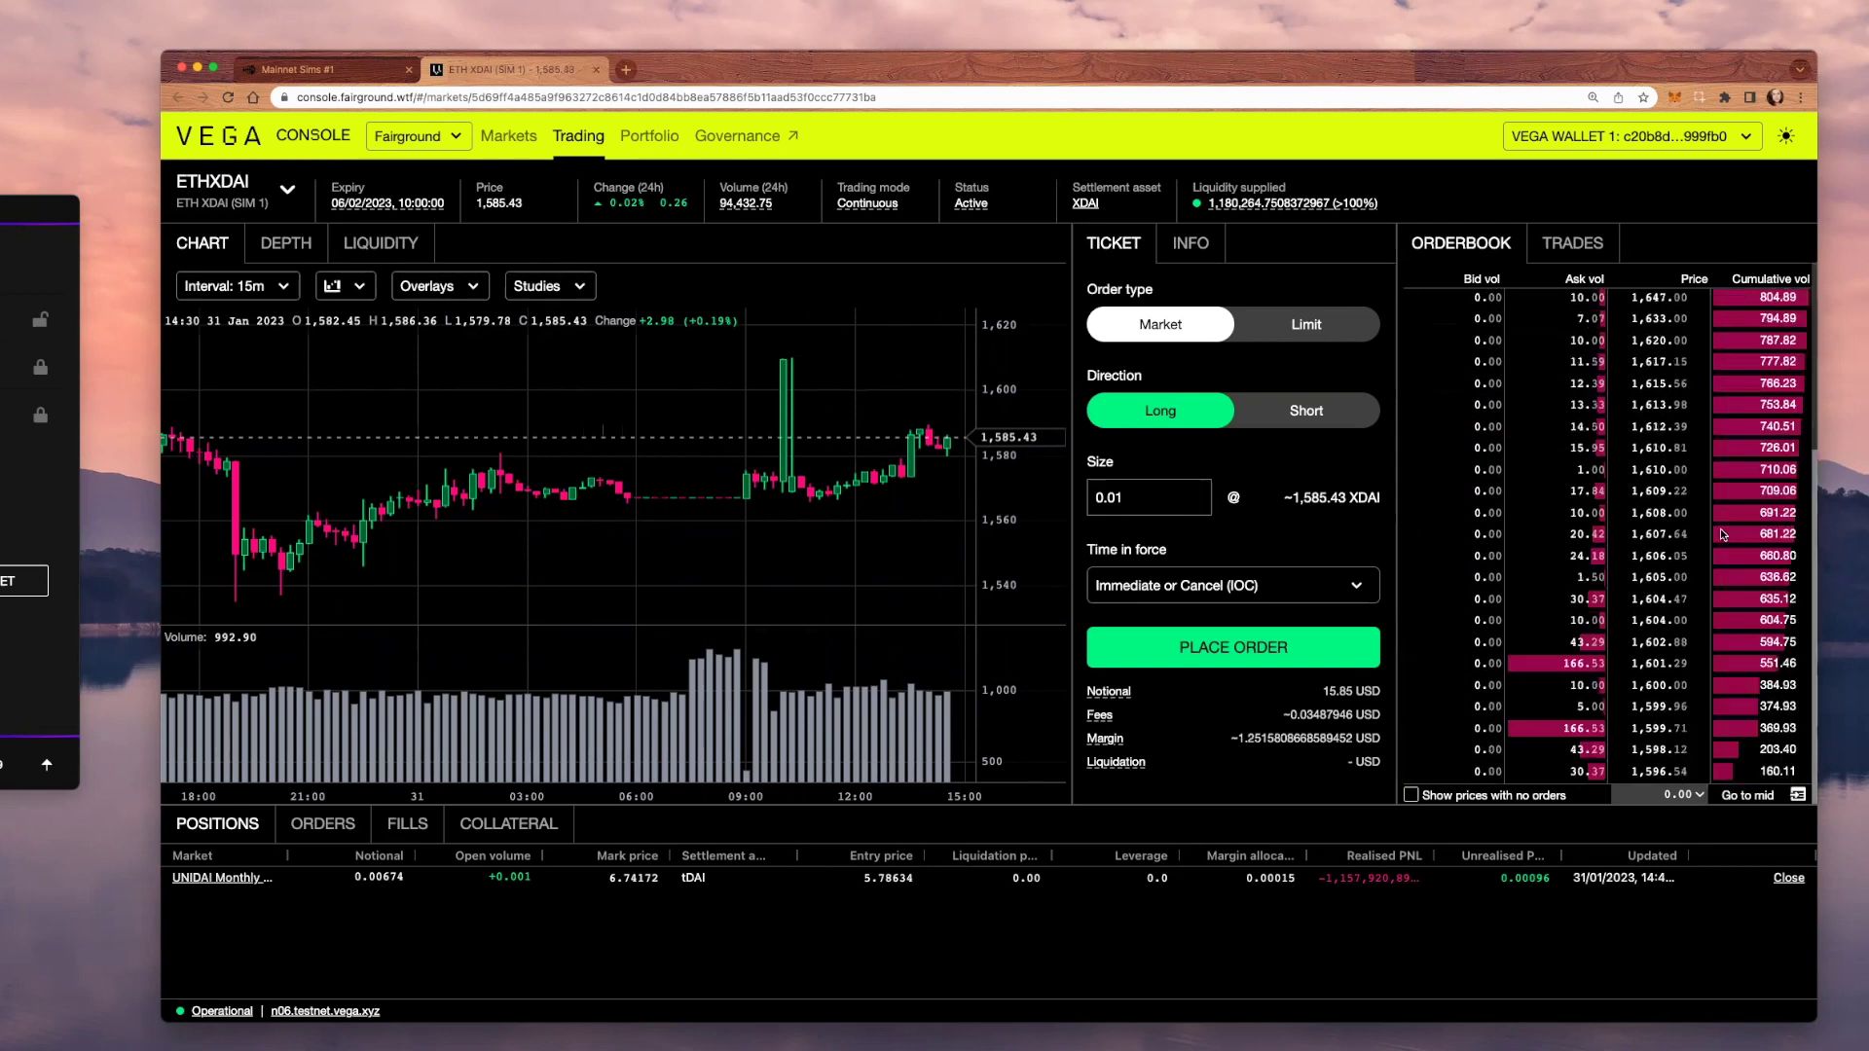
{"action": "scroll", "coordinate": [1722, 535], "scroll_direction": "down", "scroll_amount": 3}
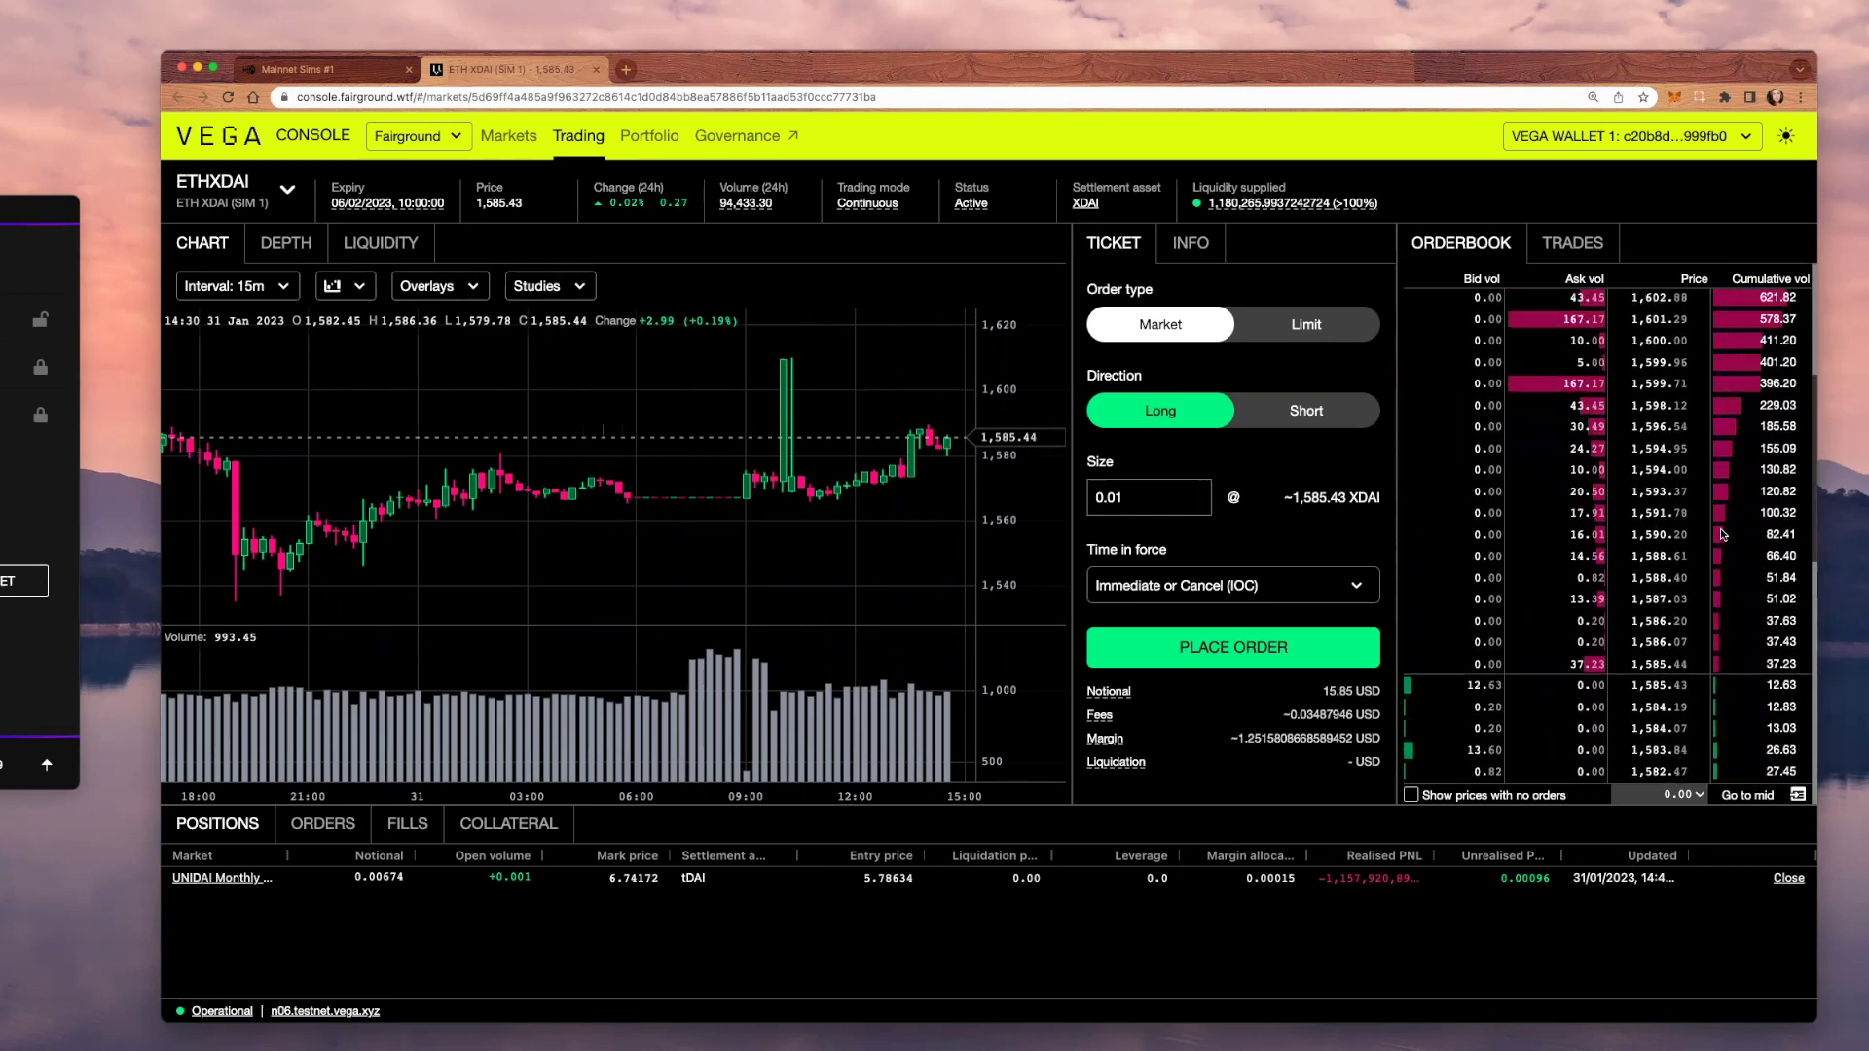
{"action": "scroll", "coordinate": [1722, 534], "scroll_direction": "down", "scroll_amount": 3}
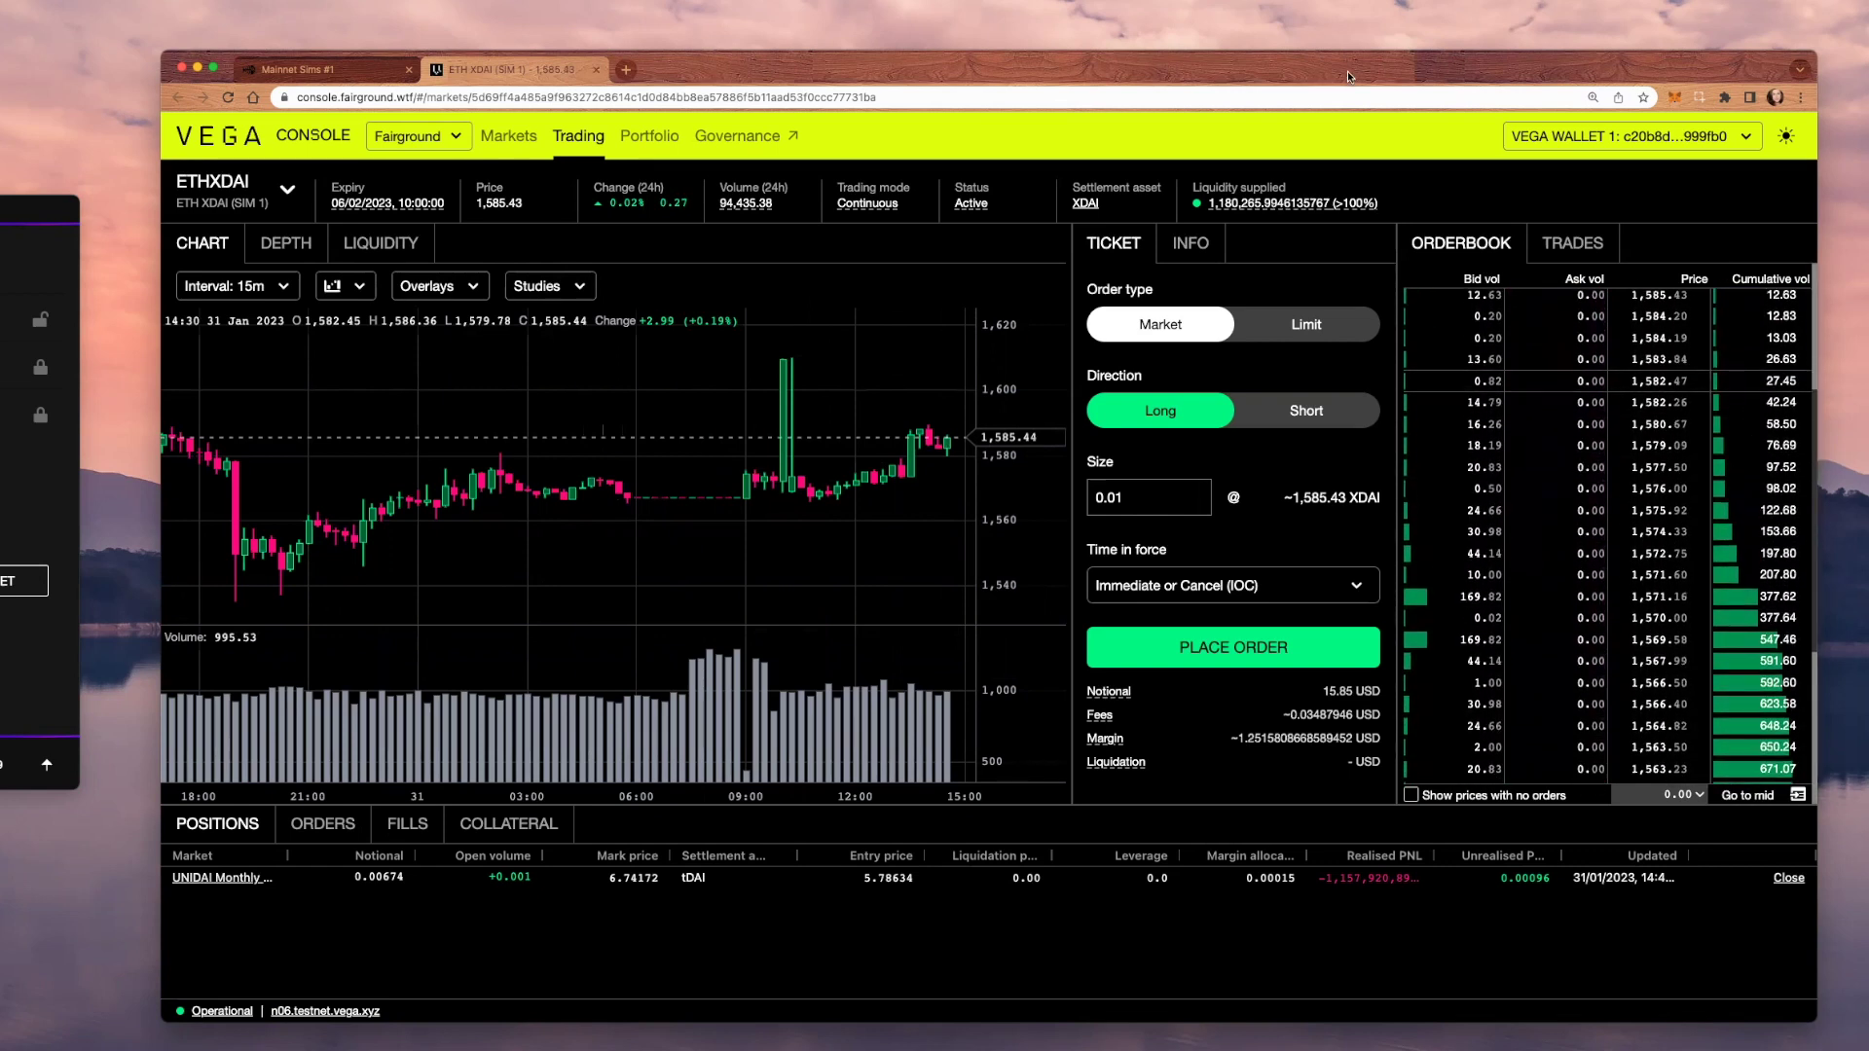
Review recent trades and the market depth chart, then return to the price chart
{"action": "left_click", "coordinate": [1573, 242]}
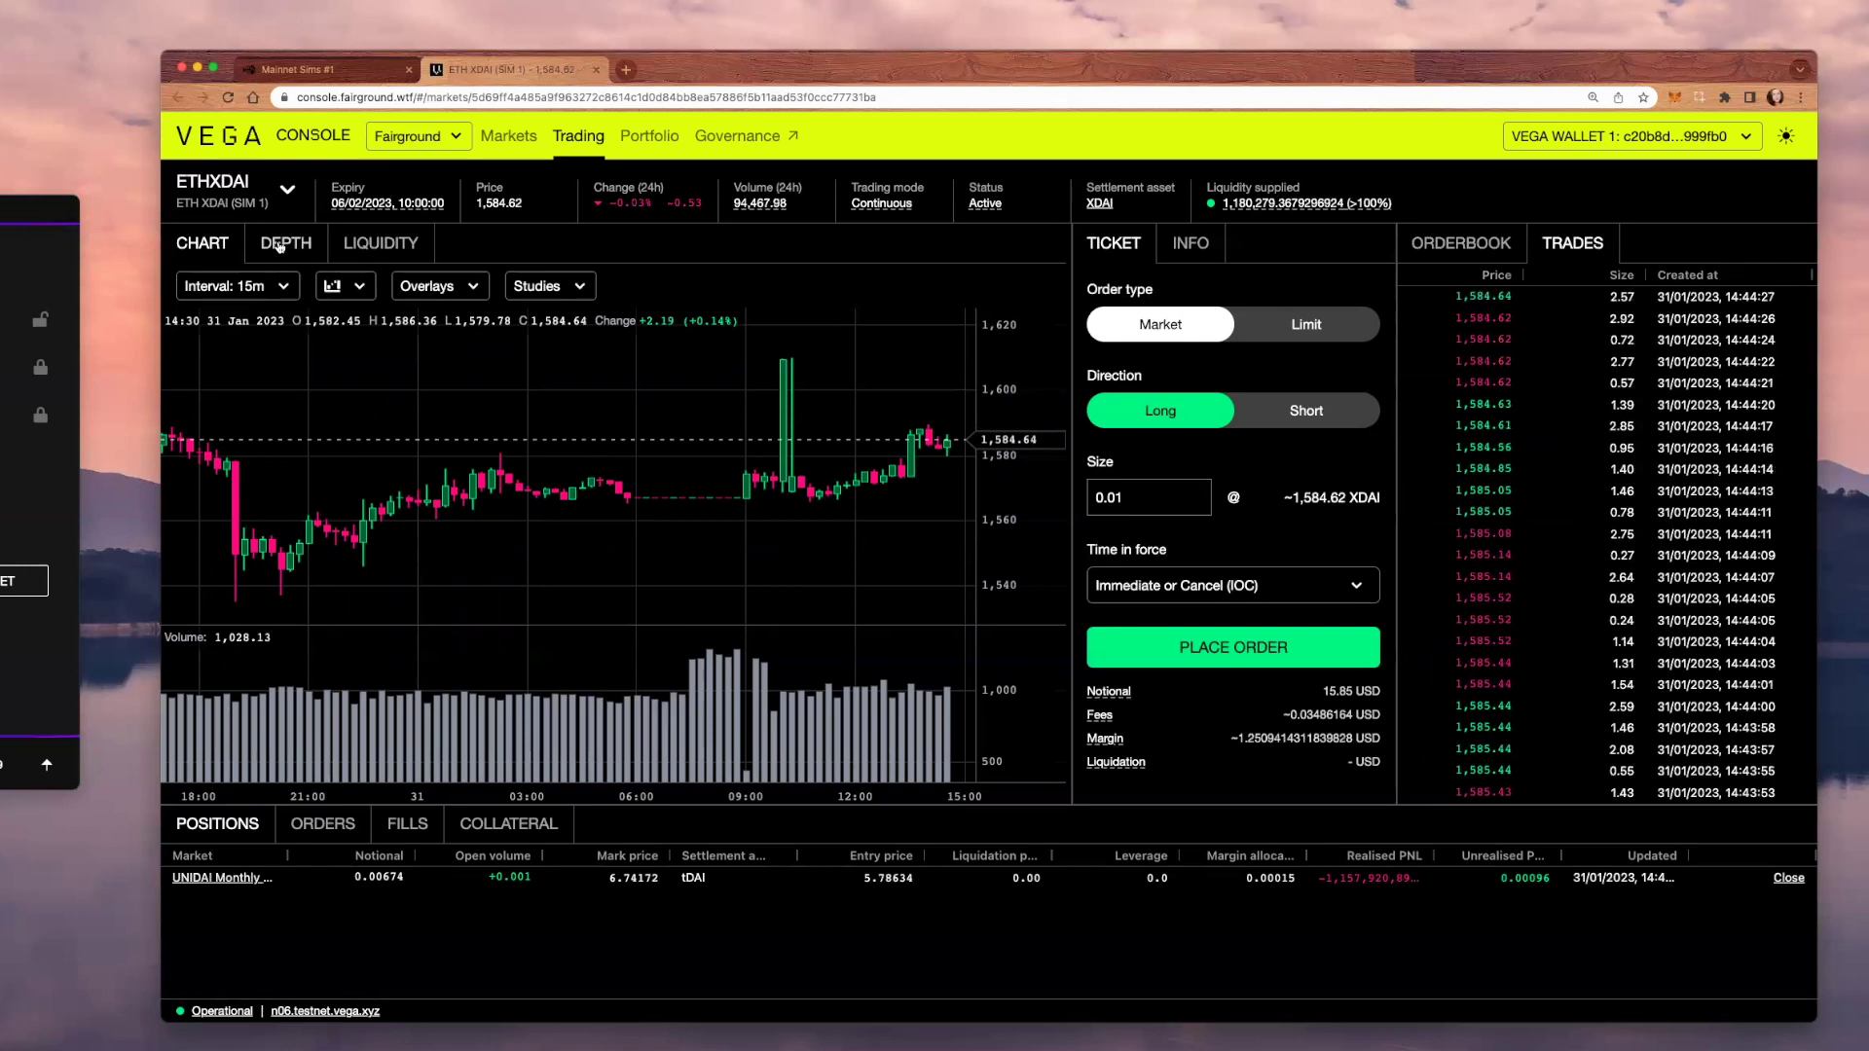
{"action": "left_click", "coordinate": [1499, 244]}
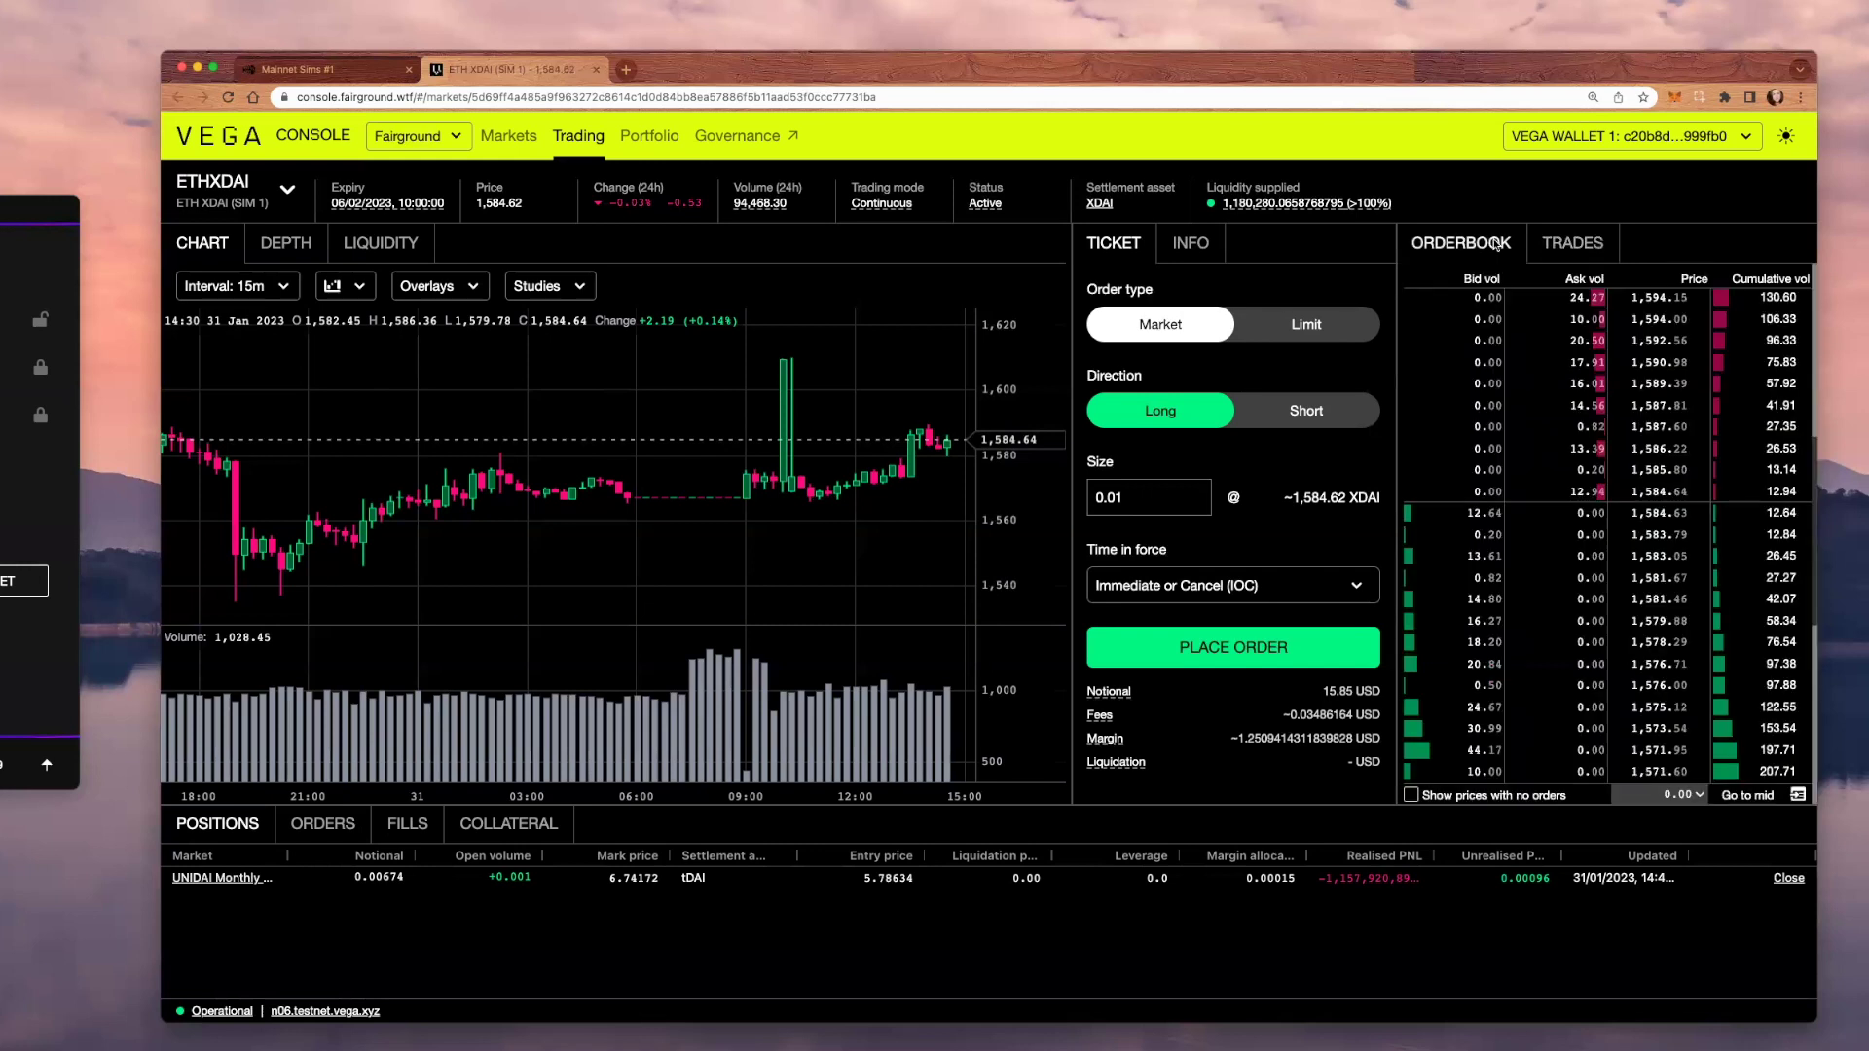
{"action": "left_click", "coordinate": [286, 244]}
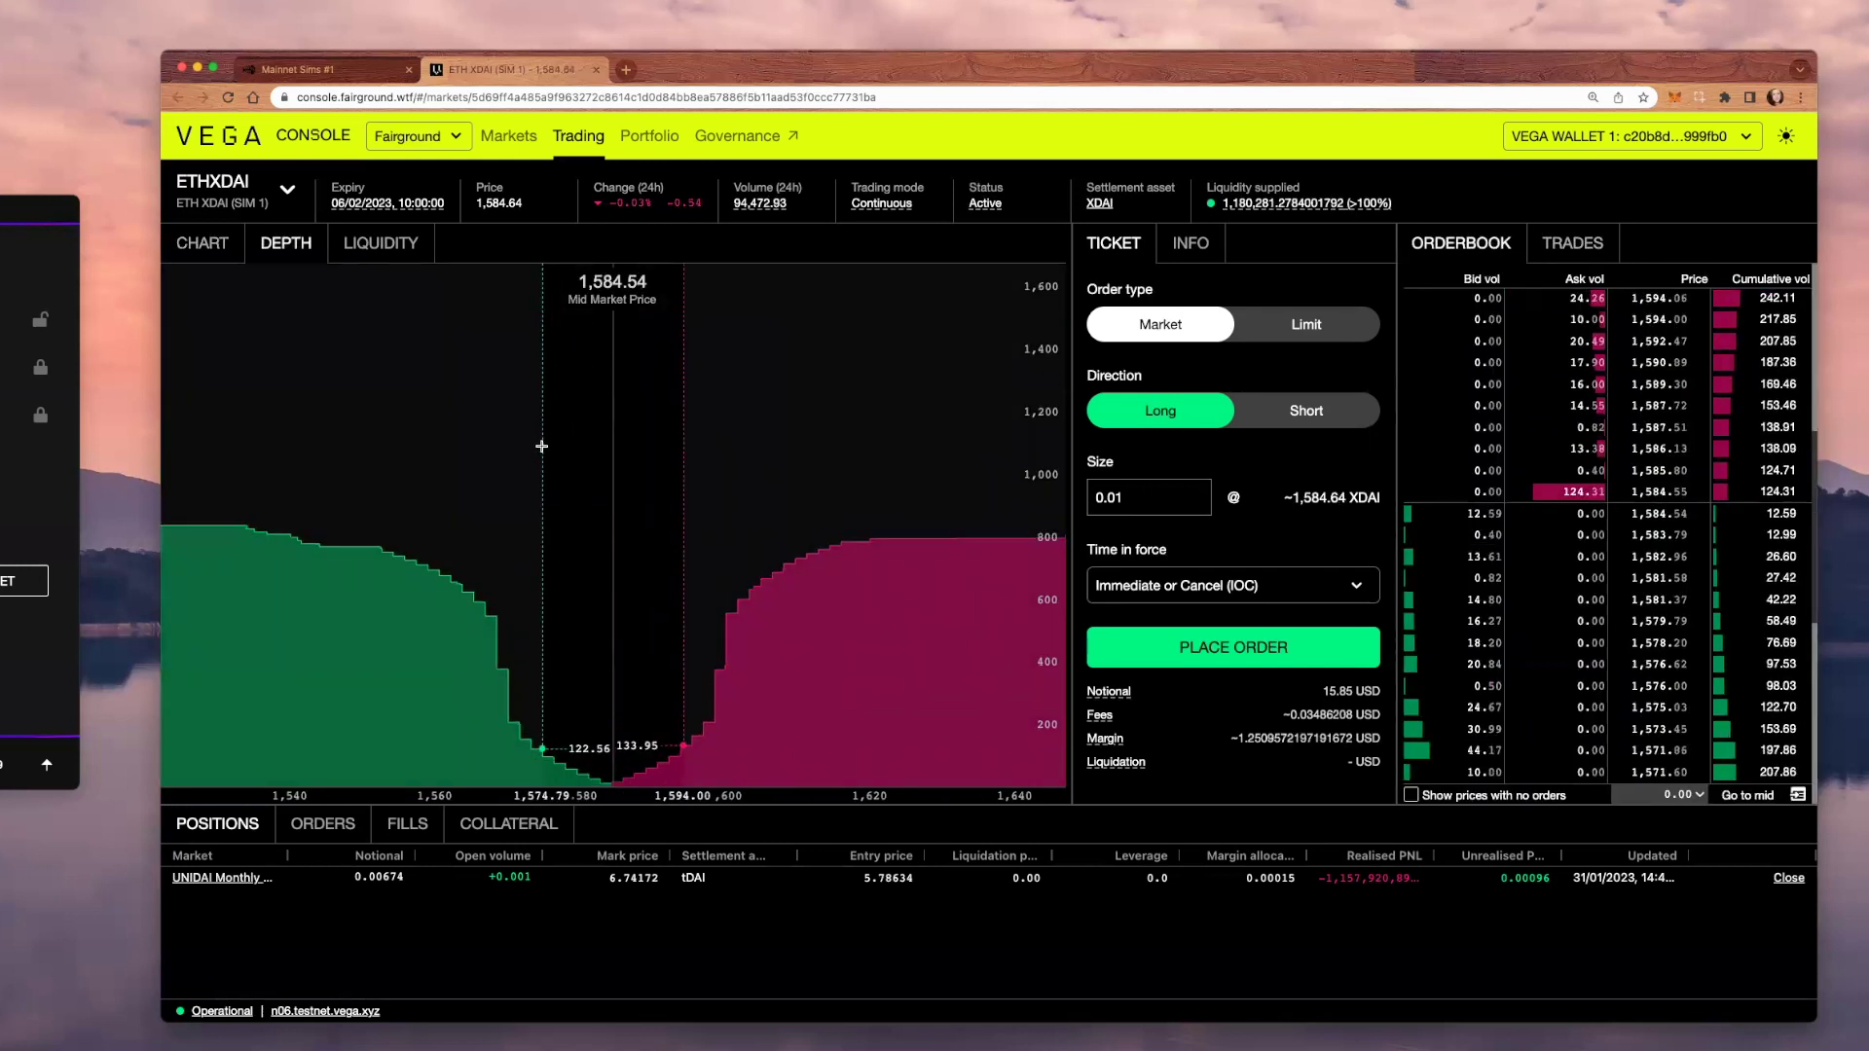
{"action": "scroll", "coordinate": [439, 439], "scroll_direction": "up", "scroll_amount": 3}
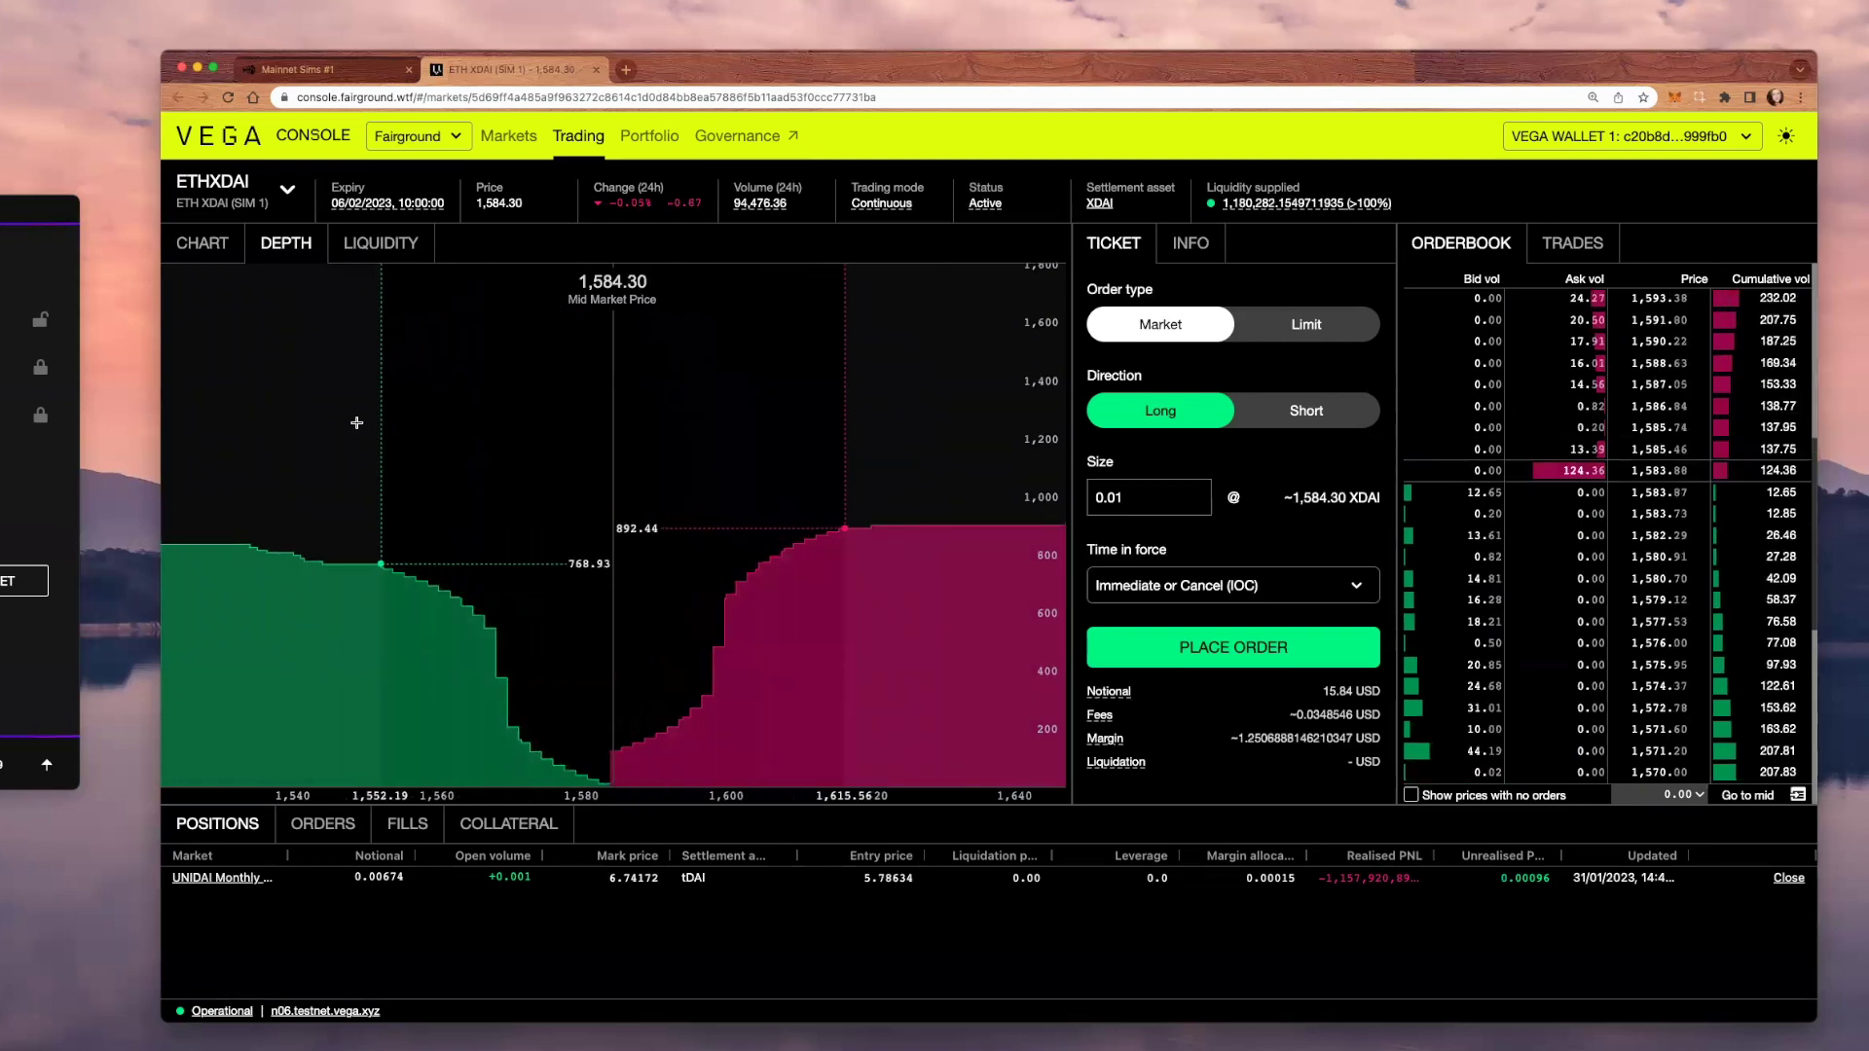
{"action": "left_click", "coordinate": [223, 250]}
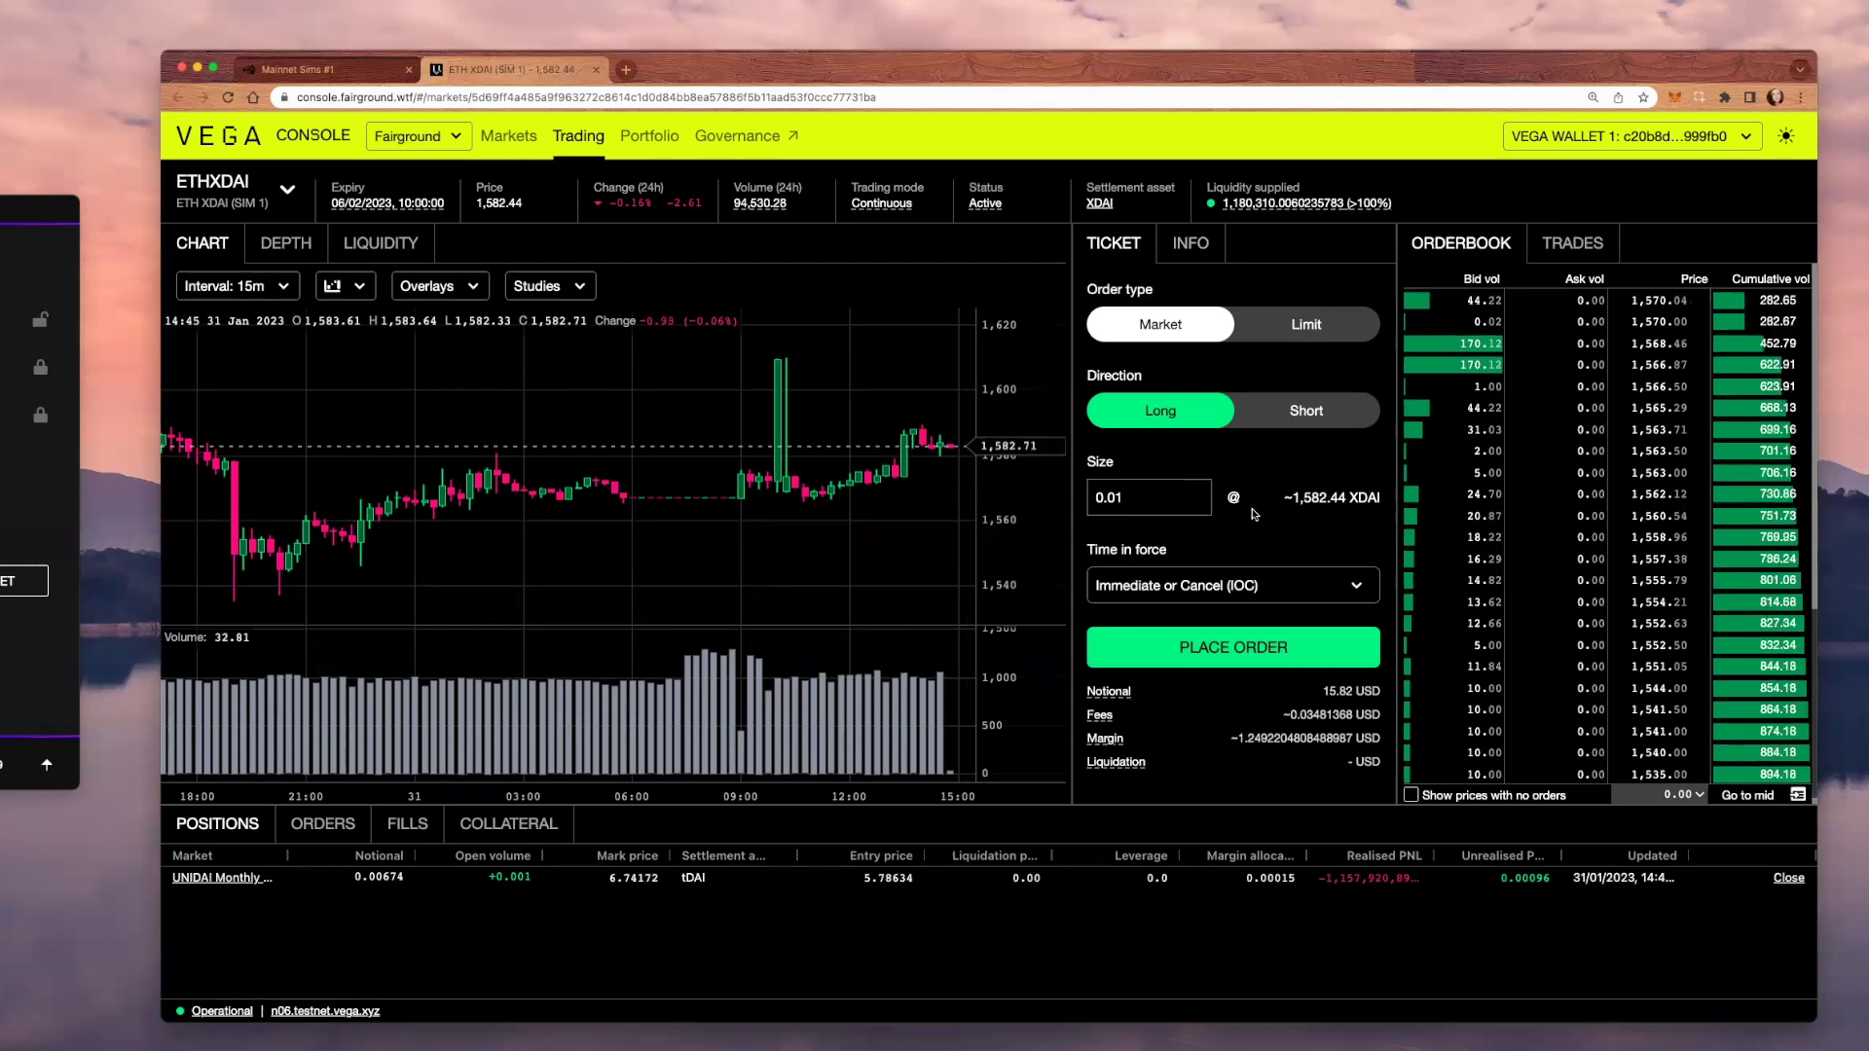
Review the ticket's time-in-force options and inspect the estimated price text
{"action": "left_click", "coordinate": [1268, 591]}
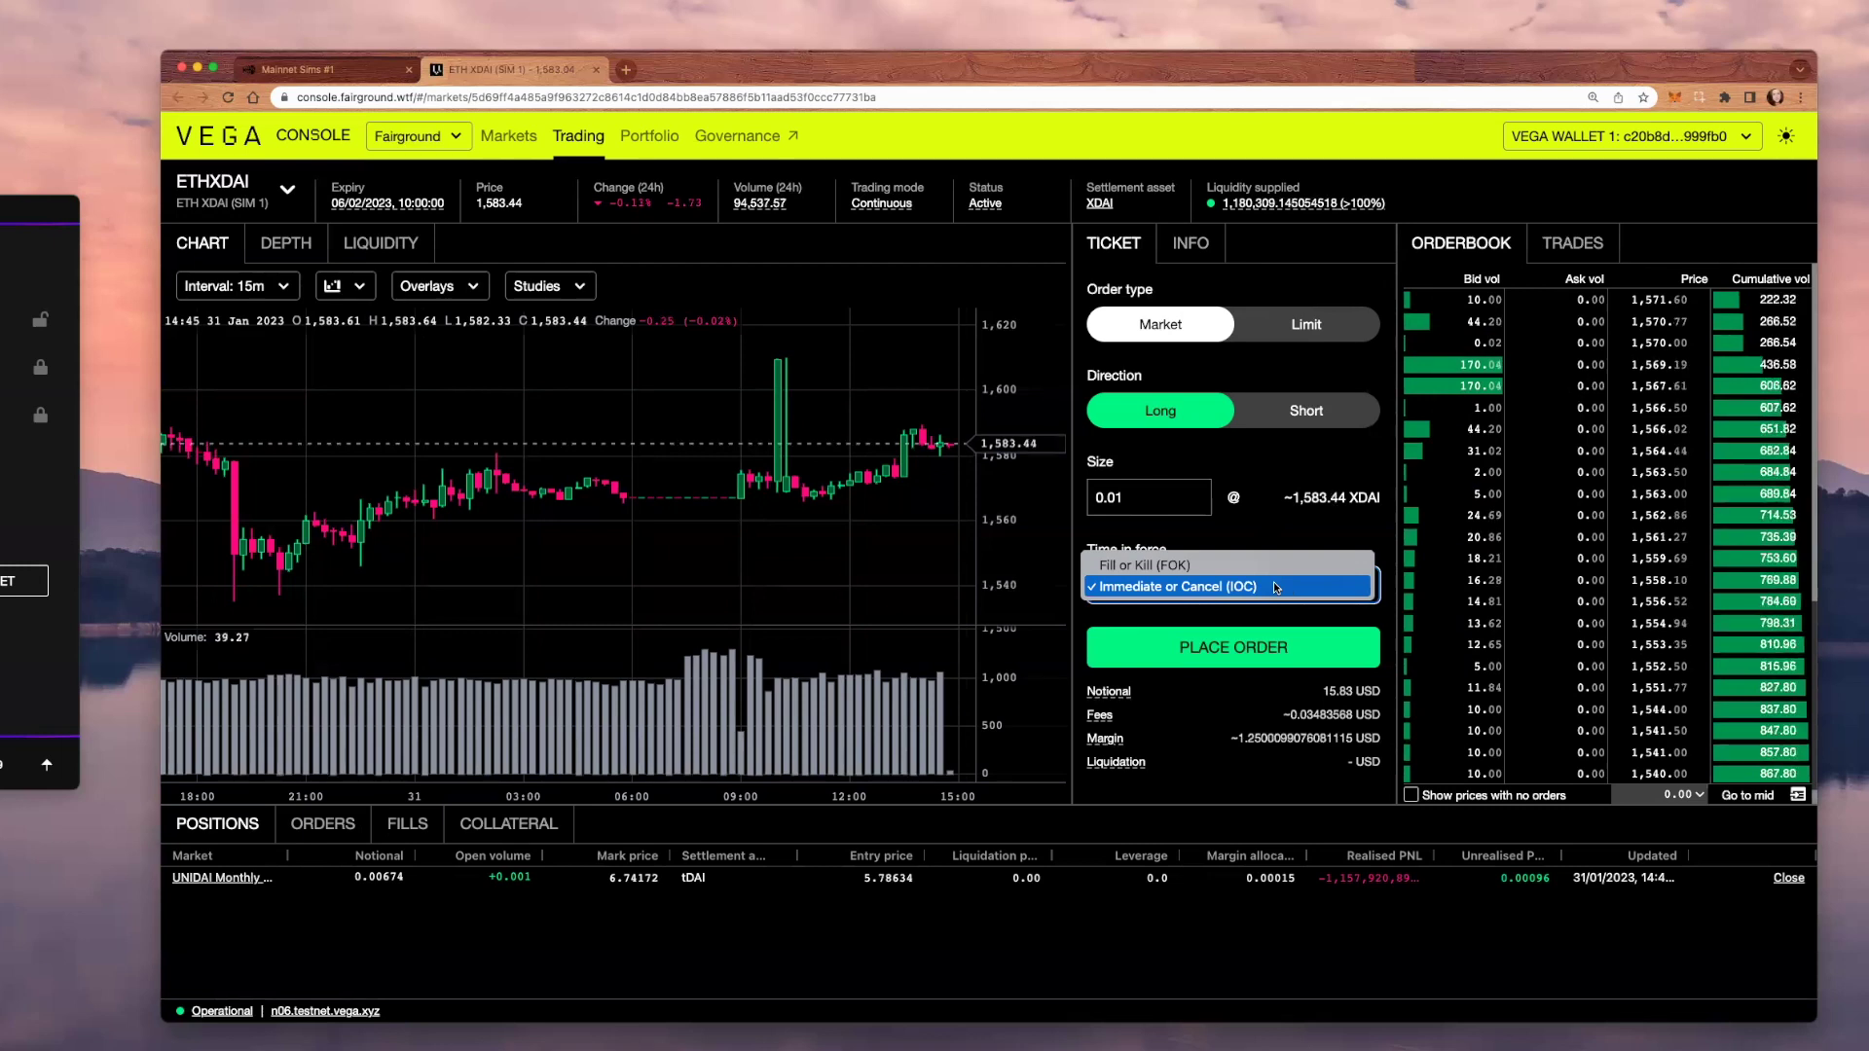
{"action": "left_click", "coordinate": [1302, 501]}
{"action": "triple_click", "coordinate": [1320, 501]}
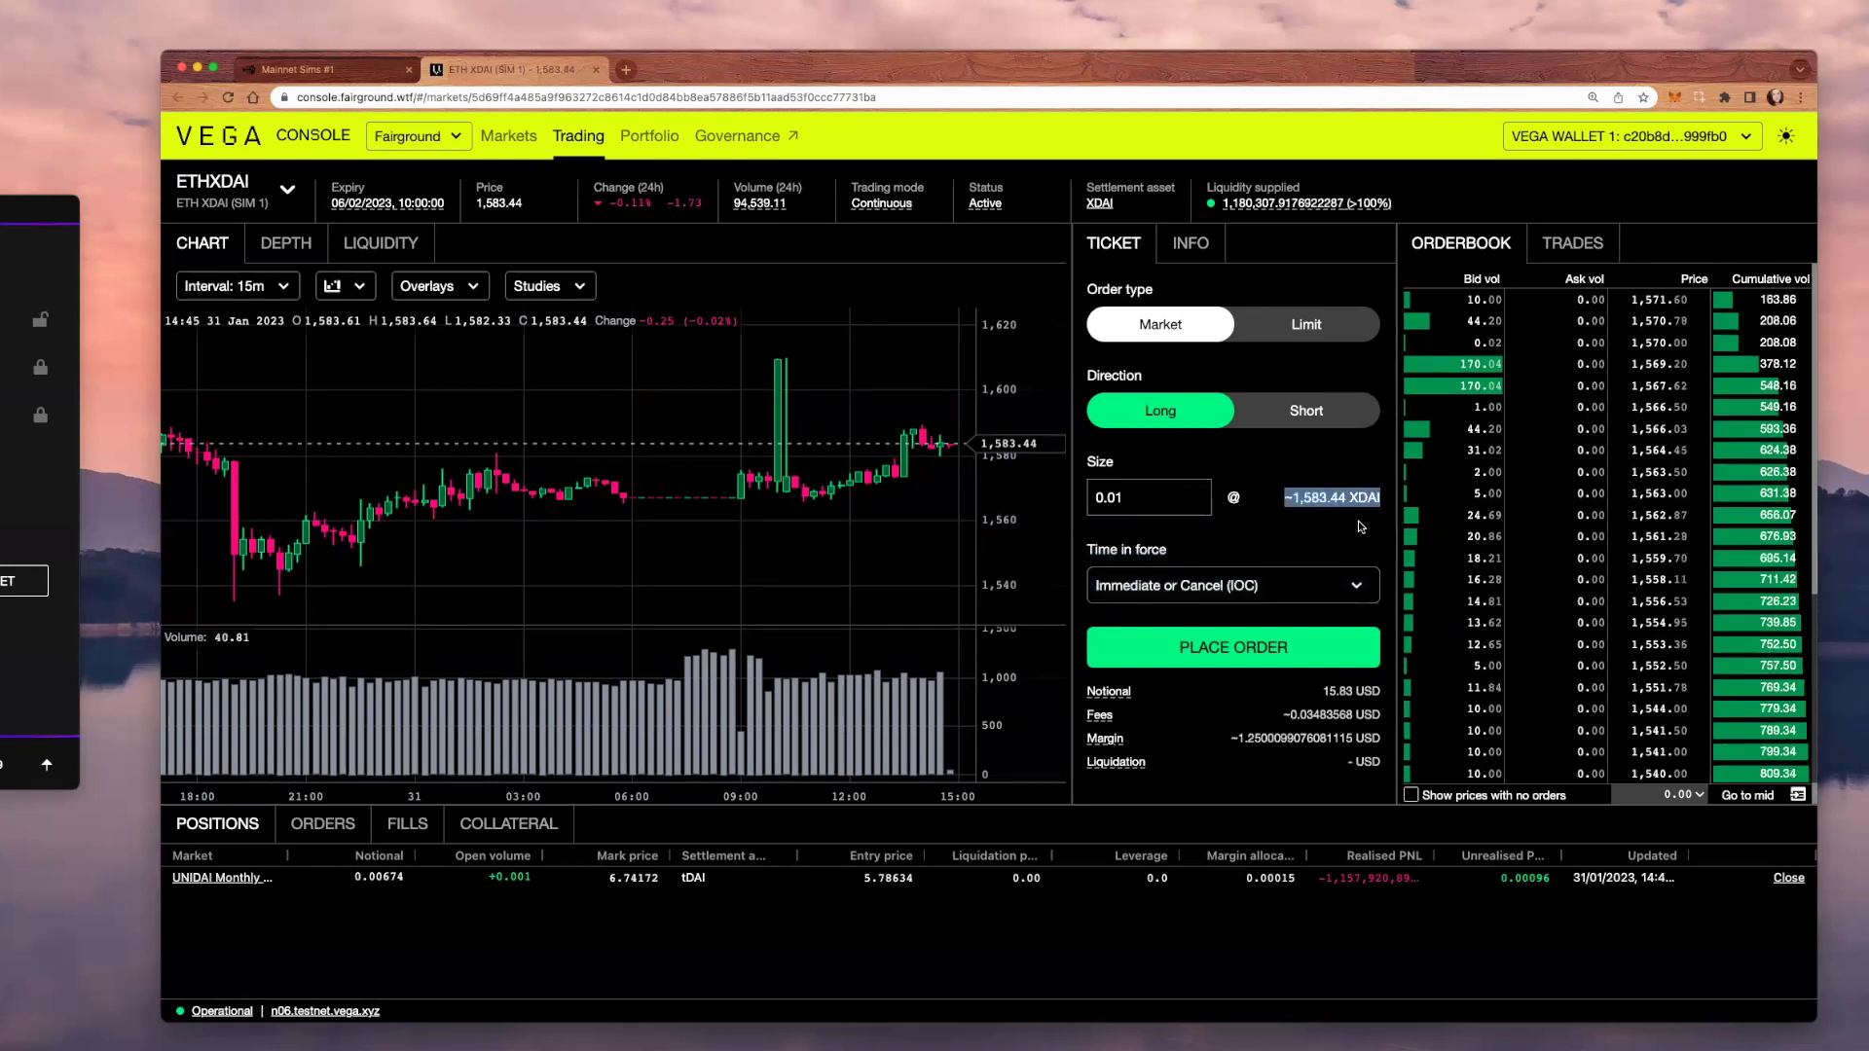
{"action": "left_click", "coordinate": [1360, 528]}
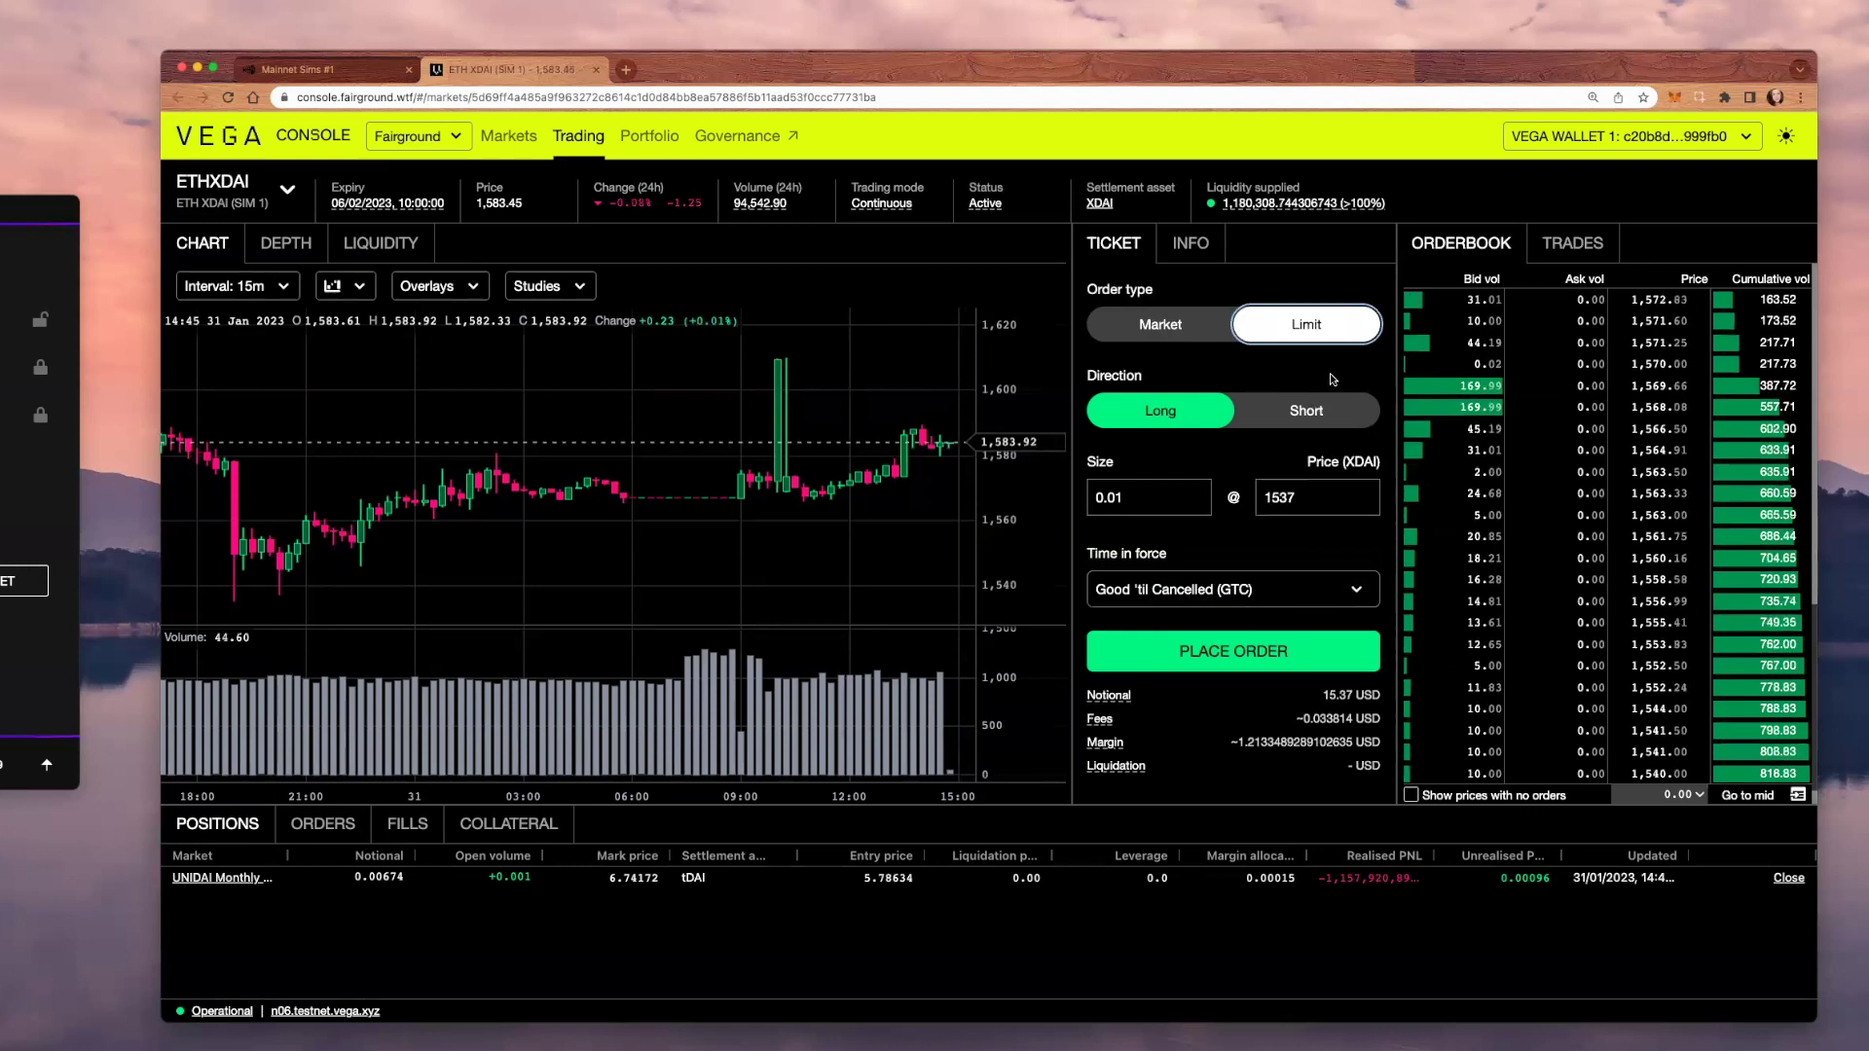
{"action": "mouse_move", "coordinate": [1309, 499]}
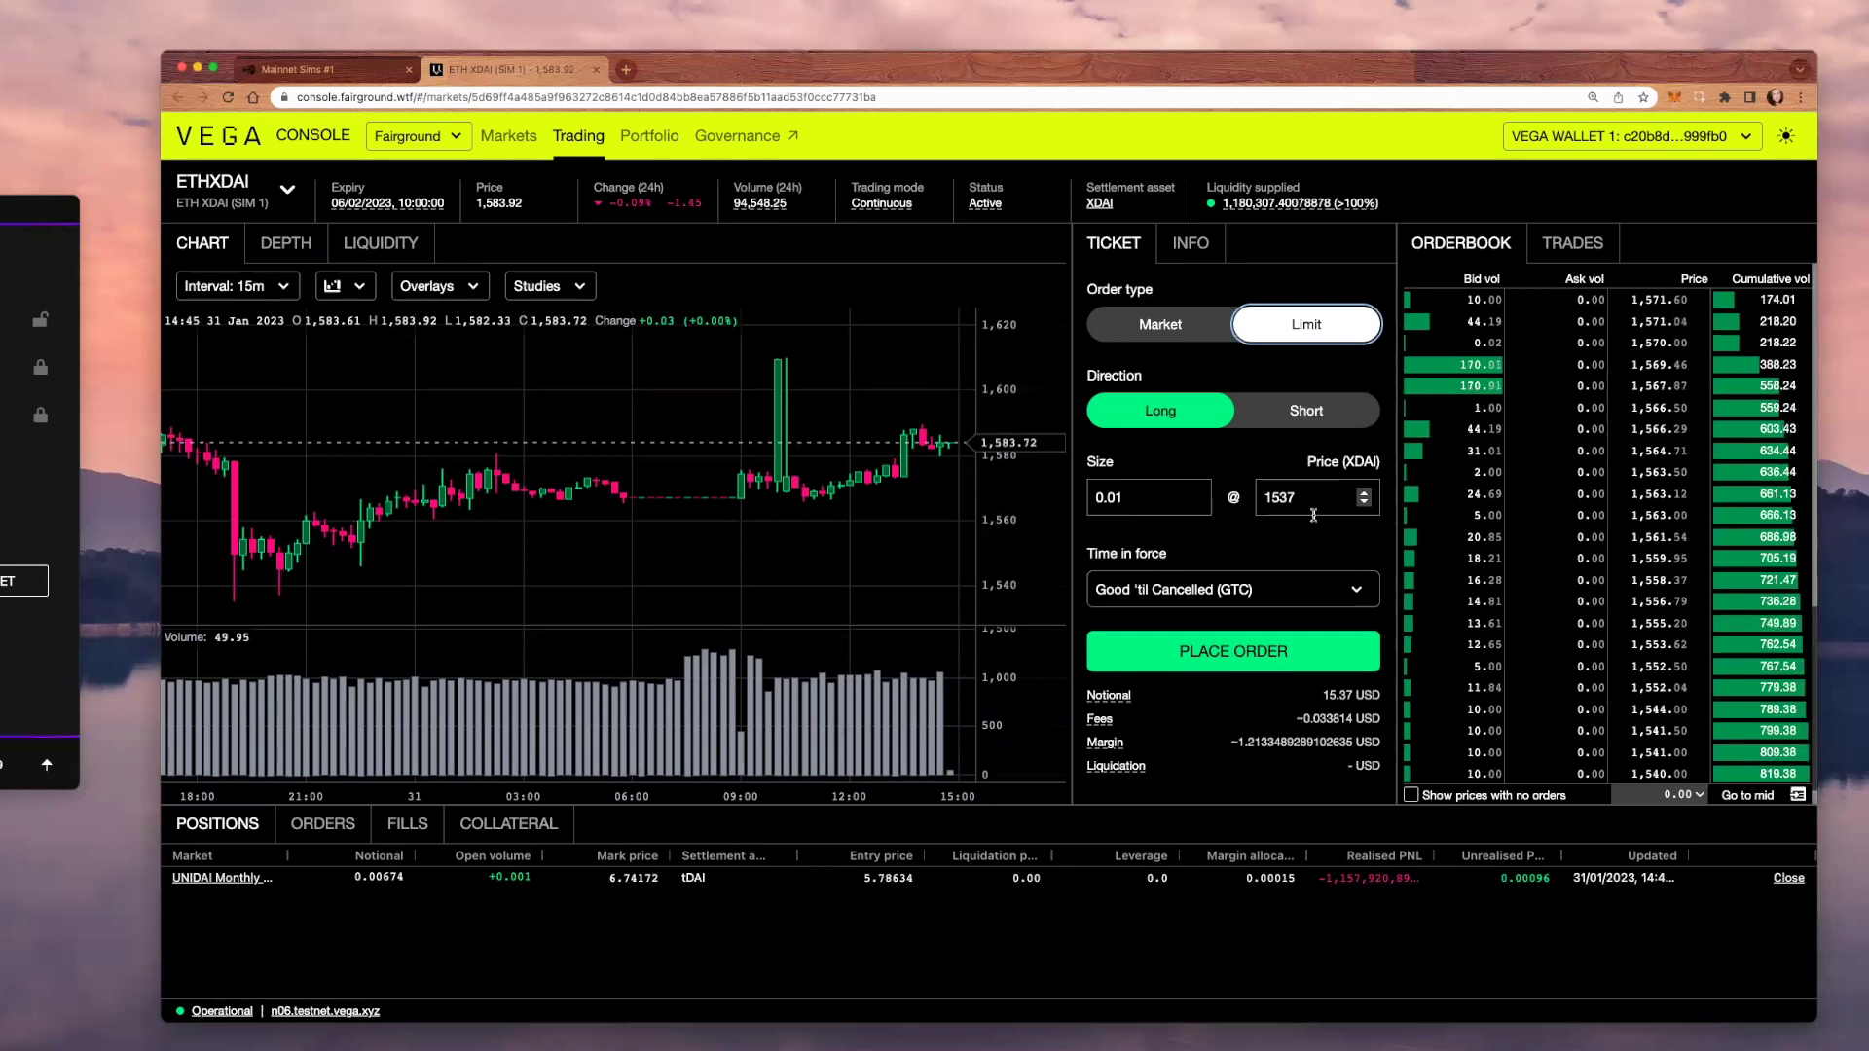
Keep Good 'til Cancelled and set the limit price to 1569.25 from the order book
{"action": "left_click", "coordinate": [1319, 582]}
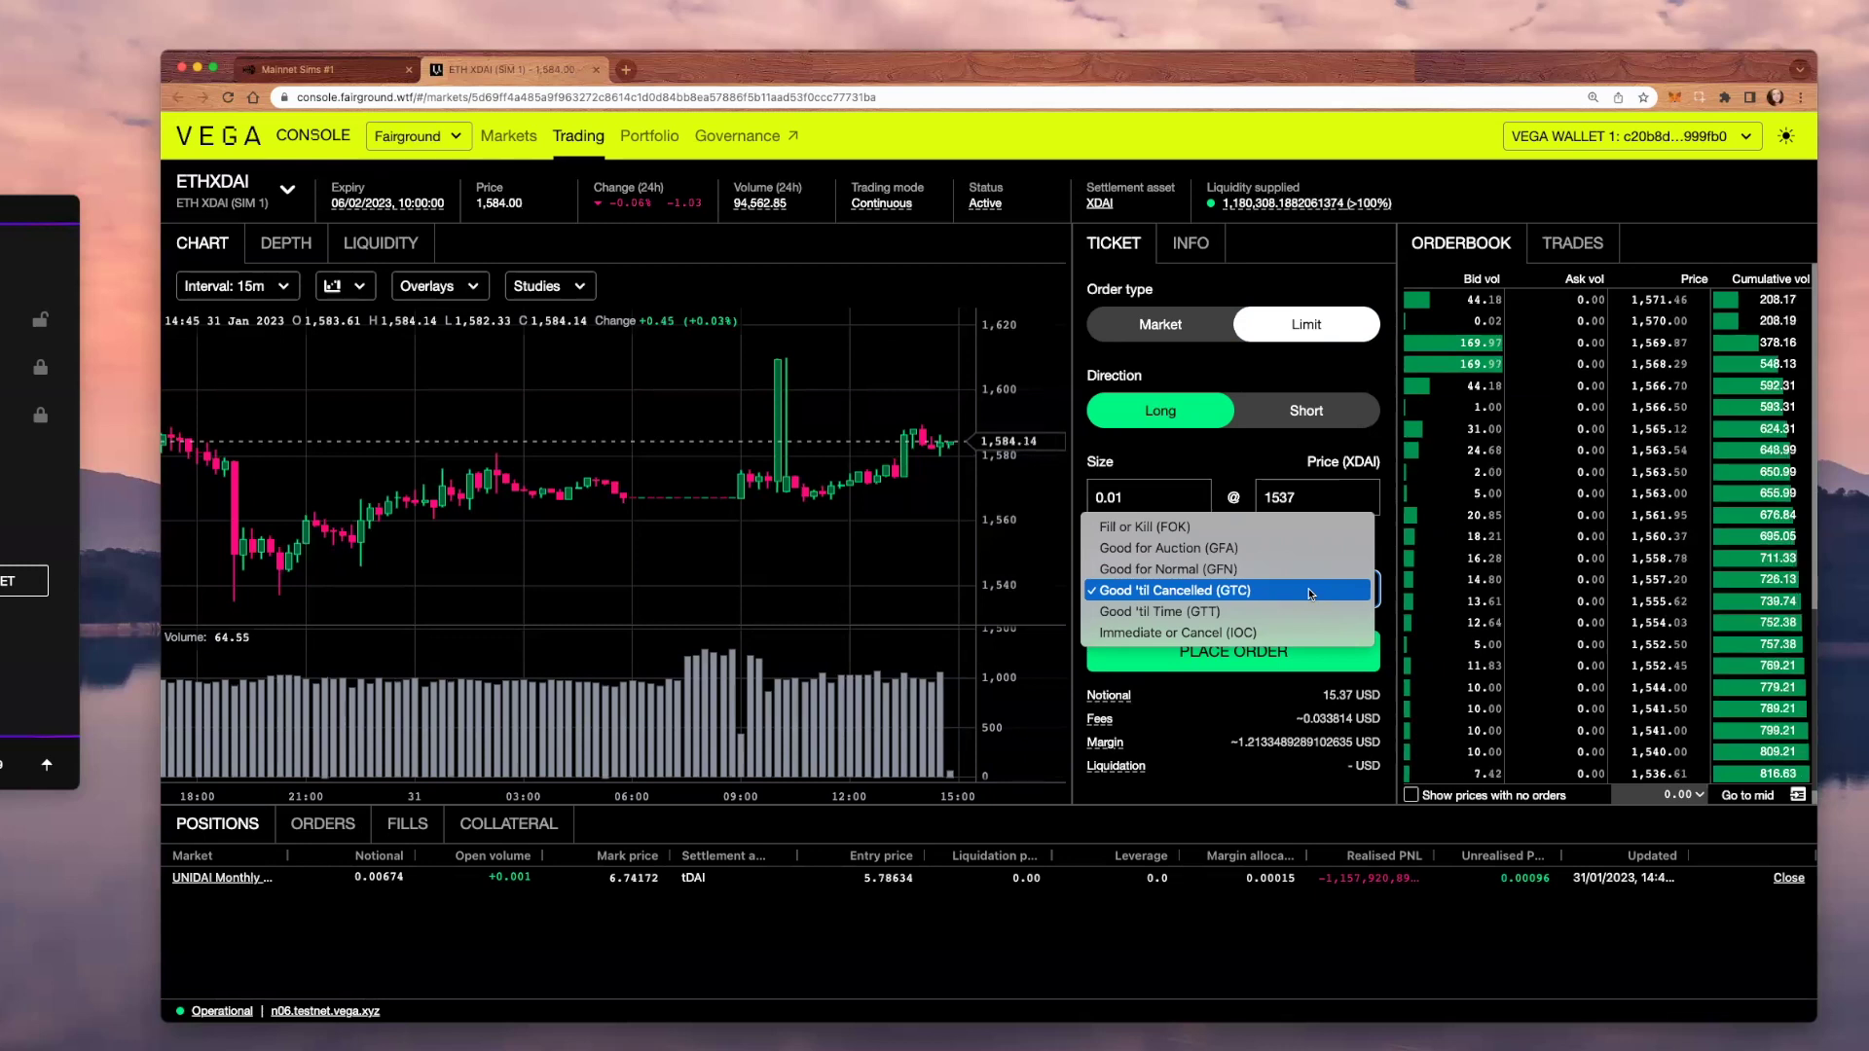
{"action": "left_click", "coordinate": [1224, 450]}
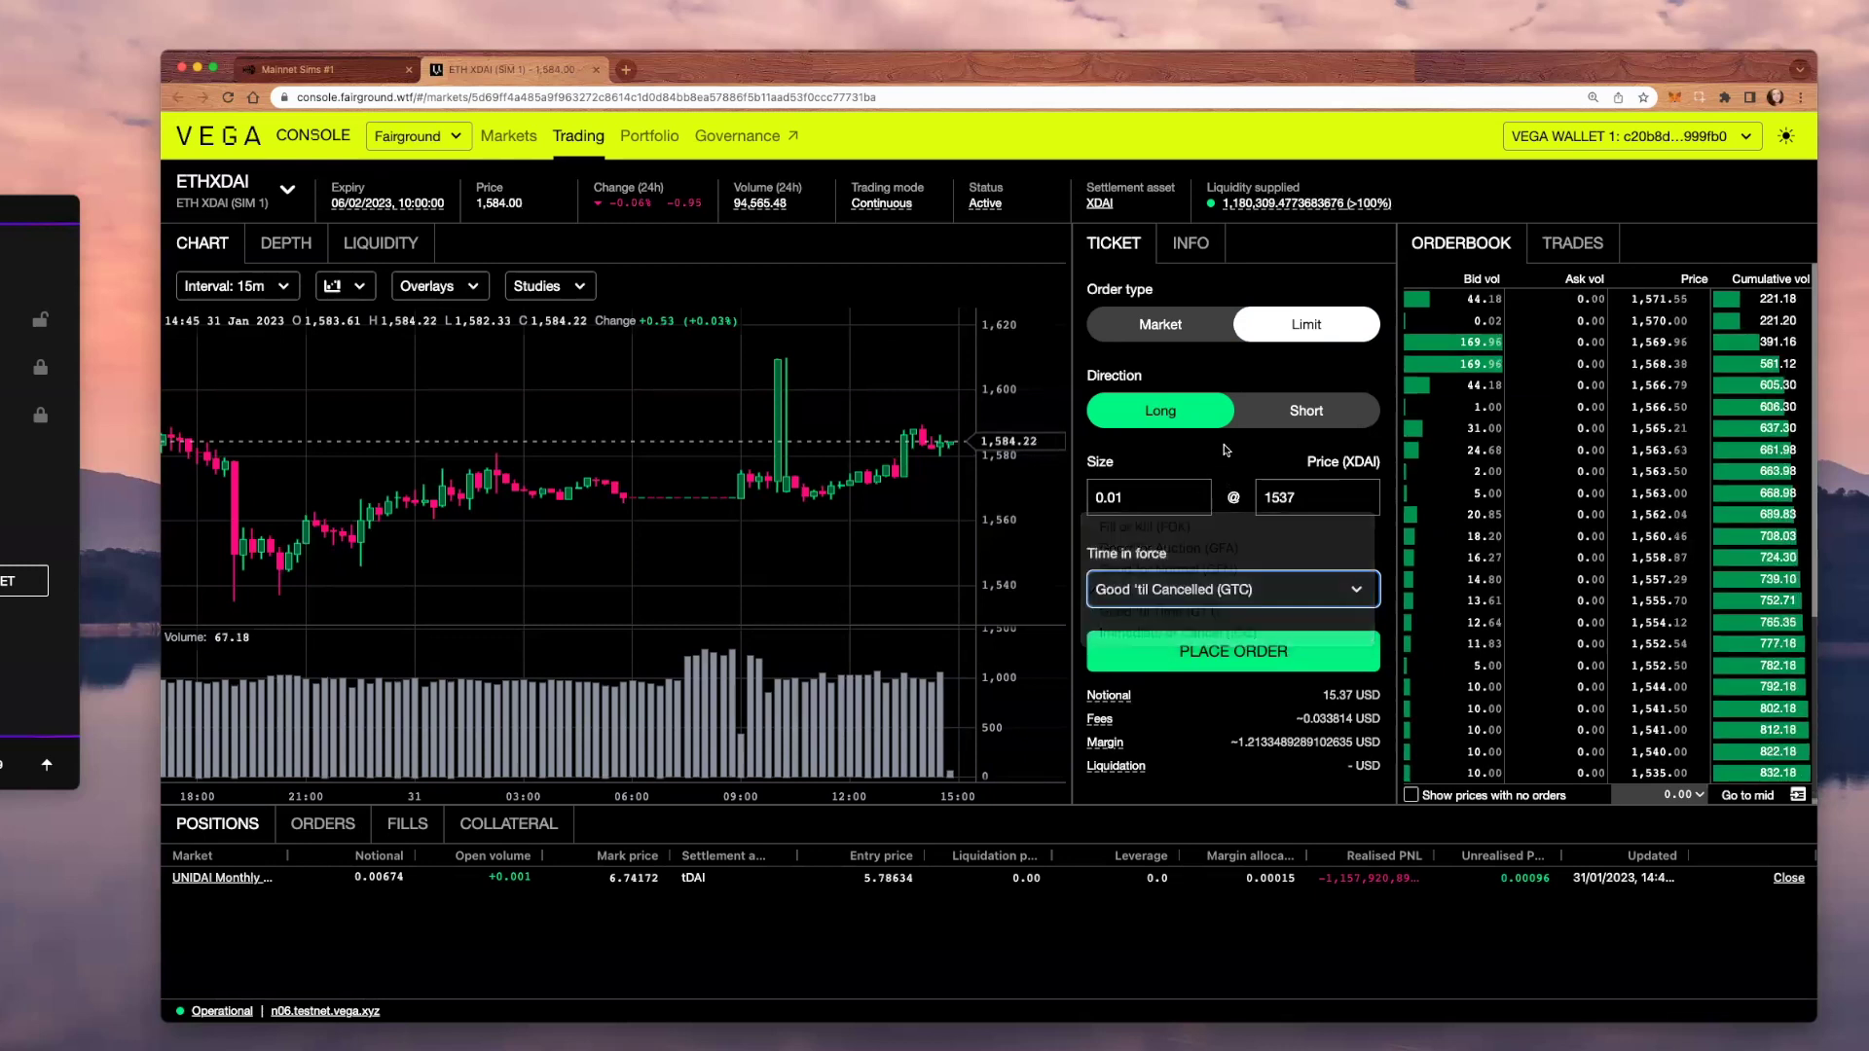
{"action": "left_click", "coordinate": [1352, 498]}
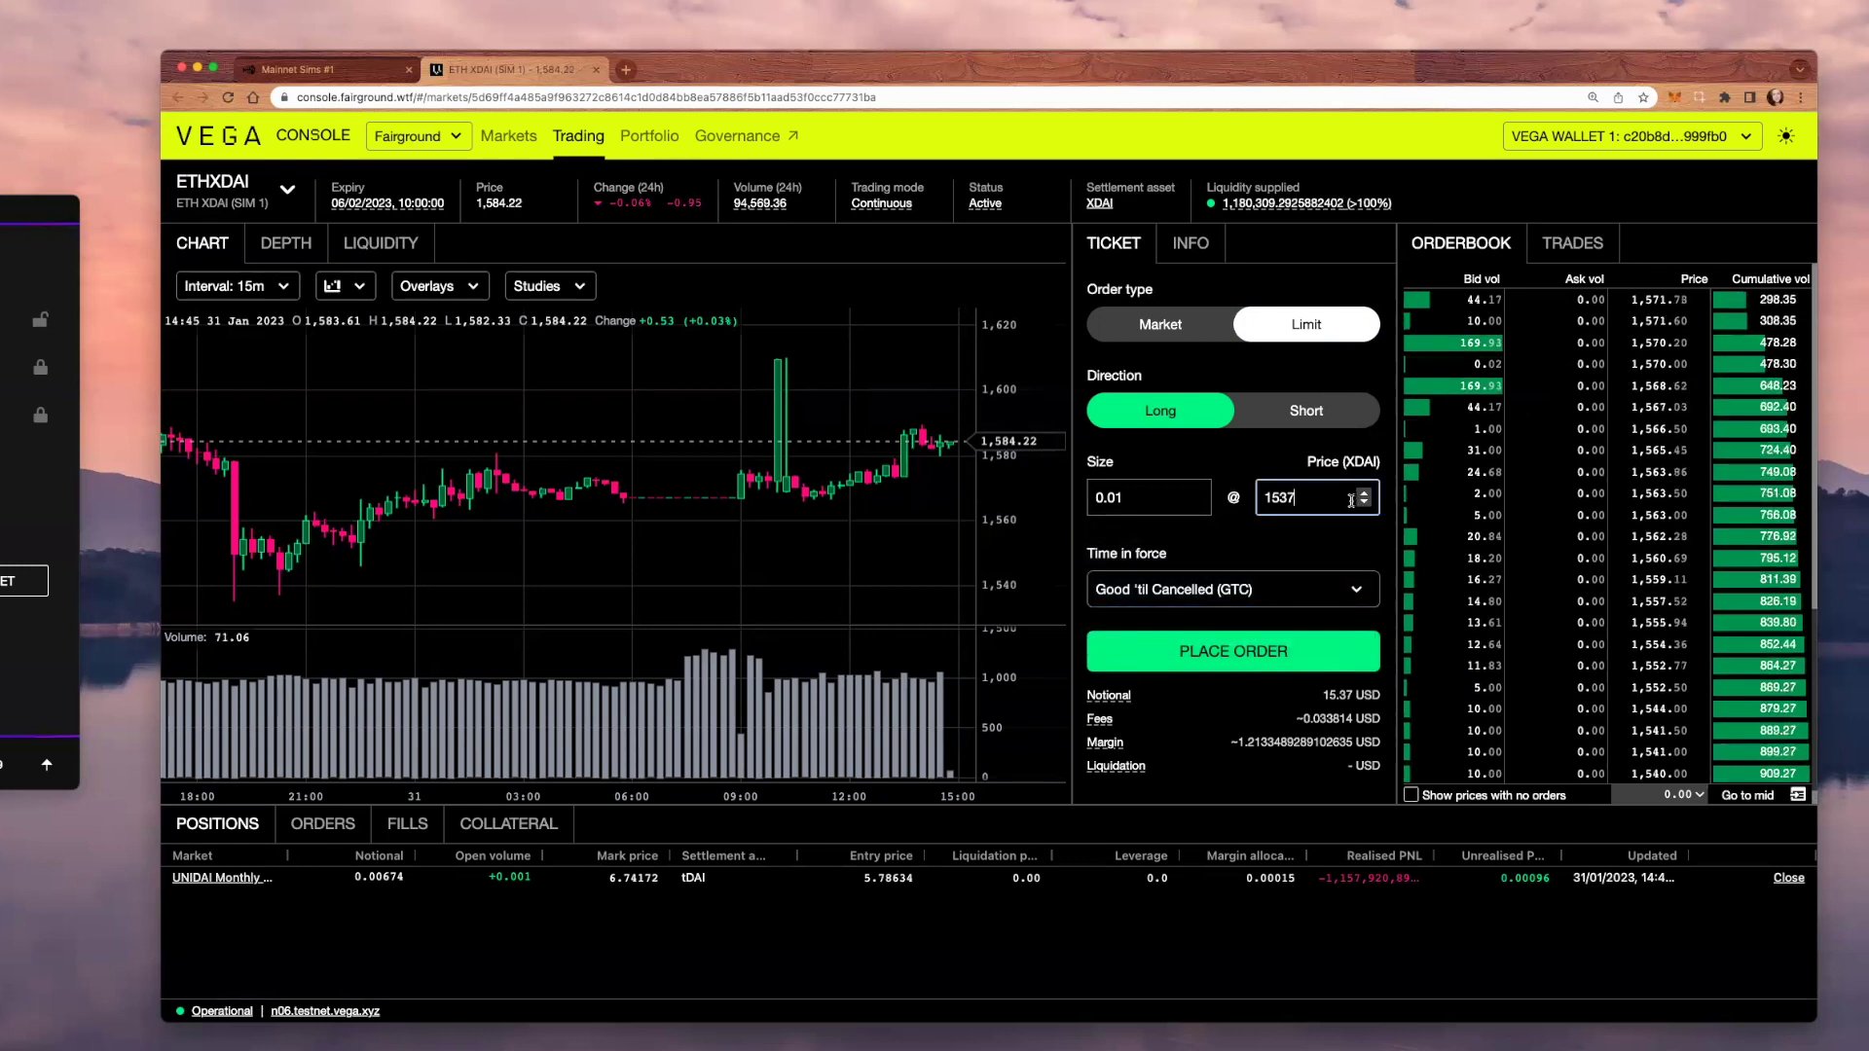
{"action": "key", "text": "BackSpace"}
{"action": "key", "text": "BackSpace"}
{"action": "type", "text": "3"}
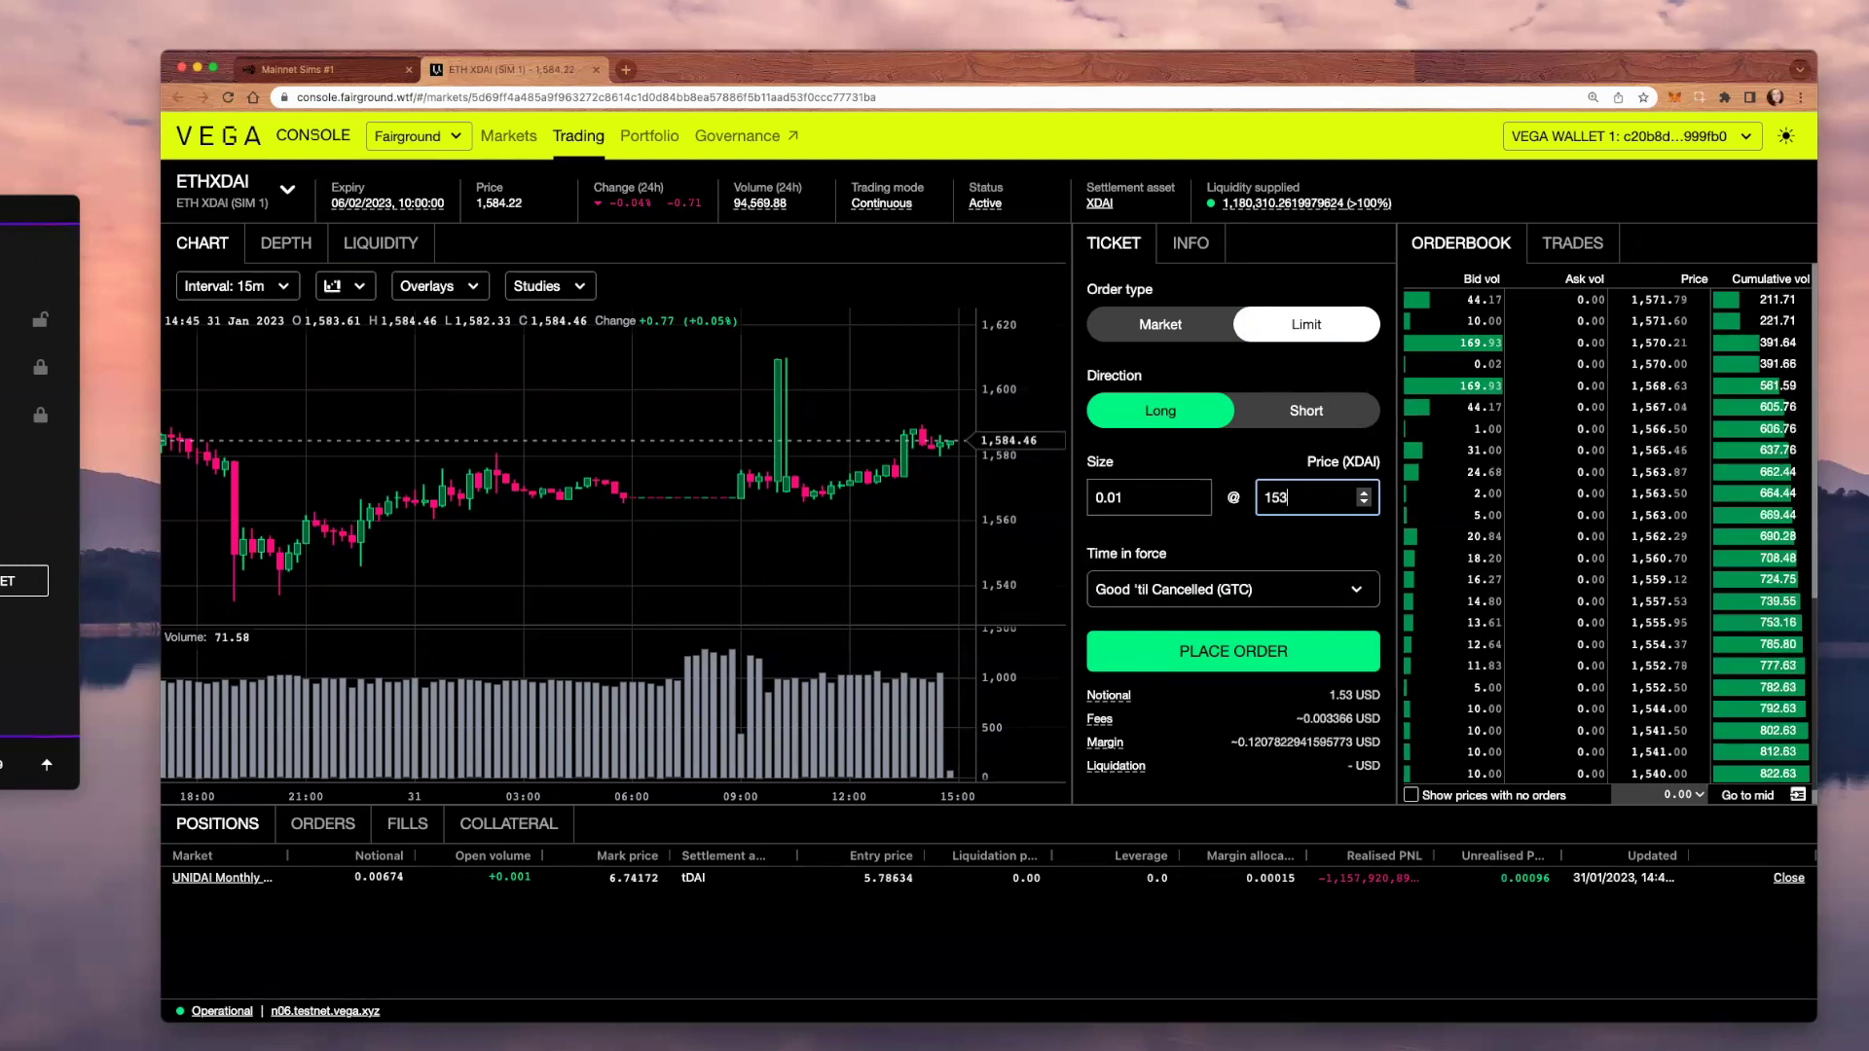
{"action": "type", "text": "0"}
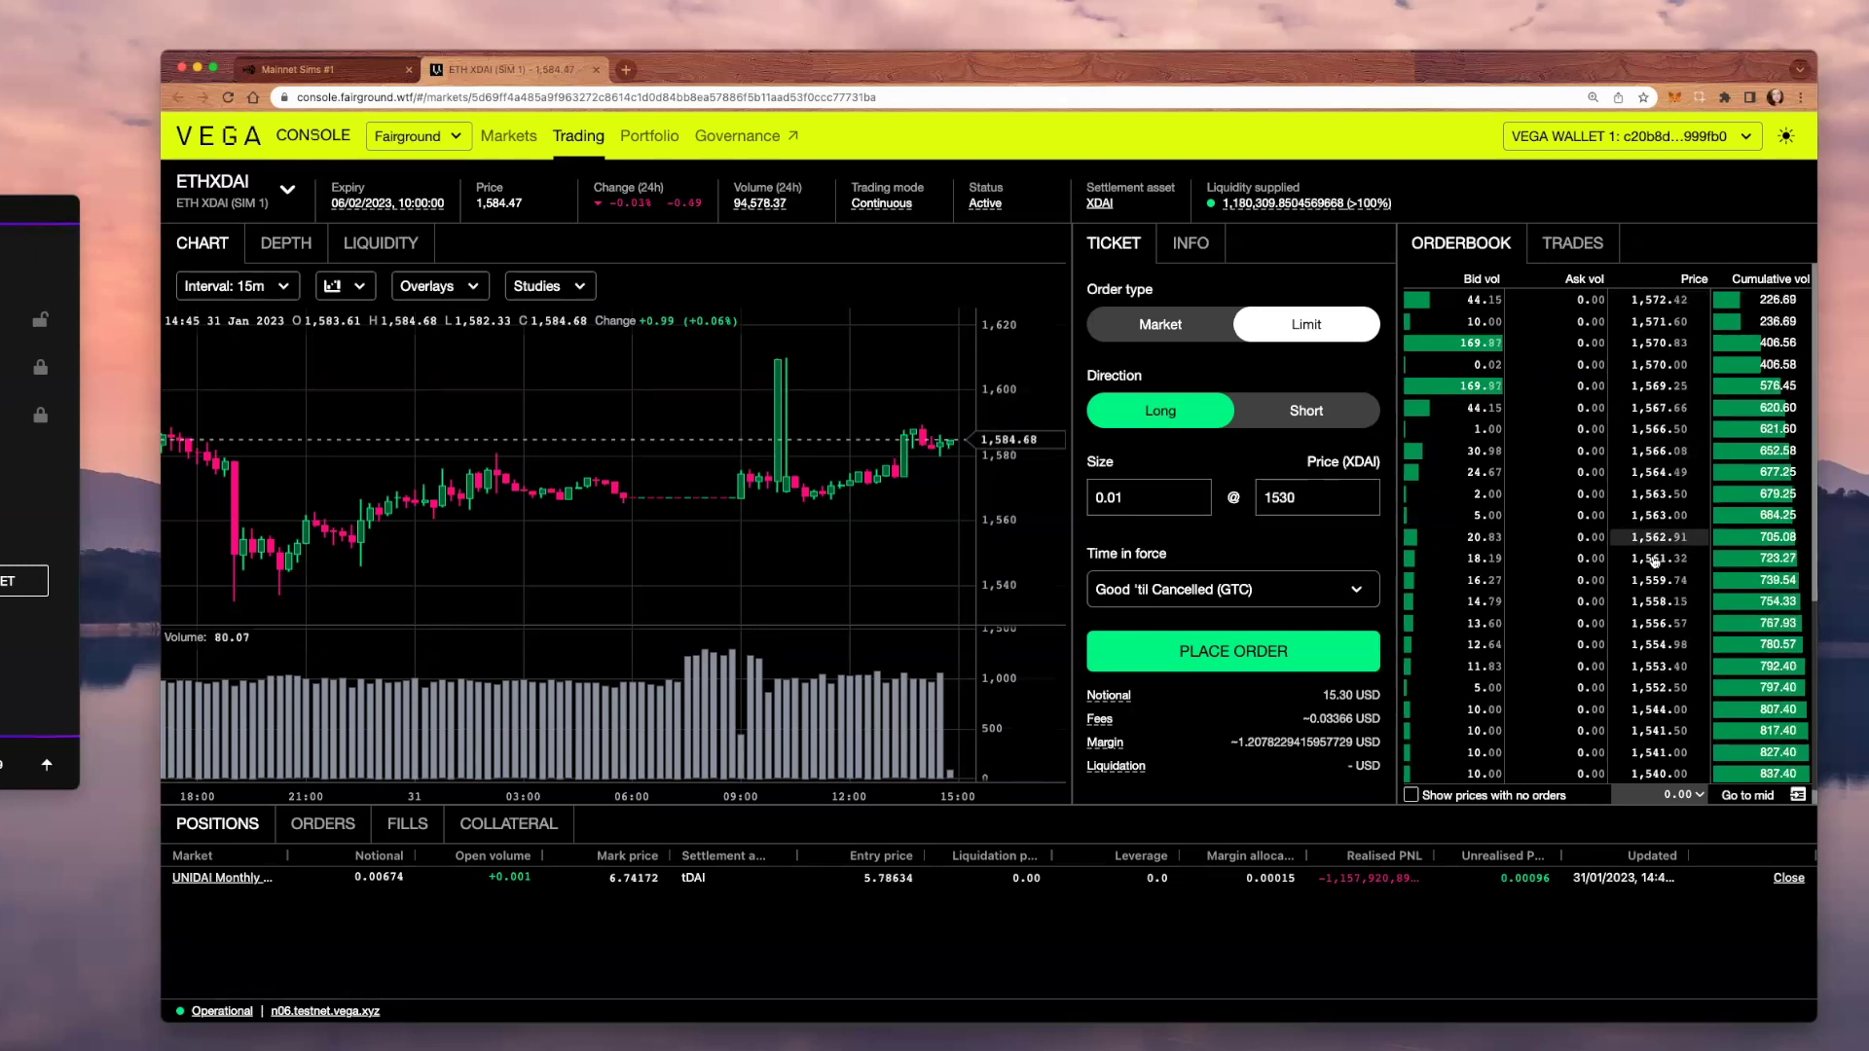
{"action": "left_click", "coordinate": [1660, 389]}
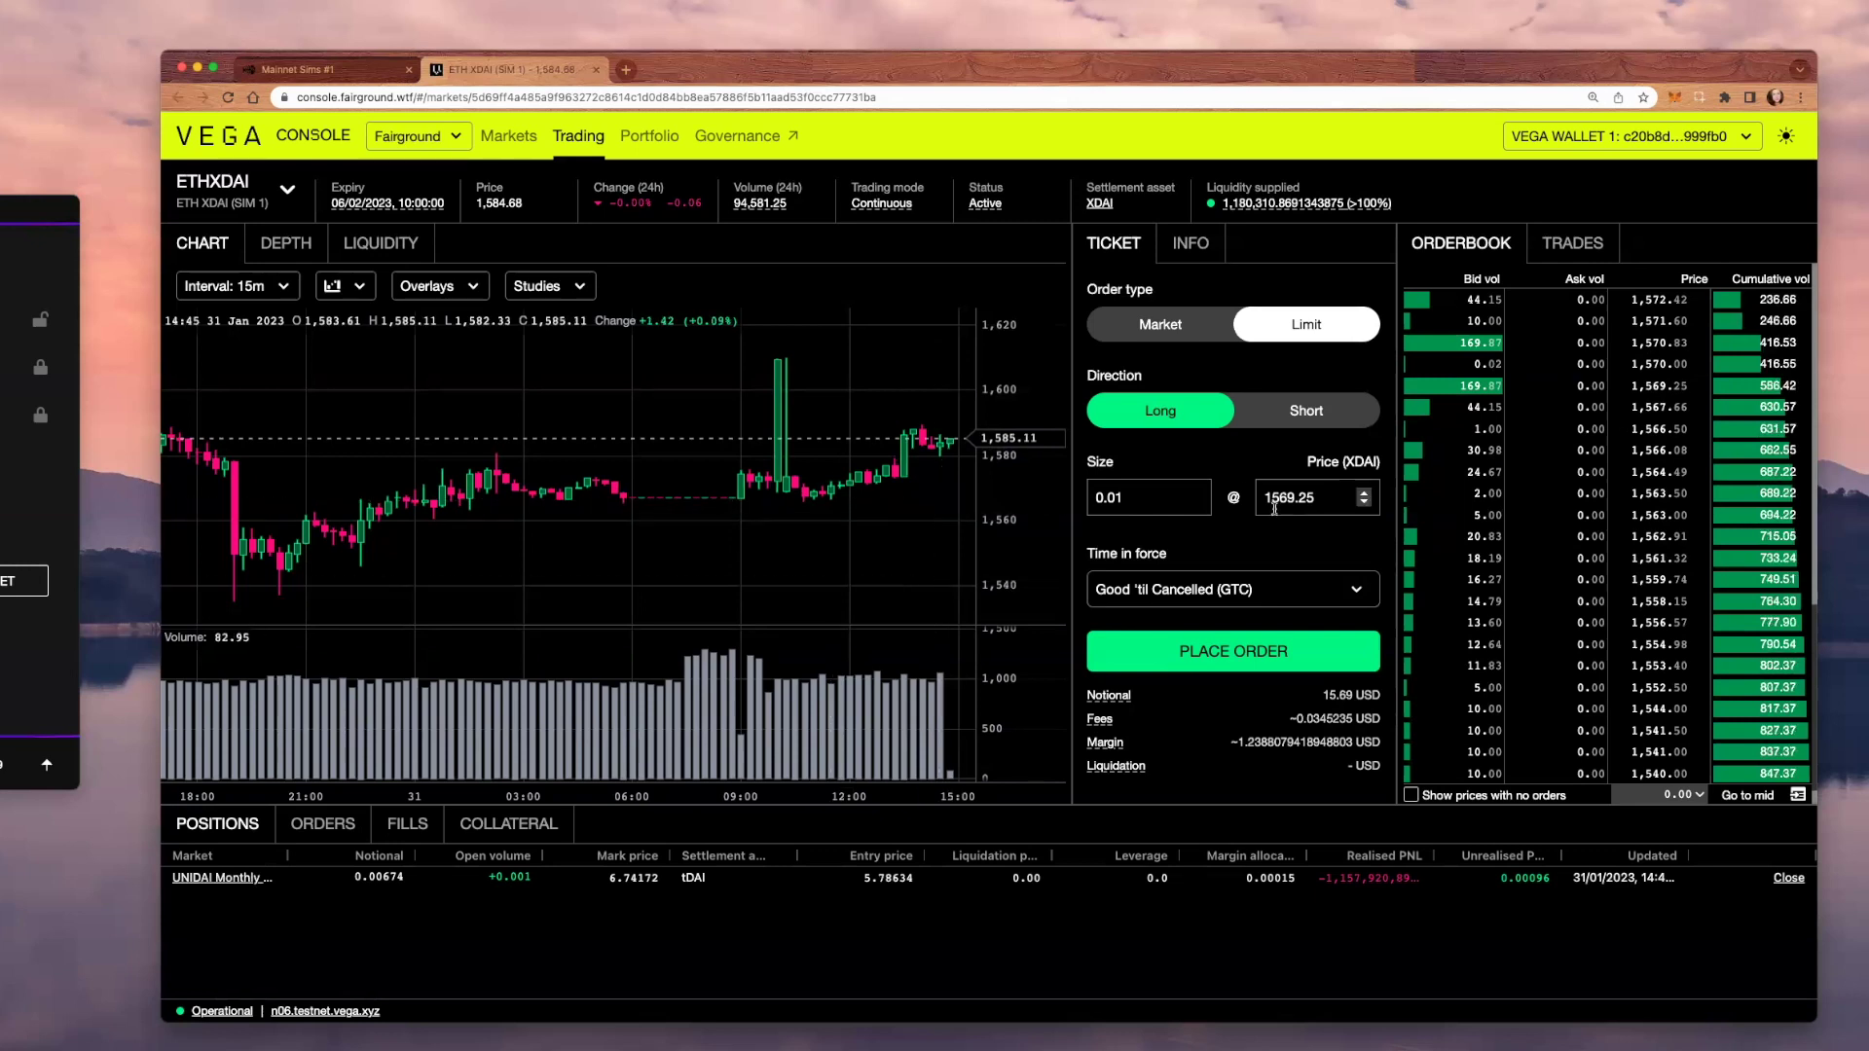
{"action": "left_click", "coordinate": [1168, 505]}
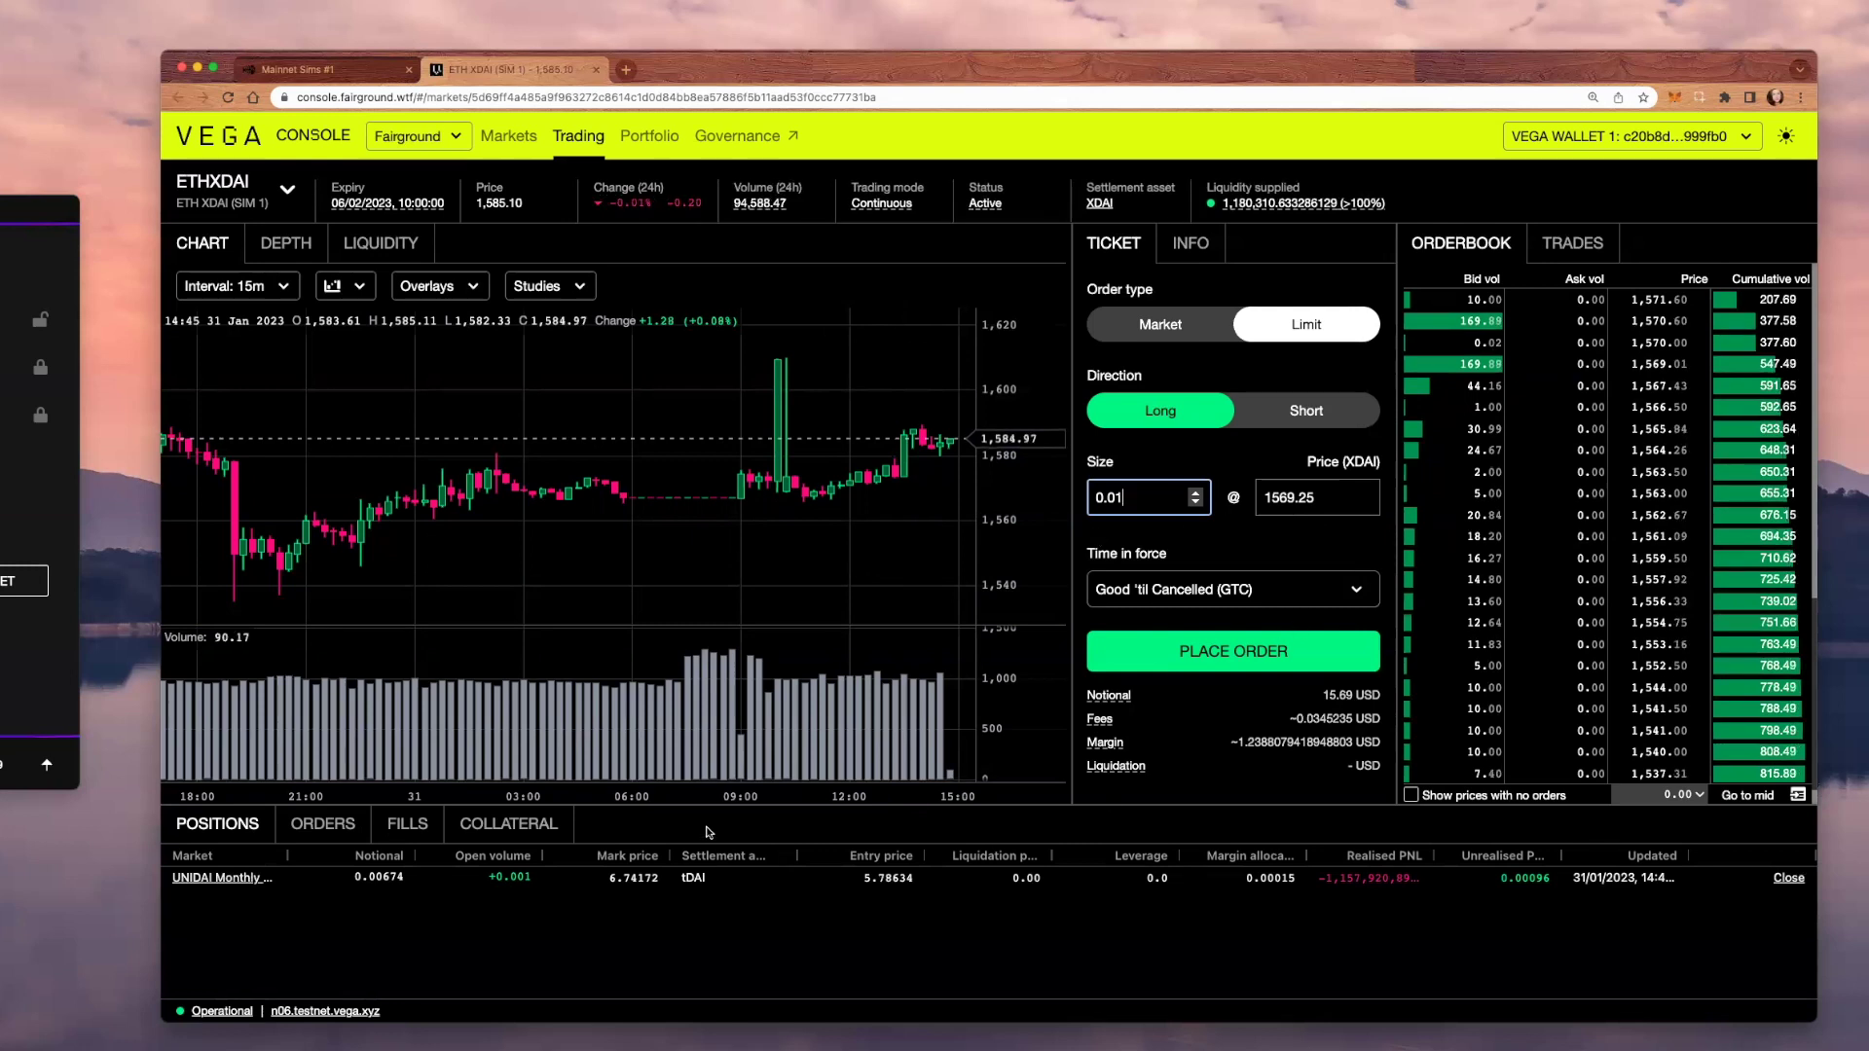
Enlarge the bottom panel, show the collateral balances per asset, and open the deposit form
{"action": "left_click_drag", "start_coordinate": [616, 802], "coordinate": [613, 777]}
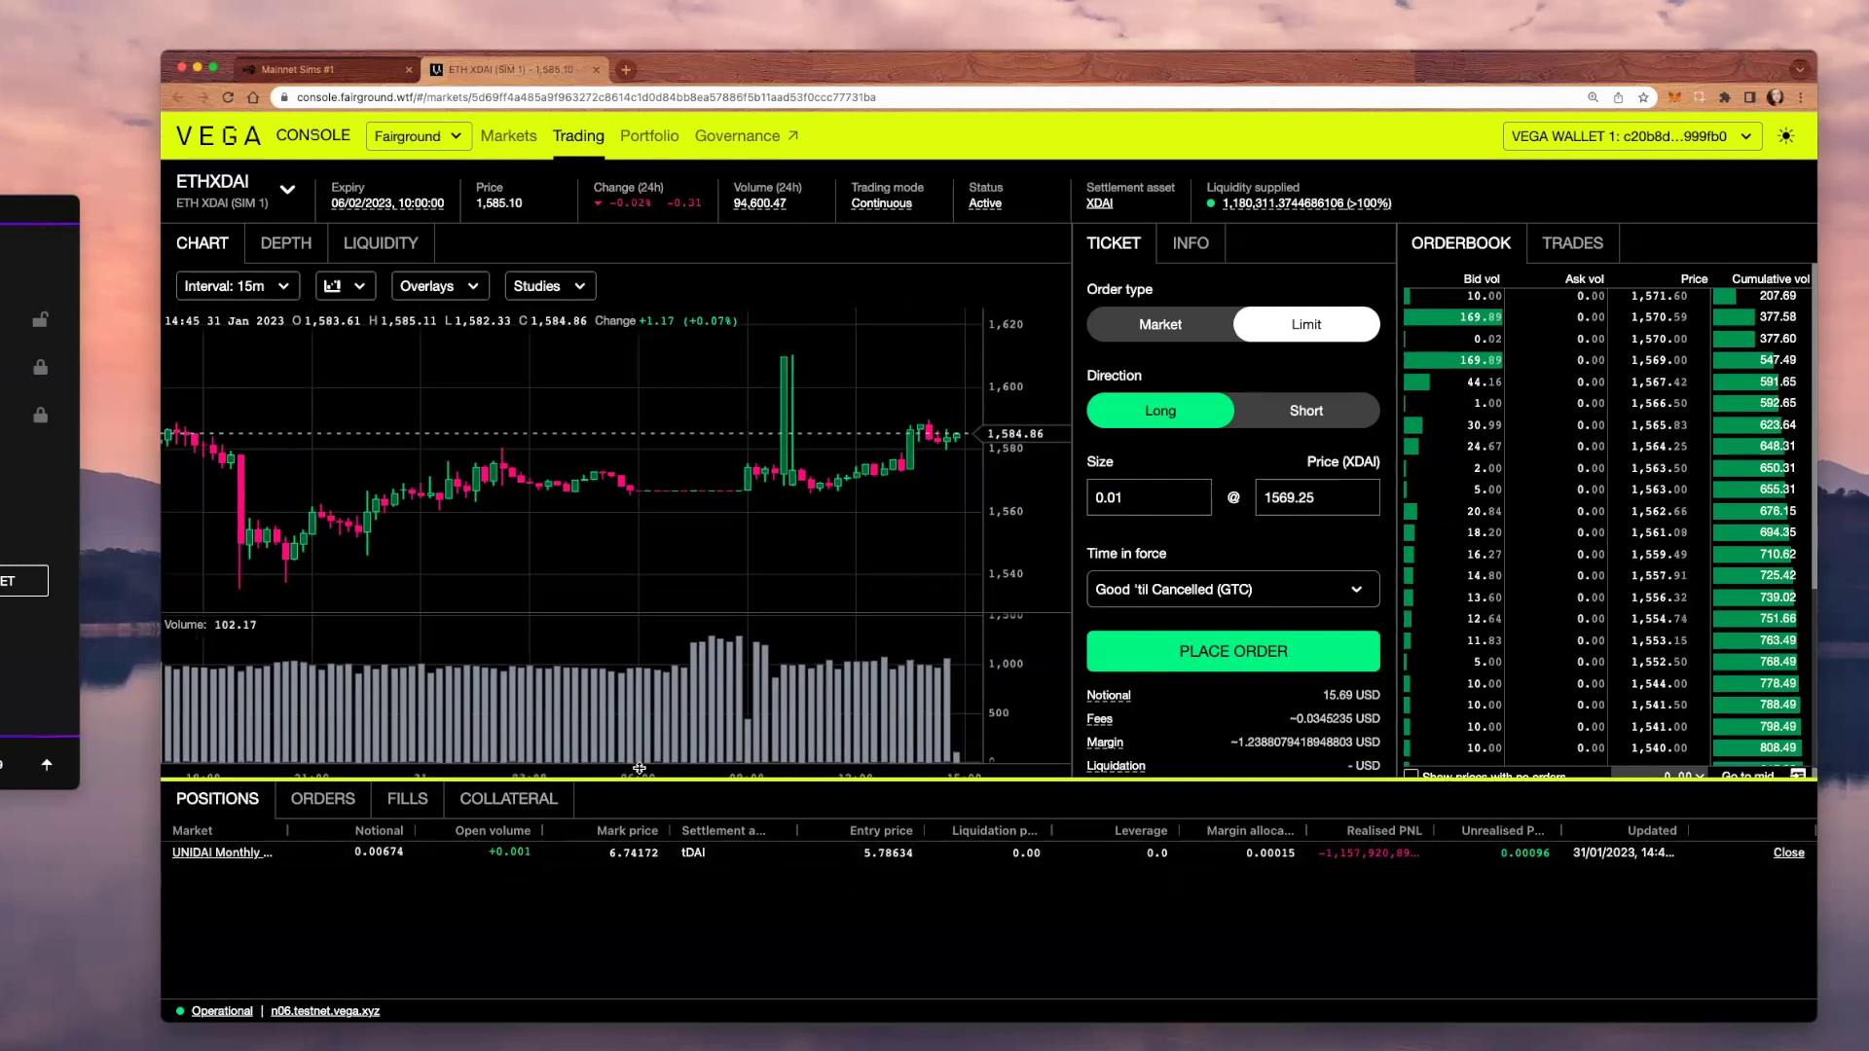
{"action": "left_click", "coordinate": [514, 804]}
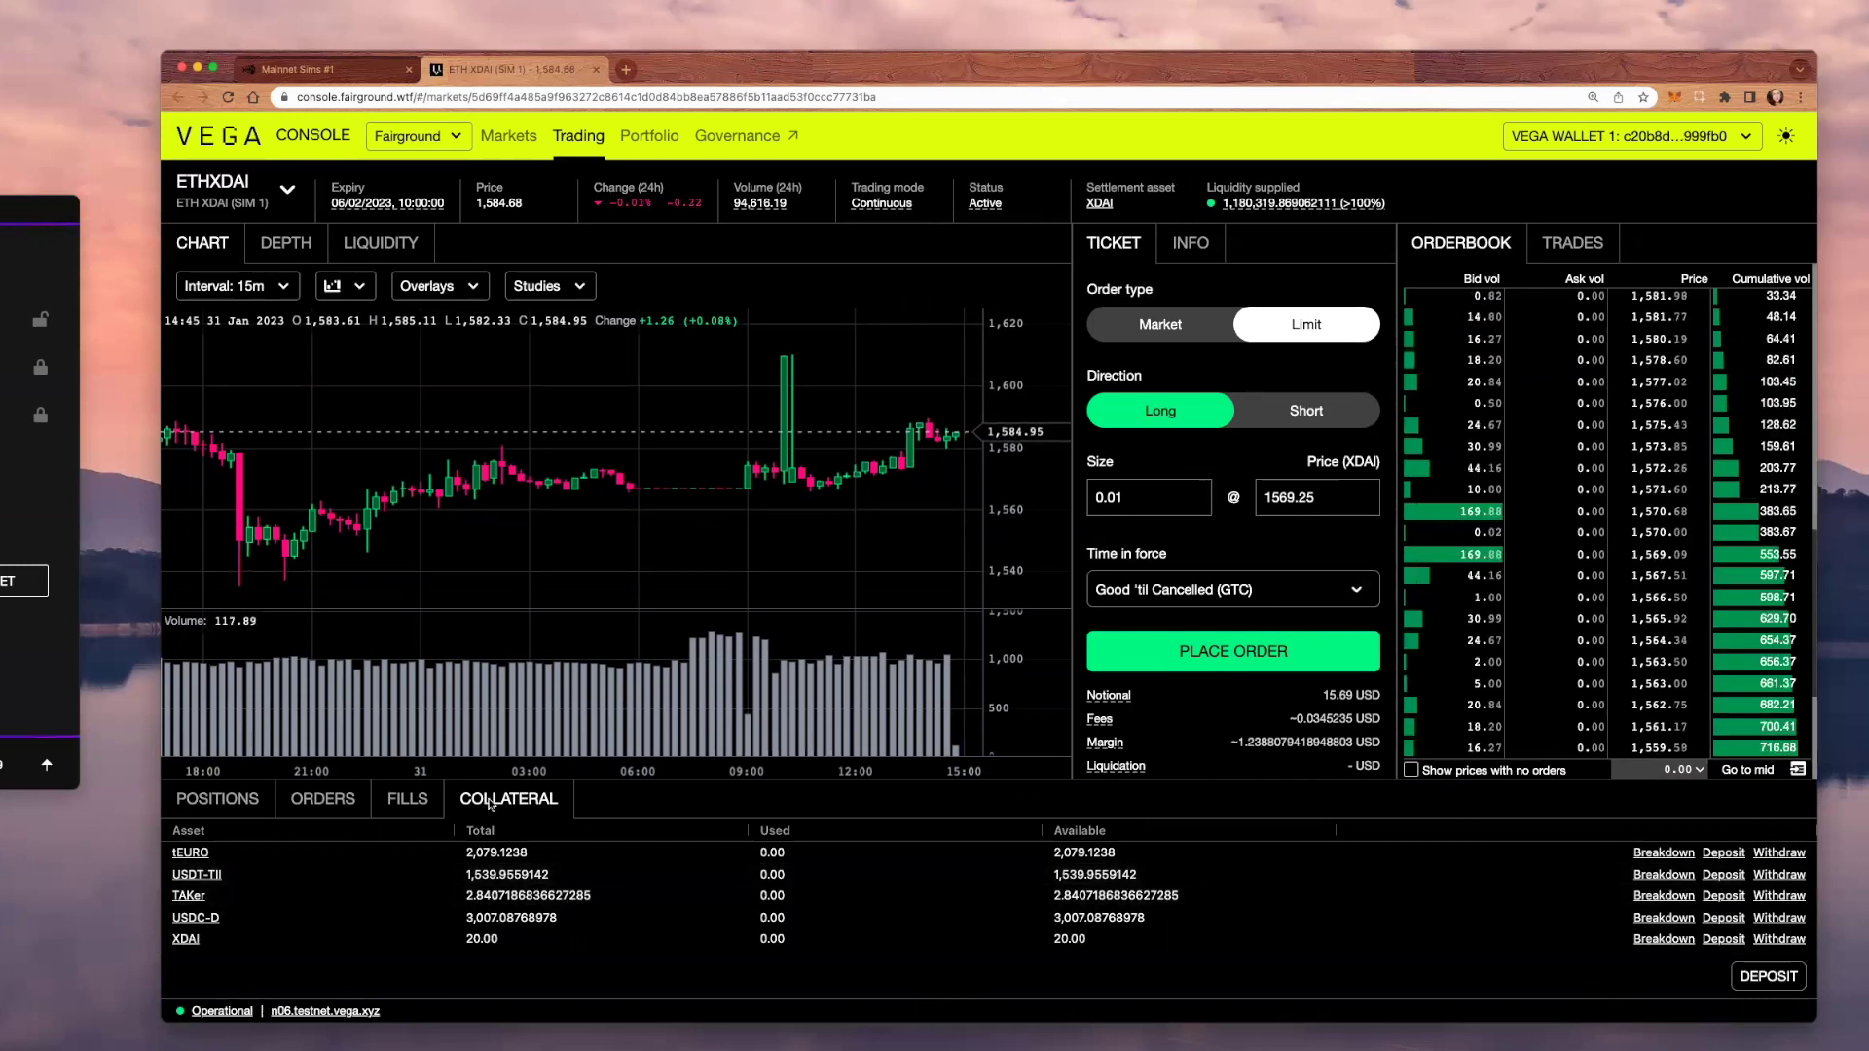
{"action": "left_click", "coordinate": [1772, 980]}
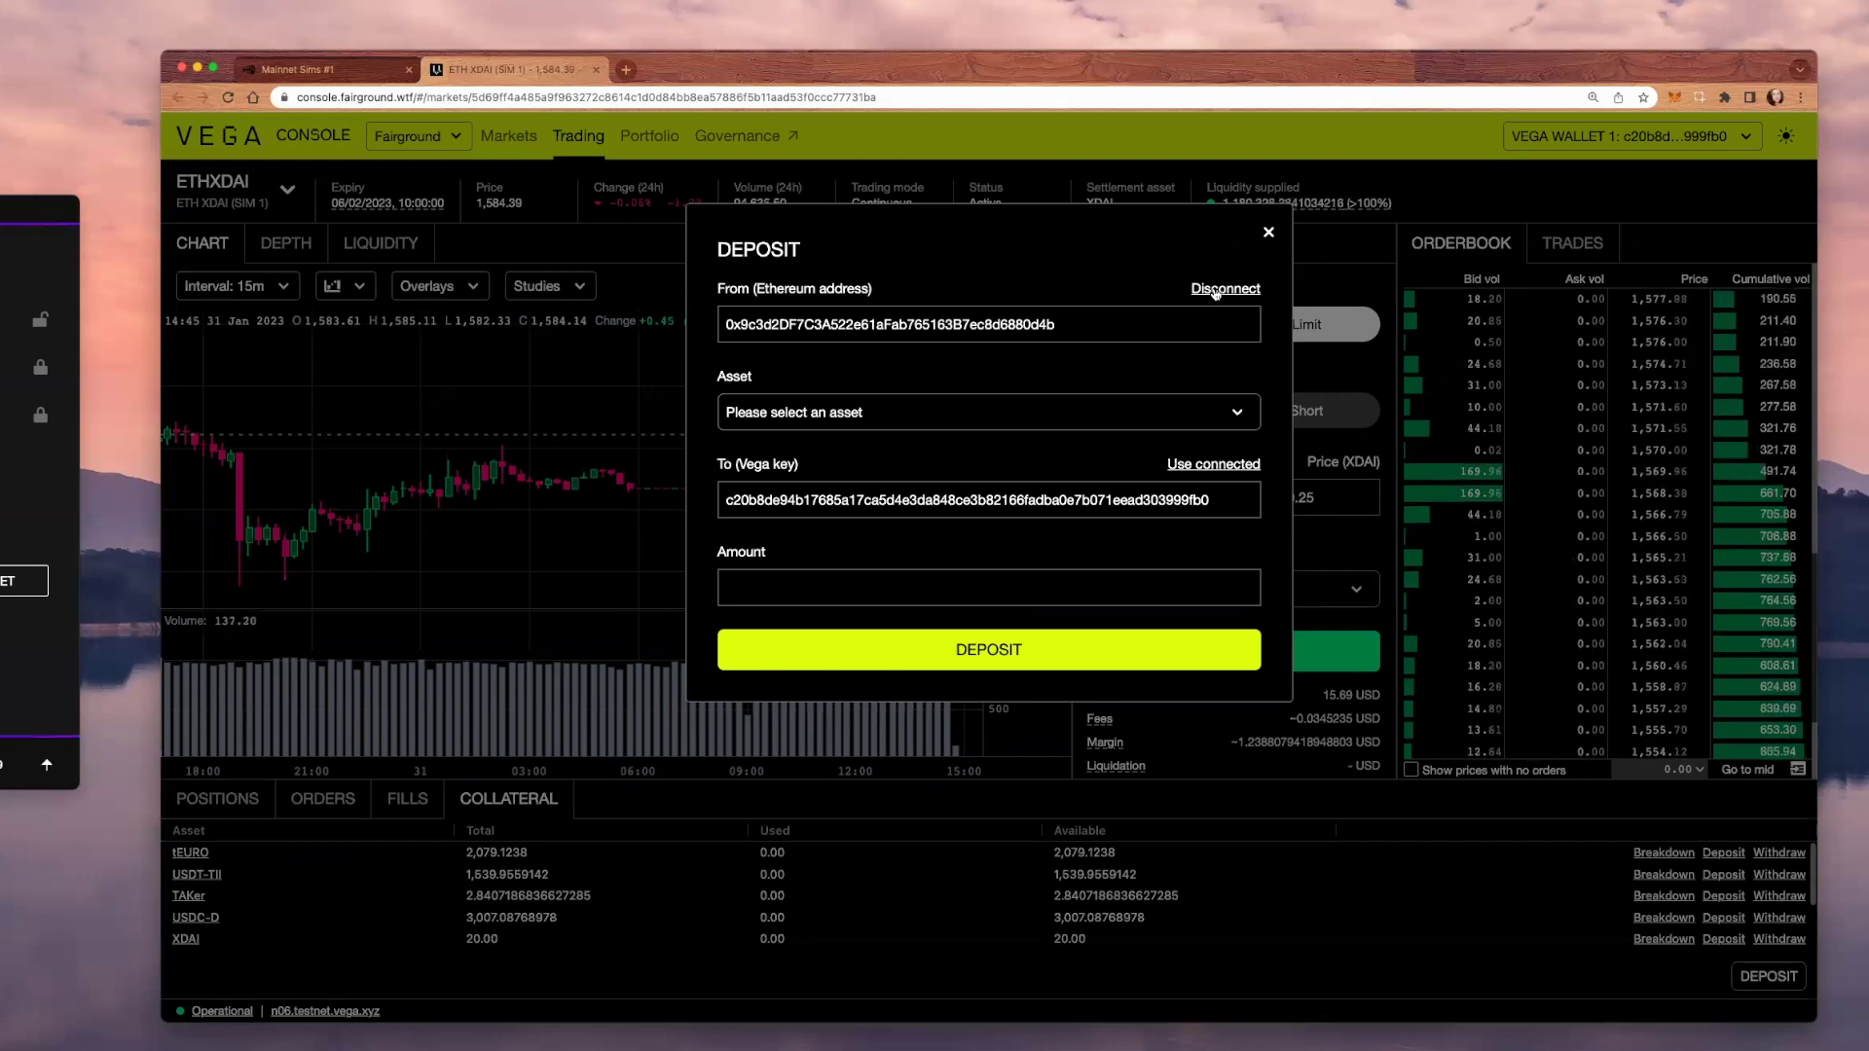
Disconnect and reconnect the MetaMask wallet, then check its balance
{"action": "left_click", "coordinate": [1215, 291]}
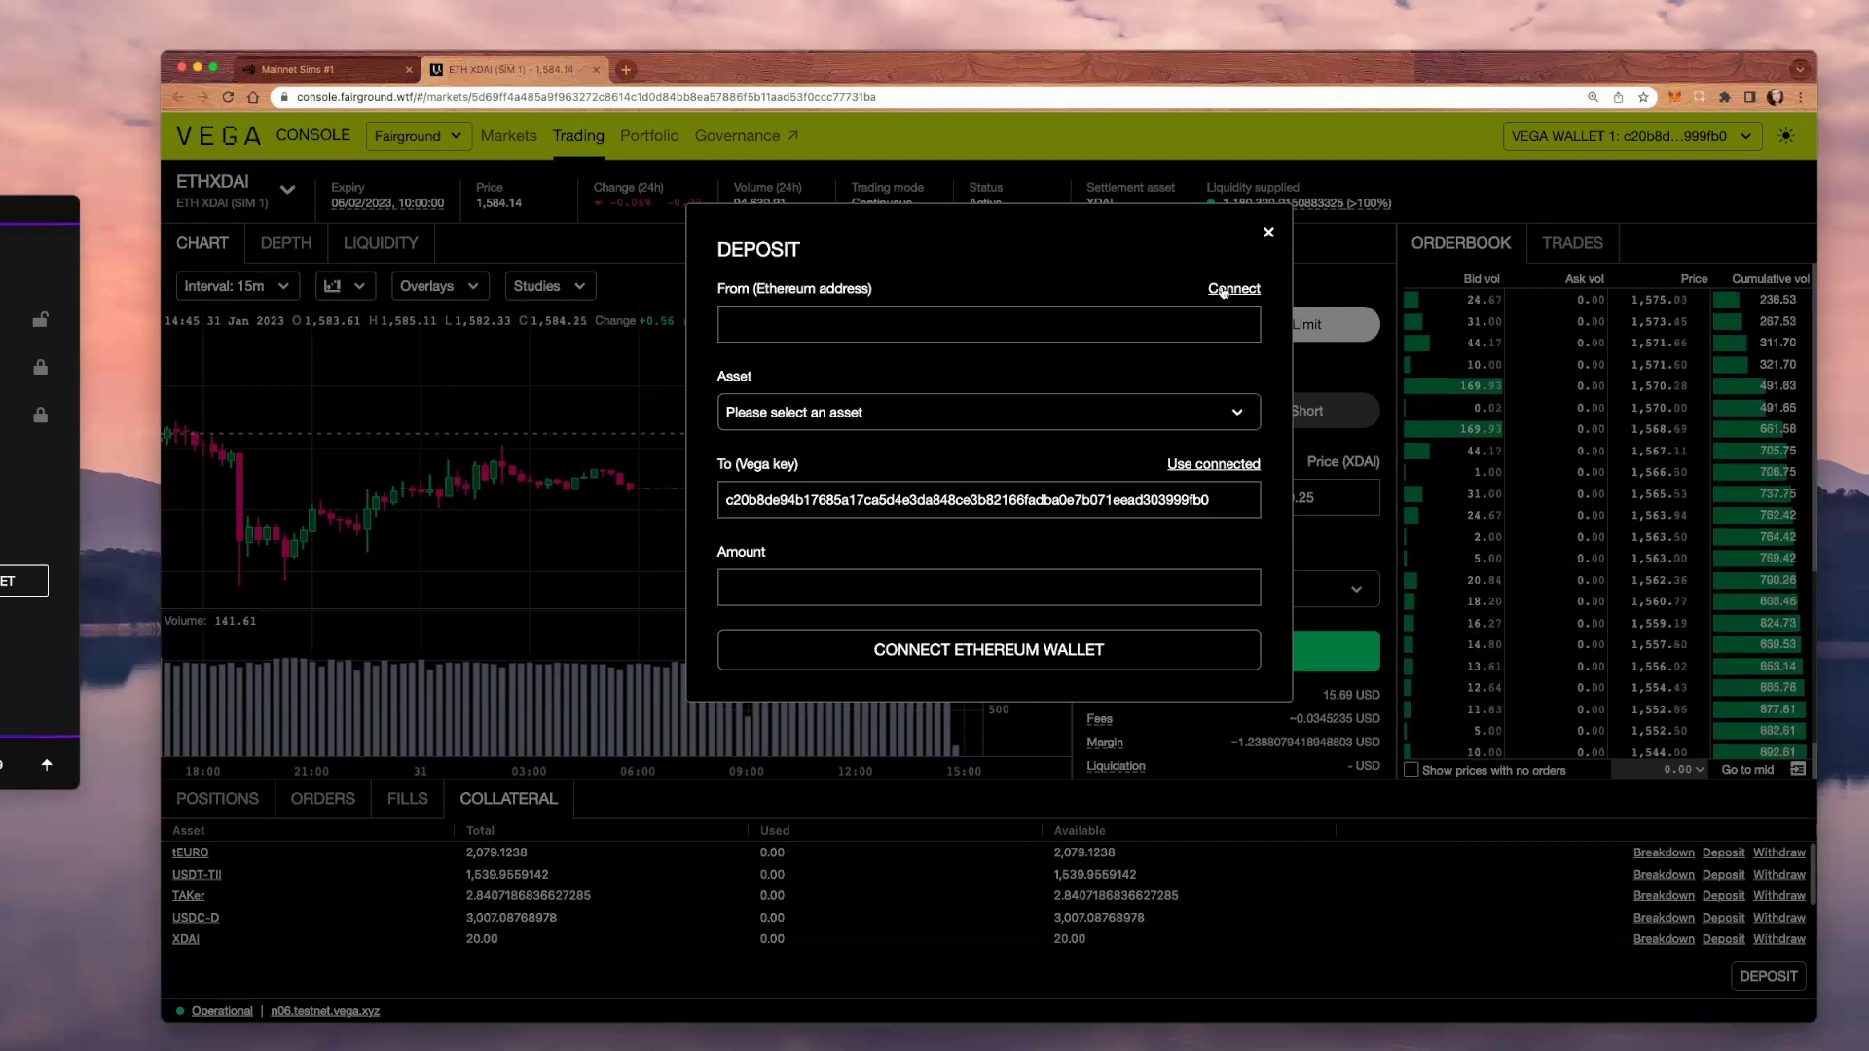
{"action": "left_click", "coordinate": [1221, 290]}
{"action": "left_click", "coordinate": [867, 291]}
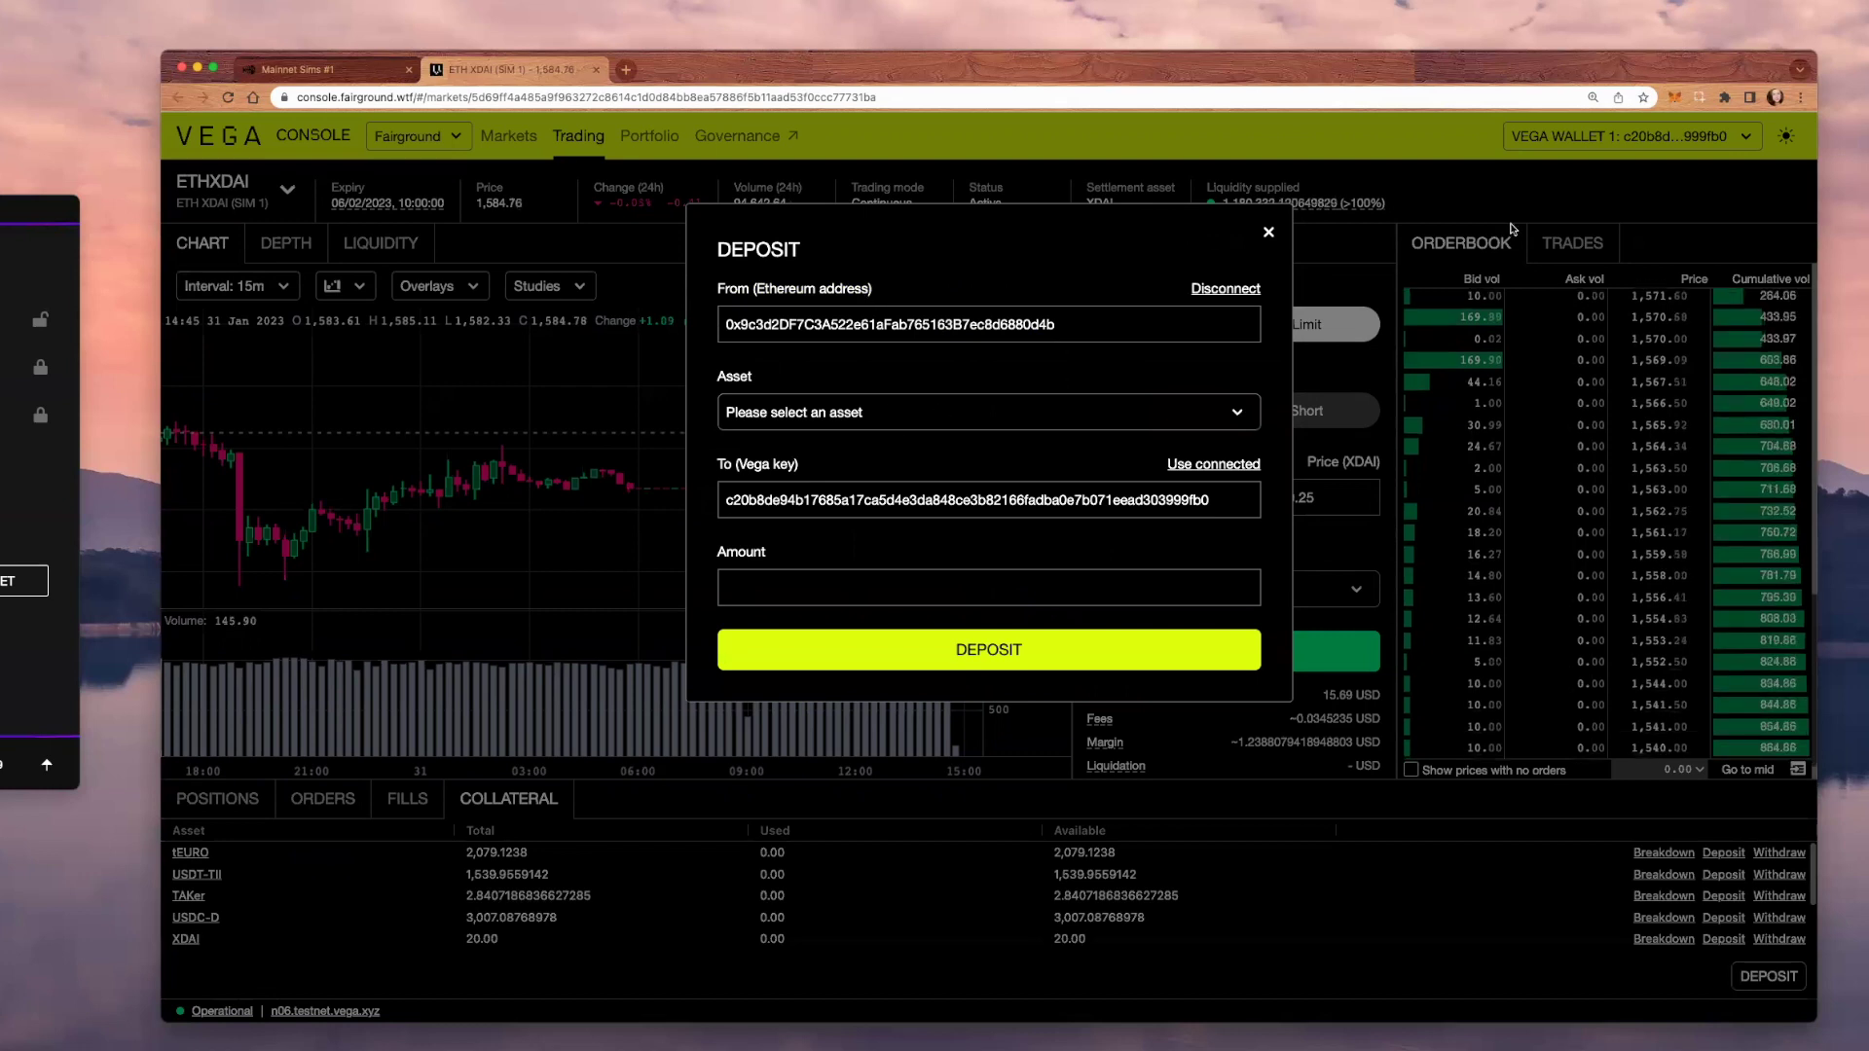
{"action": "left_click", "coordinate": [1678, 94]}
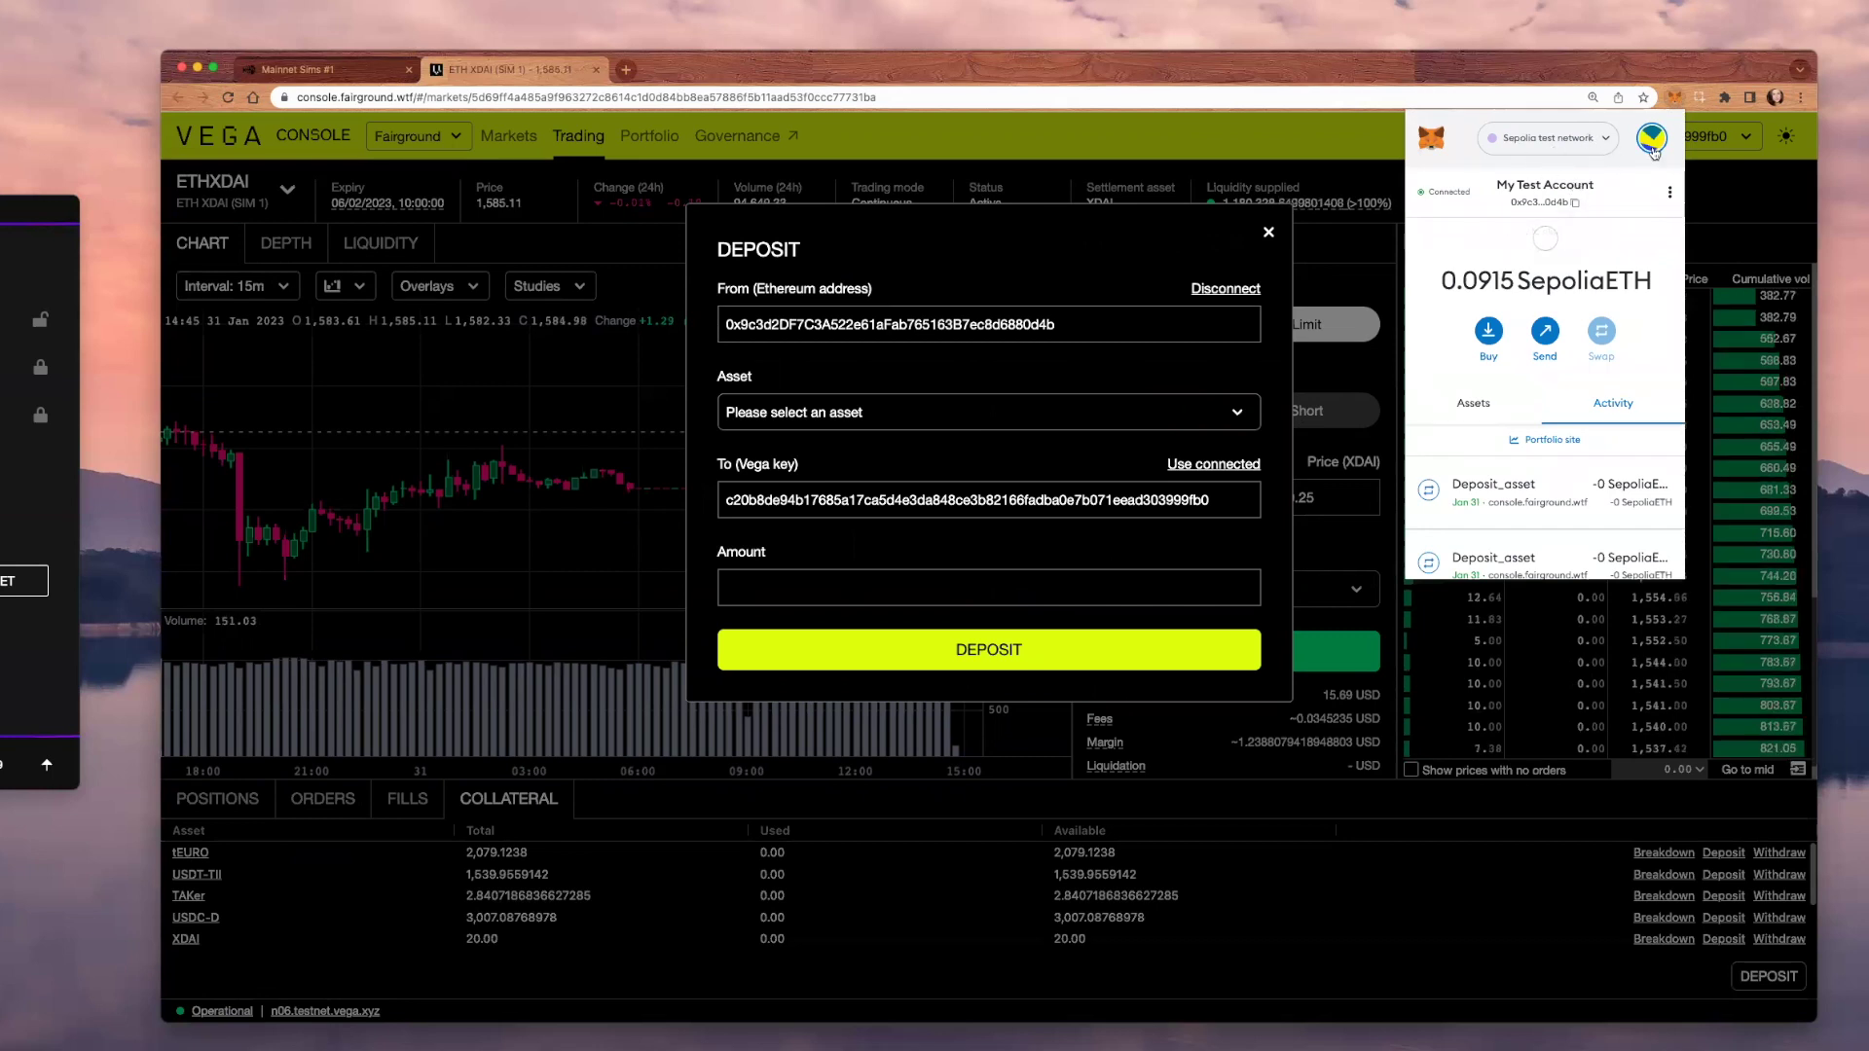
{"action": "left_click", "coordinate": [1678, 100]}
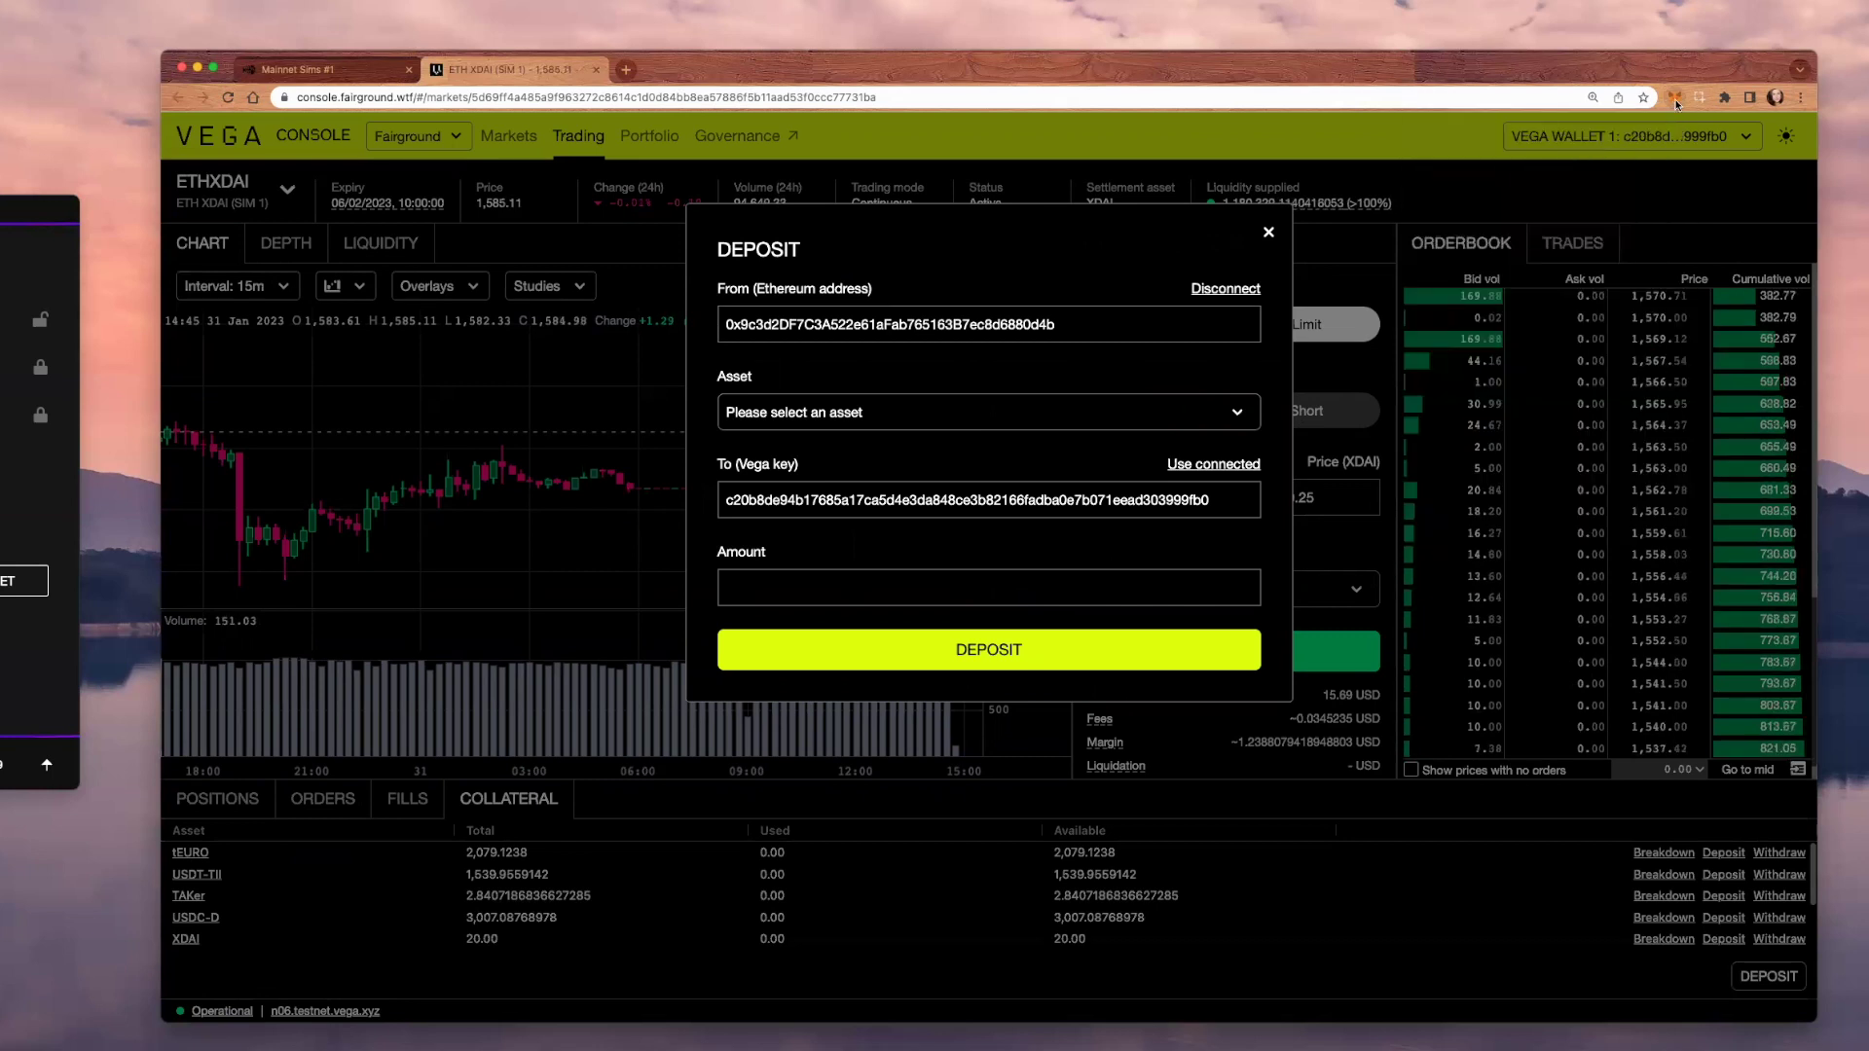
Select XDAI (Mainnet sims), request faucet XDAI, dismiss the failure, and recheck MetaMask
{"action": "left_click", "coordinate": [1096, 410]}
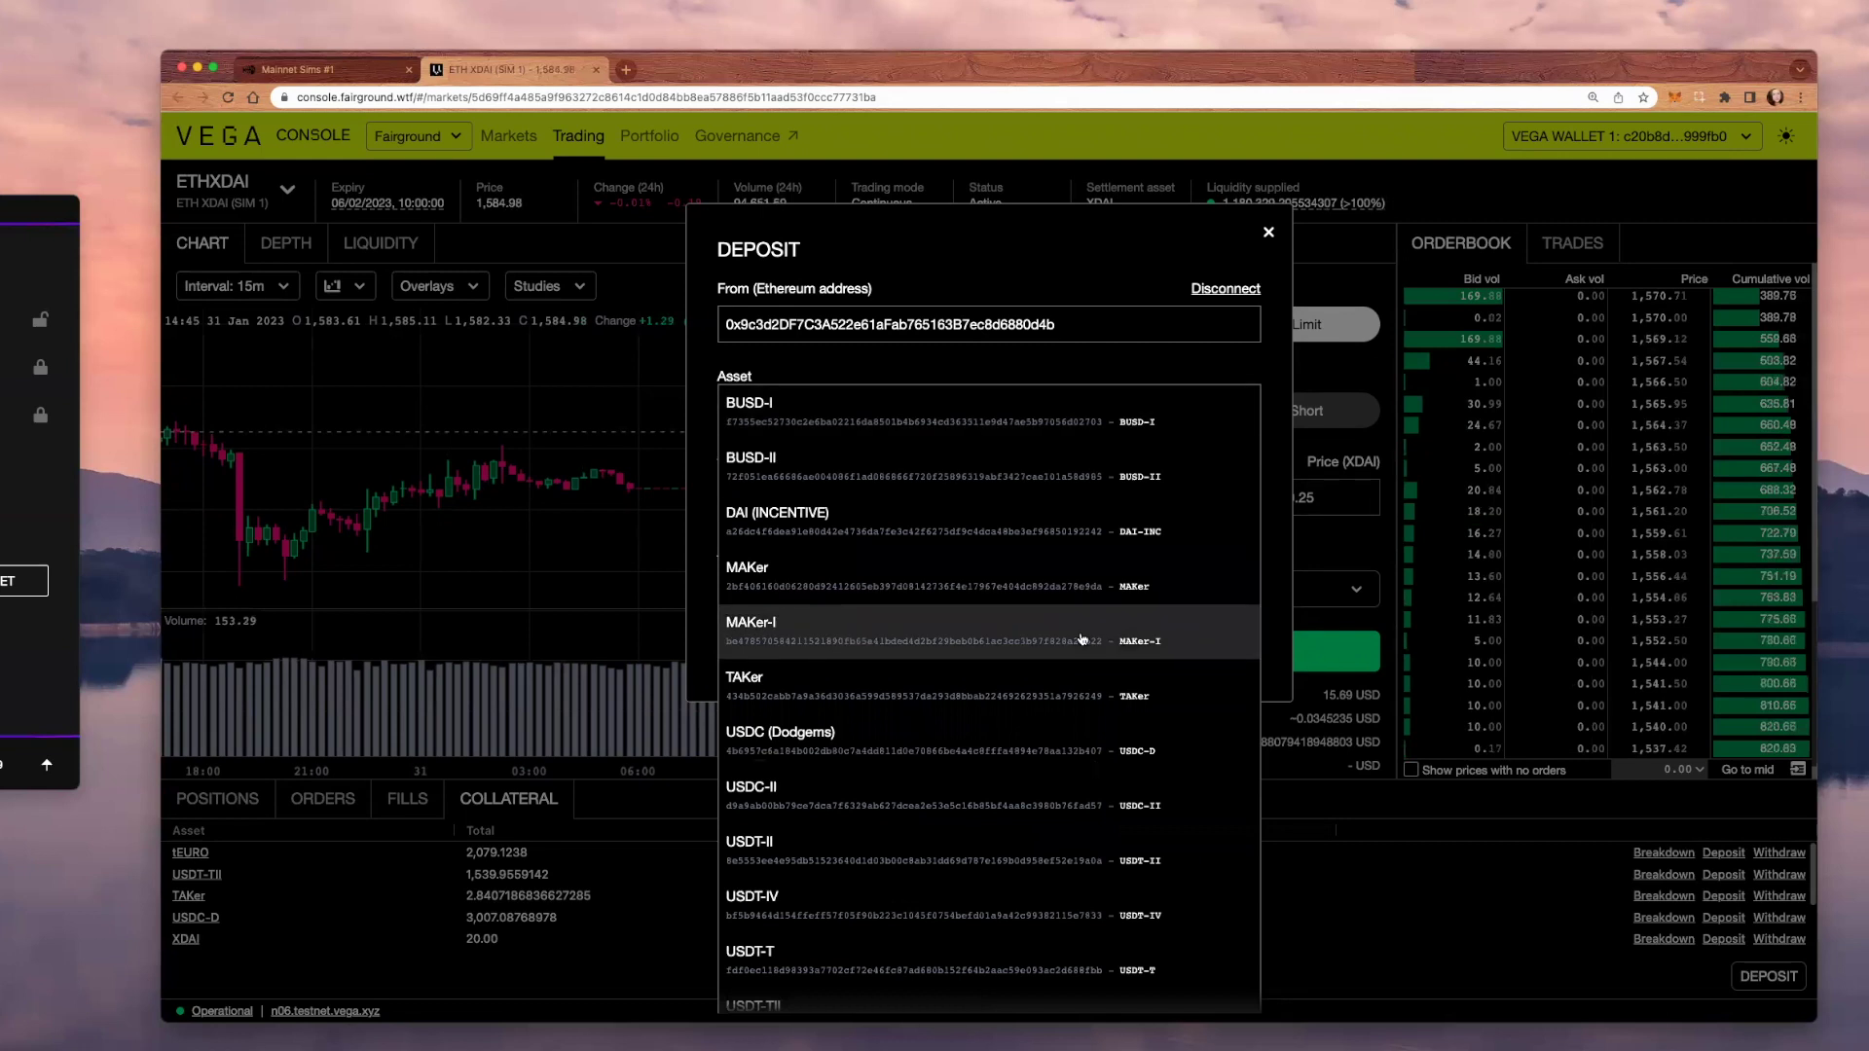
{"action": "scroll", "coordinate": [1082, 670], "scroll_direction": "down", "scroll_amount": 1}
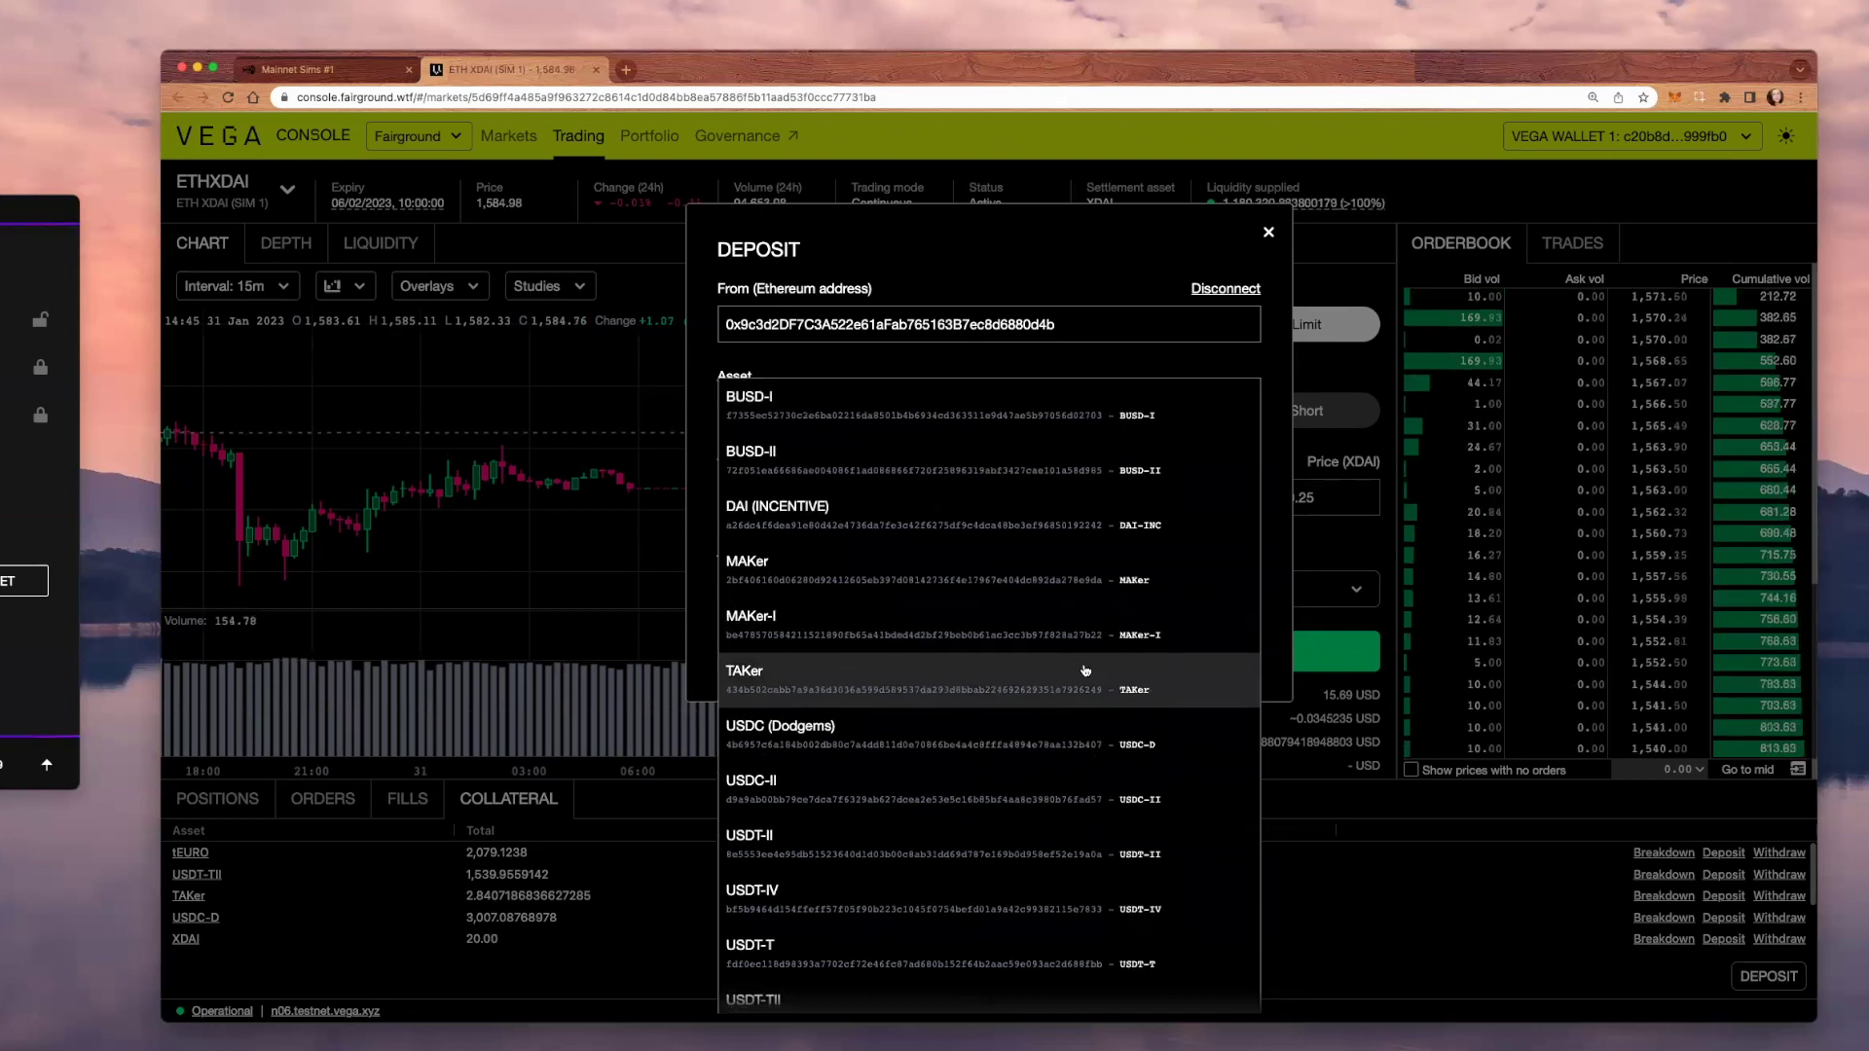
{"action": "scroll", "coordinate": [1084, 670], "scroll_direction": "down", "scroll_amount": 2}
{"action": "scroll", "coordinate": [1084, 670], "scroll_direction": "down", "scroll_amount": 2}
{"action": "scroll", "coordinate": [1084, 671], "scroll_direction": "down", "scroll_amount": 3}
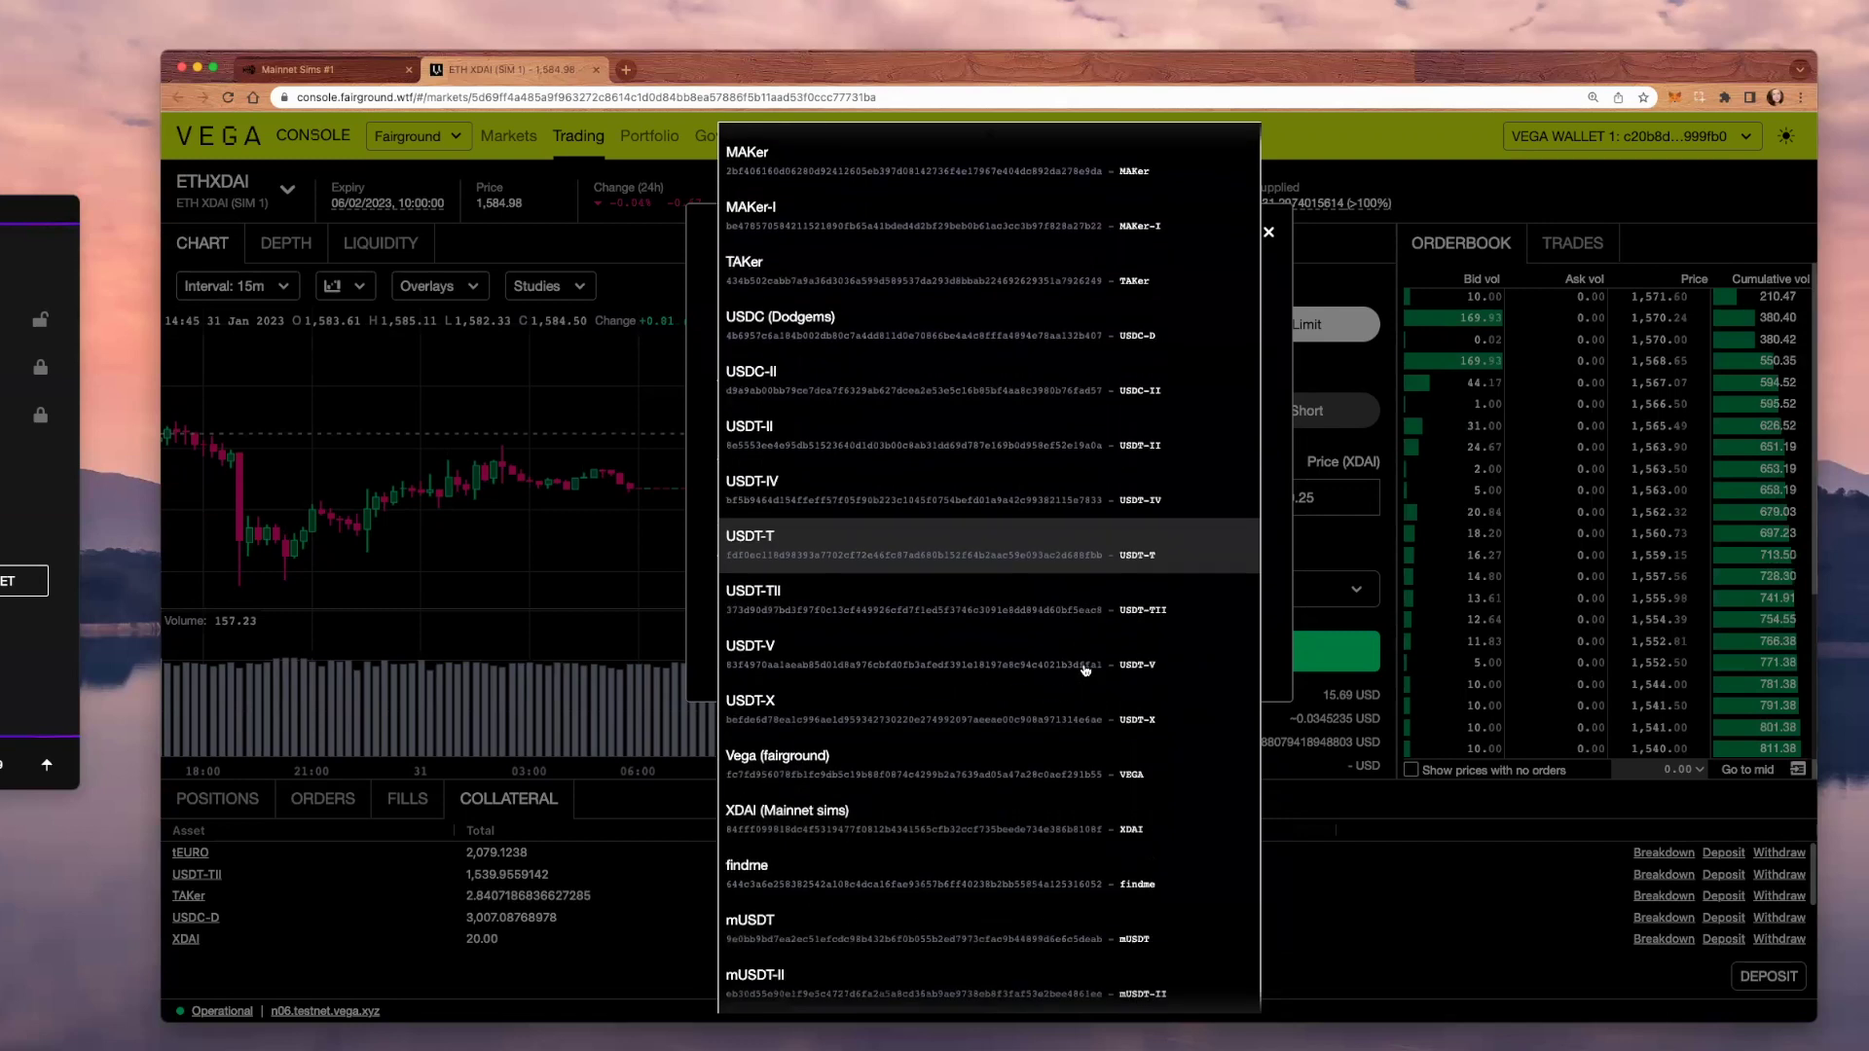
{"action": "scroll", "coordinate": [1085, 671], "scroll_direction": "down", "scroll_amount": 3}
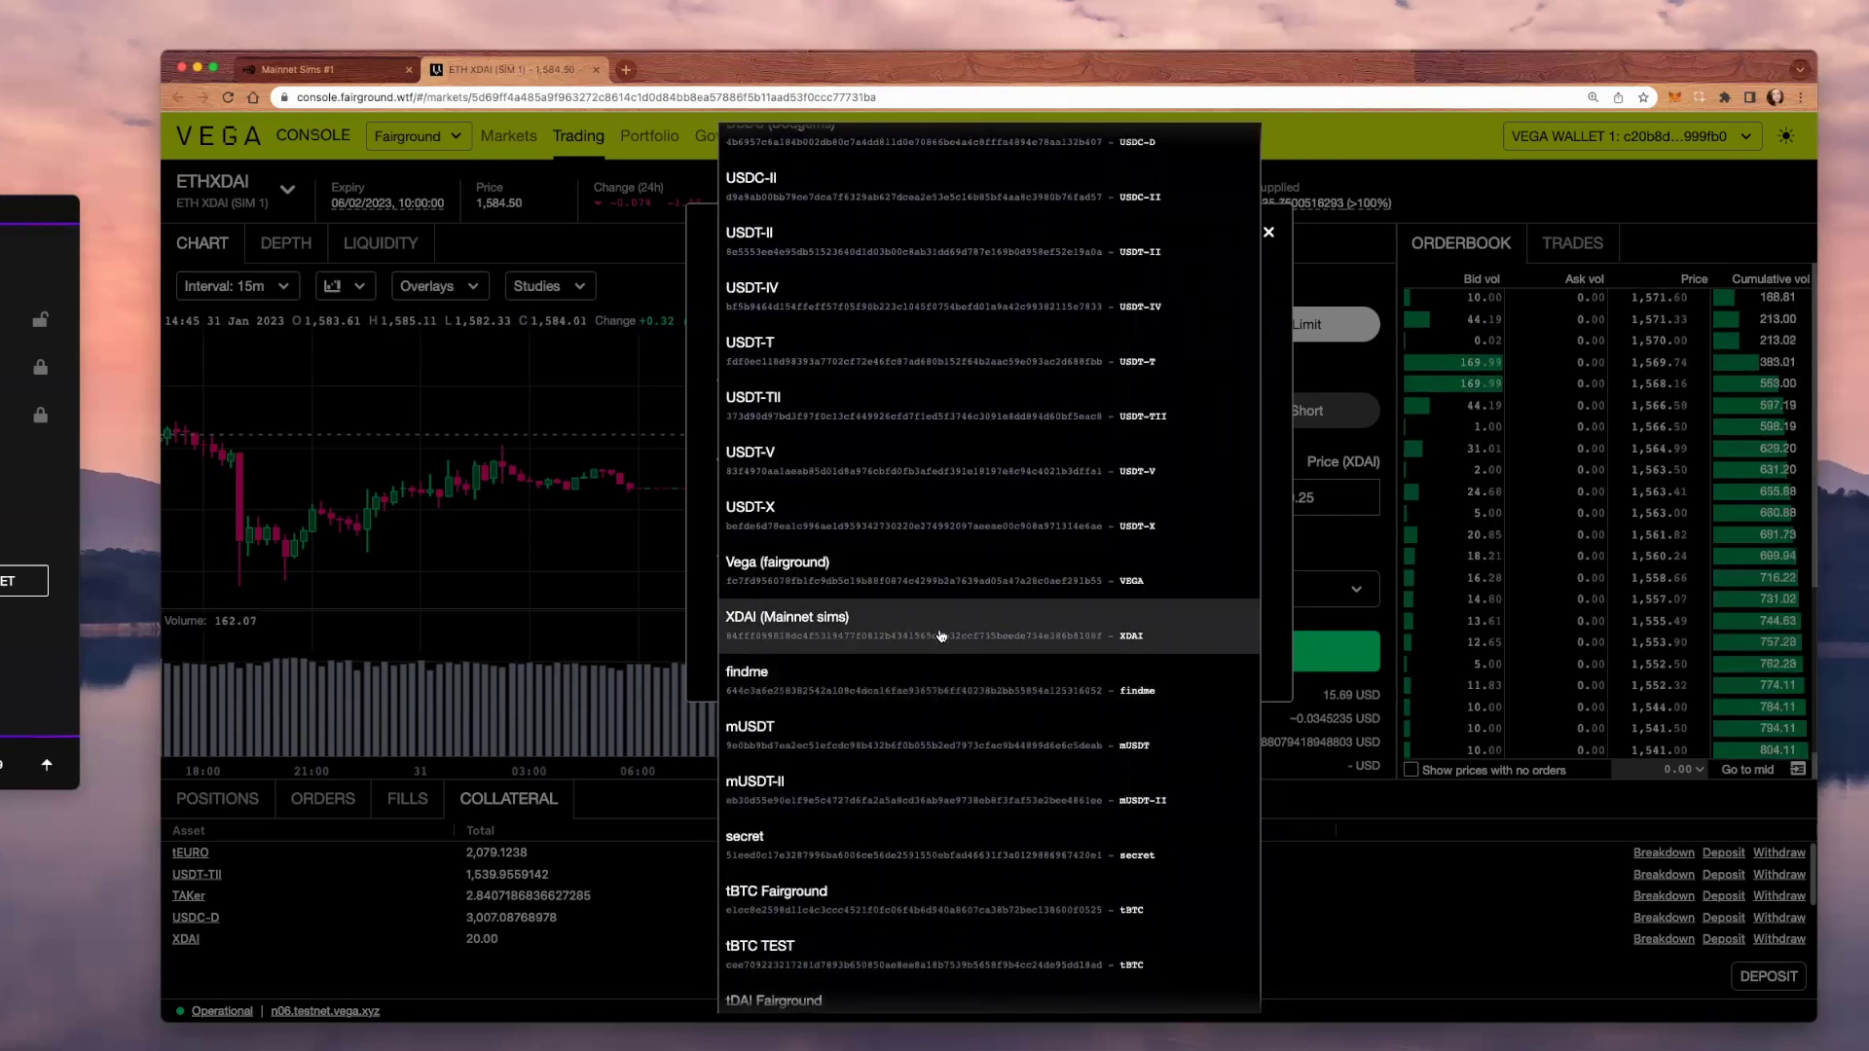
{"action": "left_click", "coordinate": [940, 639]}
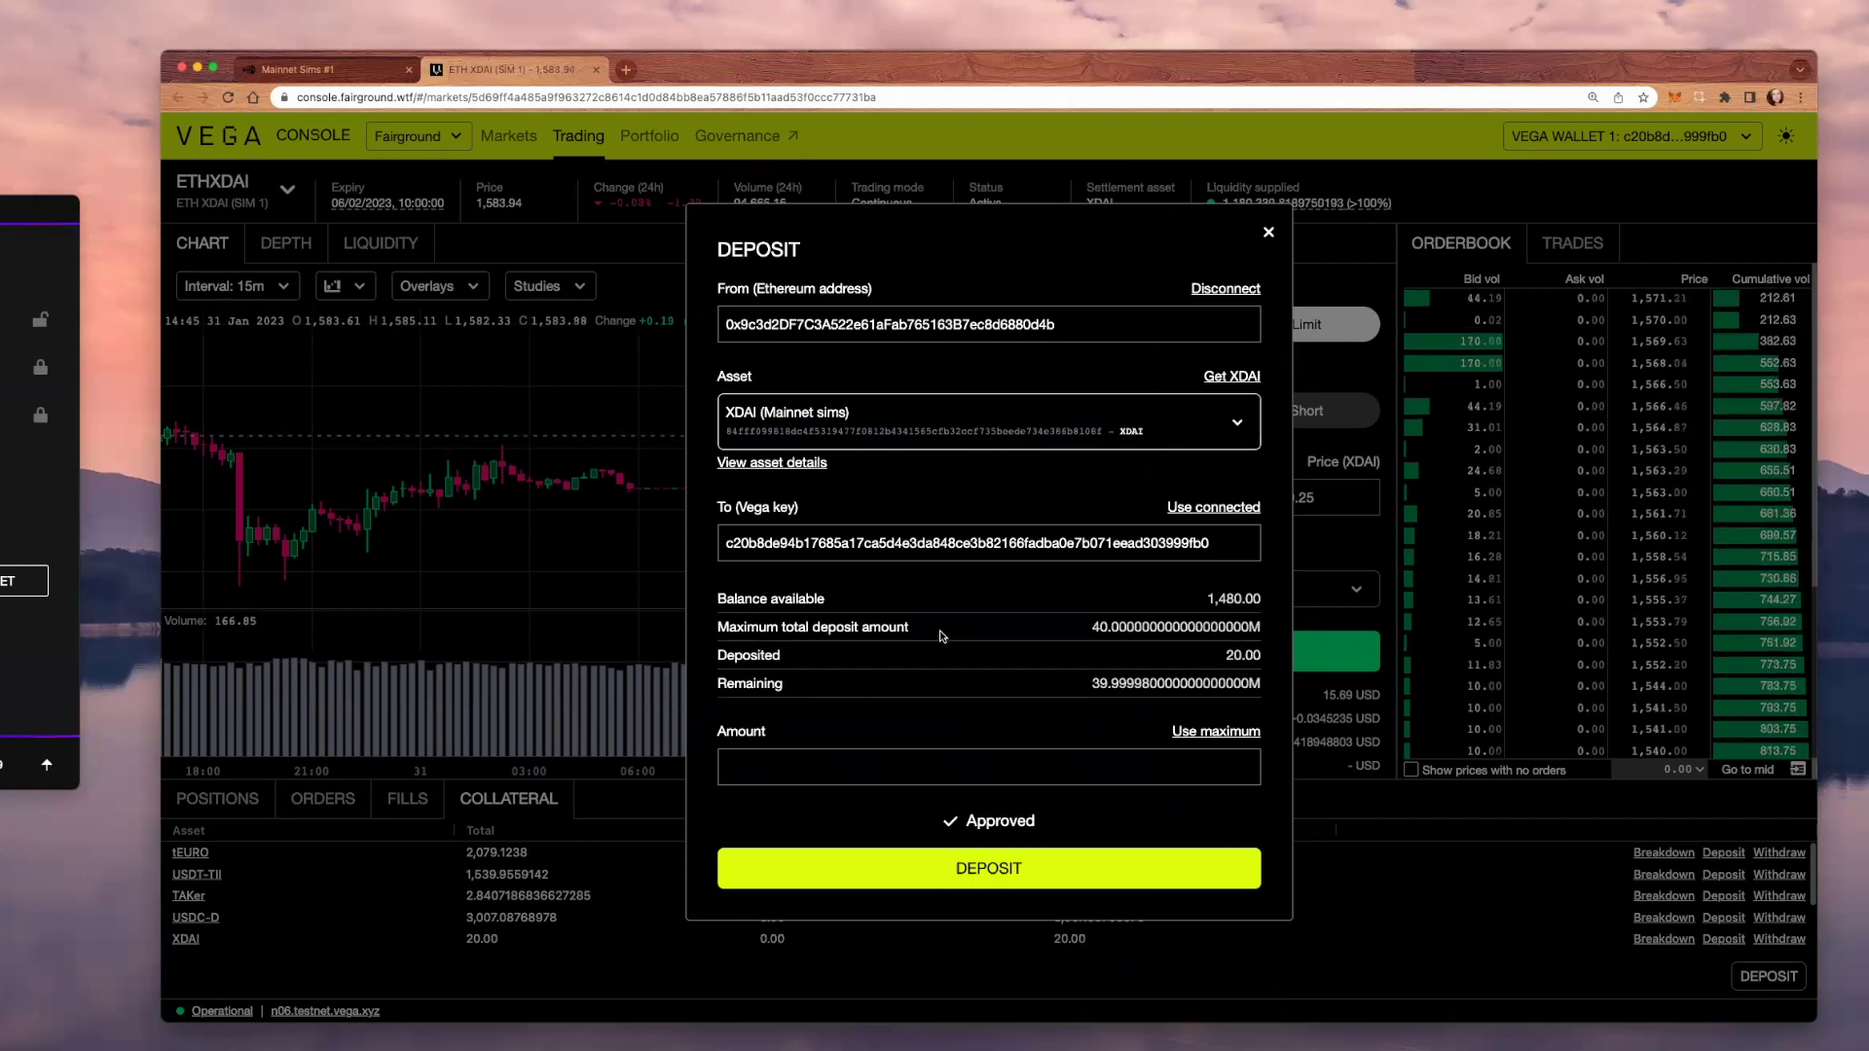
{"action": "left_click", "coordinate": [1231, 377]}
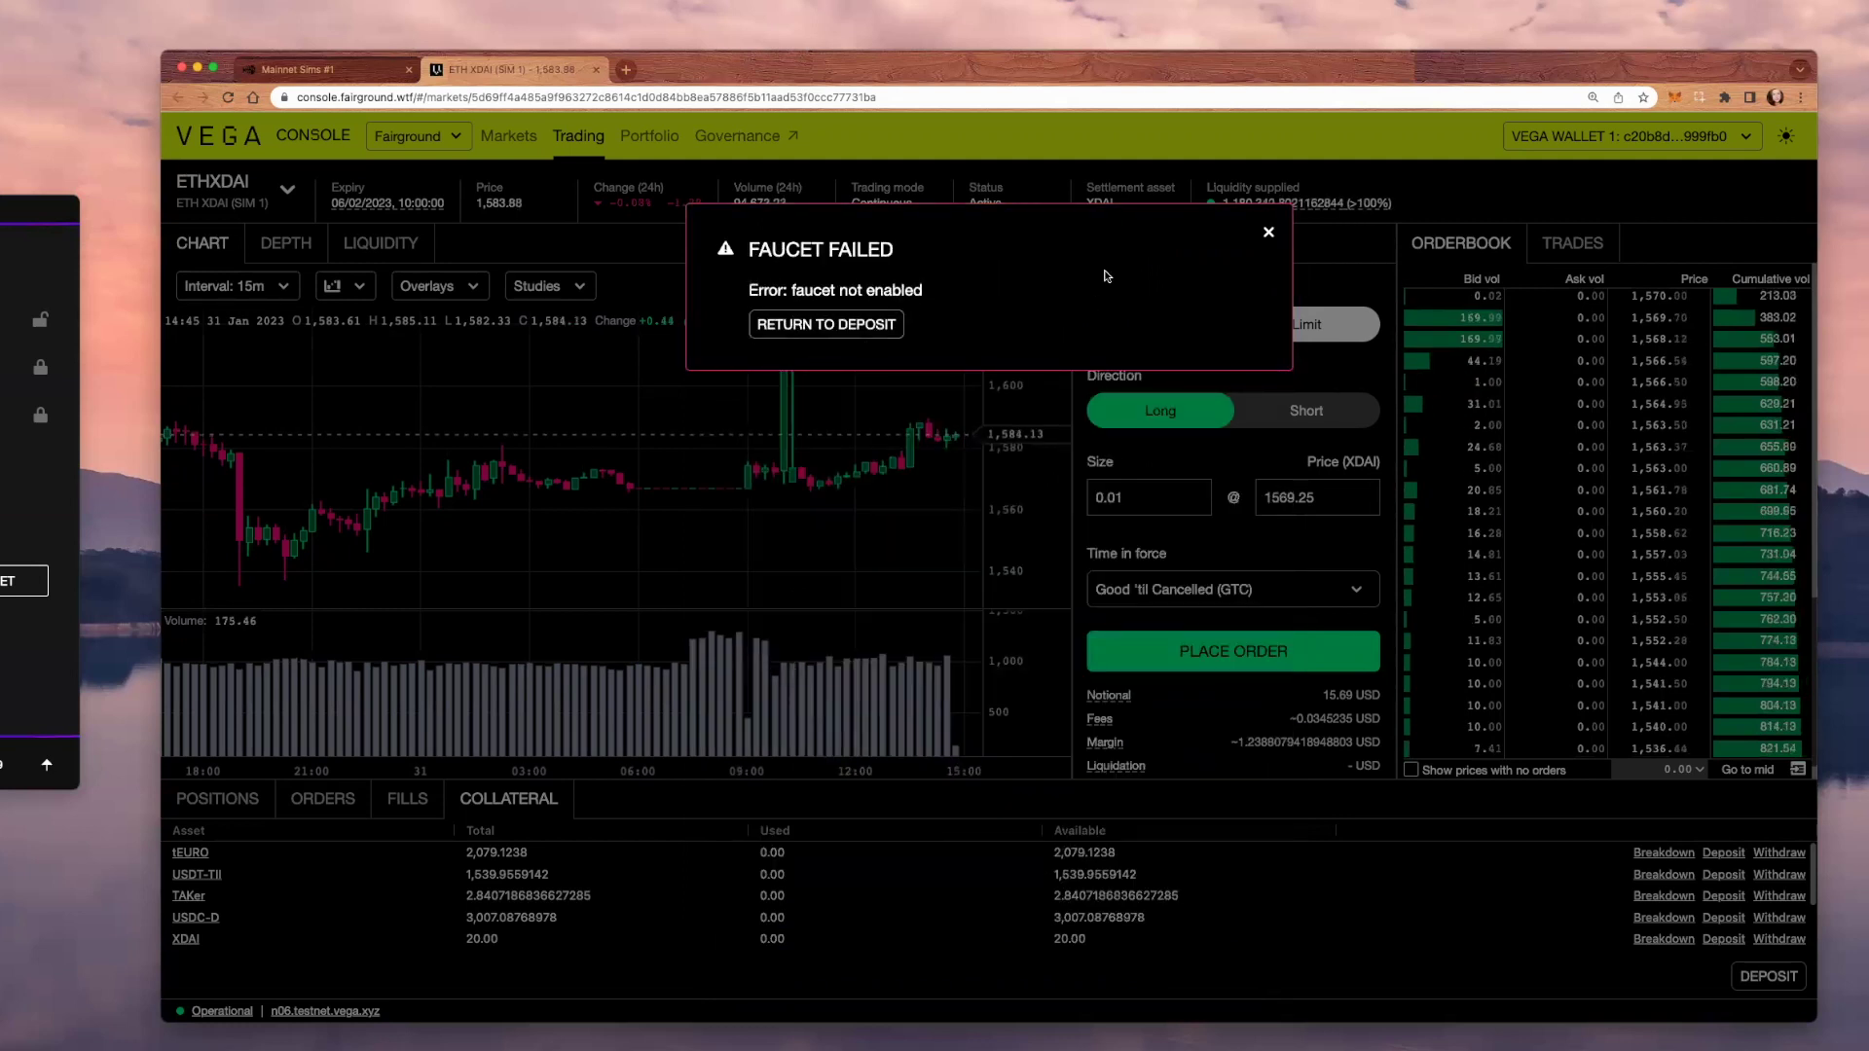
{"action": "left_click", "coordinate": [1268, 232]}
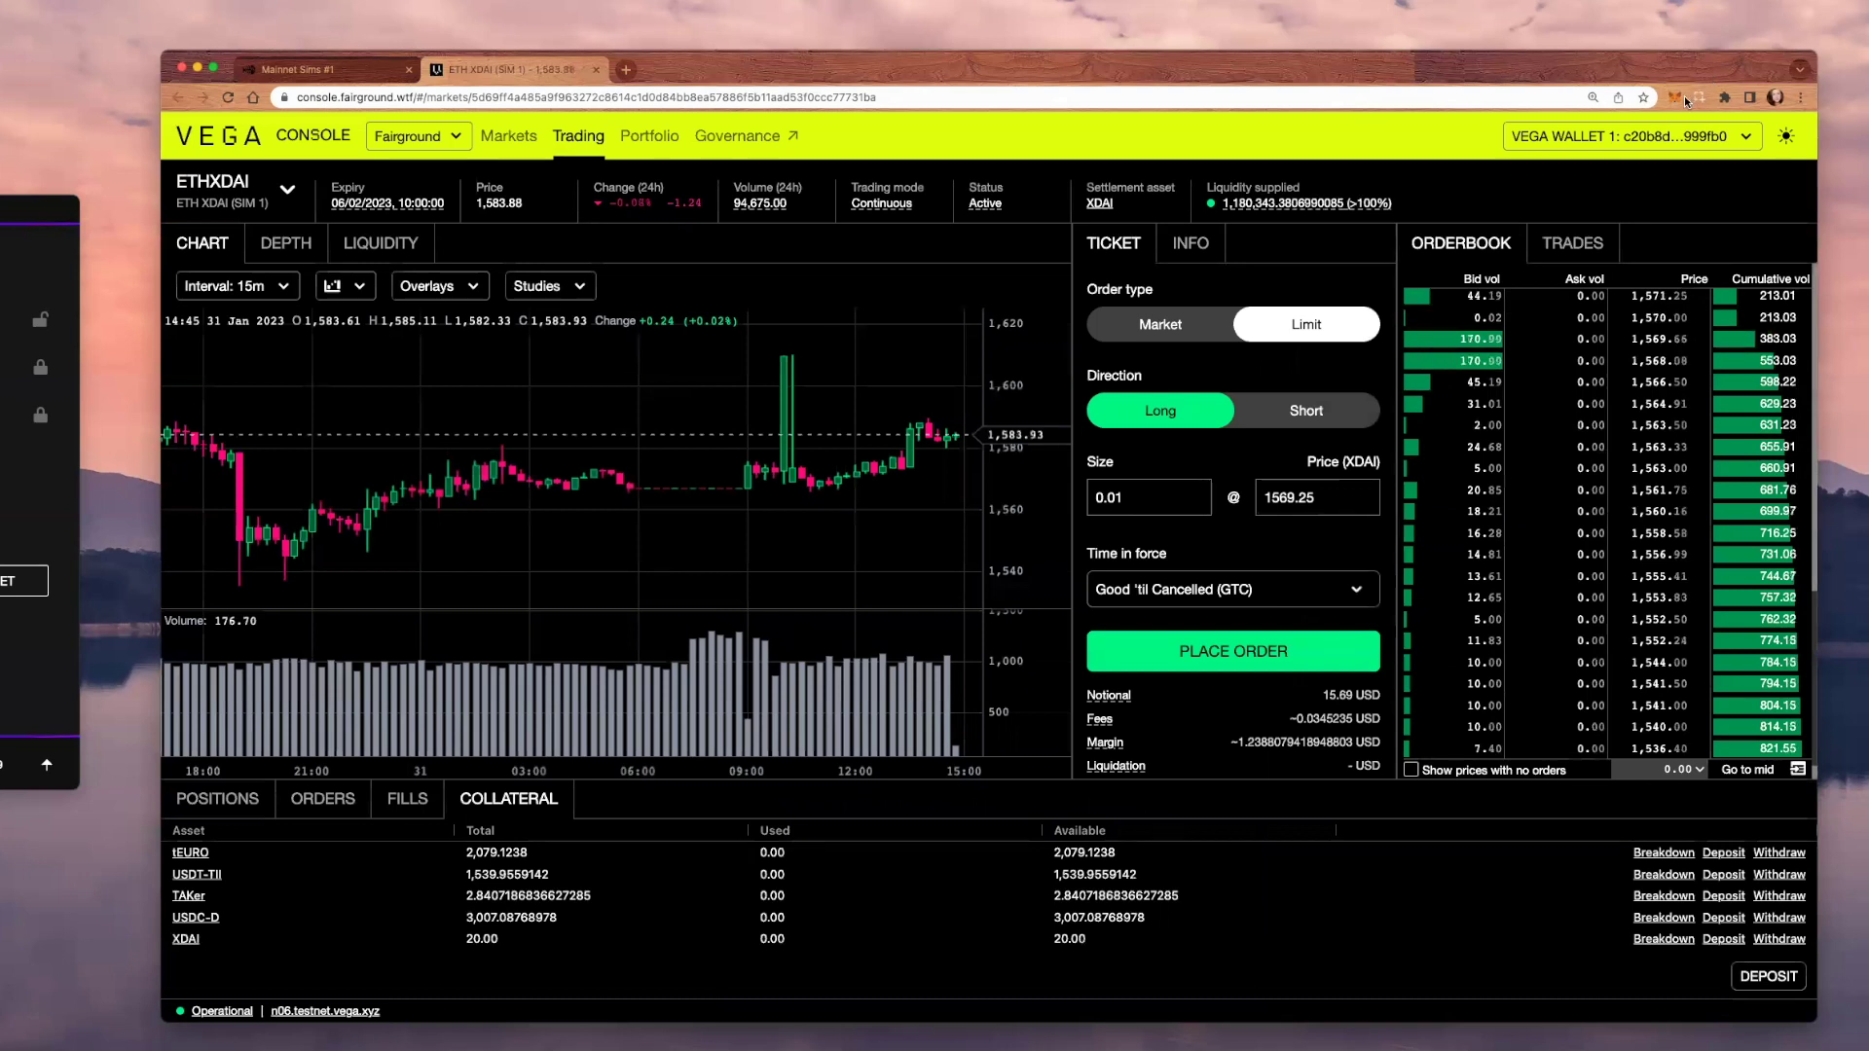
{"action": "left_click", "coordinate": [1679, 97]}
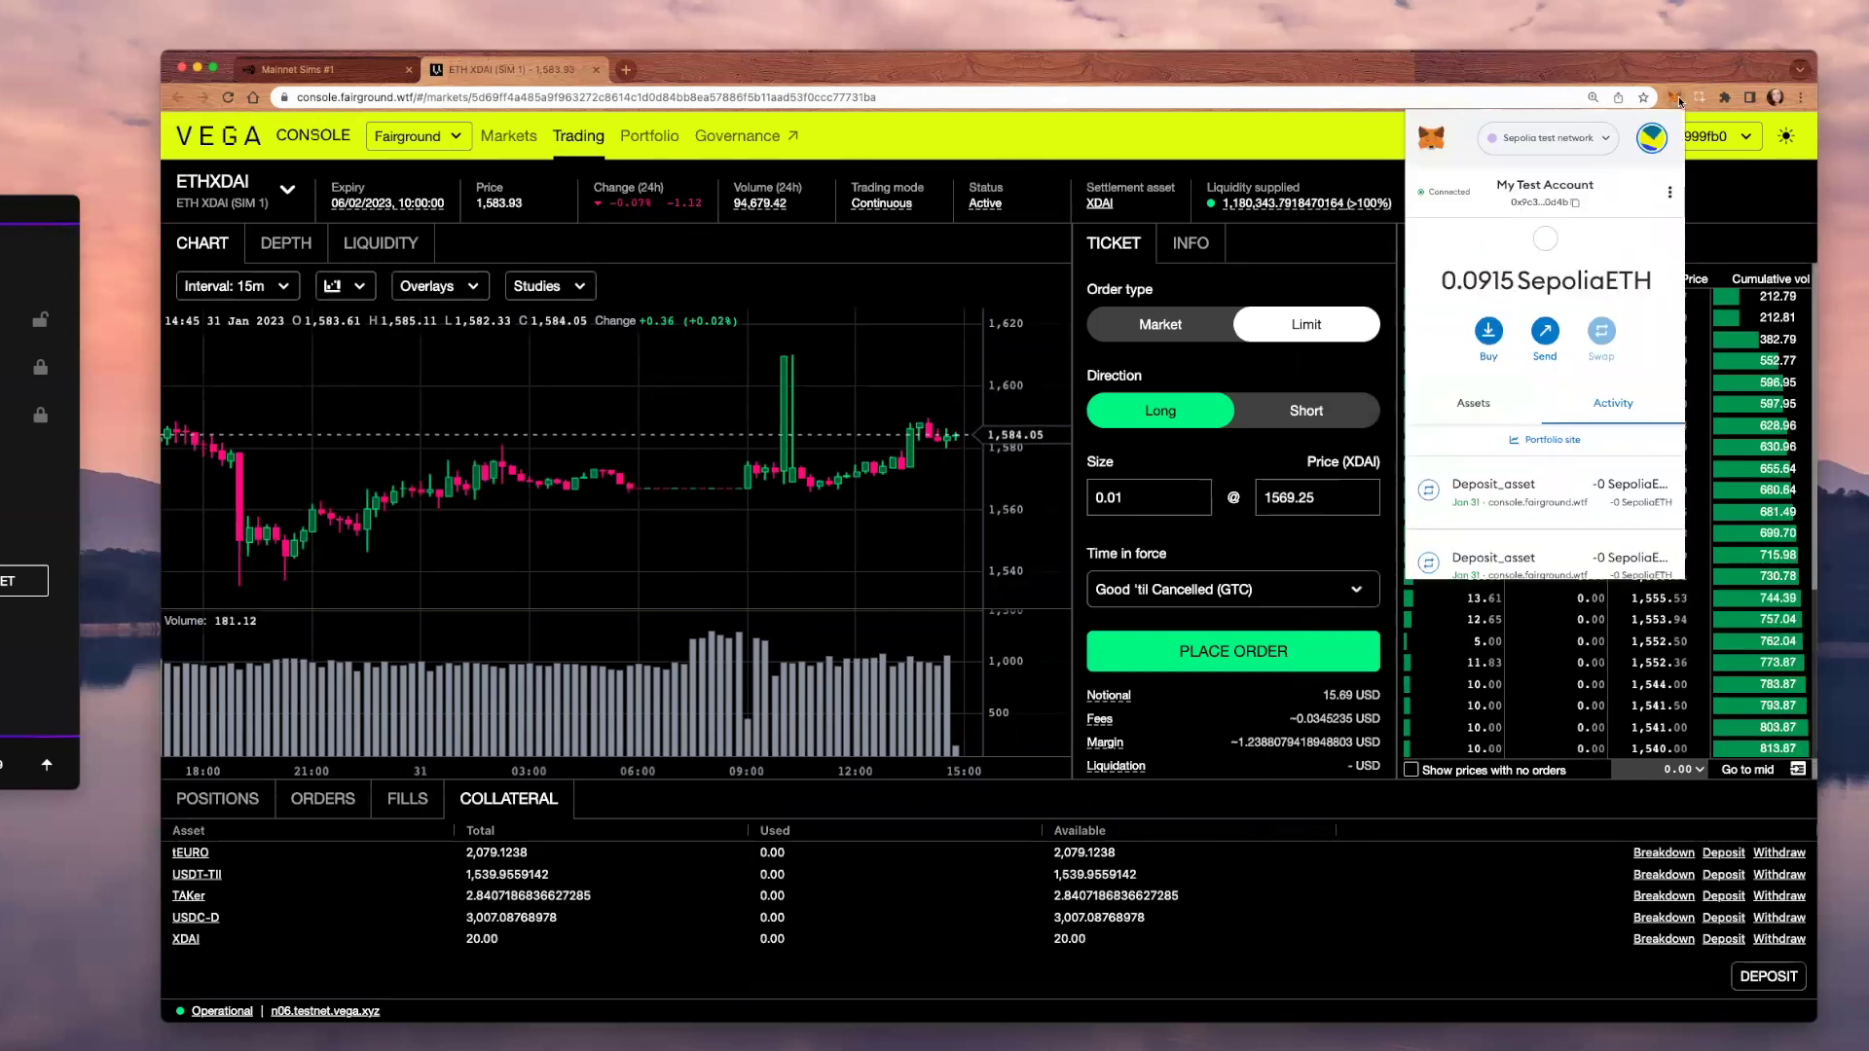
{"action": "left_click", "coordinate": [1679, 98]}
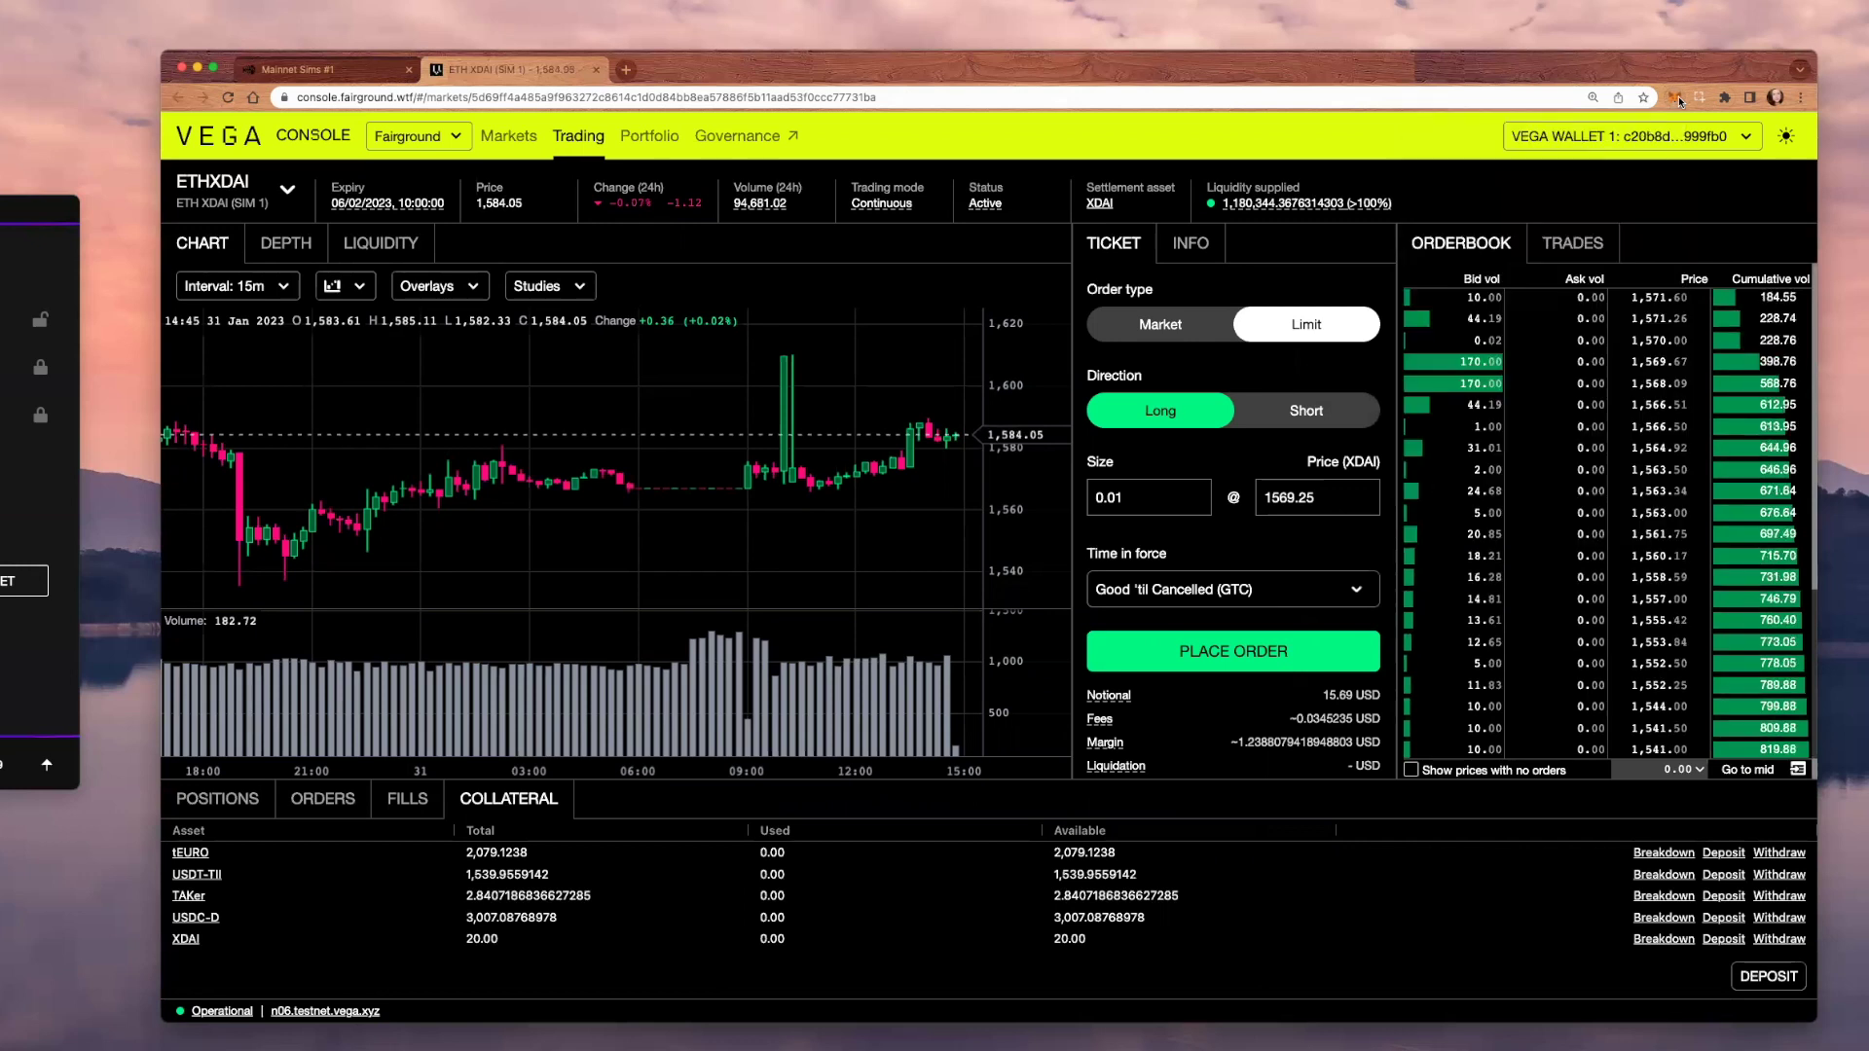
{"action": "left_click", "coordinate": [1678, 98]}
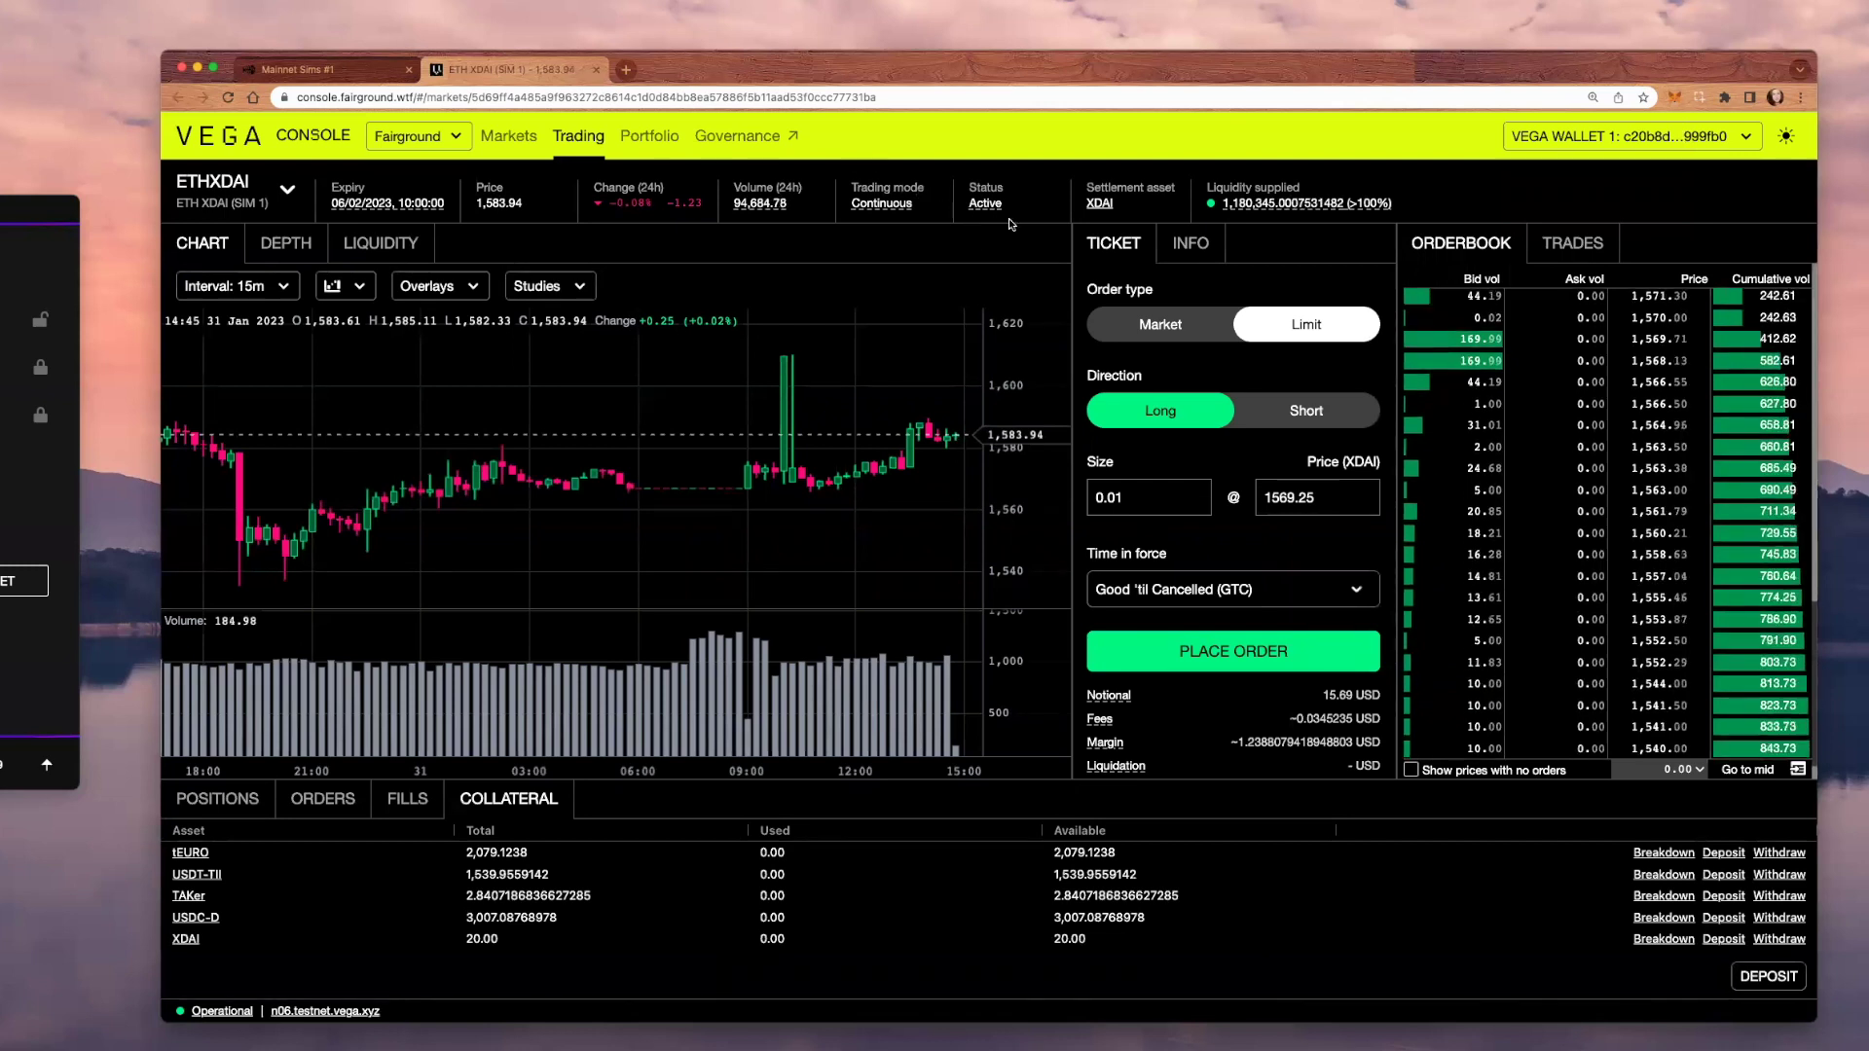
Deposit 10 XDAI (Mainnet sims), replacing the maximum amount with 10
{"action": "left_click", "coordinate": [1768, 975]}
{"action": "left_click", "coordinate": [958, 428]}
{"action": "scroll", "coordinate": [946, 666], "scroll_direction": "down", "scroll_amount": 2}
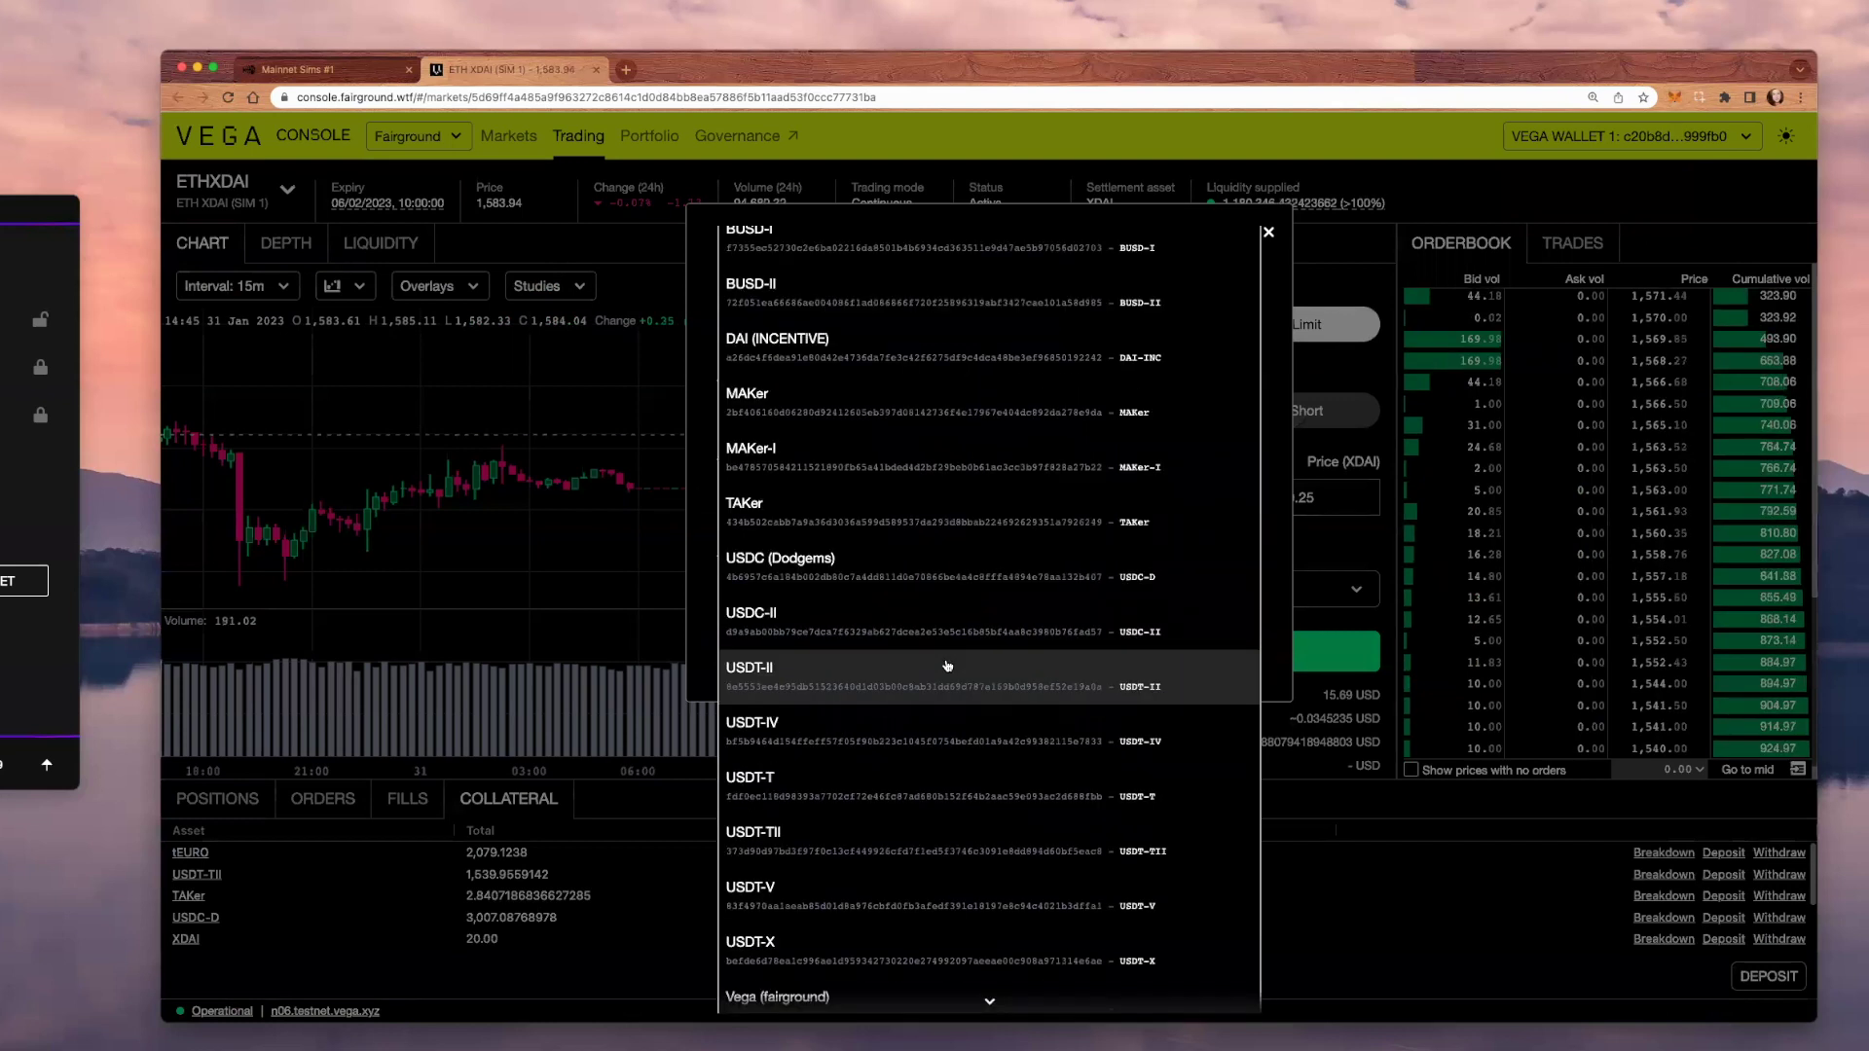
{"action": "scroll", "coordinate": [947, 667], "scroll_direction": "down", "scroll_amount": 2}
{"action": "scroll", "coordinate": [937, 897], "scroll_direction": "down", "scroll_amount": 2}
{"action": "scroll", "coordinate": [938, 898], "scroll_direction": "down", "scroll_amount": 1}
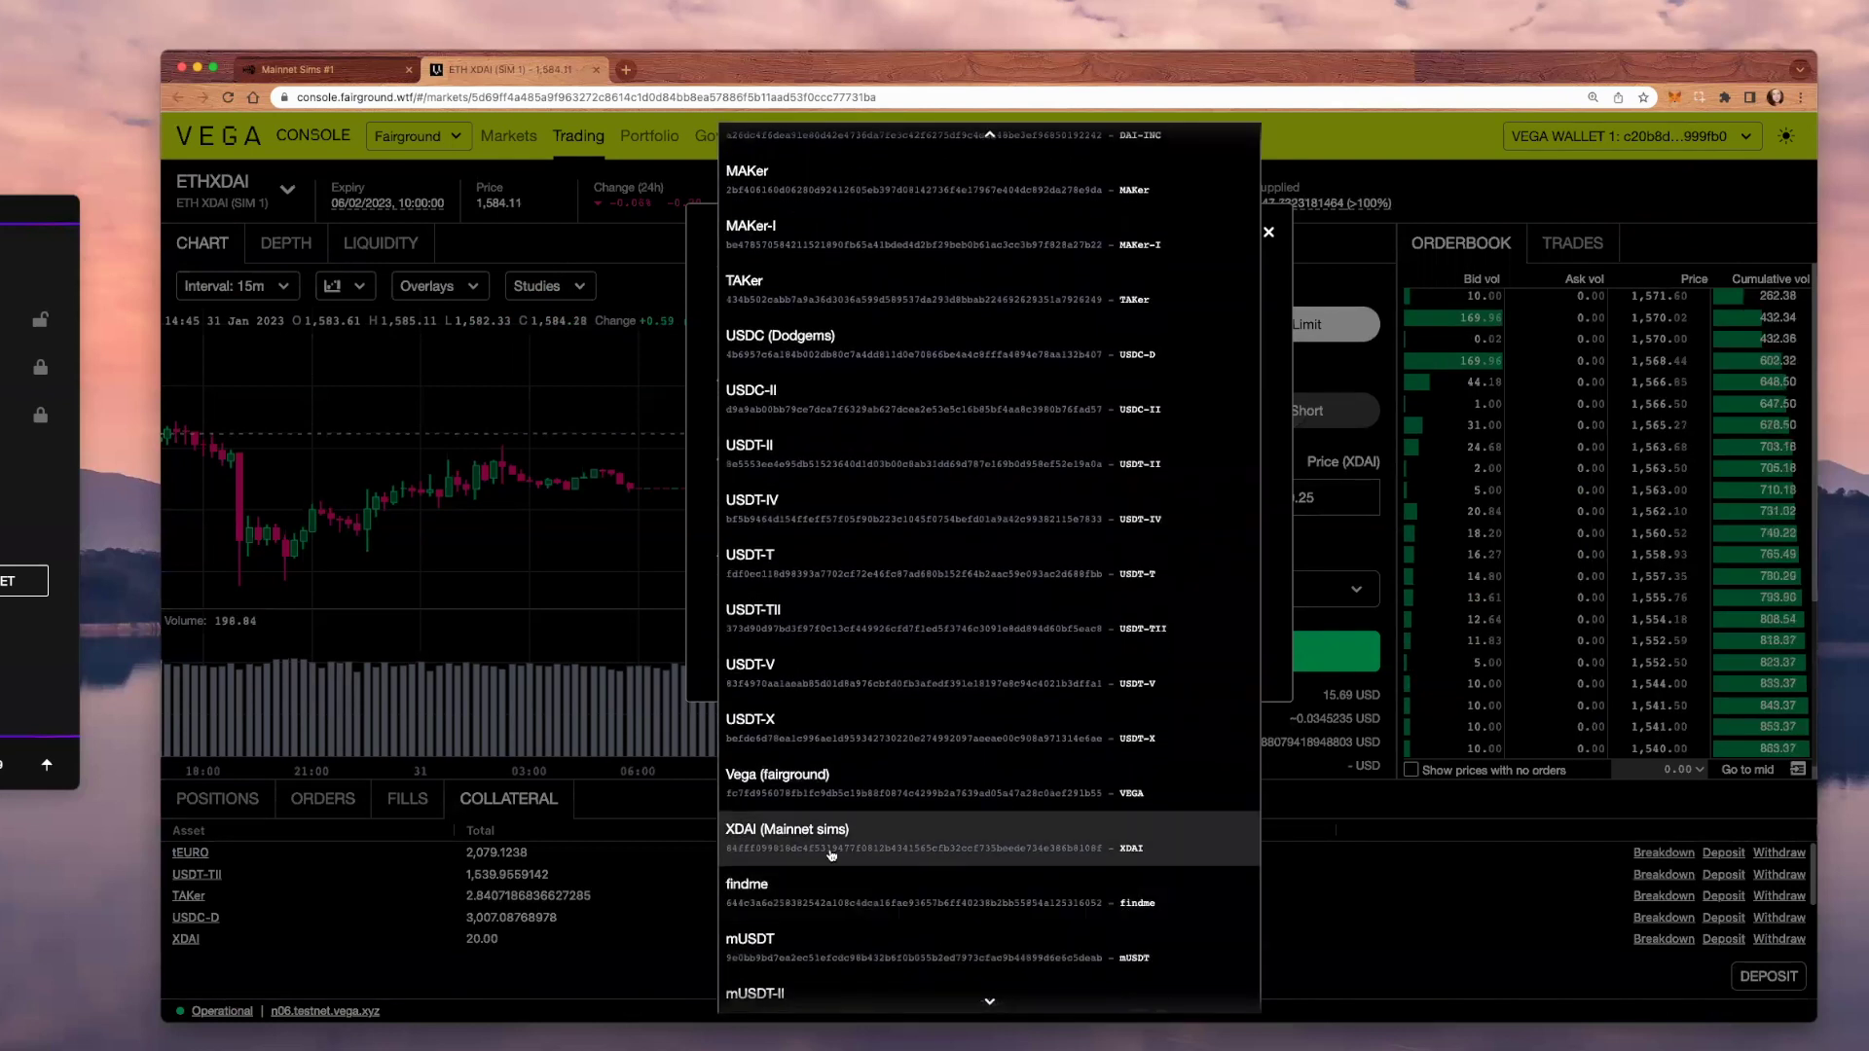
{"action": "left_click", "coordinate": [938, 844]}
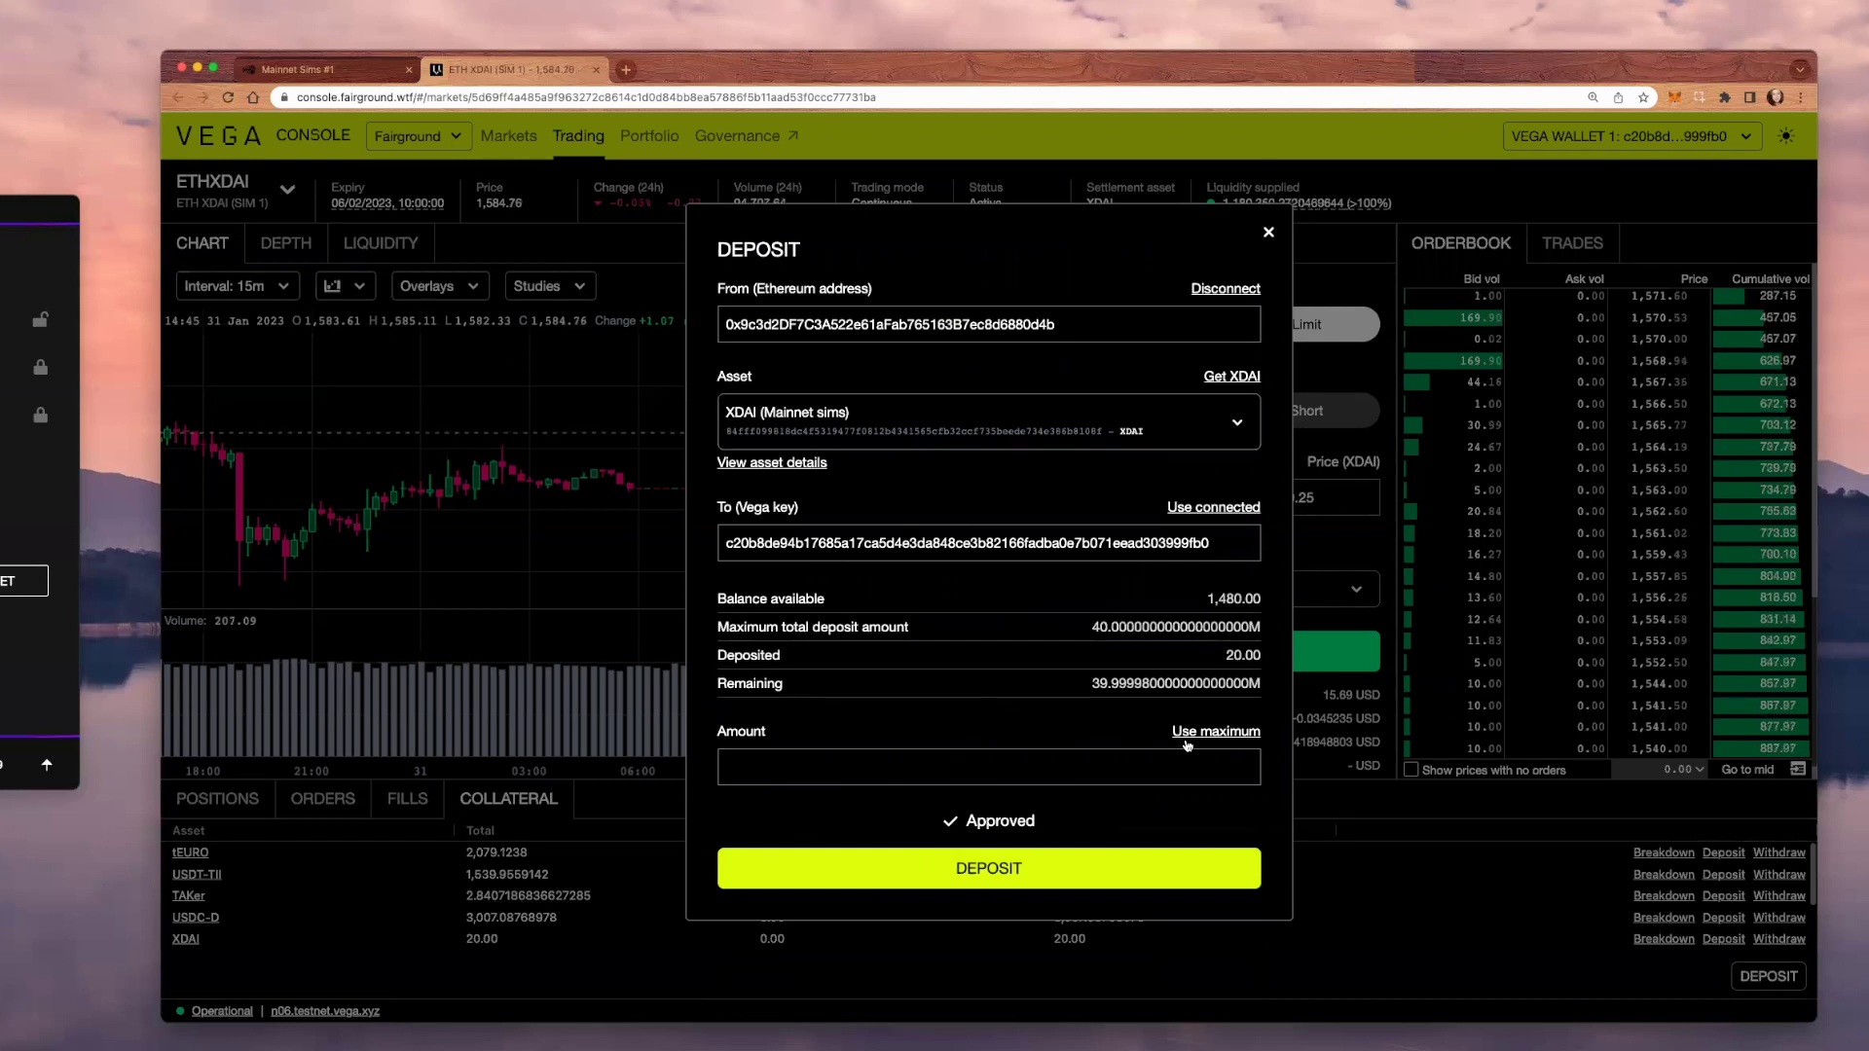
{"action": "left_click", "coordinate": [1186, 742]}
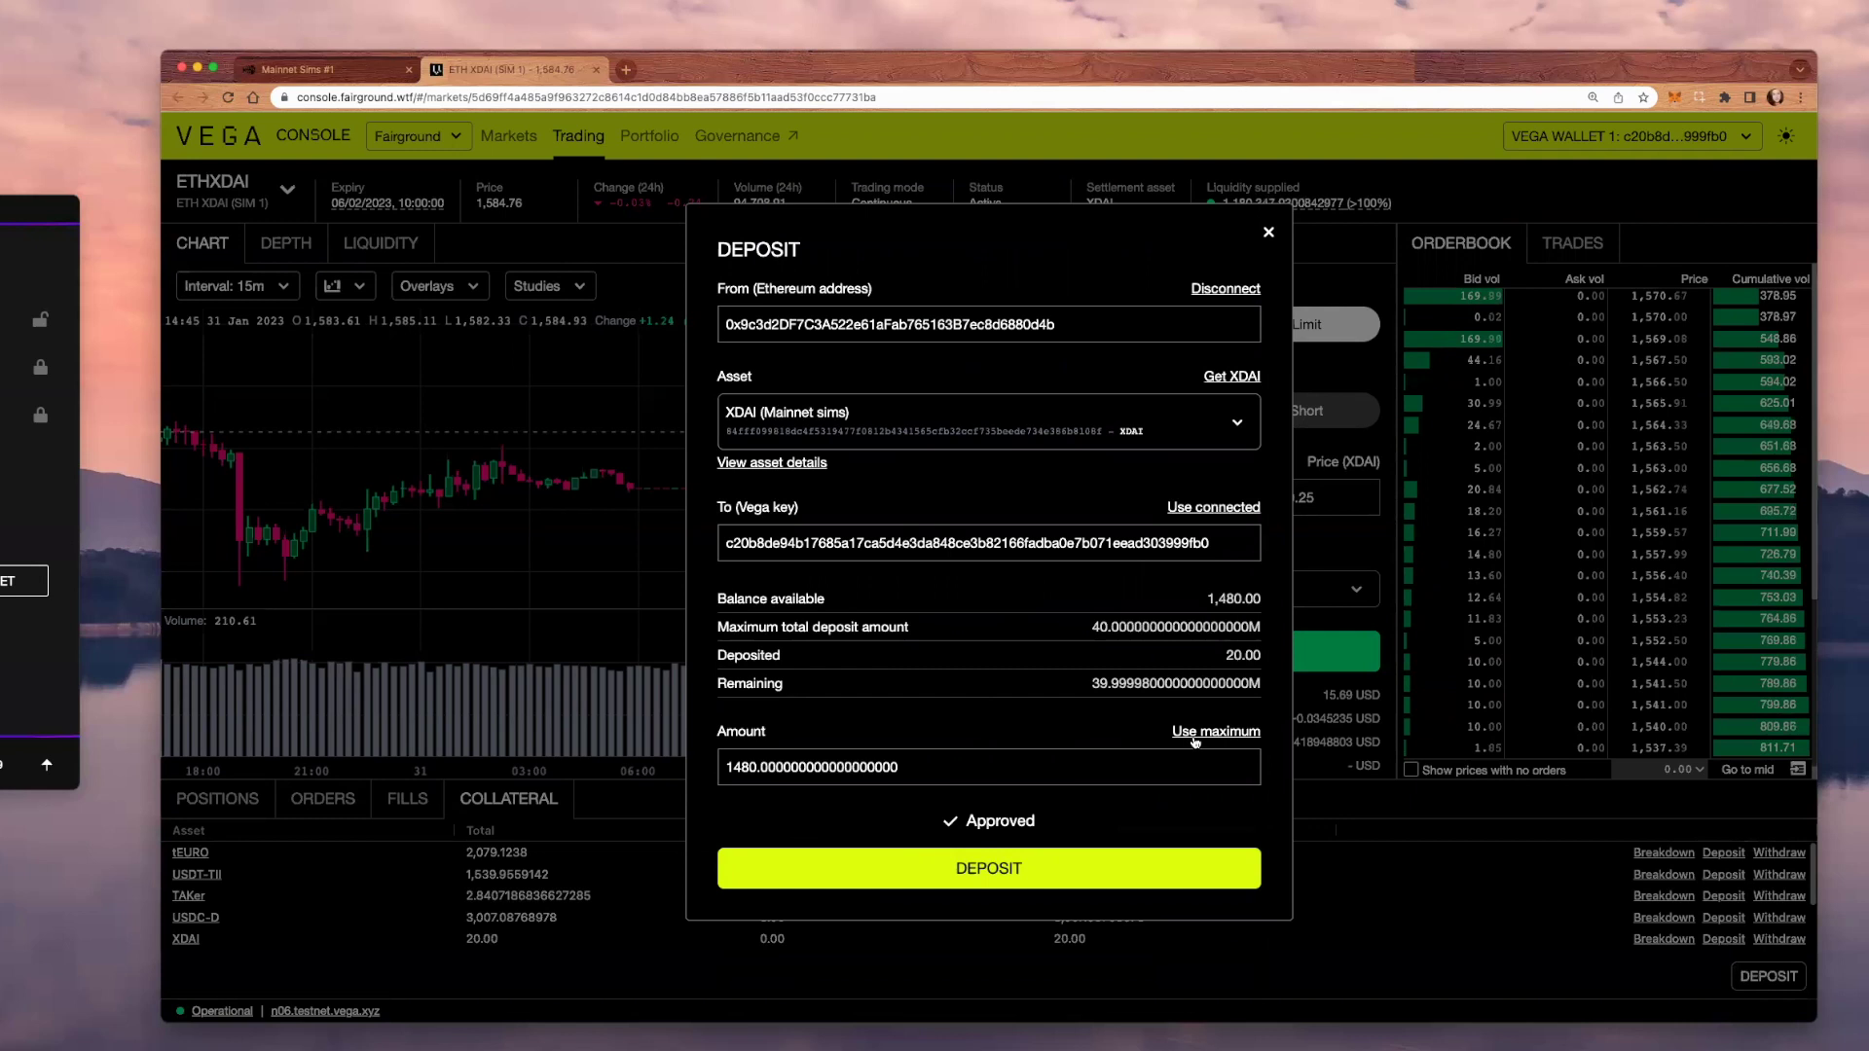
{"action": "double_click", "coordinate": [767, 769]}
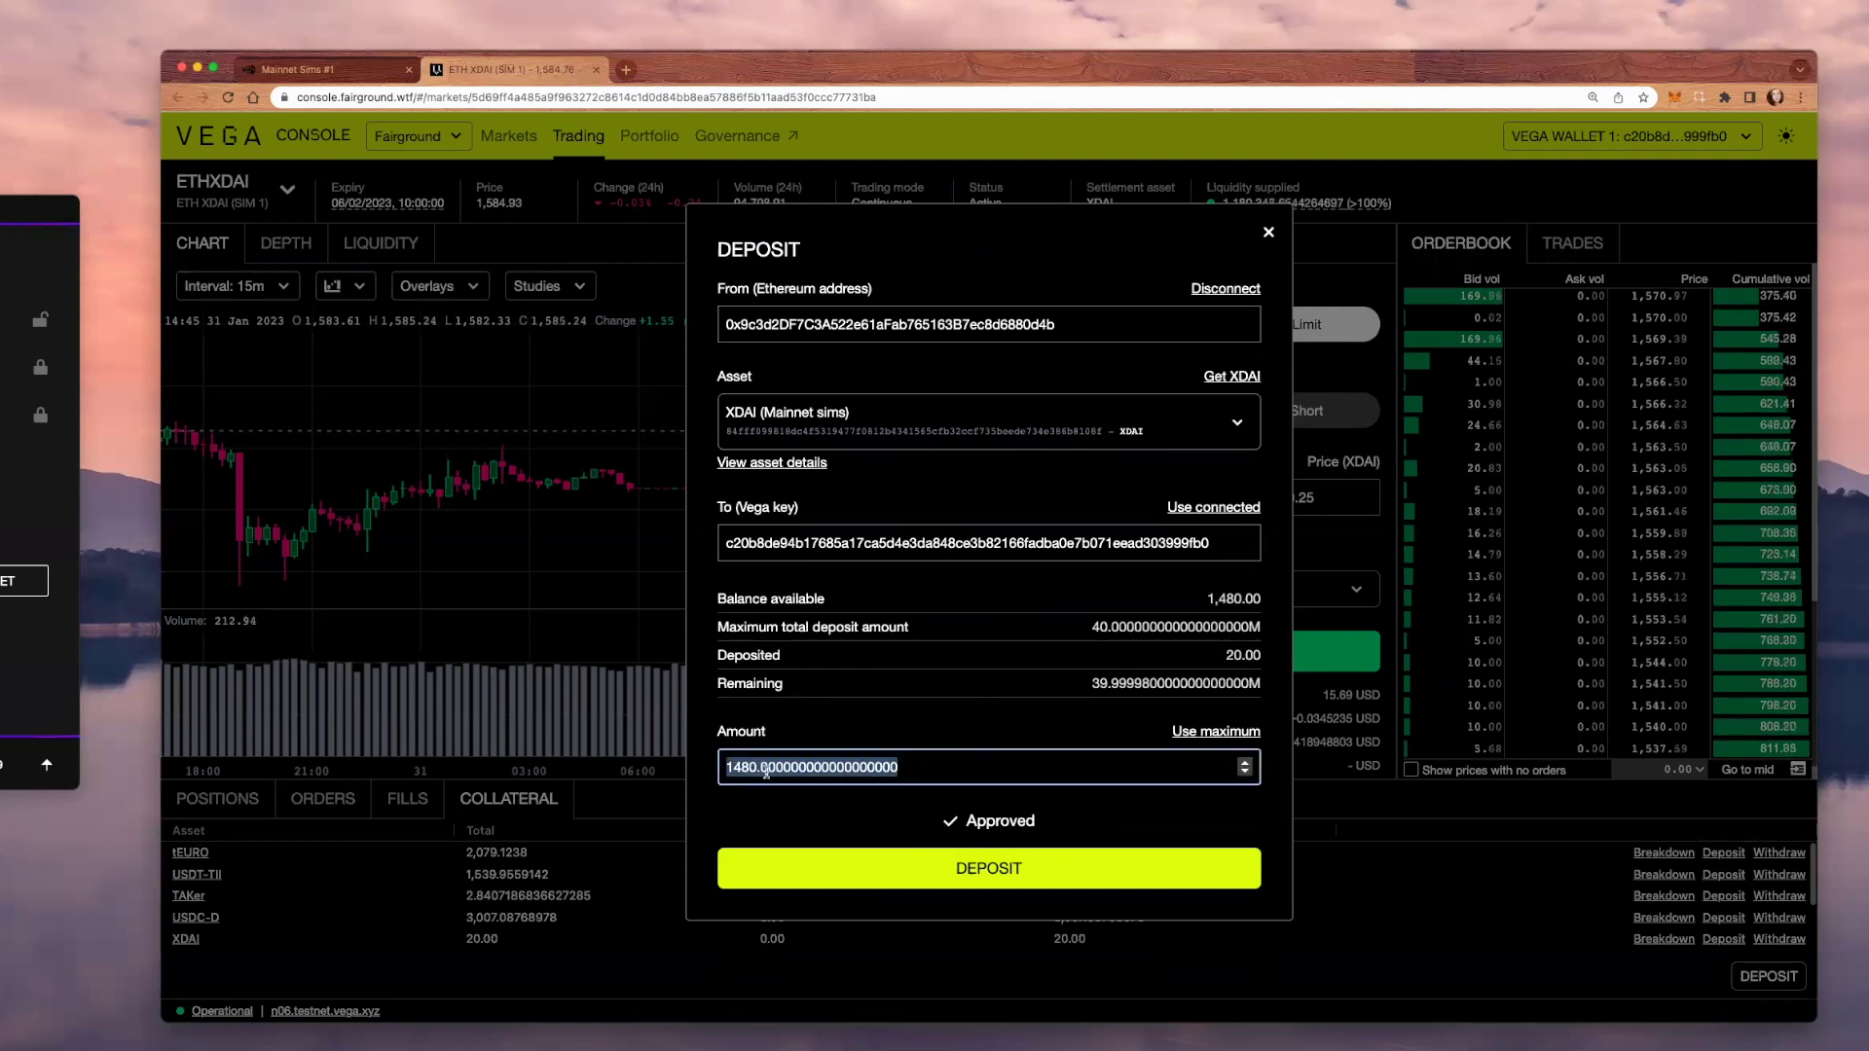
{"action": "type", "text": "10"}
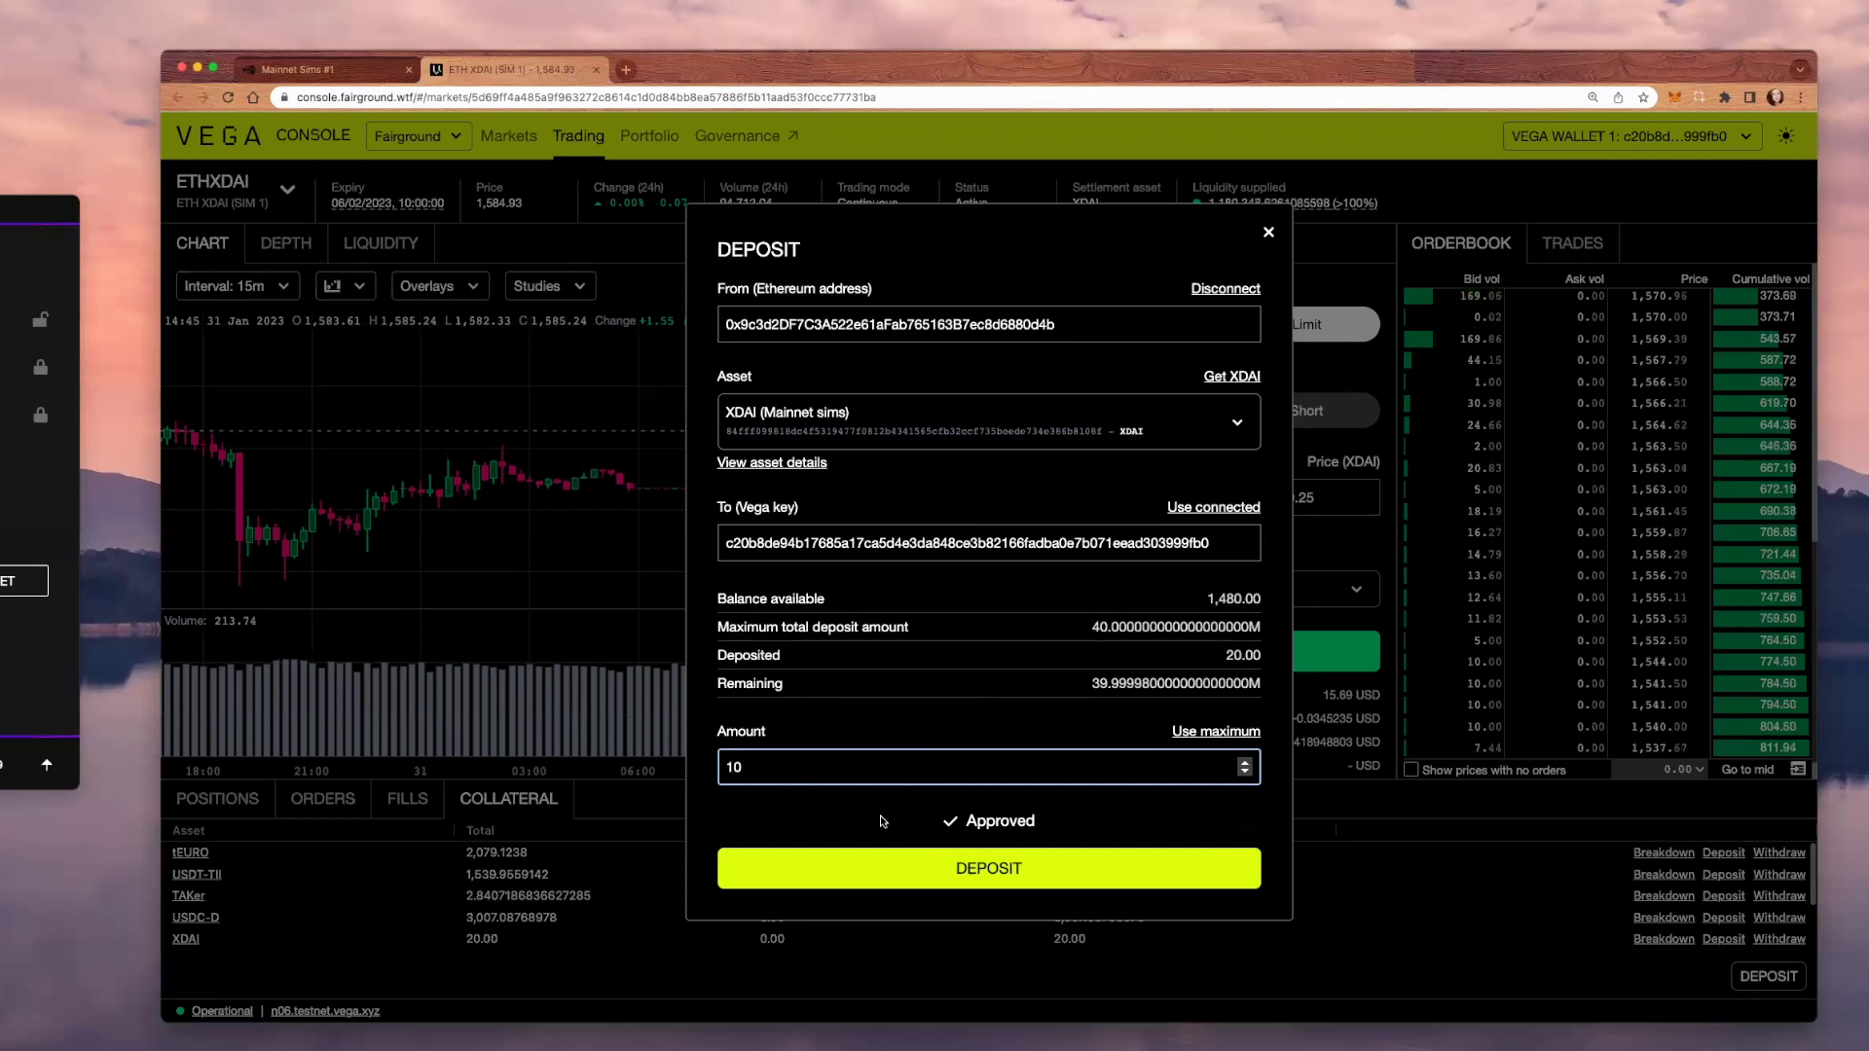
{"action": "left_click", "coordinate": [1018, 872]}
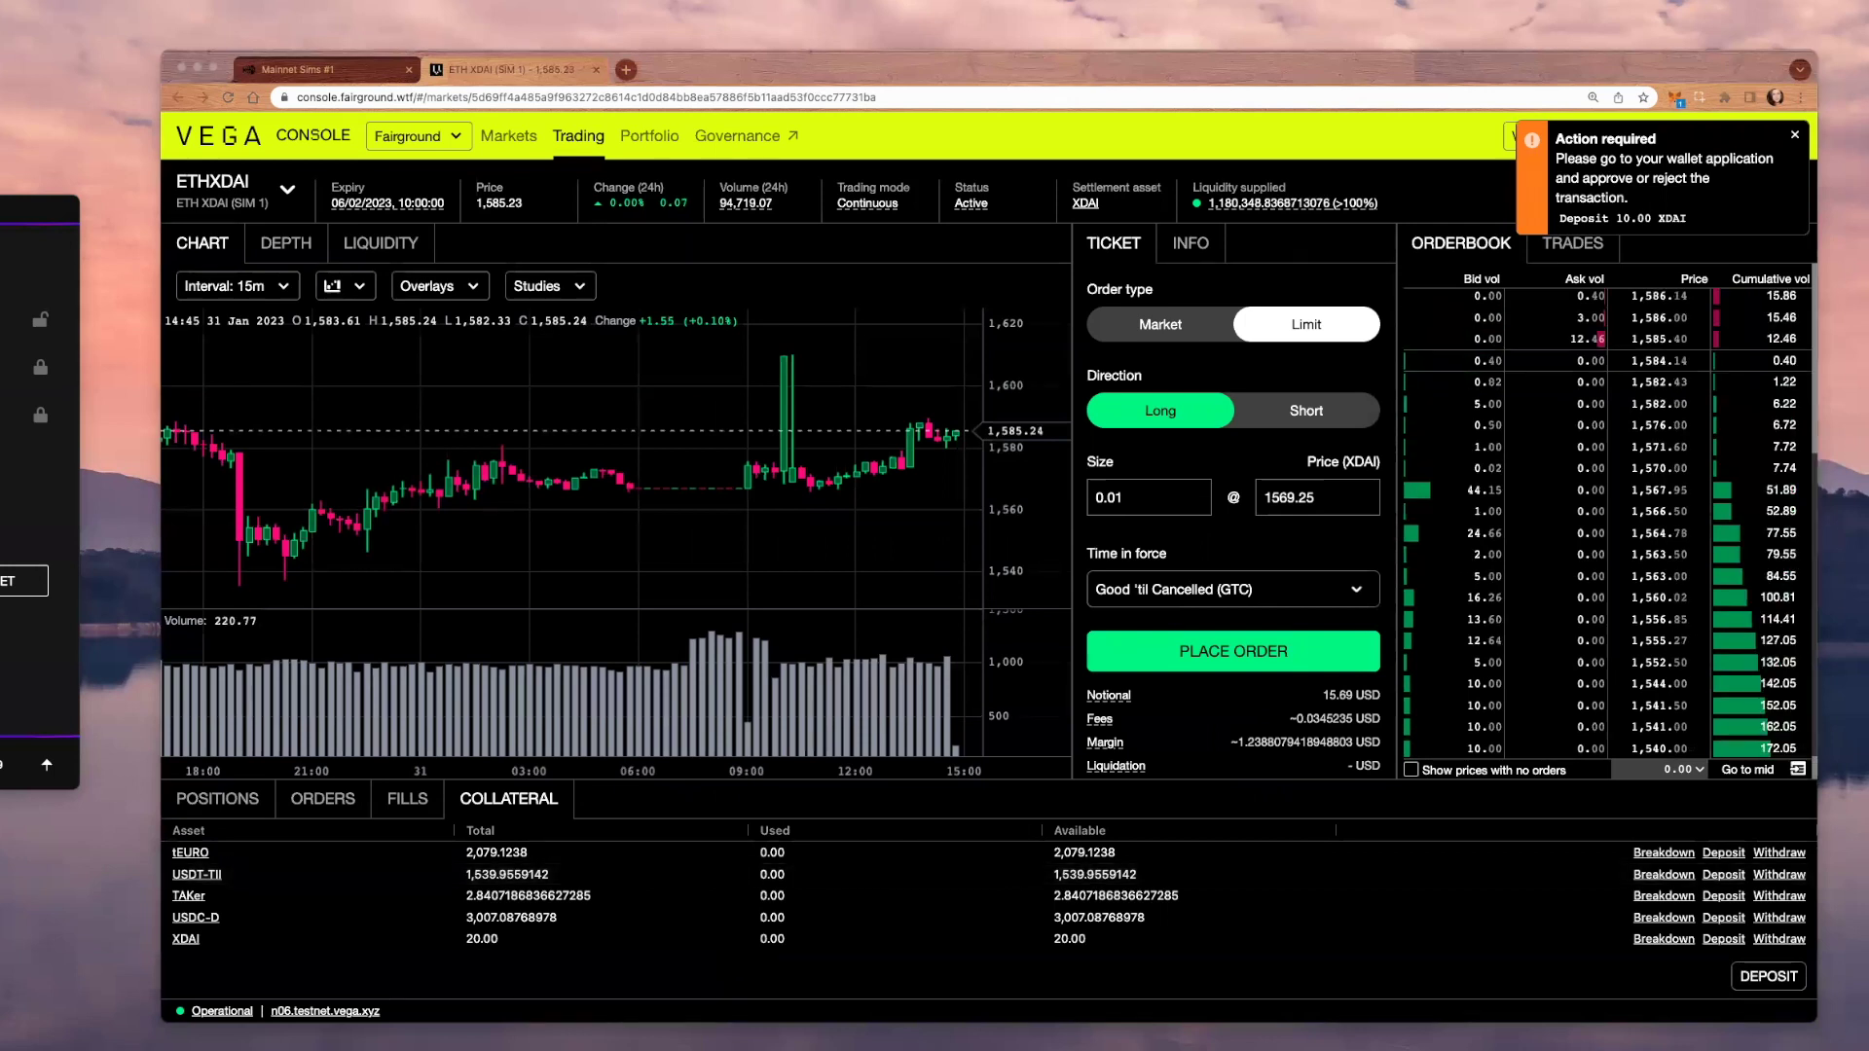
Reposition the MetaMask window and confirm the 10 XDAI deposit transaction
{"action": "left_click_drag", "start_coordinate": [1548, 163], "coordinate": [1577, 259]}
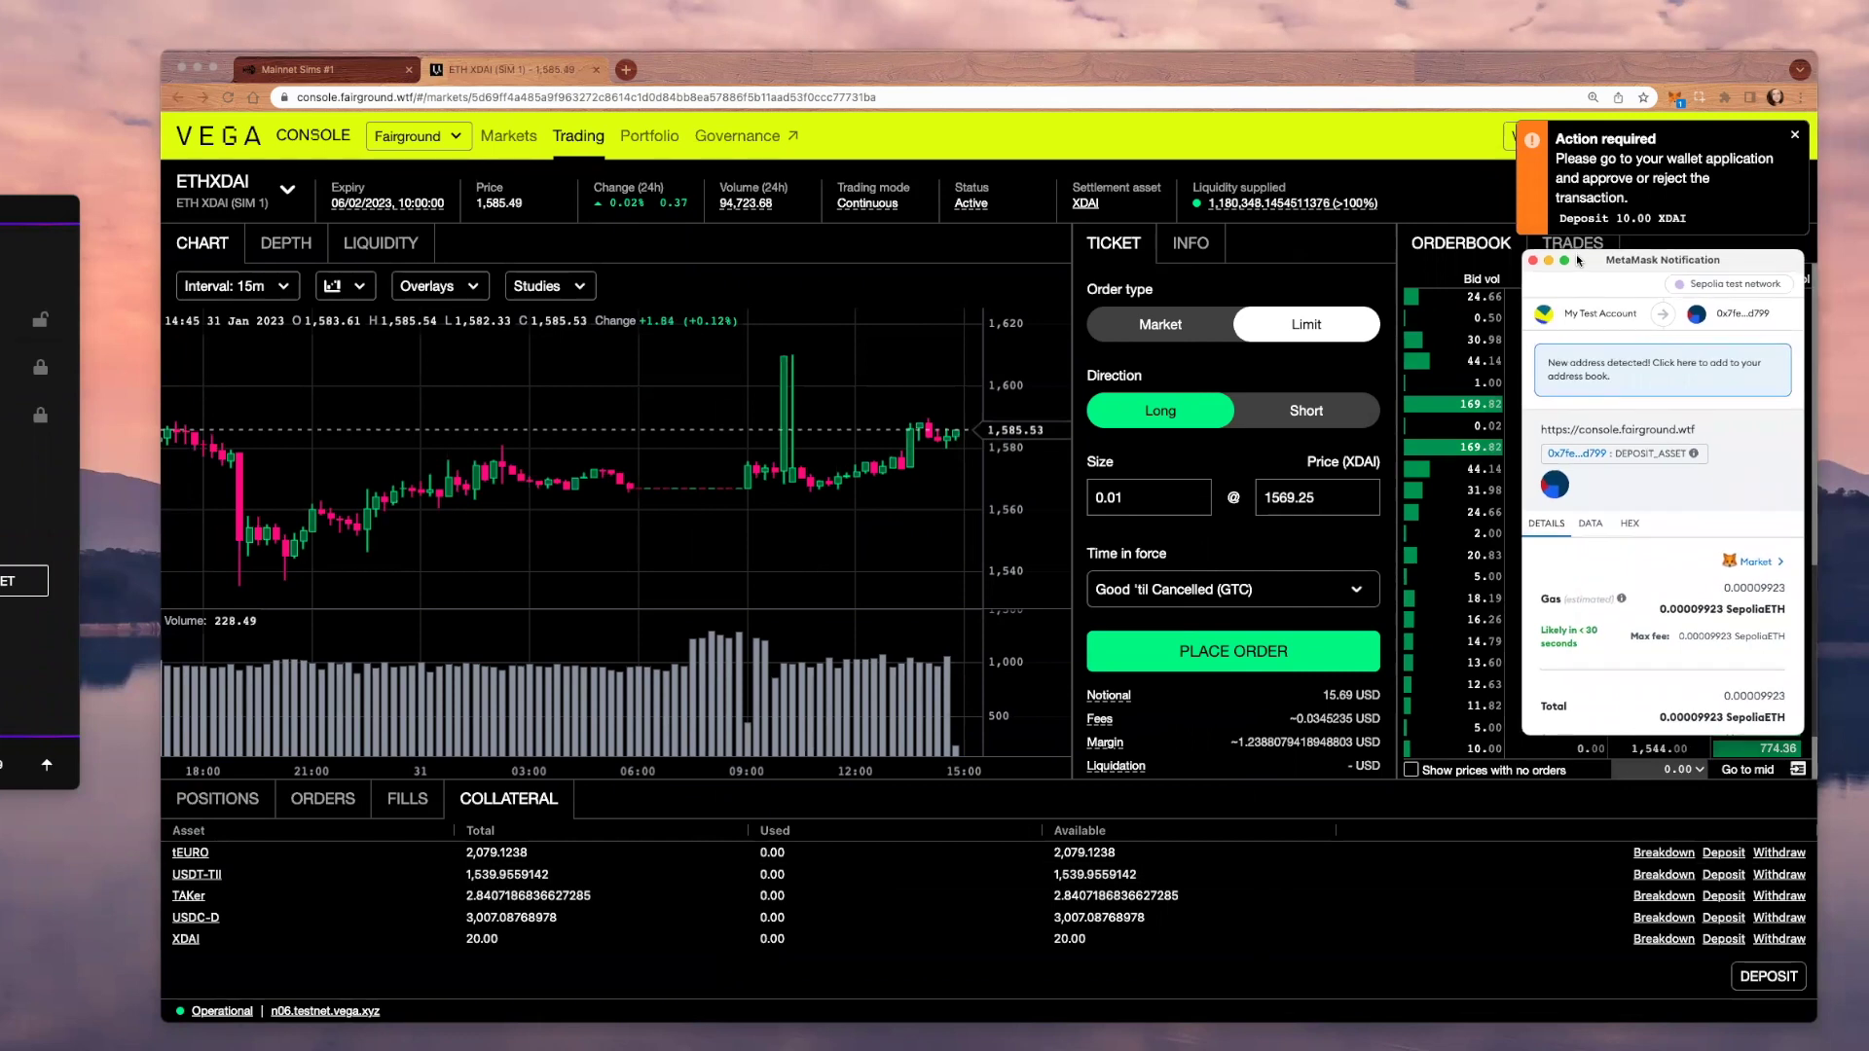
{"action": "left_click_drag", "start_coordinate": [1578, 259], "coordinate": [1574, 252]}
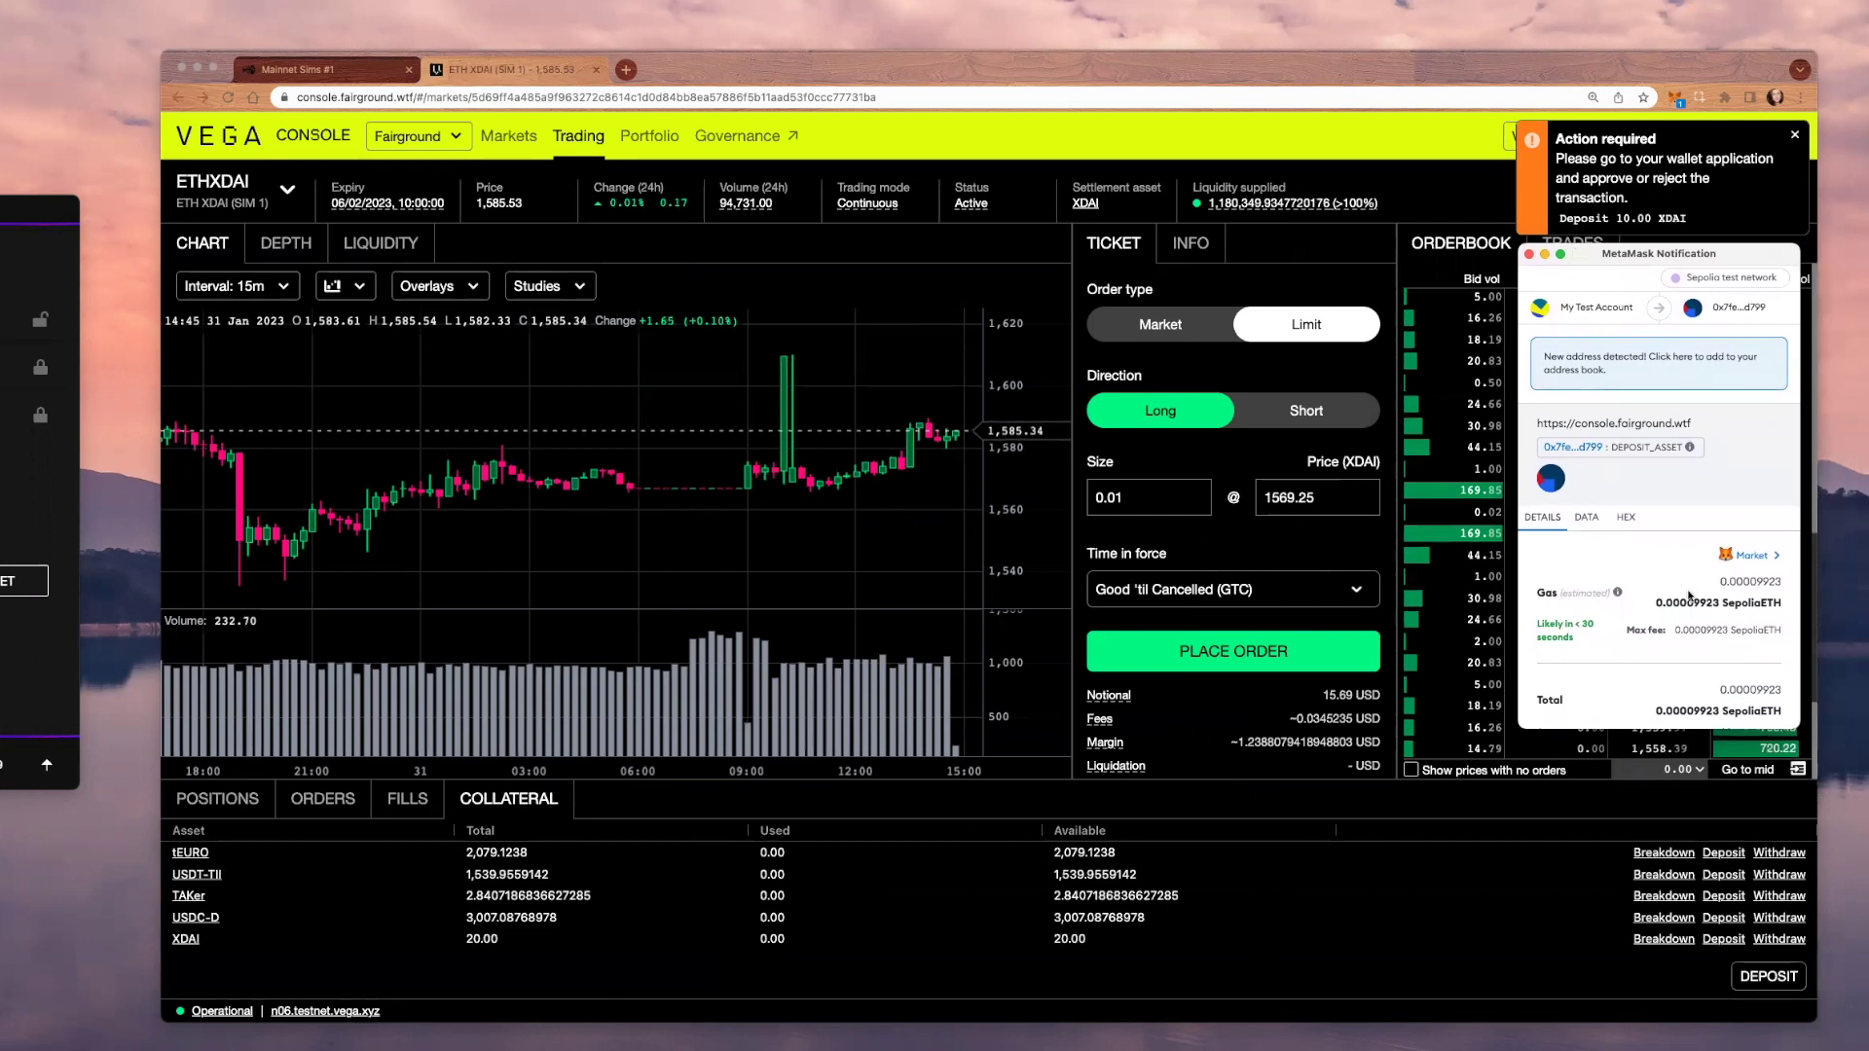
{"action": "scroll", "coordinate": [1692, 594], "scroll_direction": "down", "scroll_amount": 2}
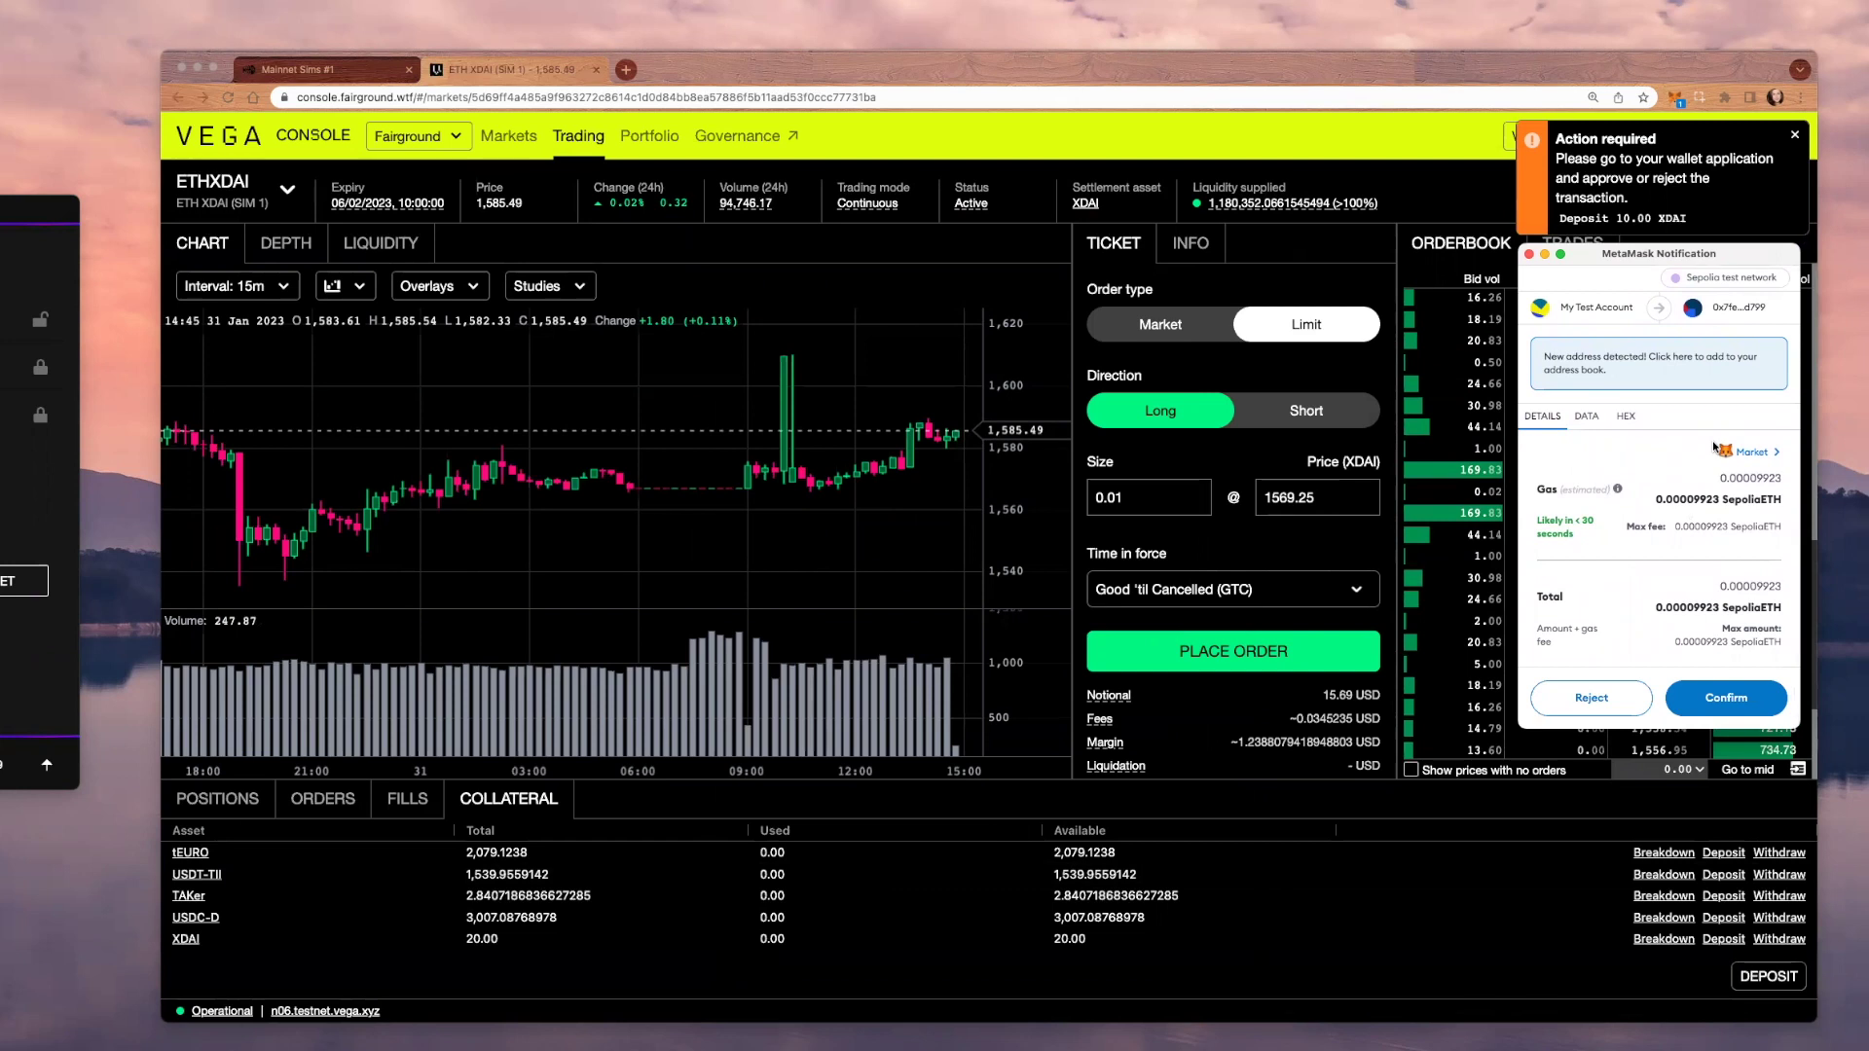
{"action": "left_click", "coordinate": [1738, 701]}
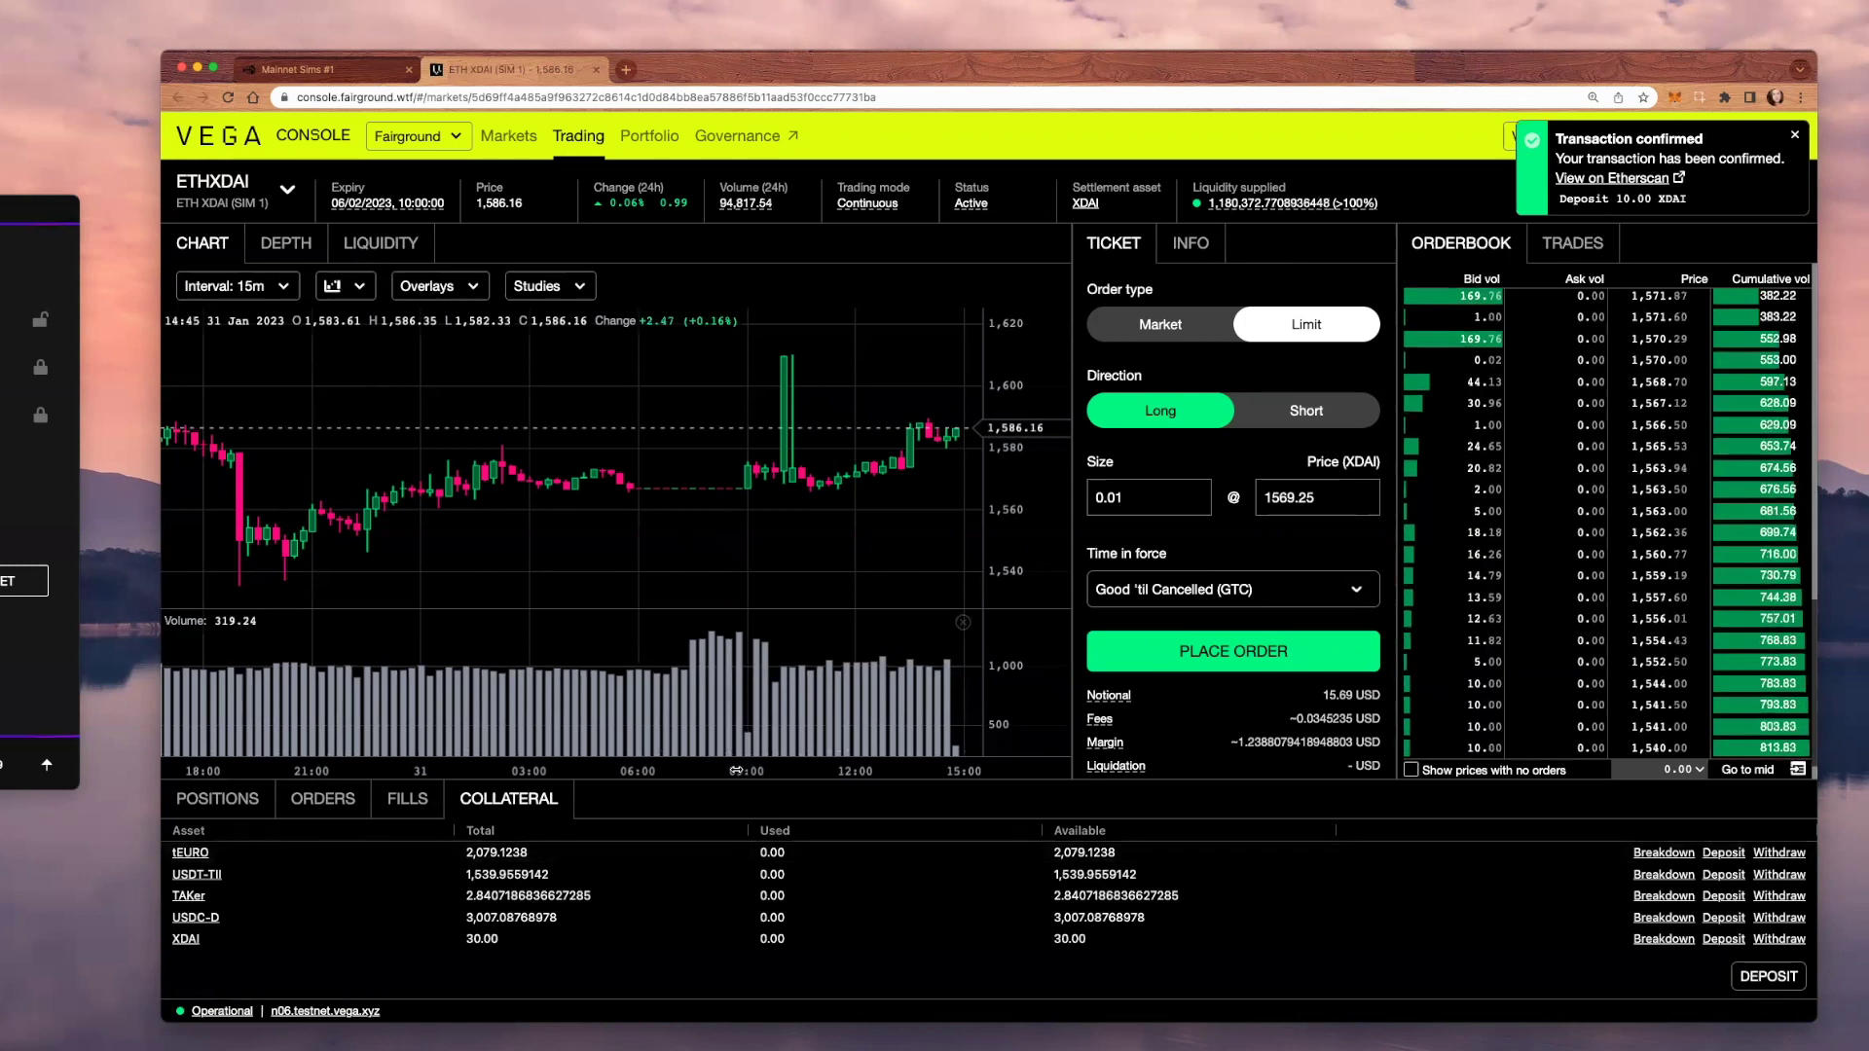
Enlarge the collateral list, dismiss the 'Transaction confirmed' notice, then restore chart height
{"action": "left_click_drag", "start_coordinate": [733, 781], "coordinate": [734, 760]}
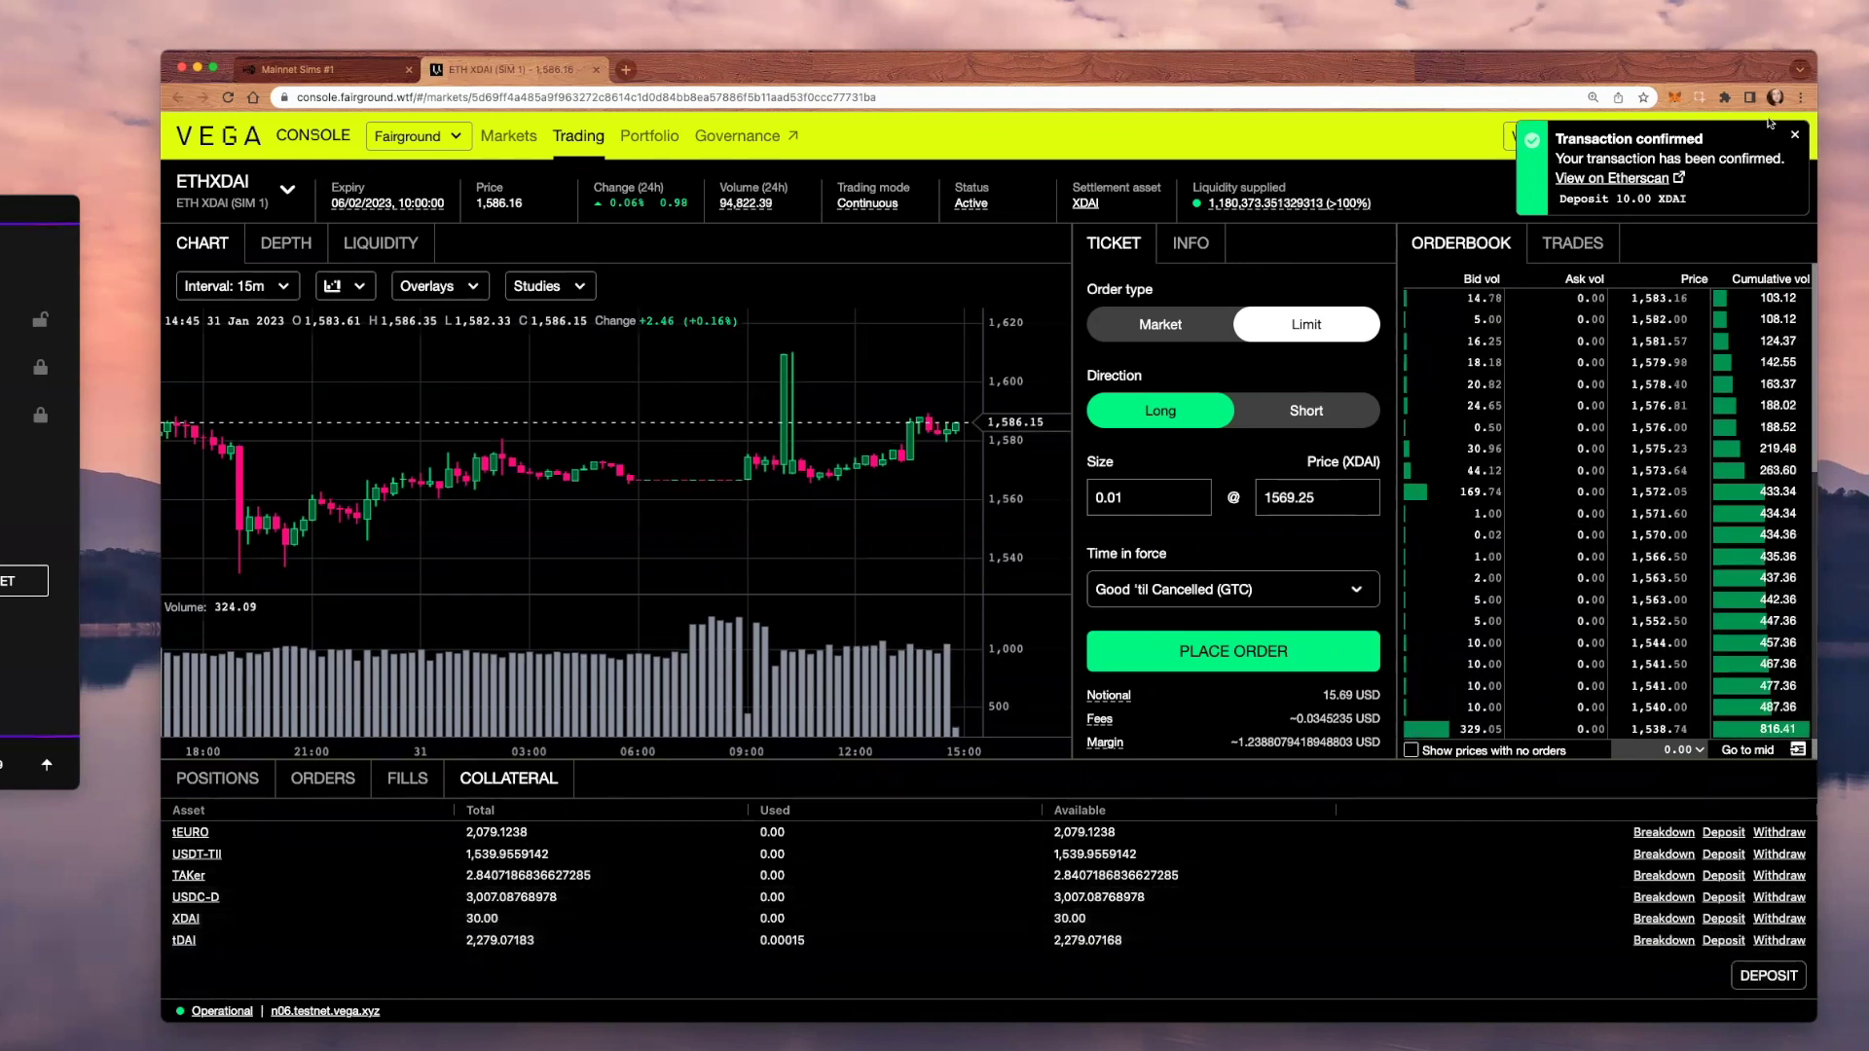
{"action": "left_click", "coordinate": [1797, 138]}
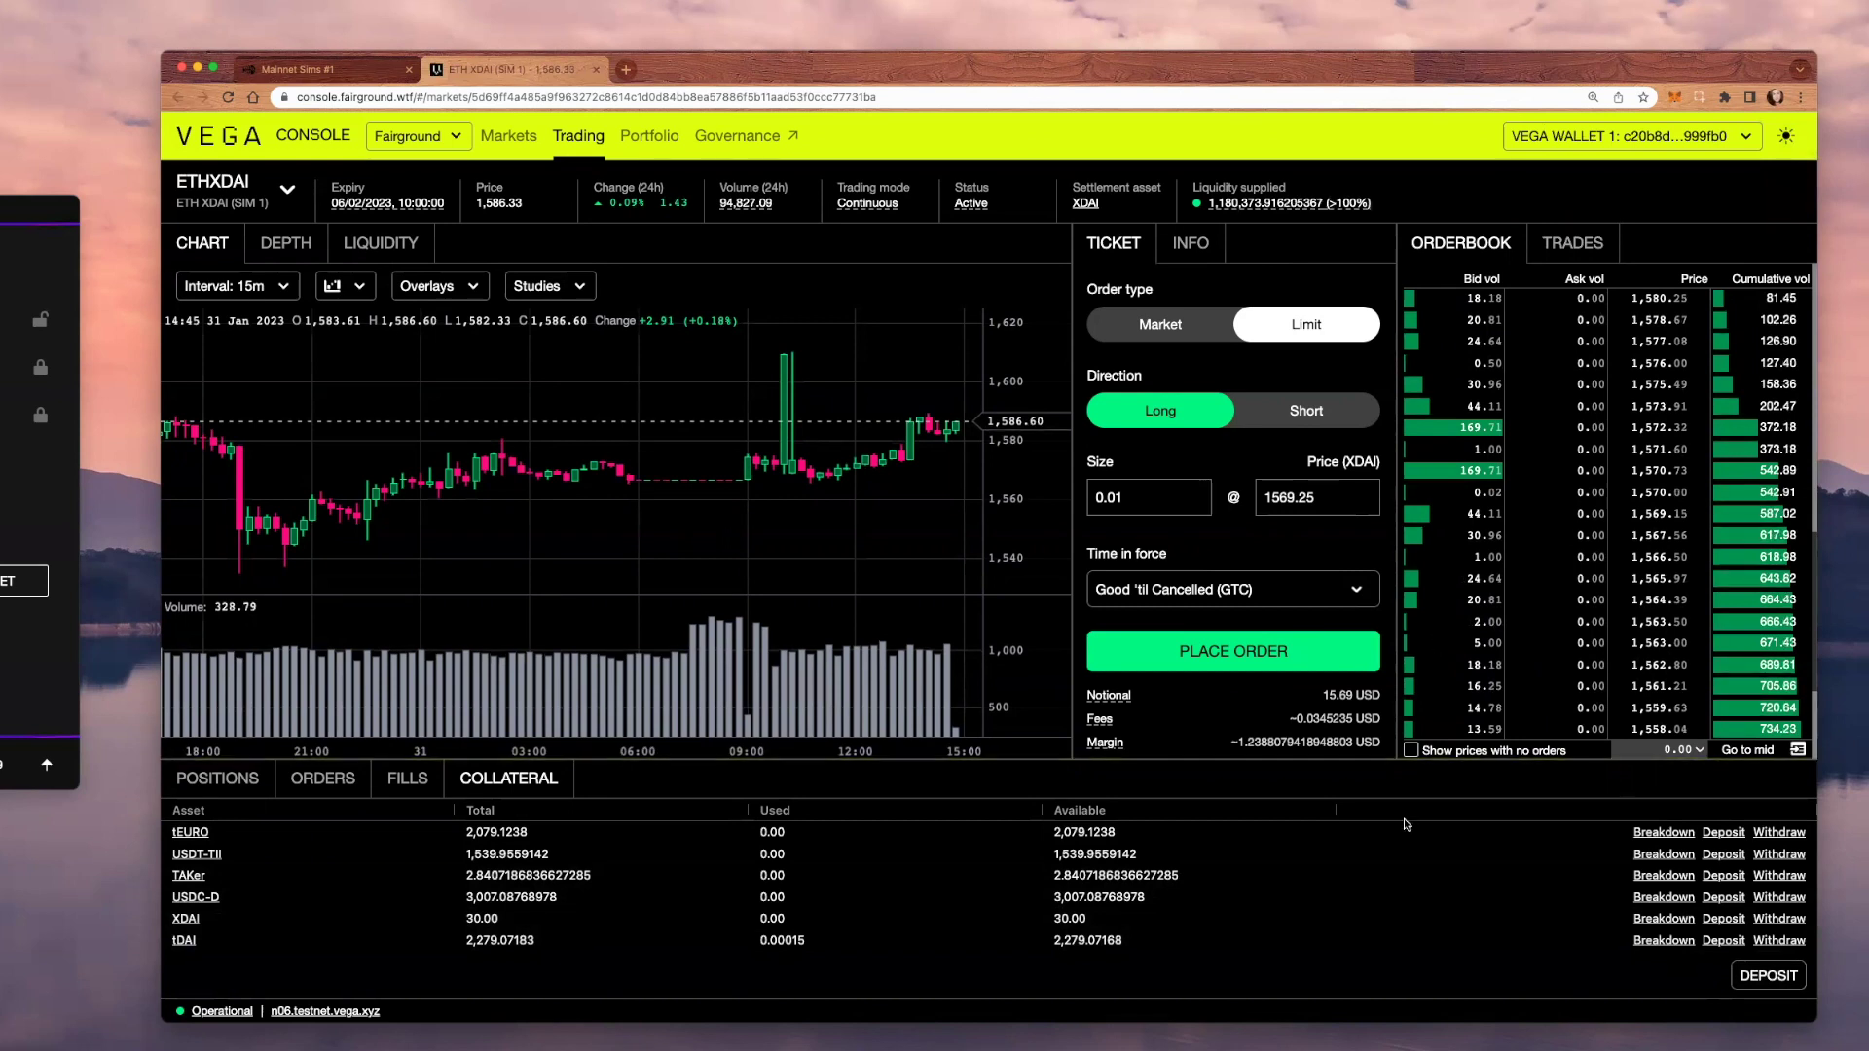
{"action": "left_click_drag", "start_coordinate": [1224, 758], "coordinate": [1221, 790]}
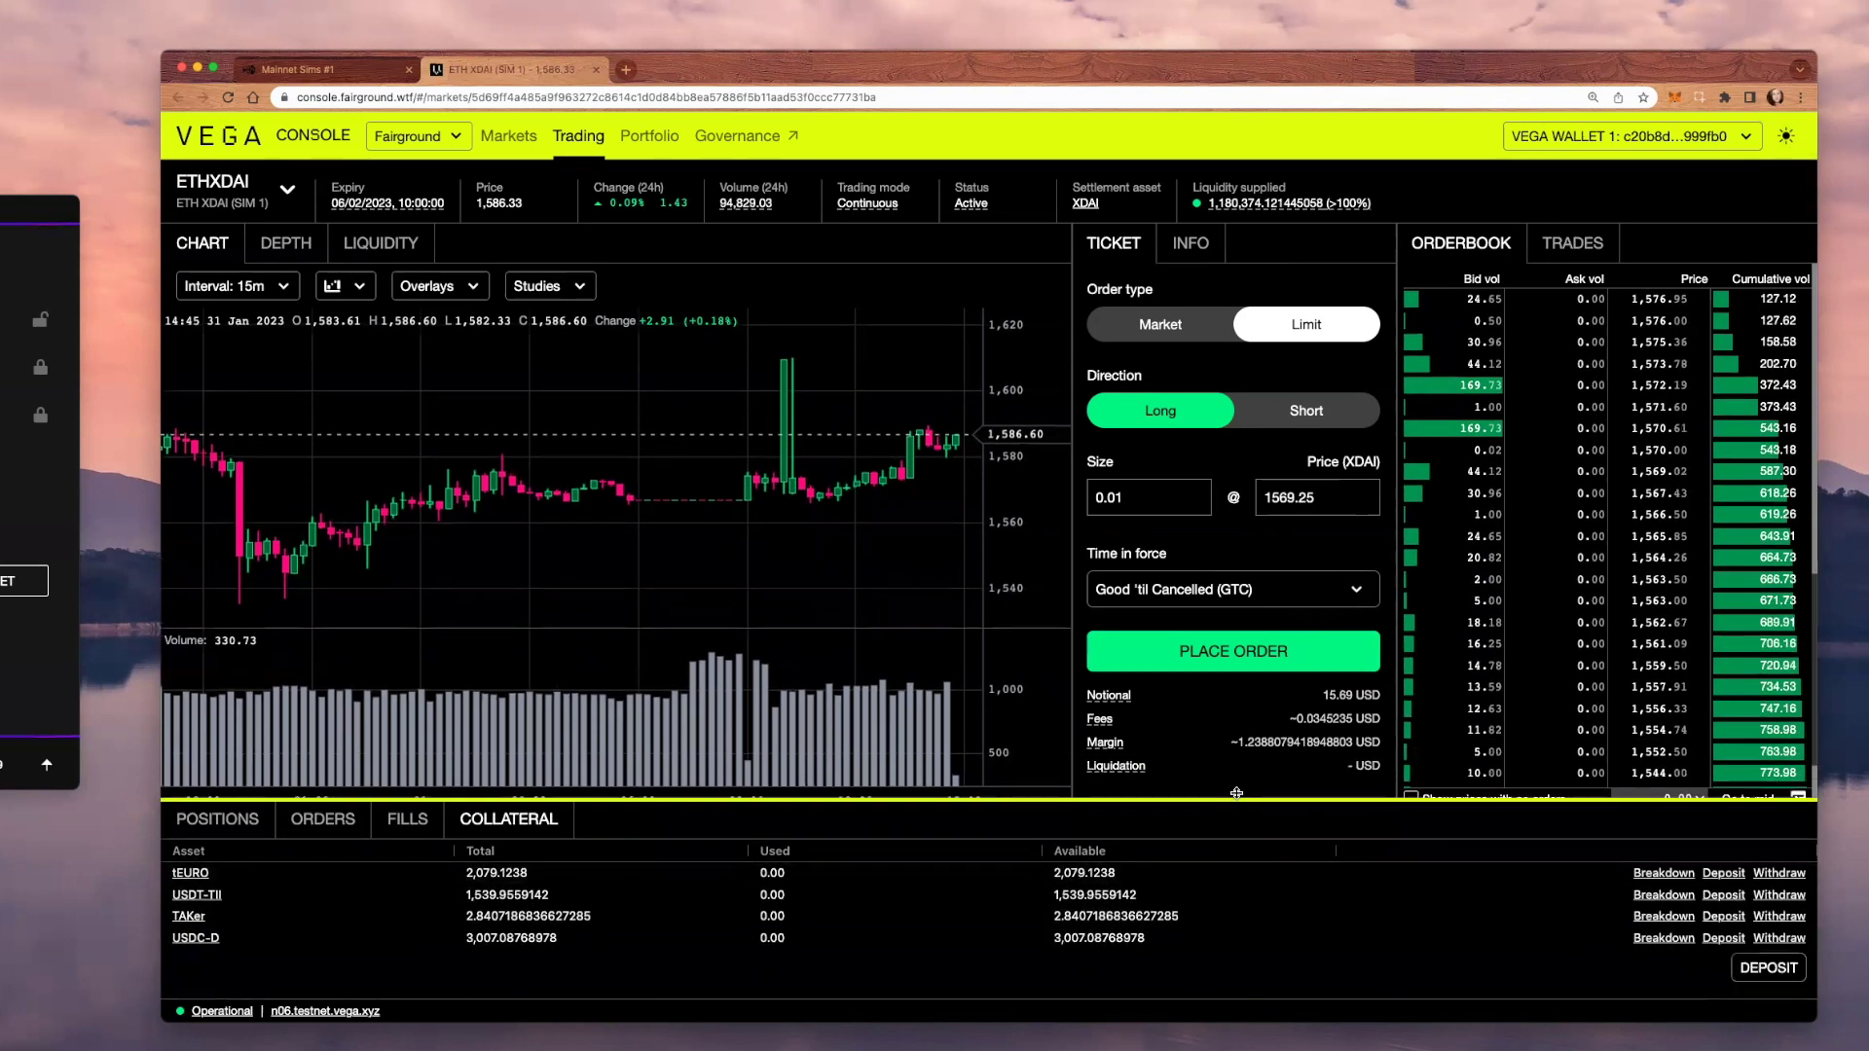
Change the ticket to long 0.02 at 1569.20 XDAI, keeping Good 'til Cancelled
{"action": "left_click", "coordinate": [1154, 494]}
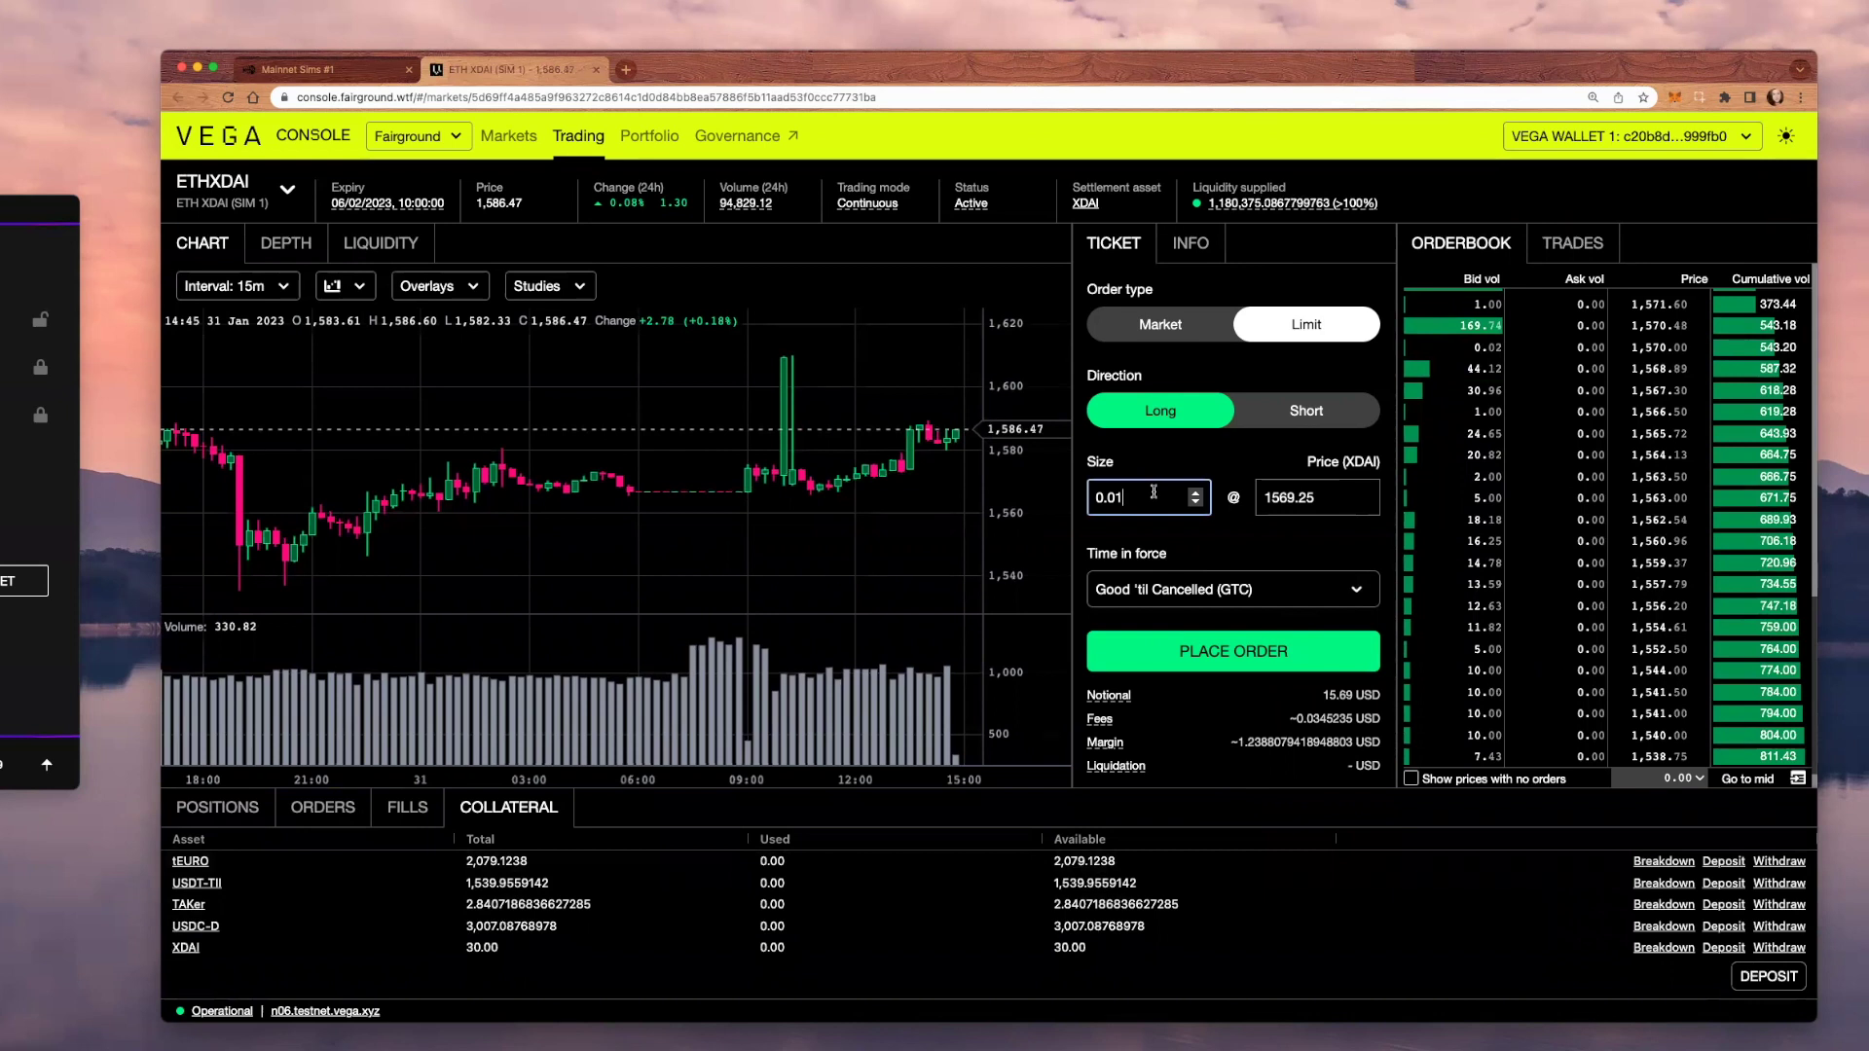
{"action": "key", "text": "BackSpace"}
{"action": "type", "text": "2"}
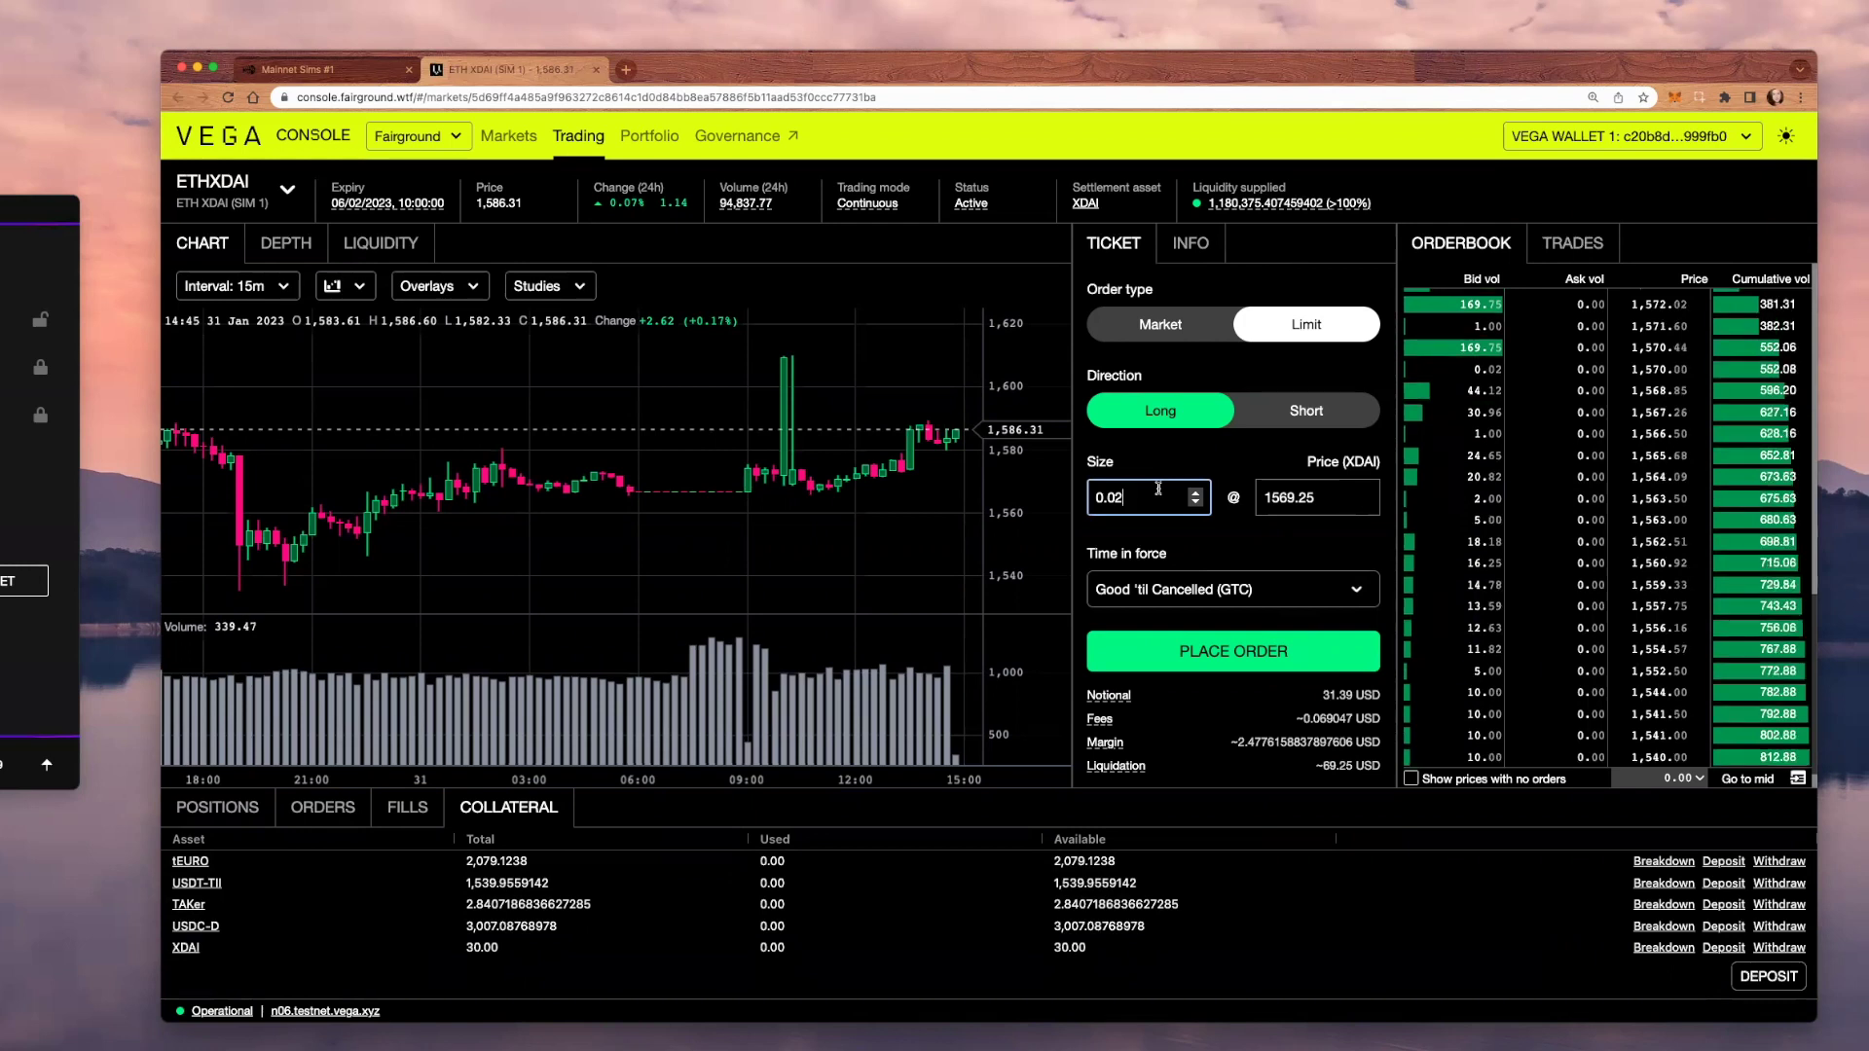
{"action": "left_click", "coordinate": [1315, 409]}
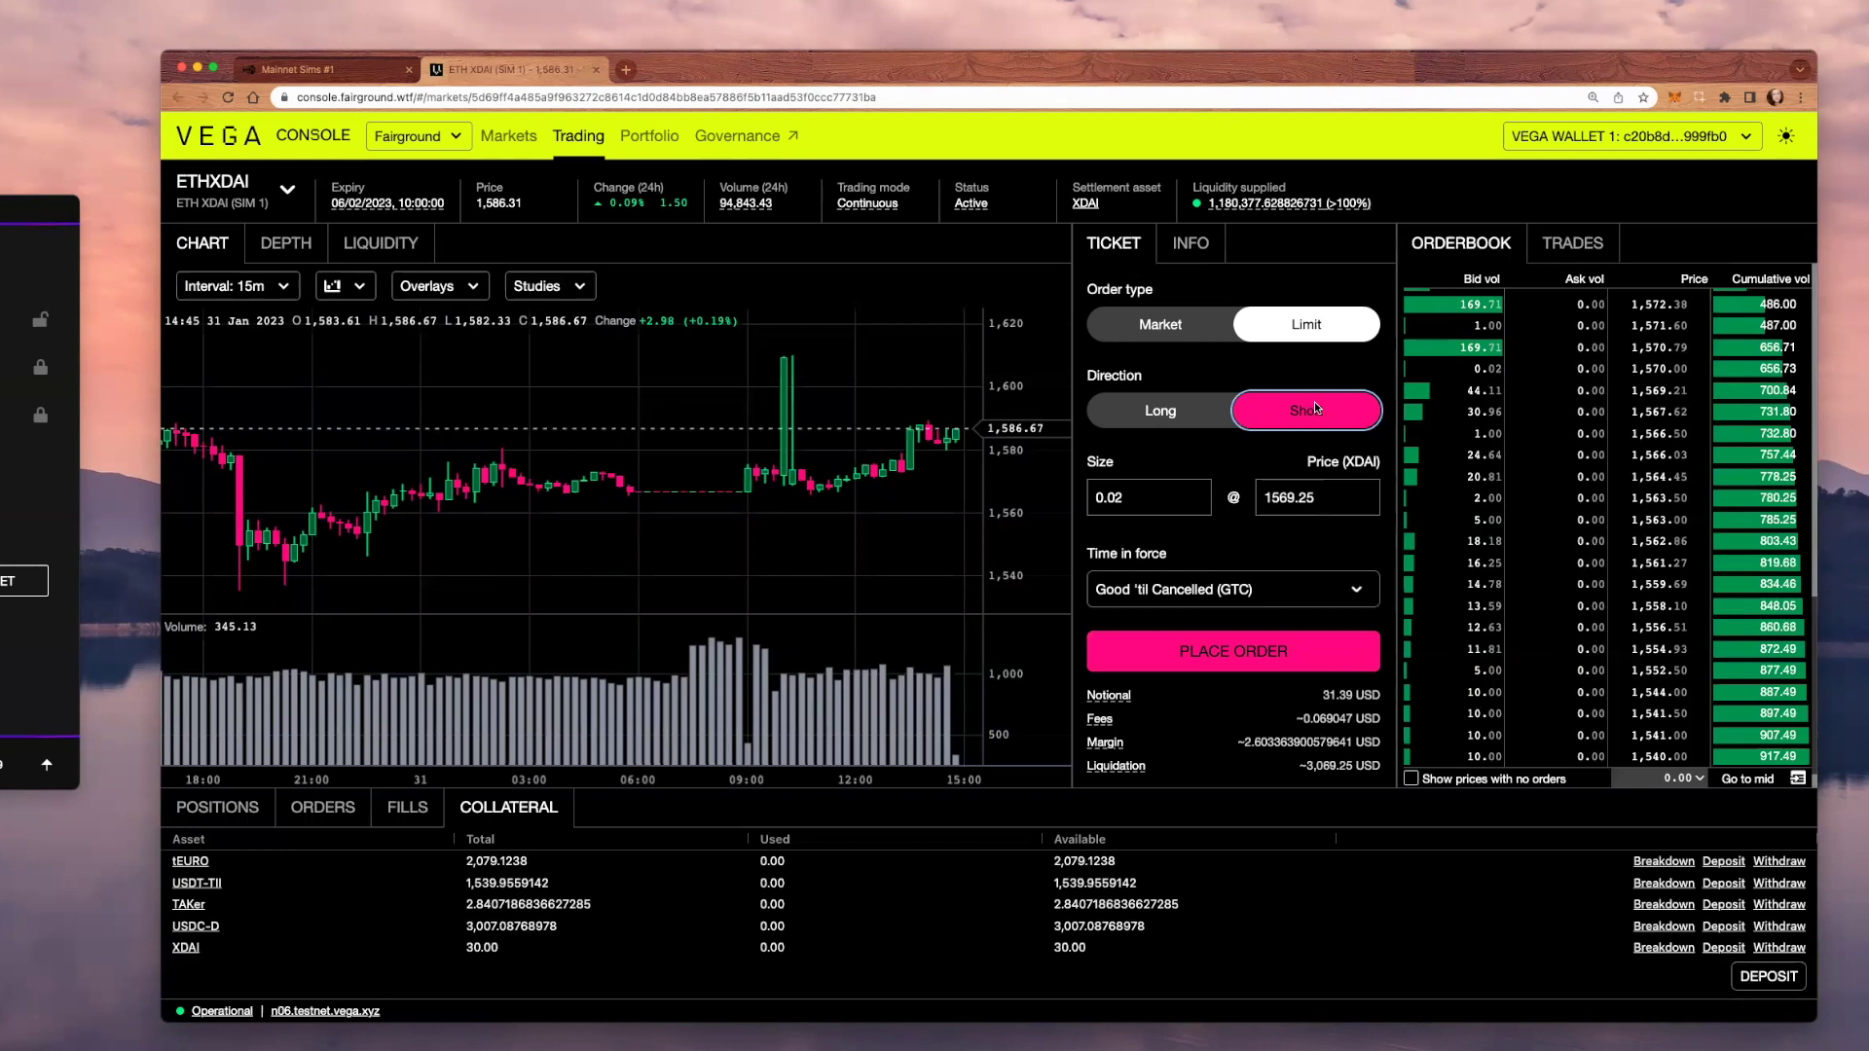
{"action": "left_click", "coordinate": [1177, 426]}
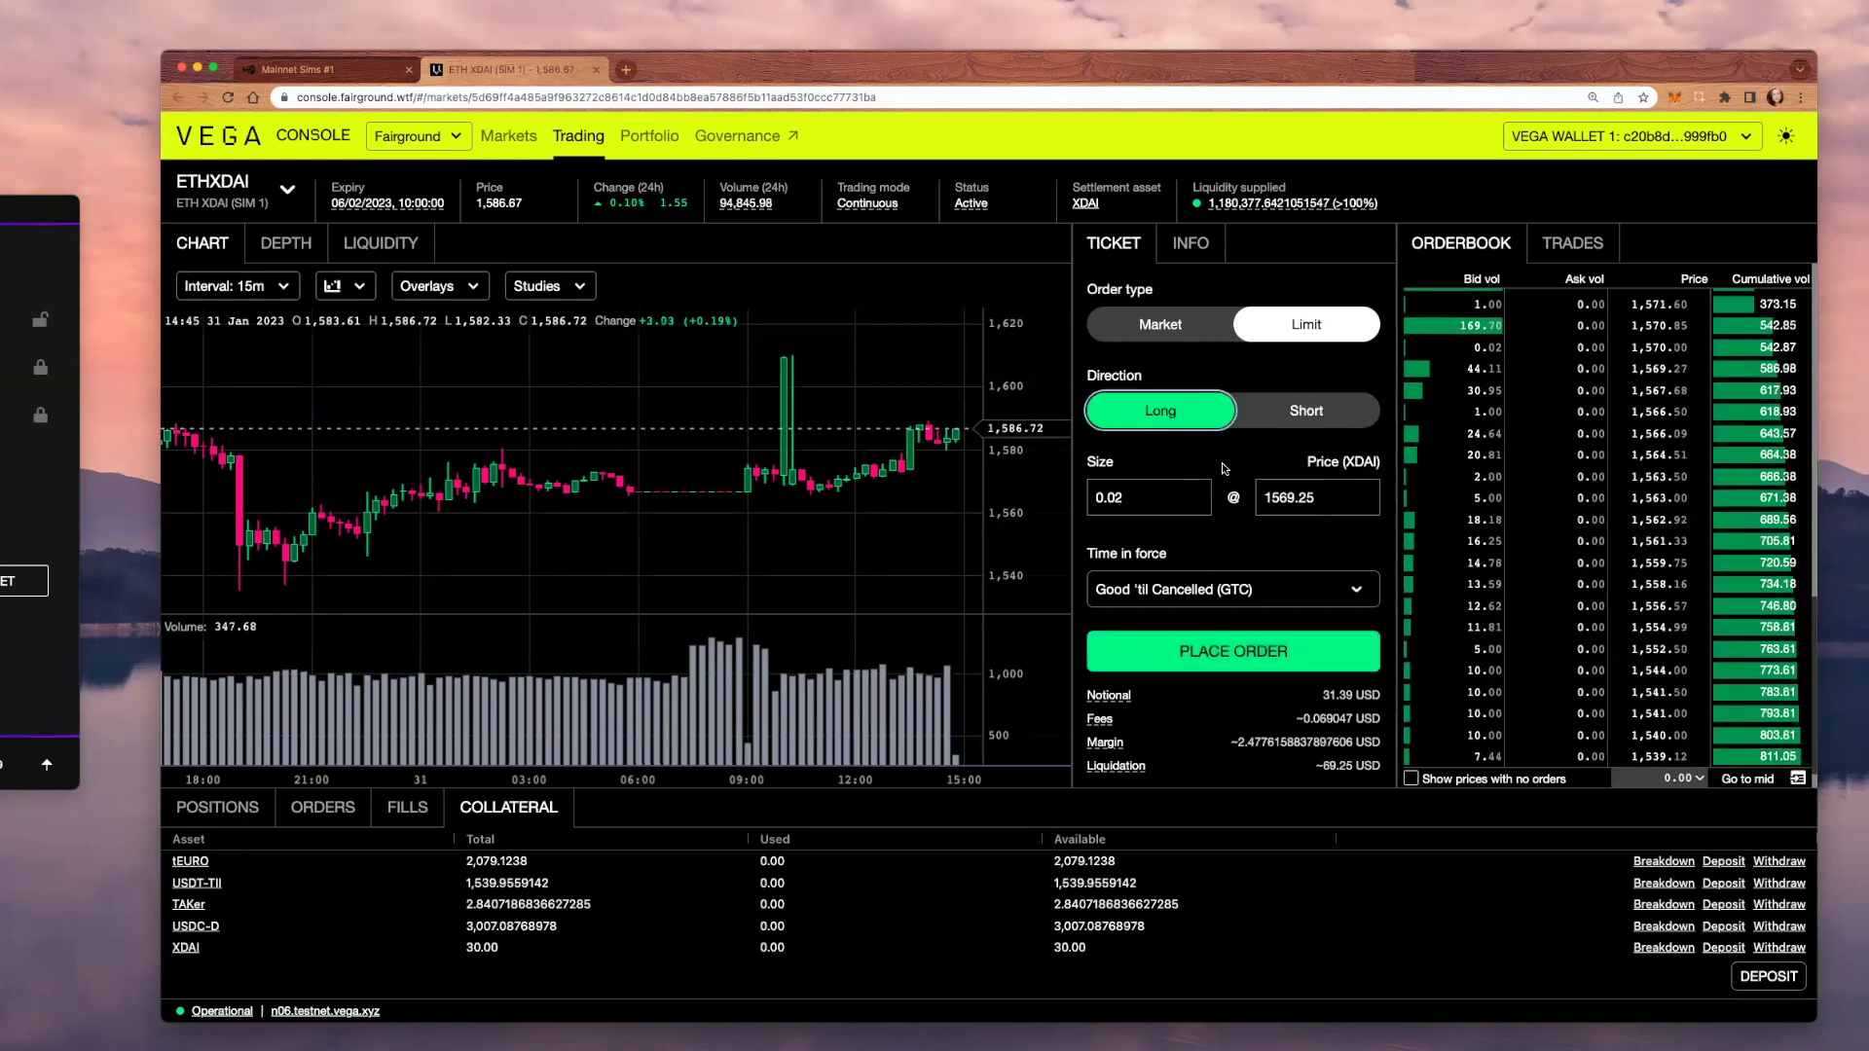
{"action": "mouse_move", "coordinate": [1316, 499]}
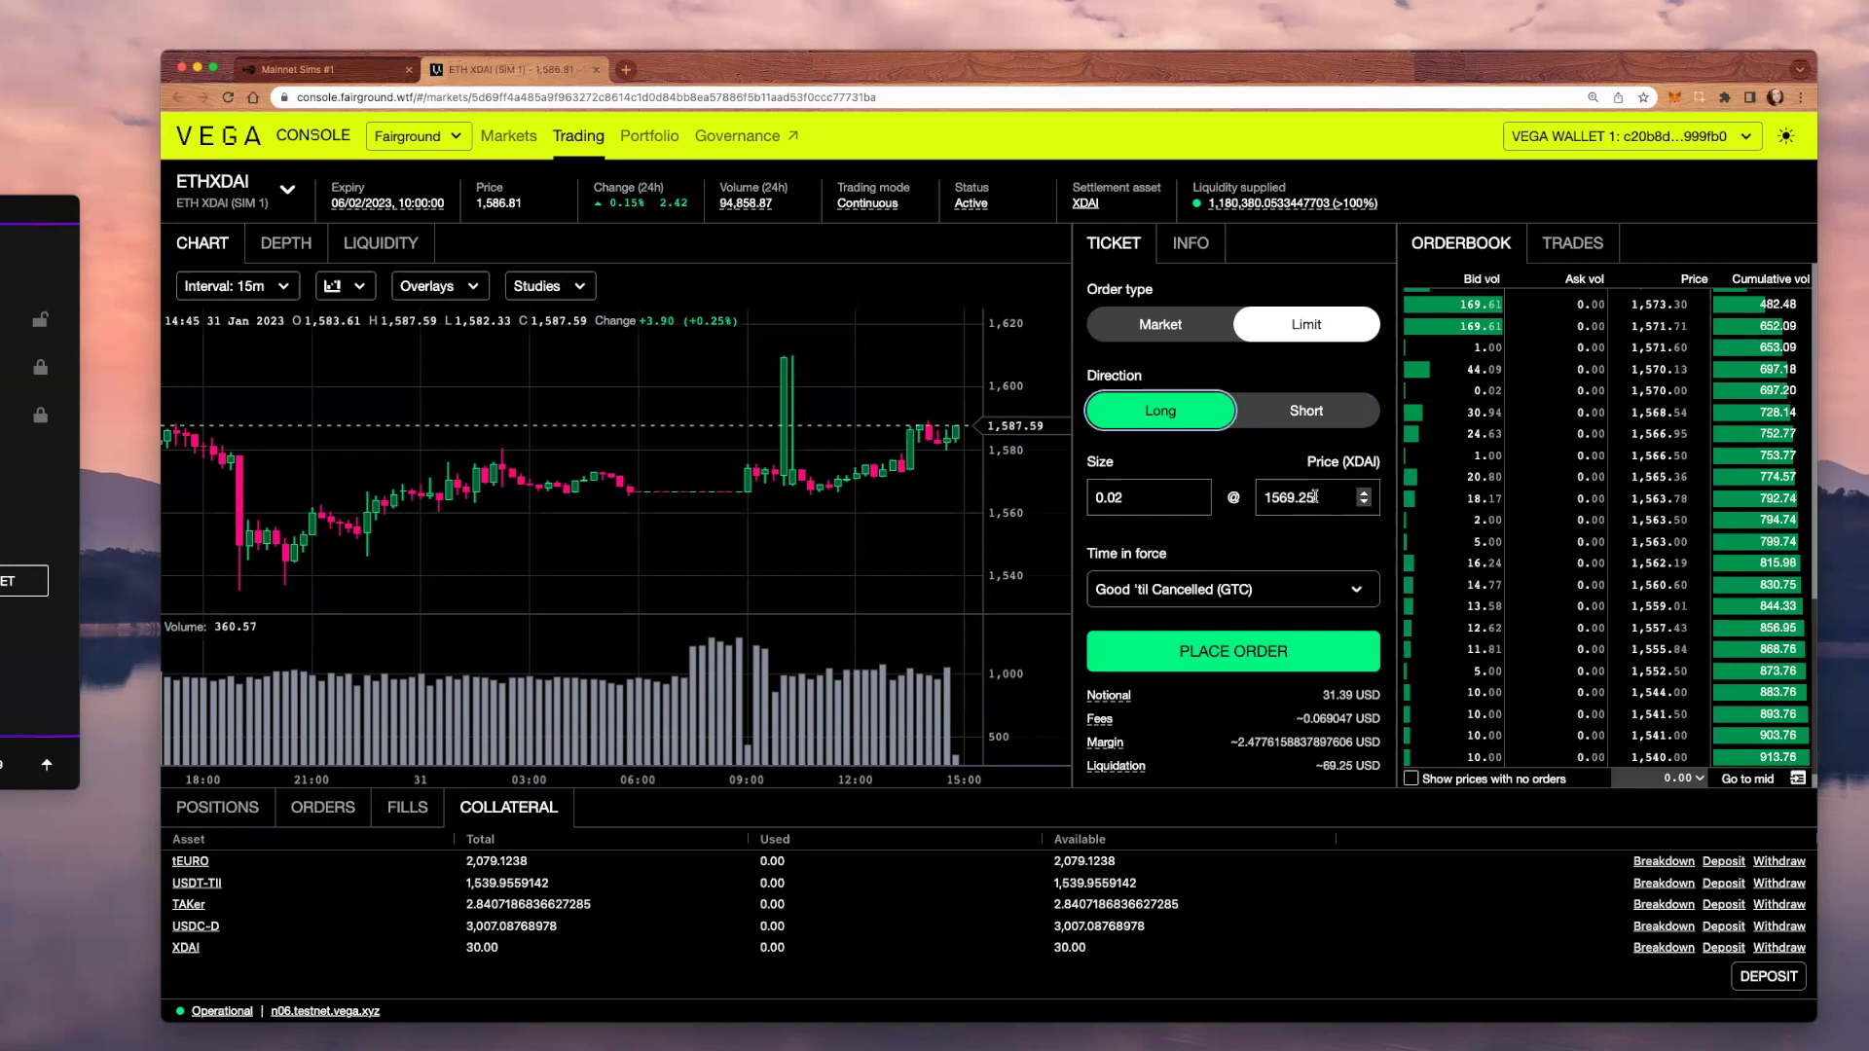
{"action": "left_click", "coordinate": [1322, 498]}
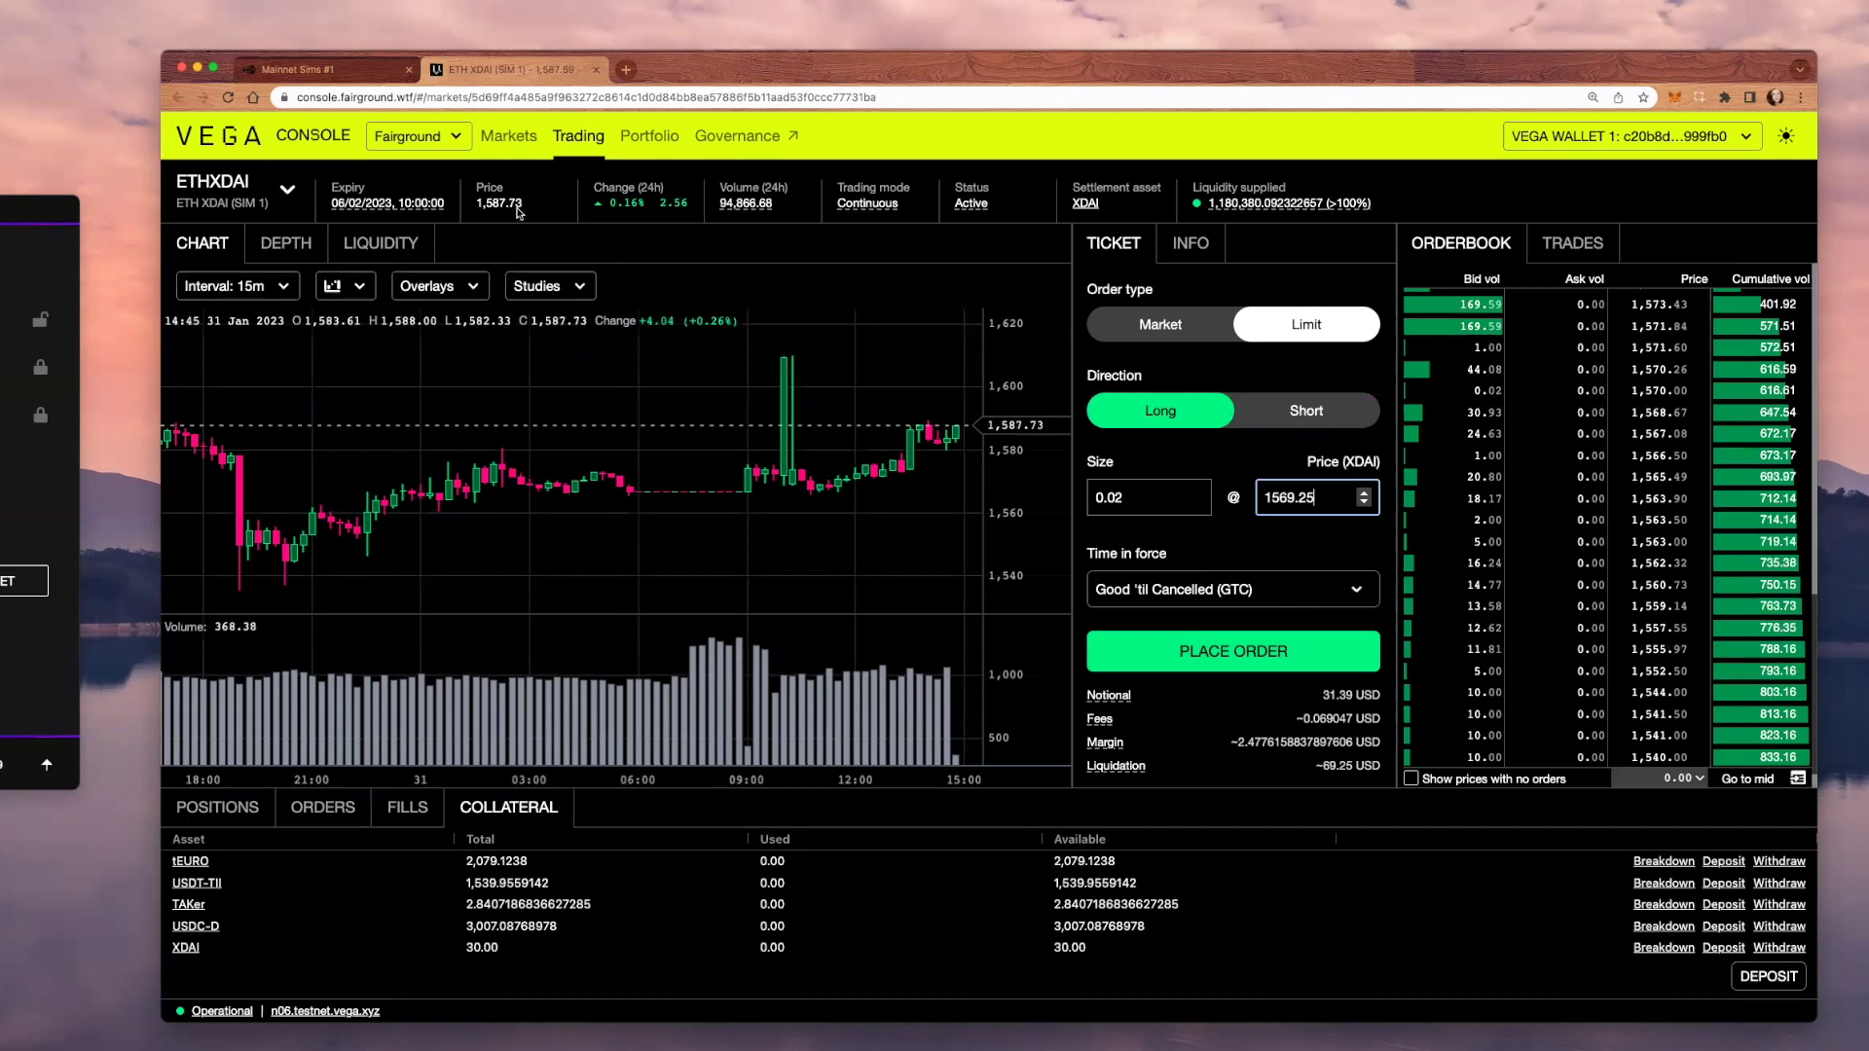
{"action": "left_click", "coordinate": [1327, 591]}
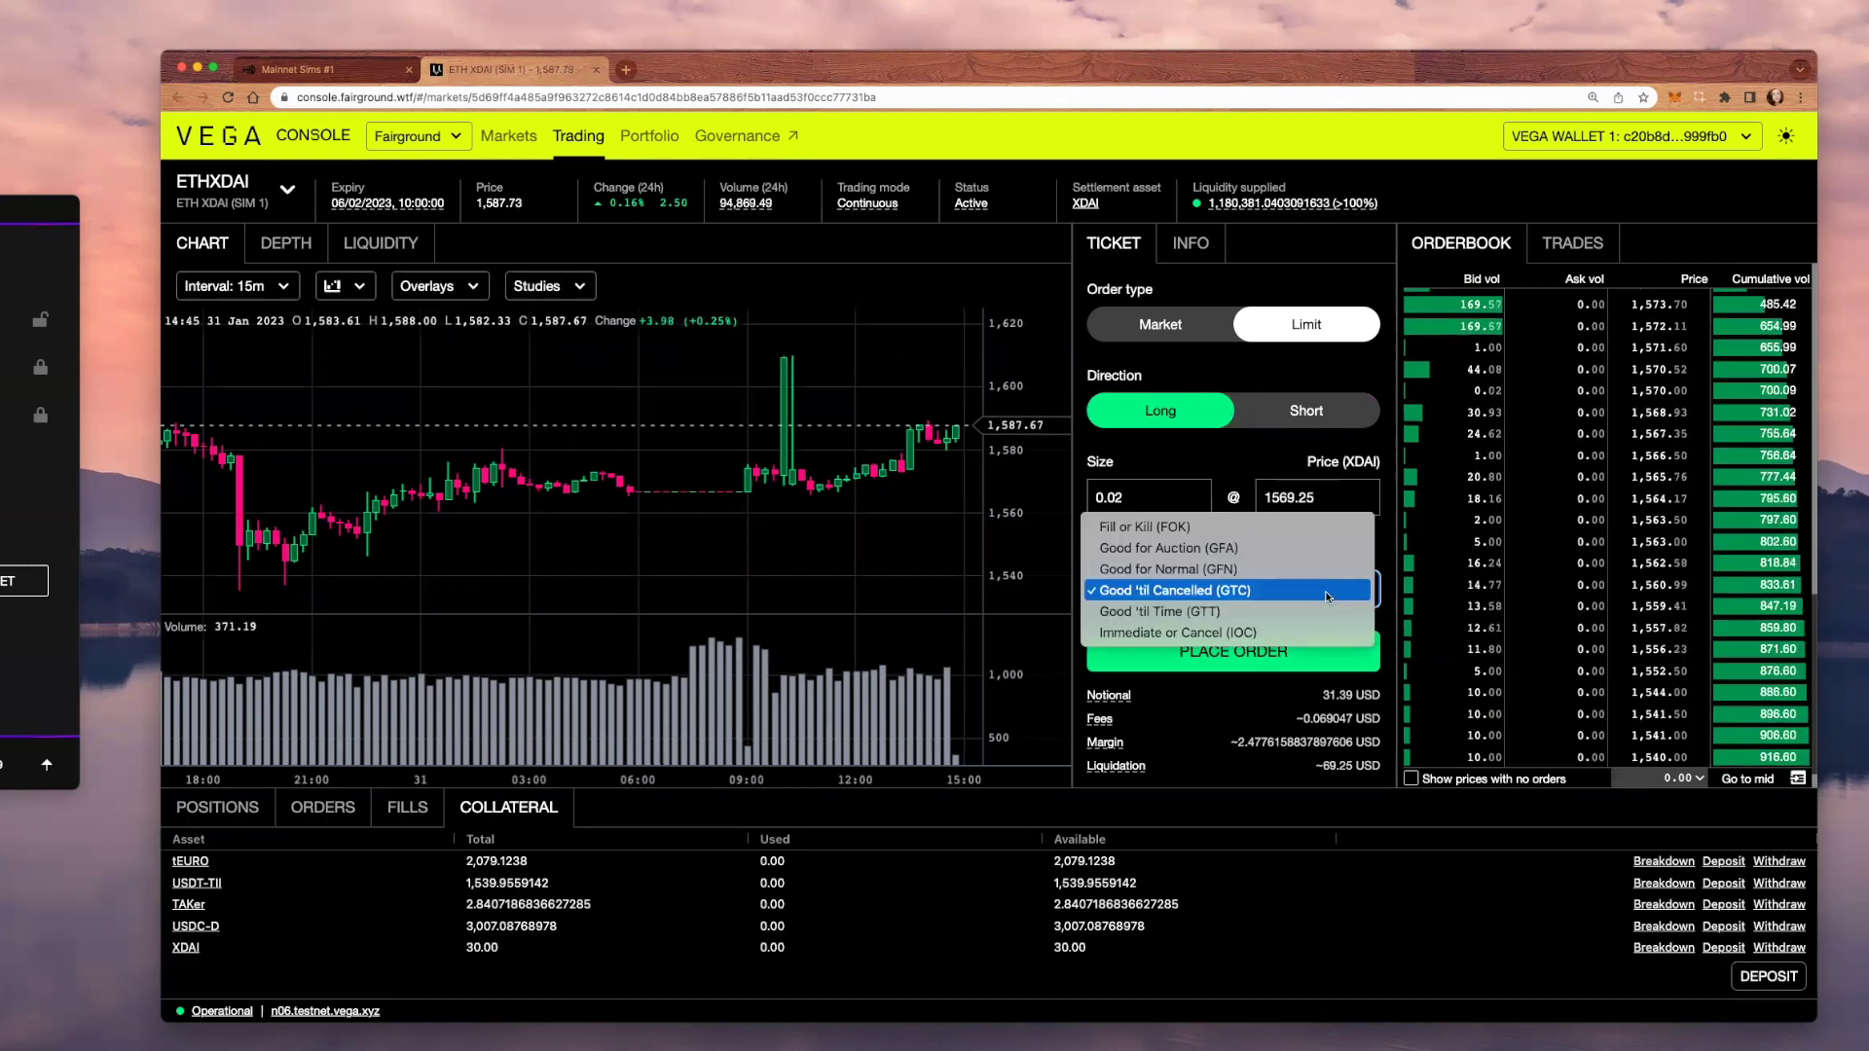
{"action": "left_click", "coordinate": [1326, 592]}
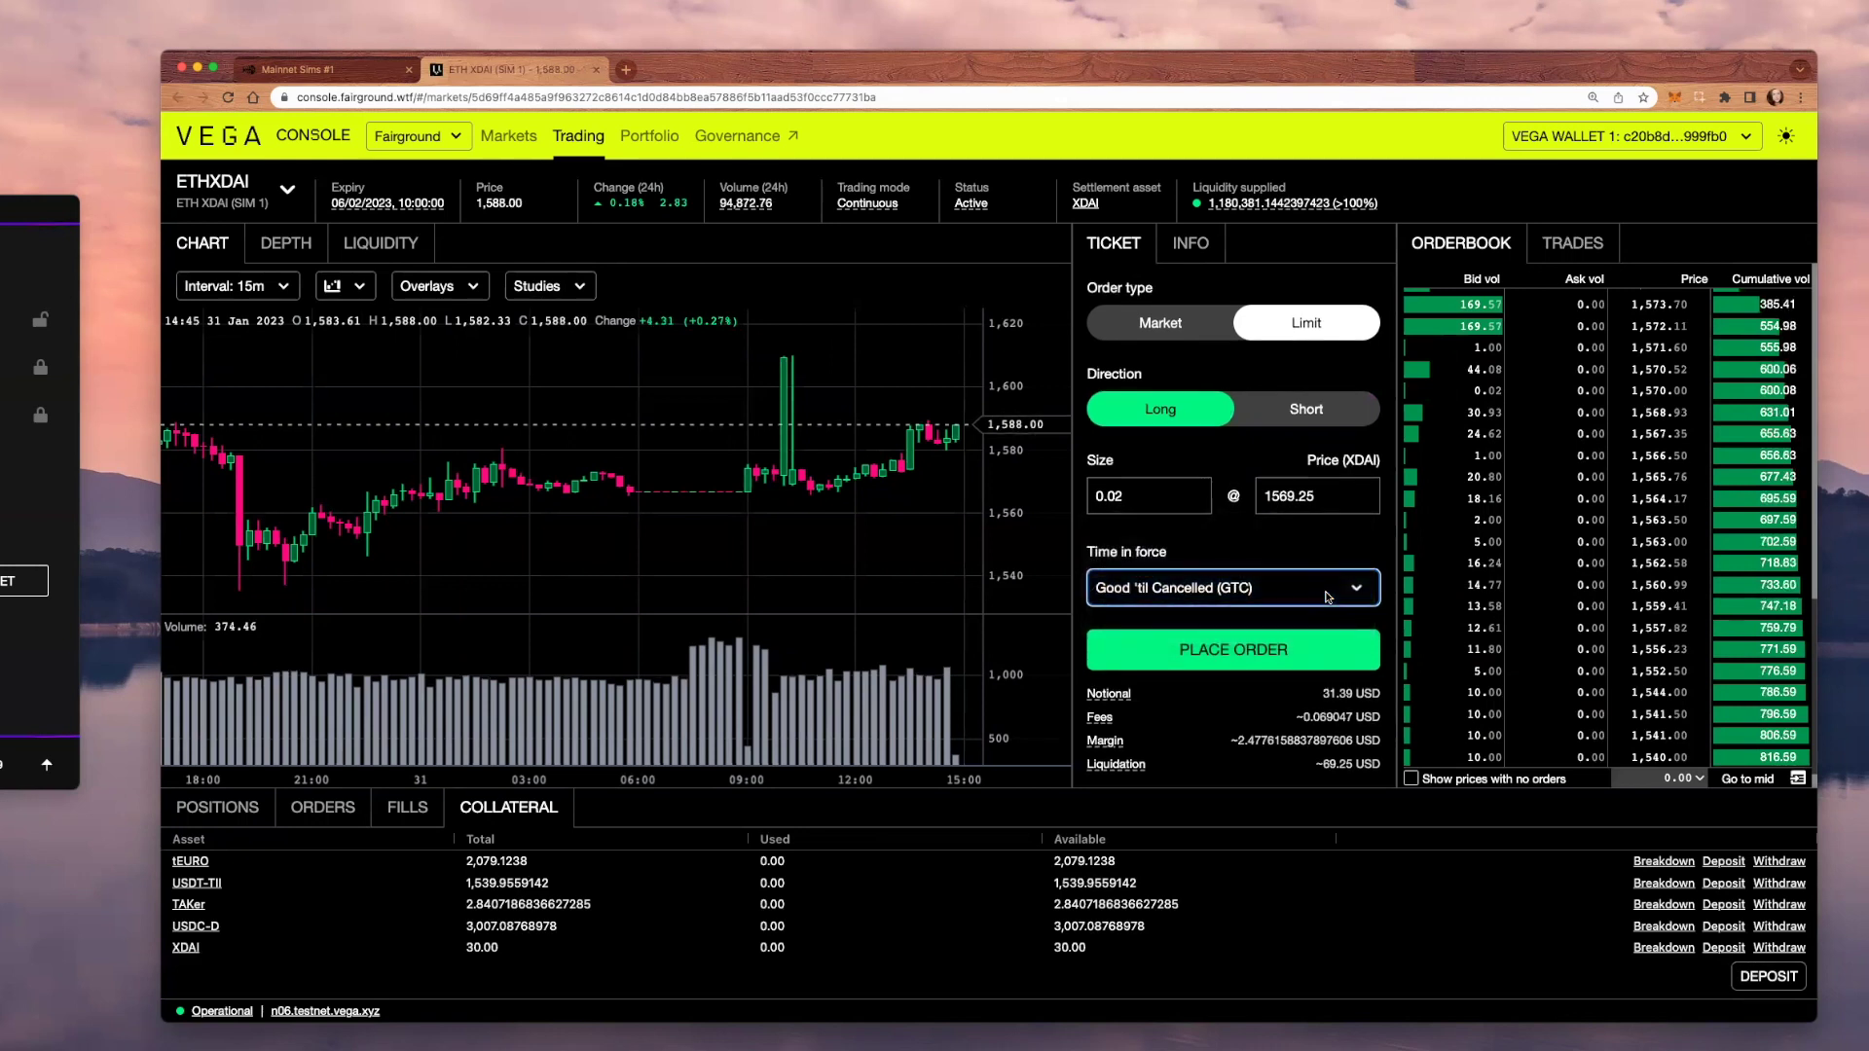
{"action": "left_click", "coordinate": [1335, 499]}
{"action": "type", "text": "1569.2"}
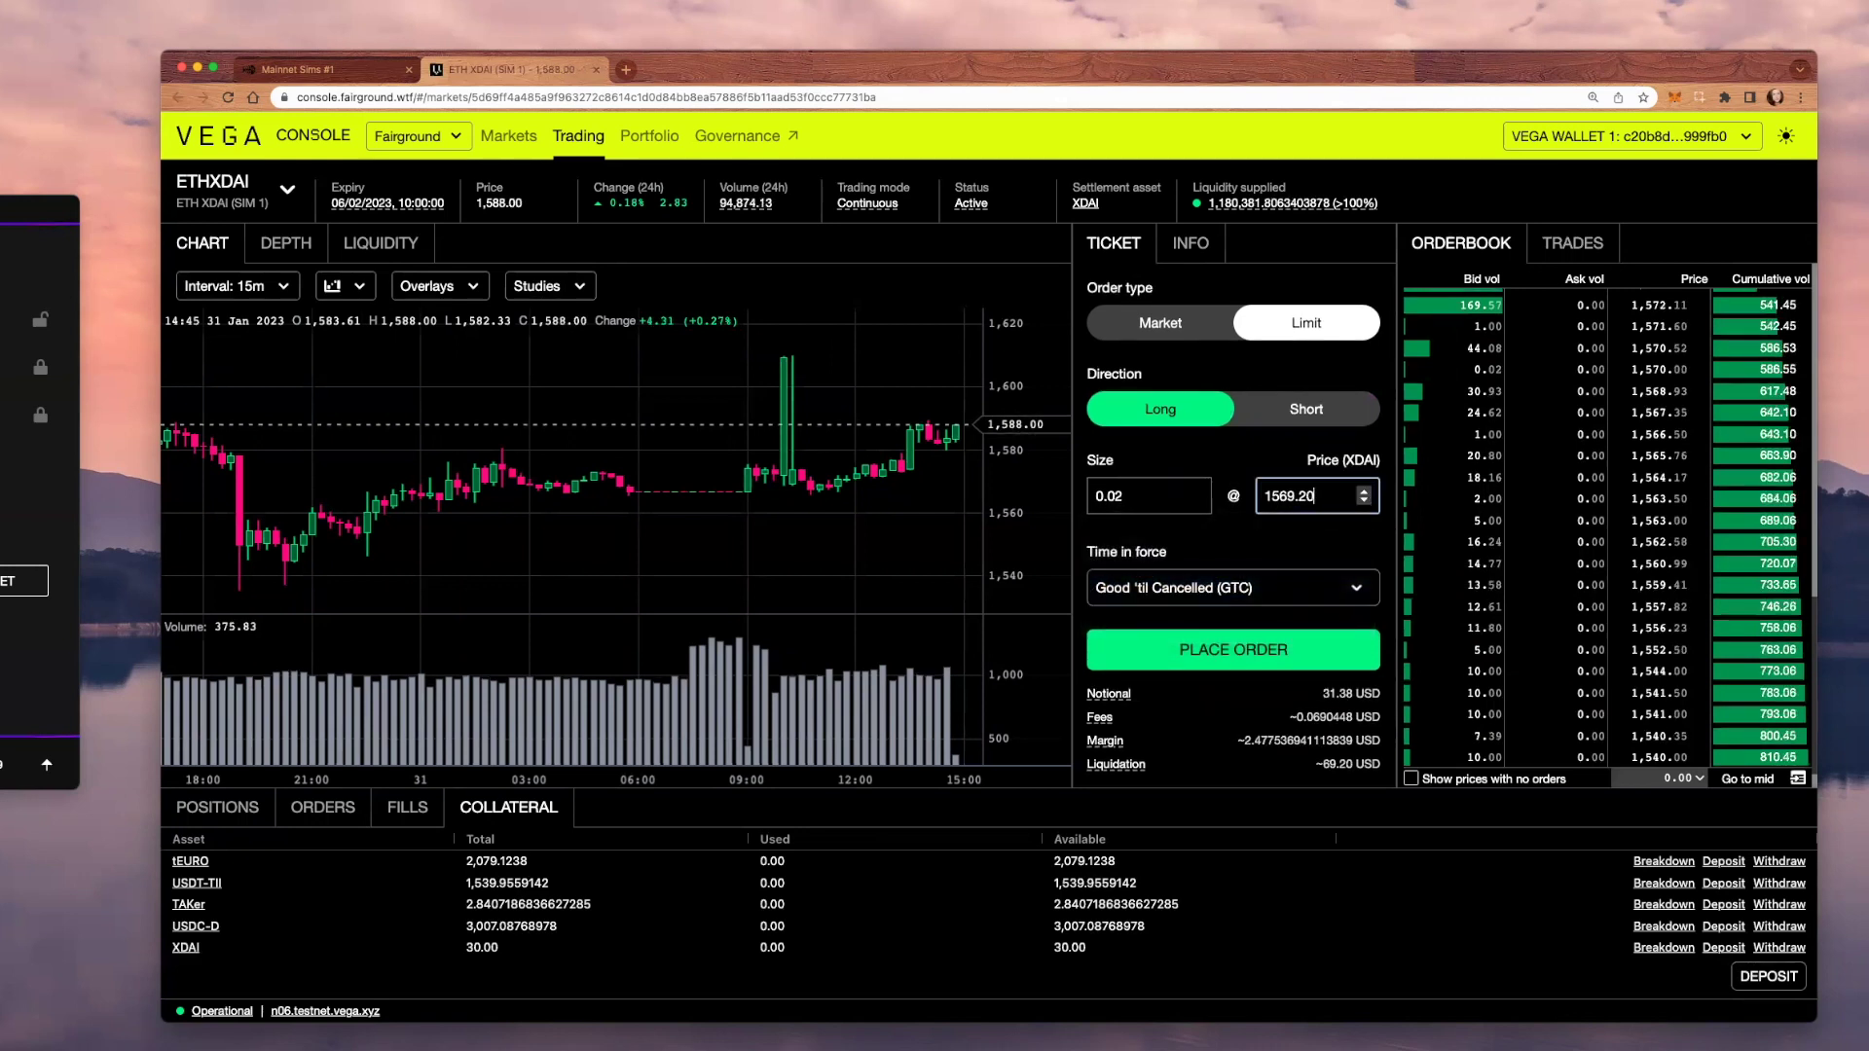
{"action": "key", "text": "BackSpace"}
{"action": "key", "text": "BackSpace"}
{"action": "key", "text": "BackSpace"}
{"action": "type", "text": "6.20"}
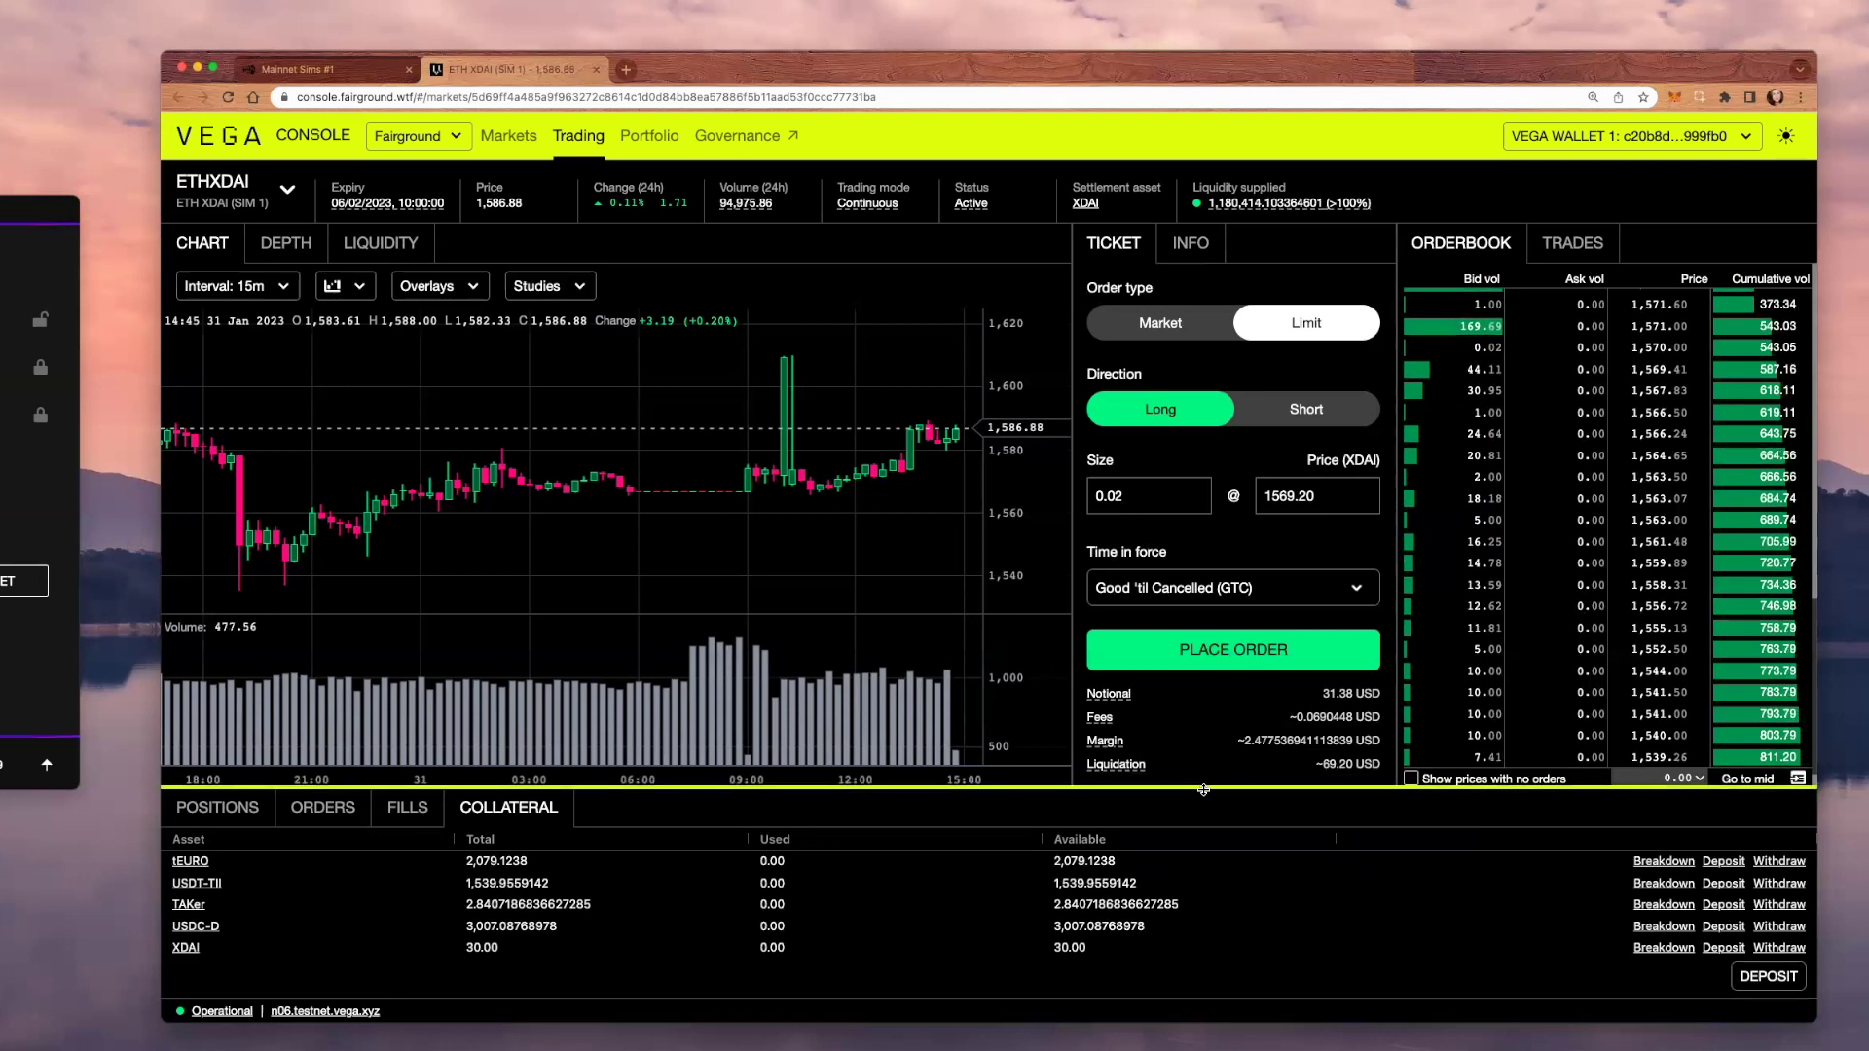
{"action": "left_click_drag", "start_coordinate": [1201, 790], "coordinate": [1205, 787]}
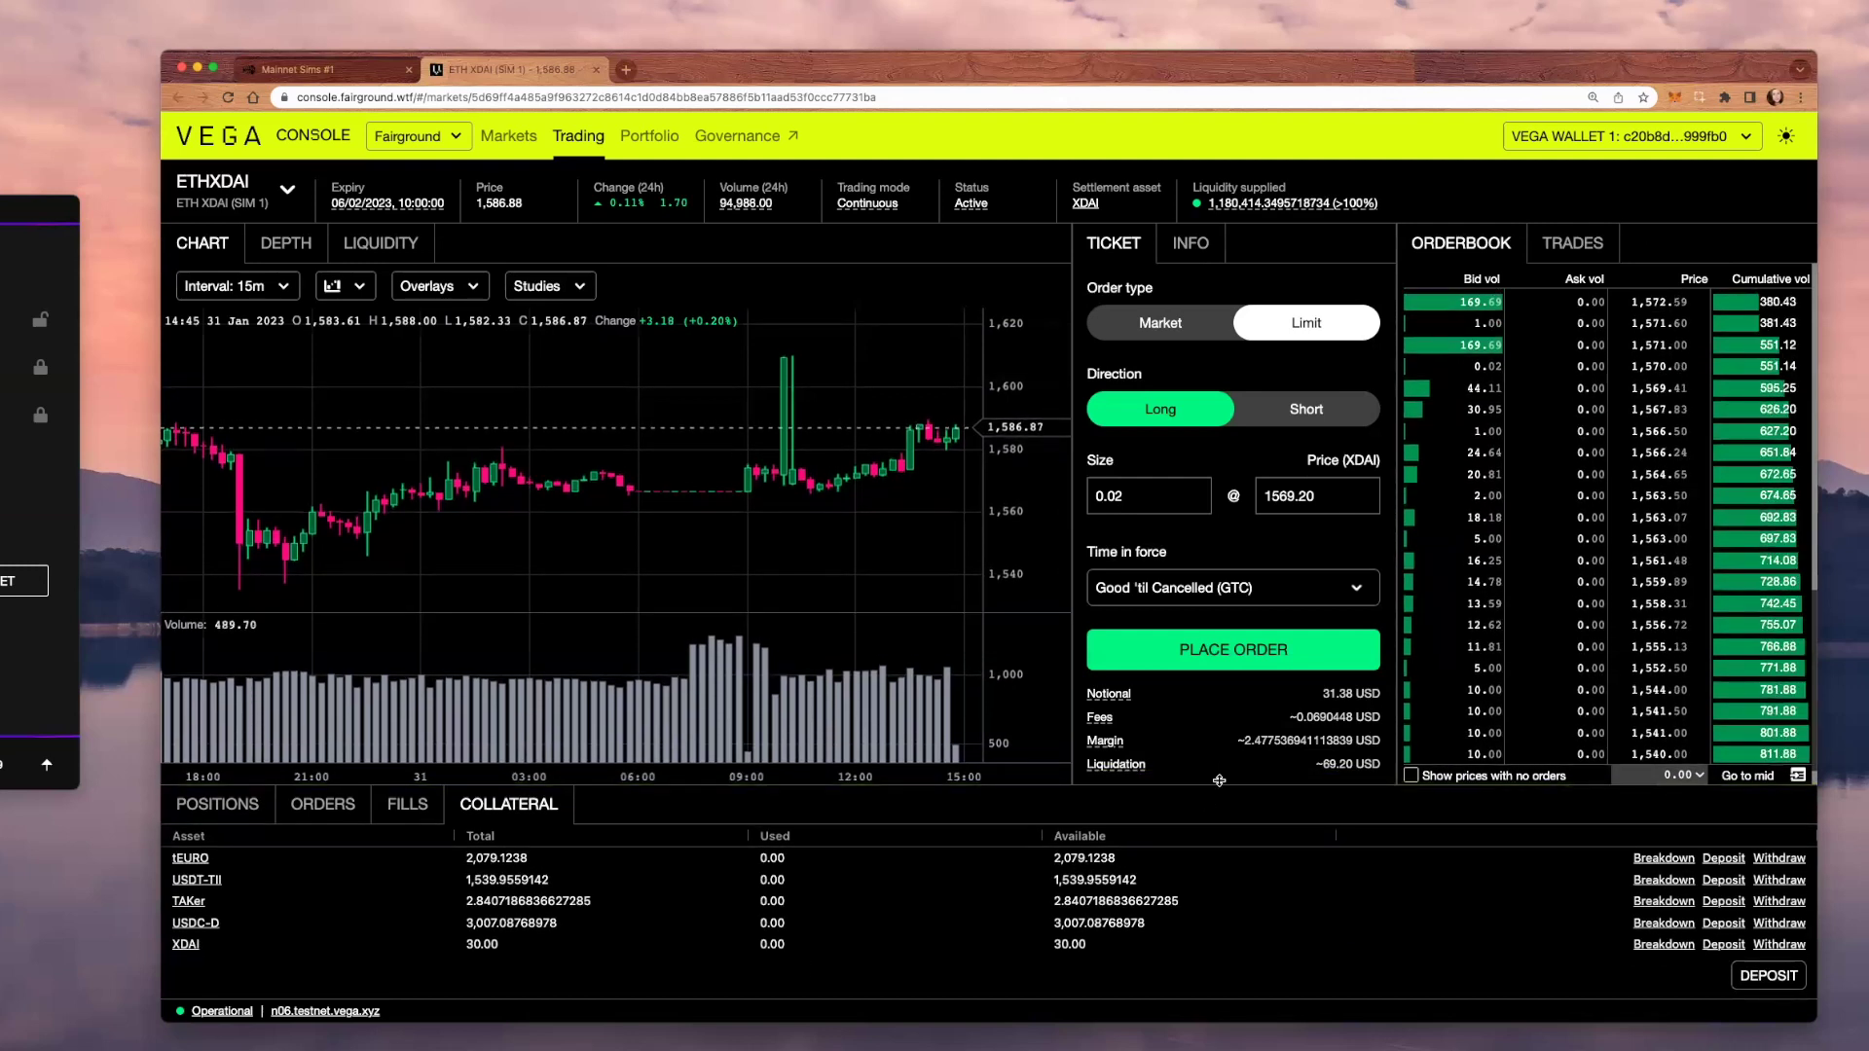
{"action": "left_click_drag", "start_coordinate": [1219, 782], "coordinate": [1226, 759]}
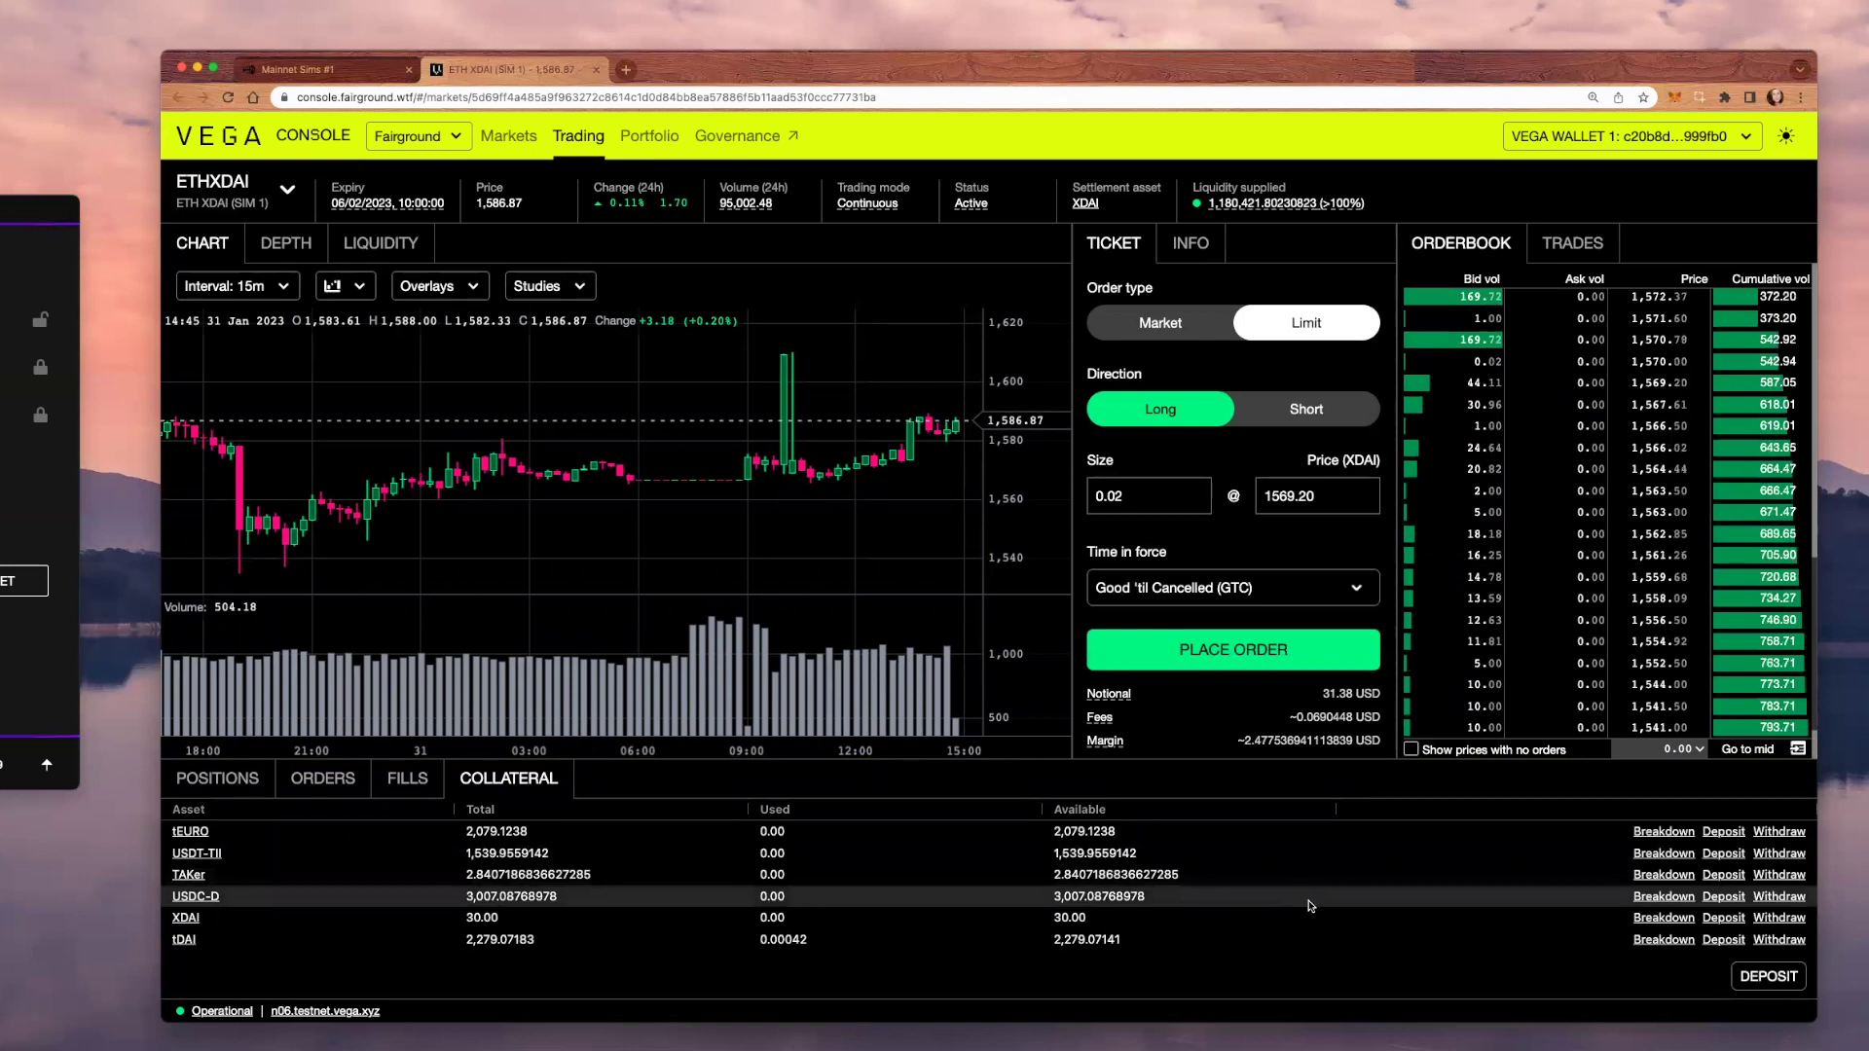
{"action": "left_click_drag", "start_coordinate": [1355, 759], "coordinate": [1356, 676]}
Place the 0.02 ETHXDAI limit order and approve it in Vega Wallet
{"action": "left_click", "coordinate": [1298, 651]}
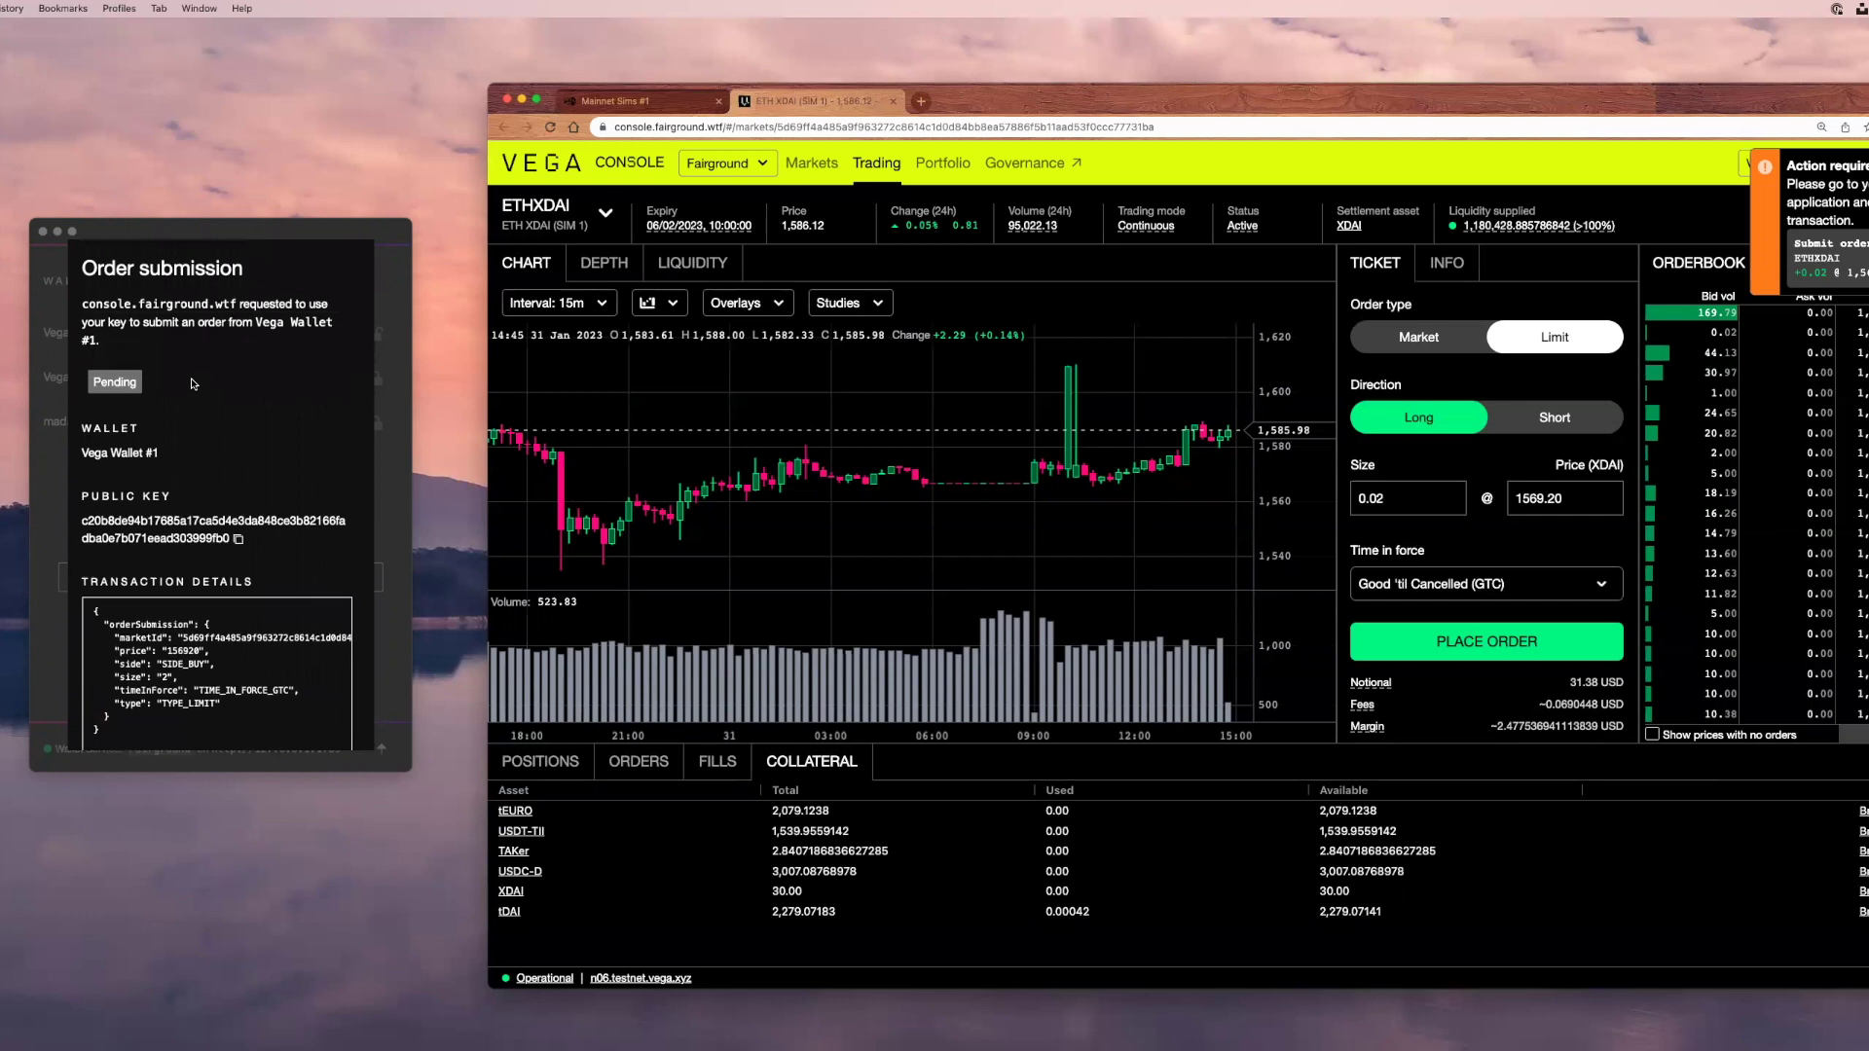
{"action": "scroll", "coordinate": [189, 382], "scroll_direction": "down", "scroll_amount": 3}
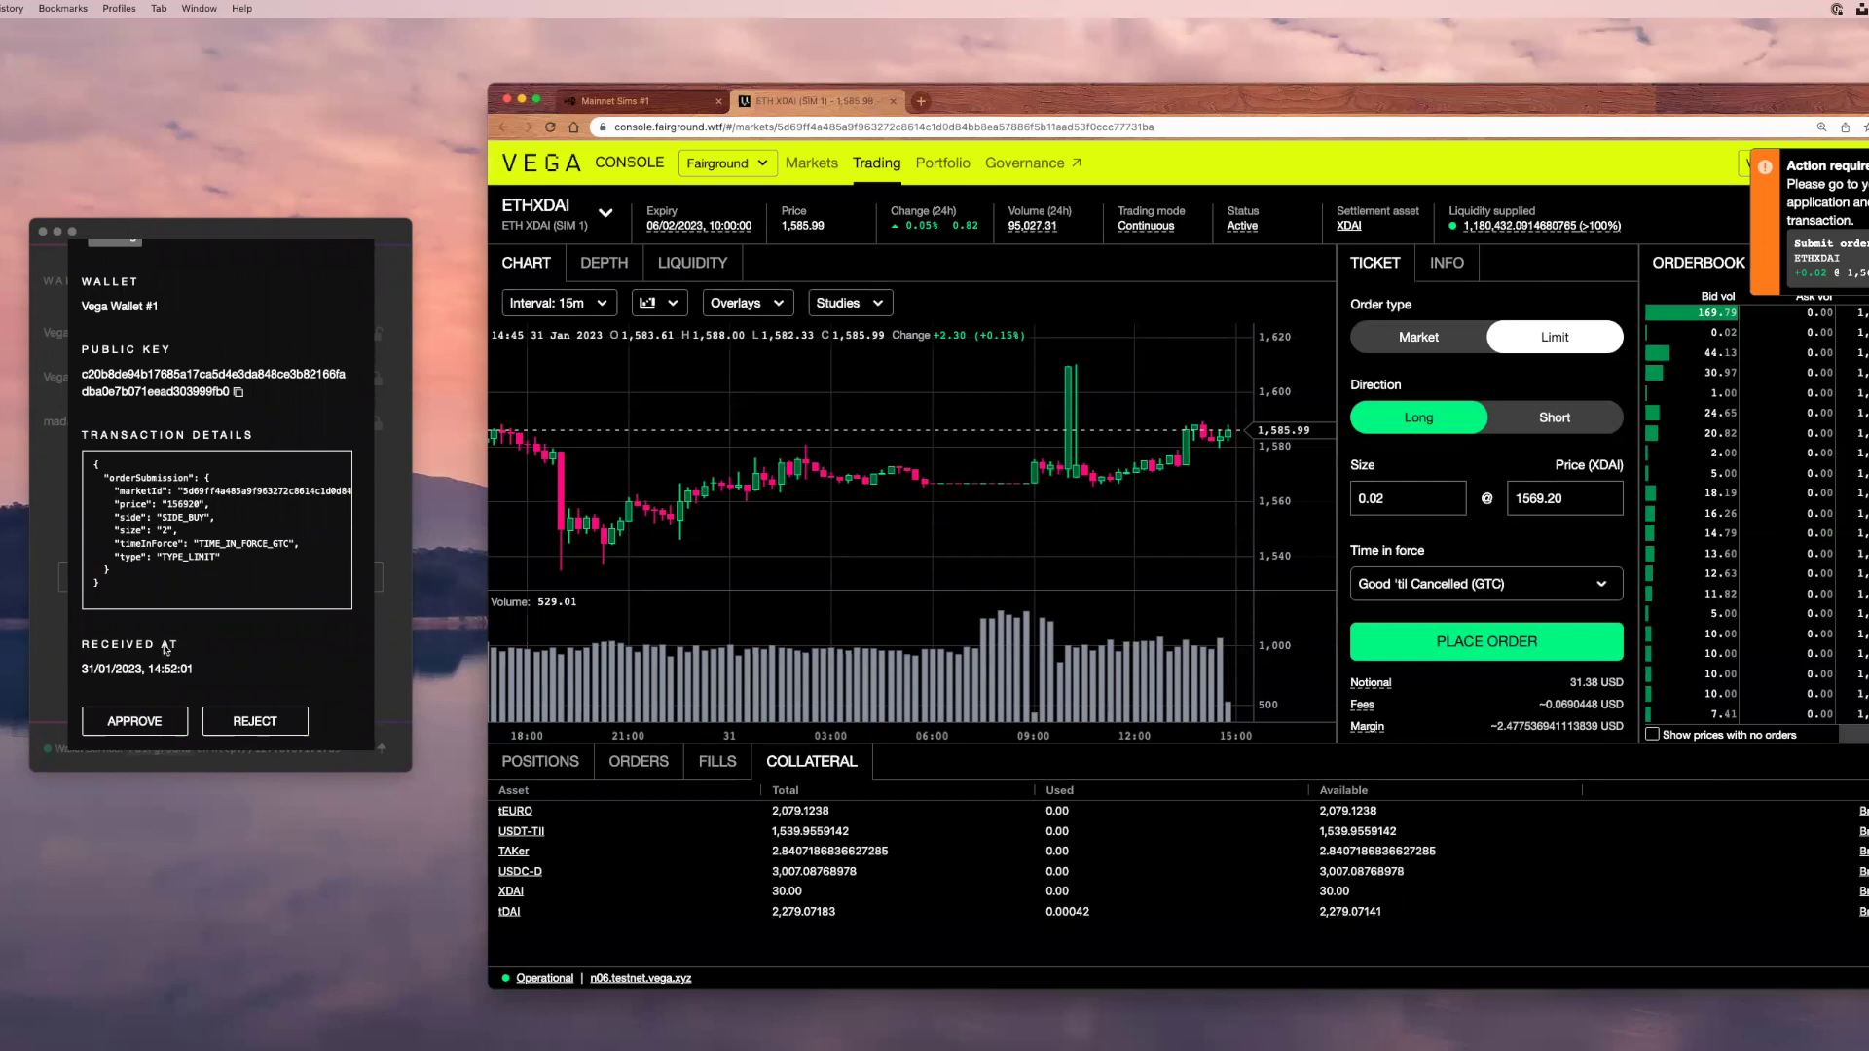
{"action": "left_click", "coordinate": [121, 722]}
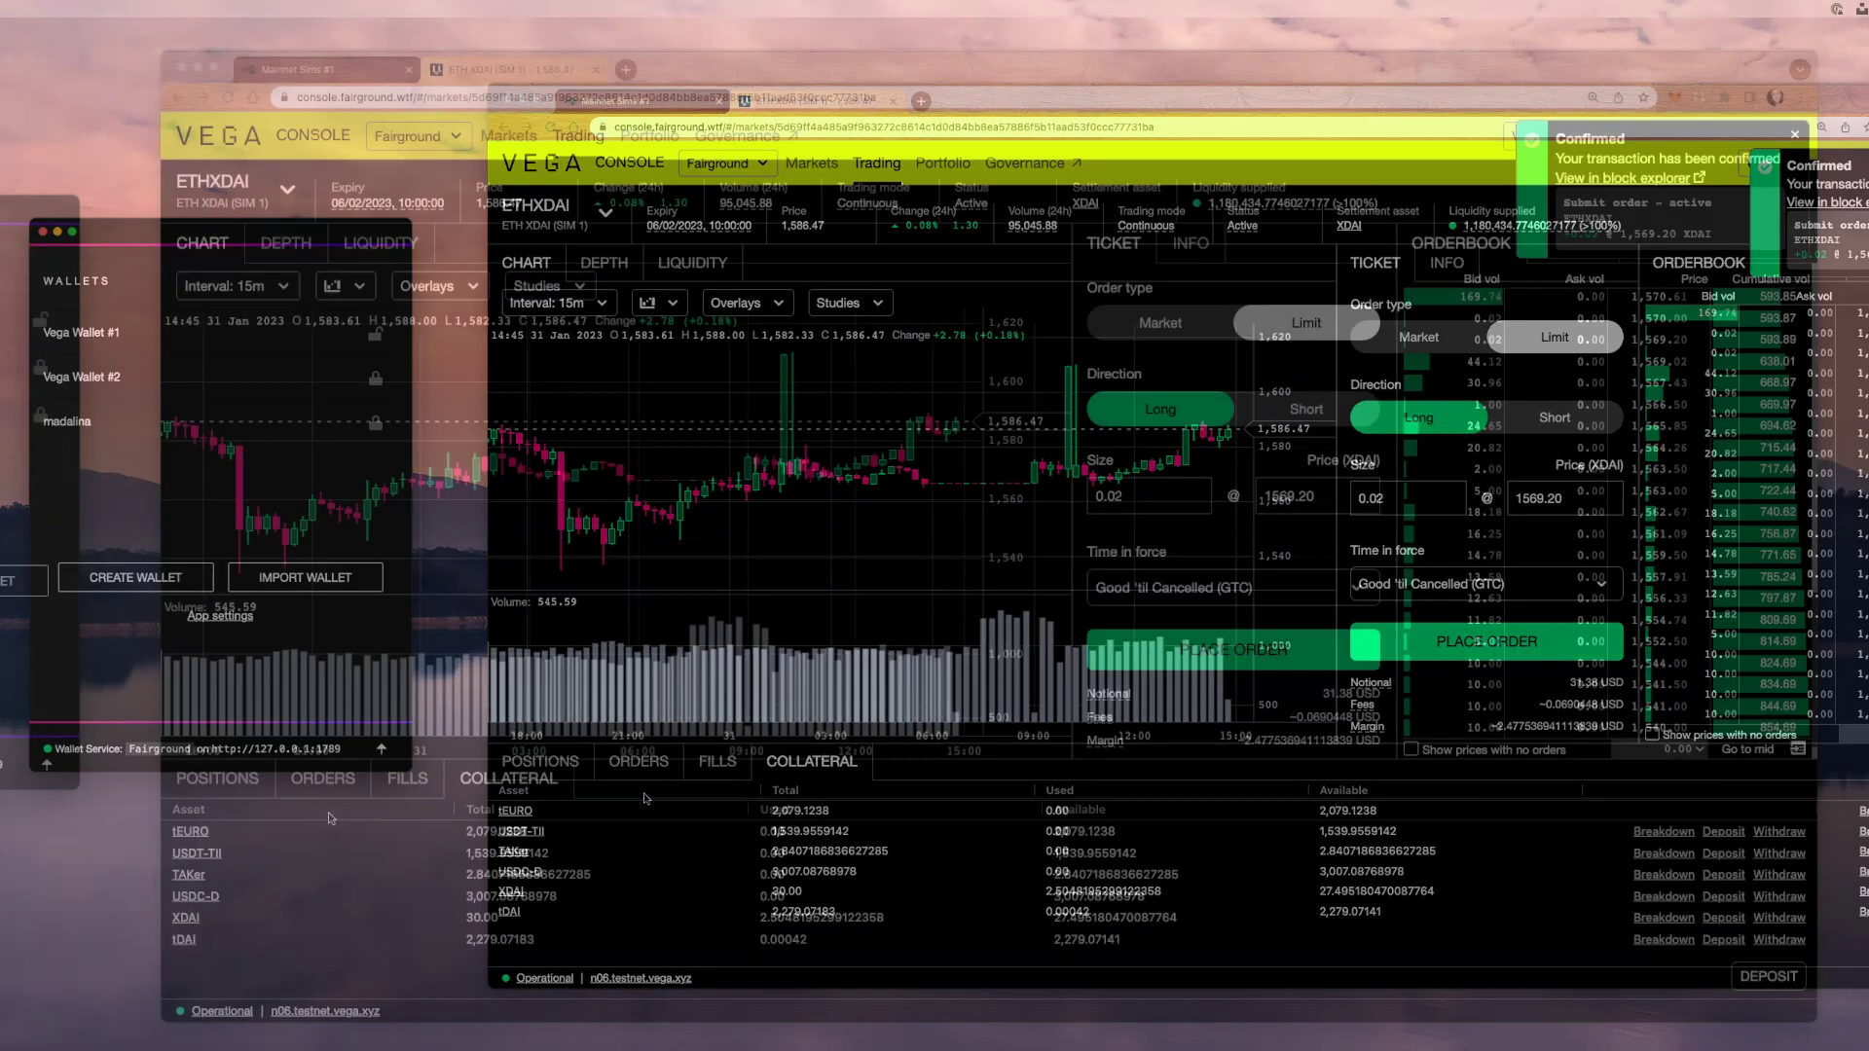
Show the Orders tab and give the upper trading panes slightly more height
{"action": "left_click", "coordinate": [638, 763]}
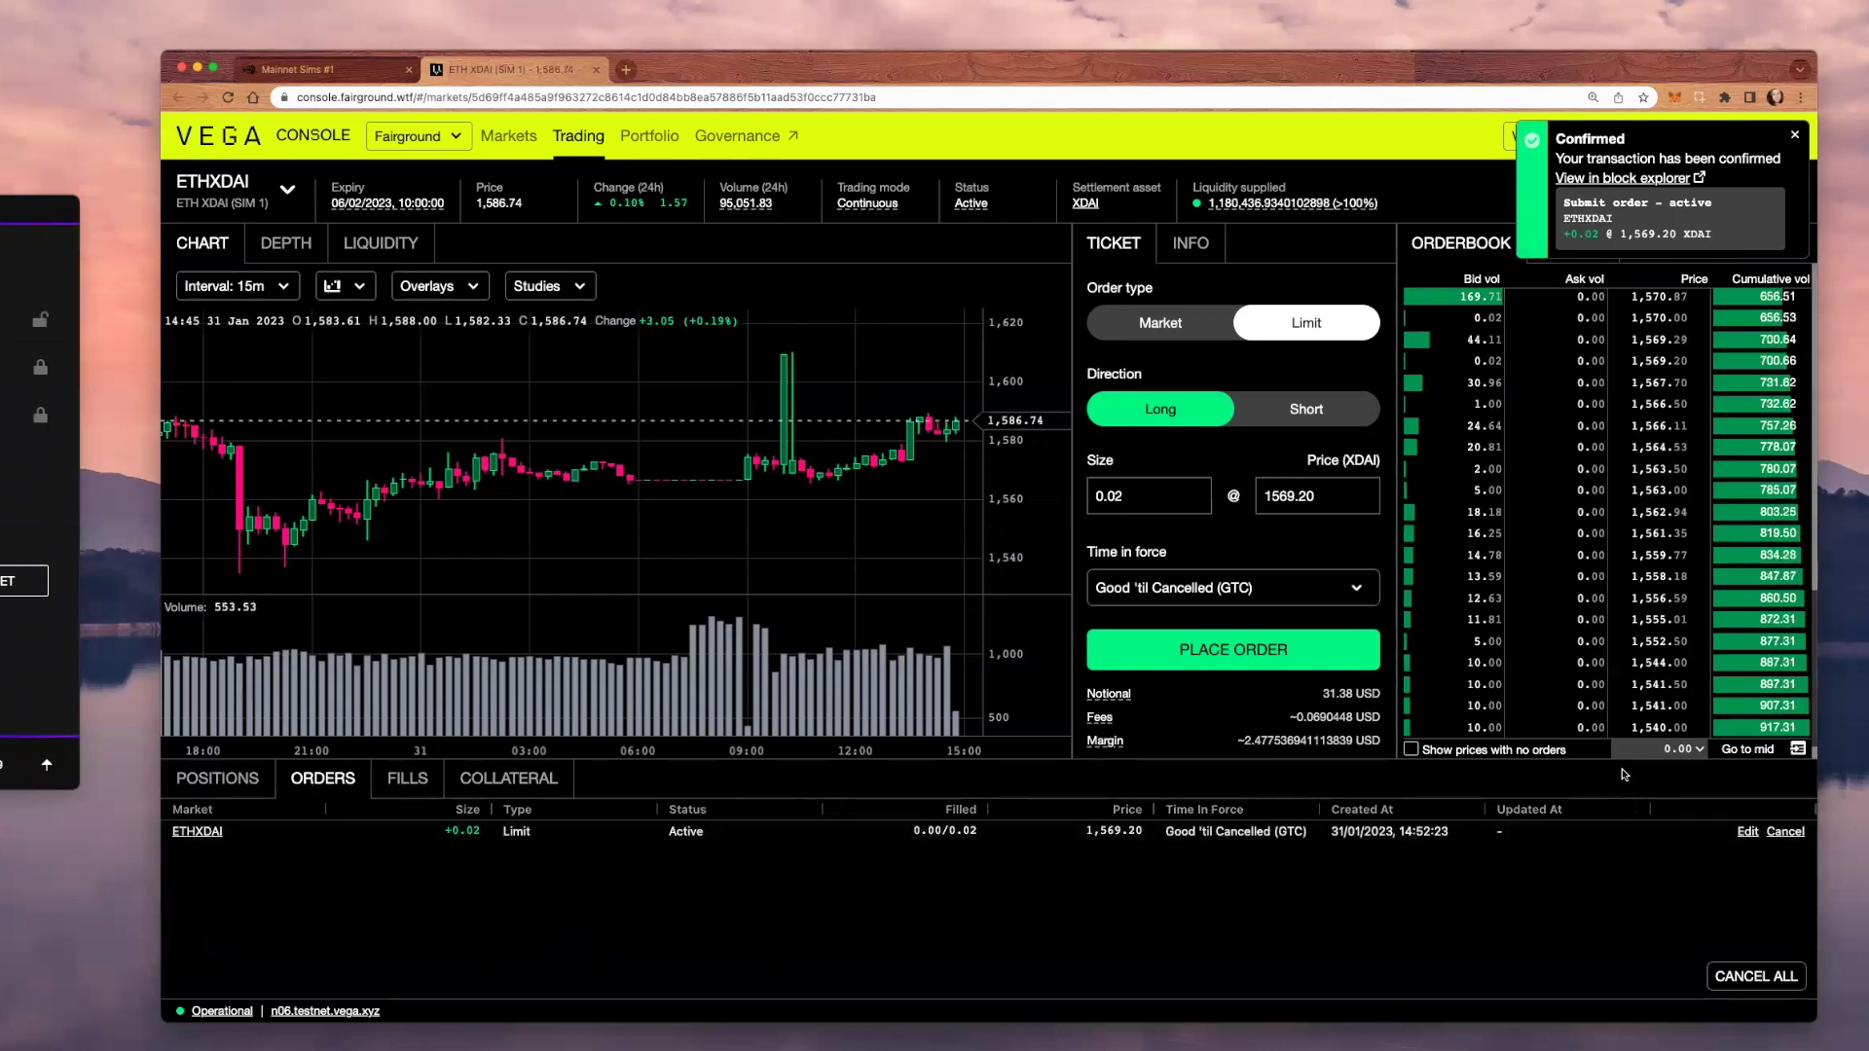
{"action": "left_click_drag", "start_coordinate": [1625, 761], "coordinate": [1620, 754]}
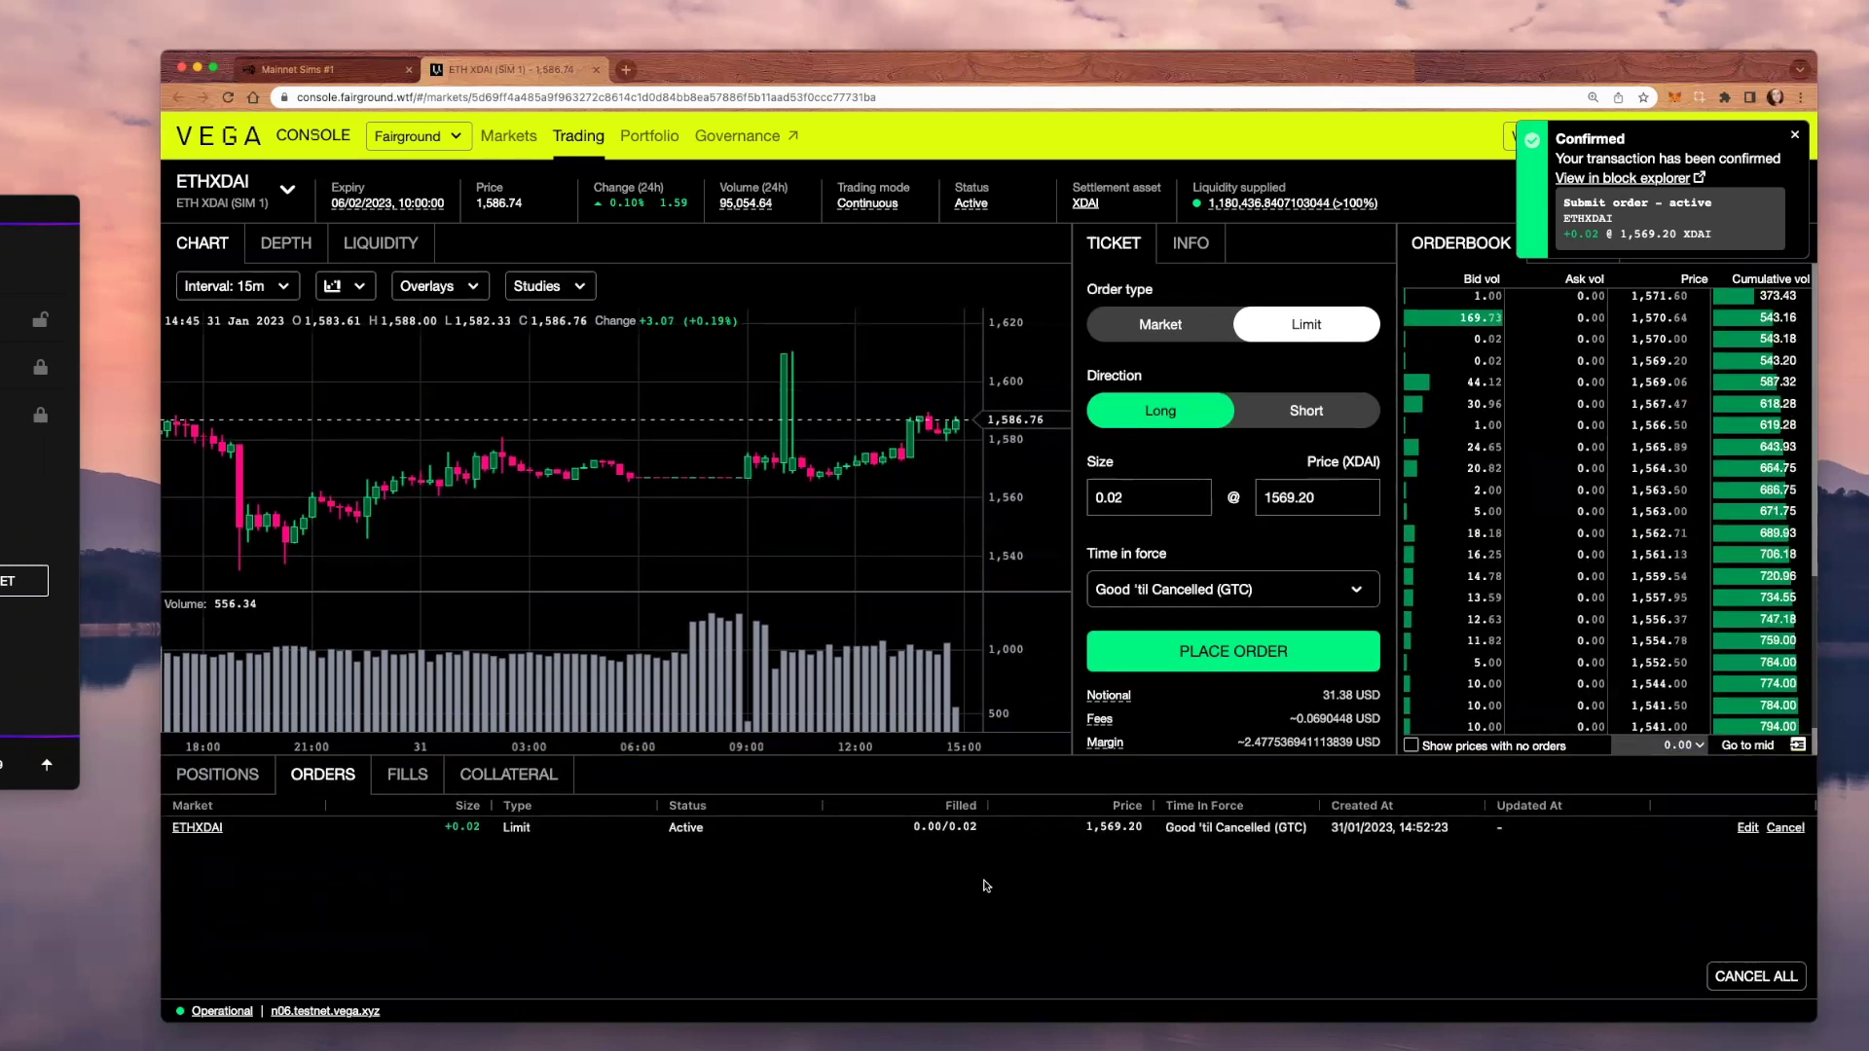
Show the ETHXDAI market info and review its current fees breakdown
{"action": "left_click", "coordinate": [1191, 246]}
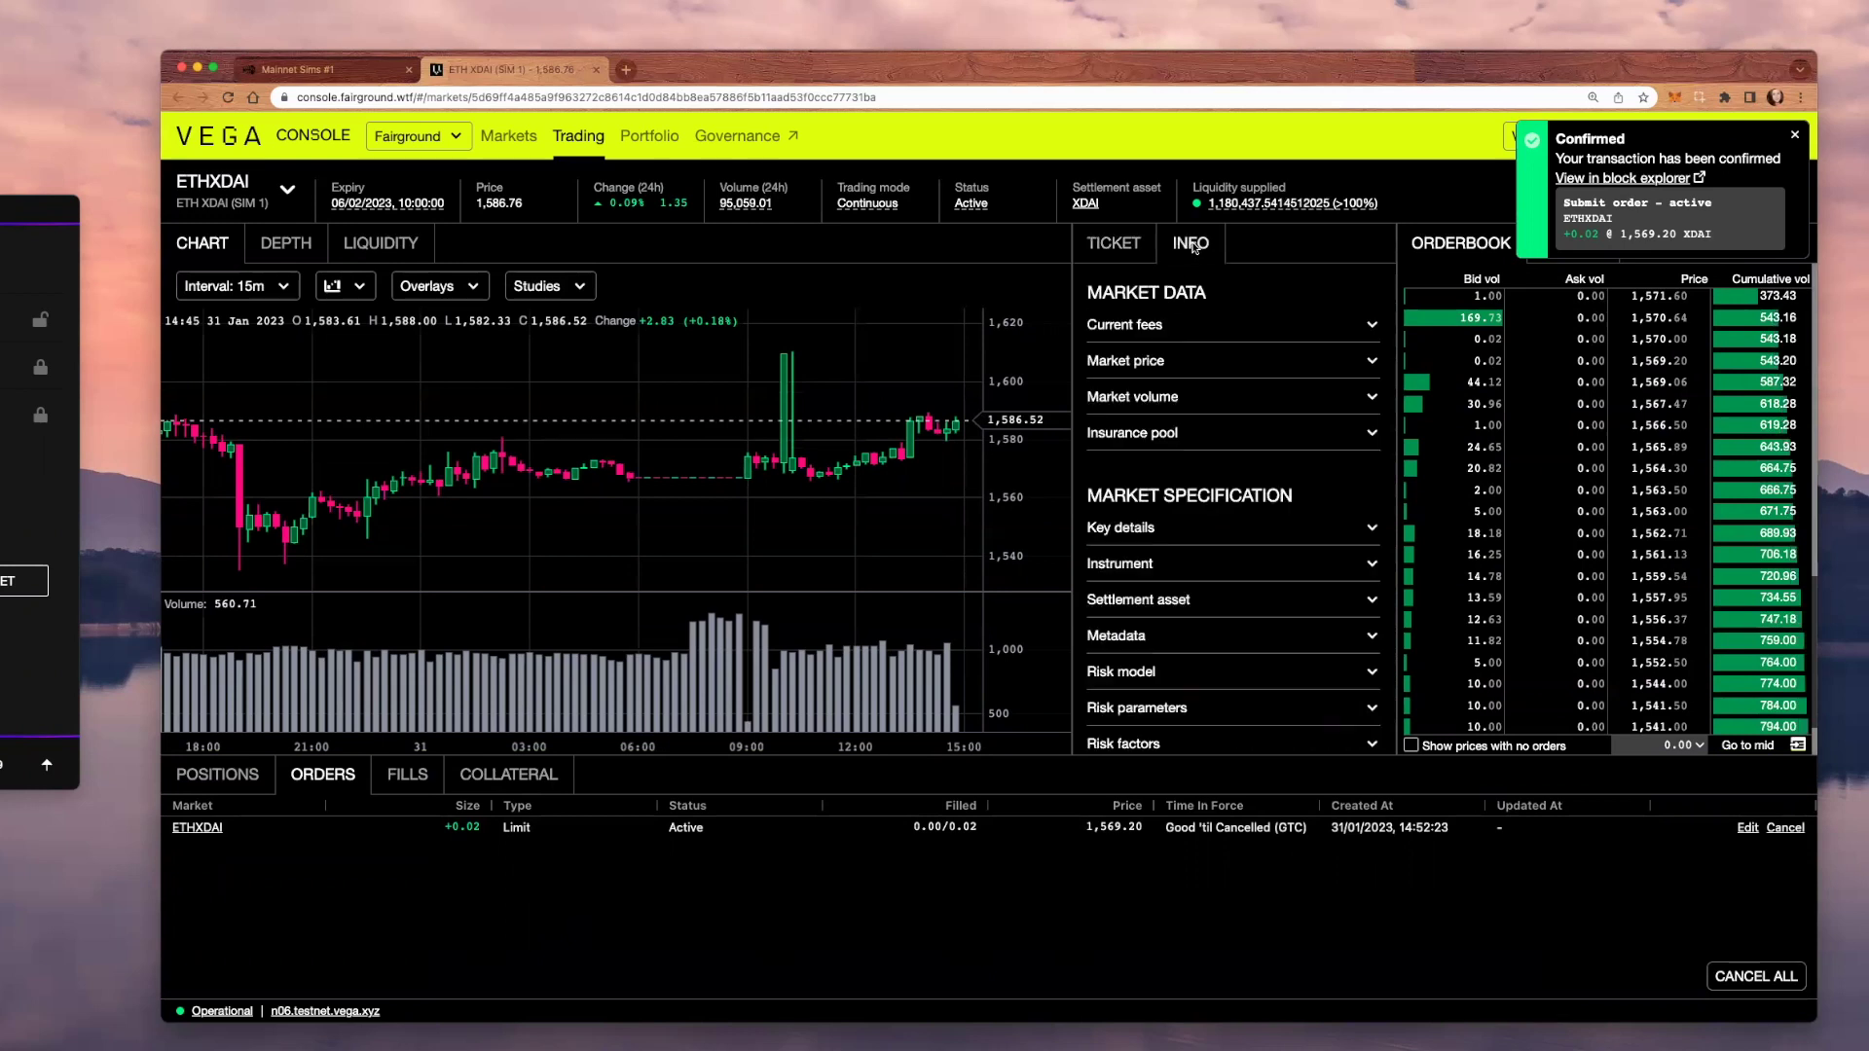
{"action": "left_click", "coordinate": [1796, 138]}
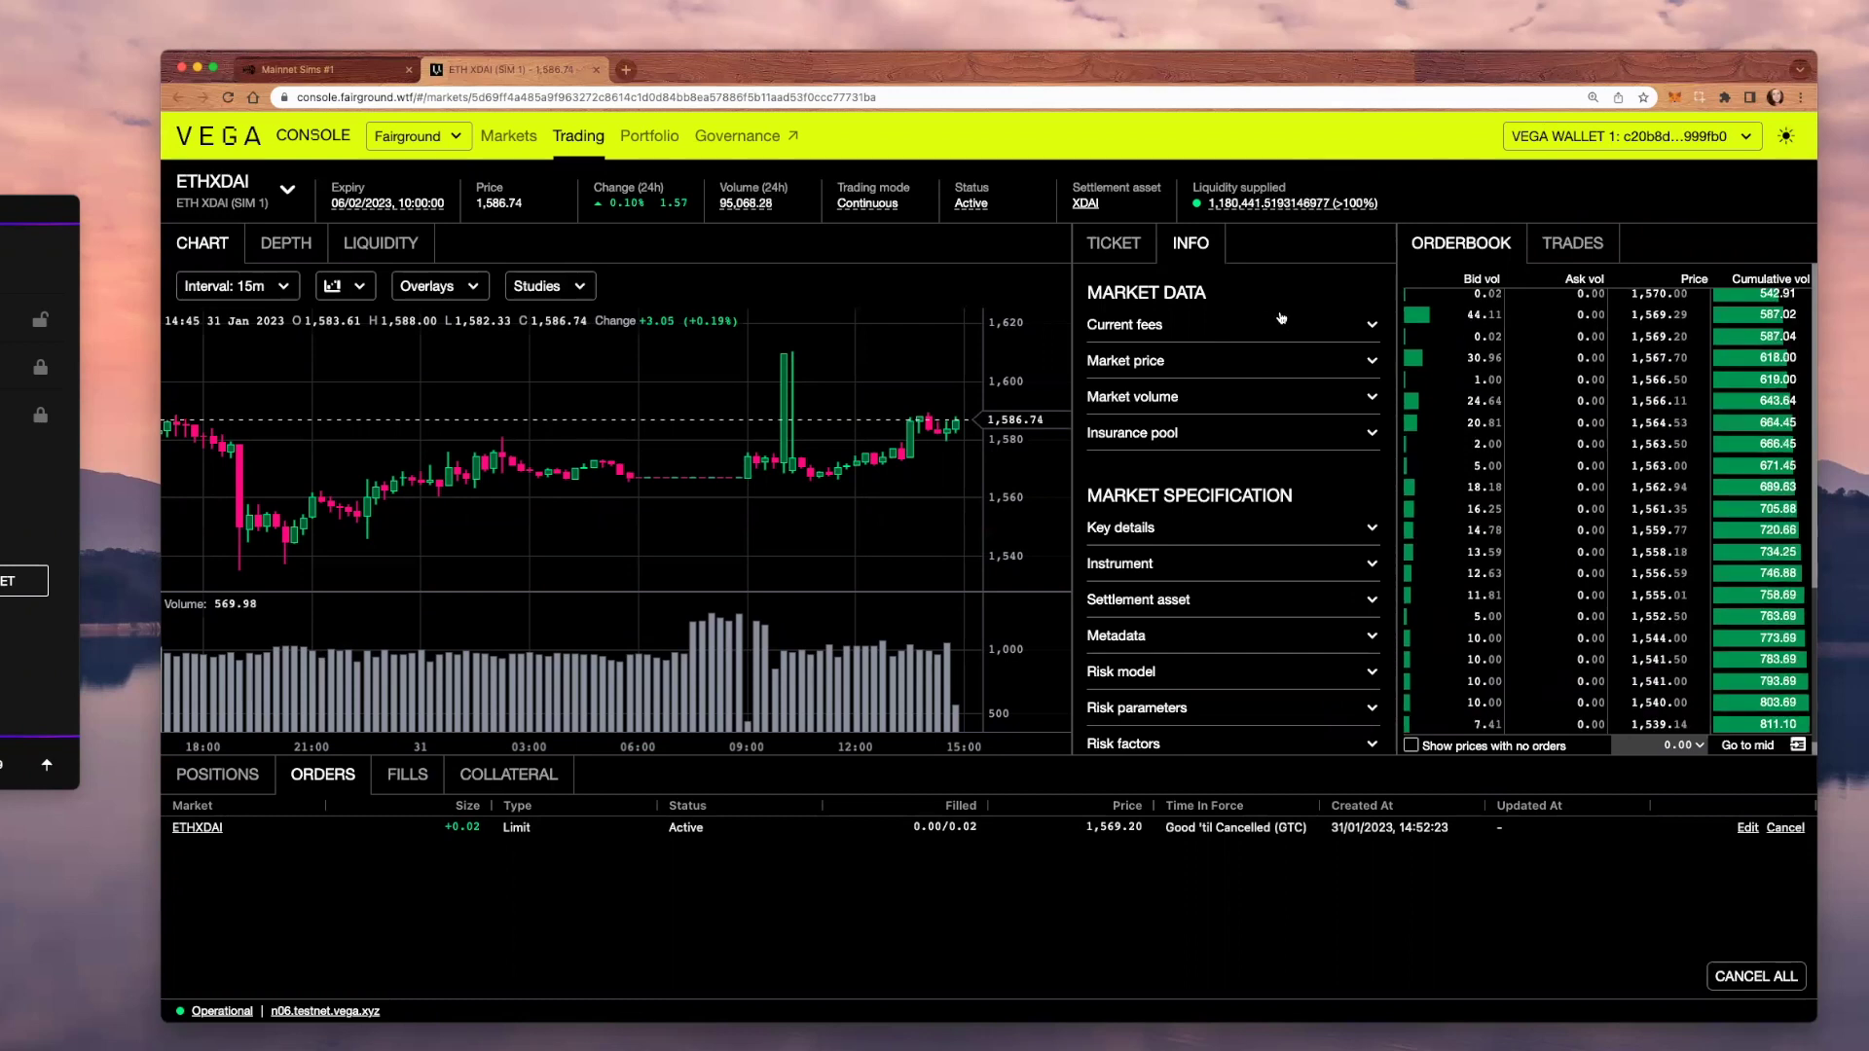
{"action": "left_click", "coordinate": [1281, 321]}
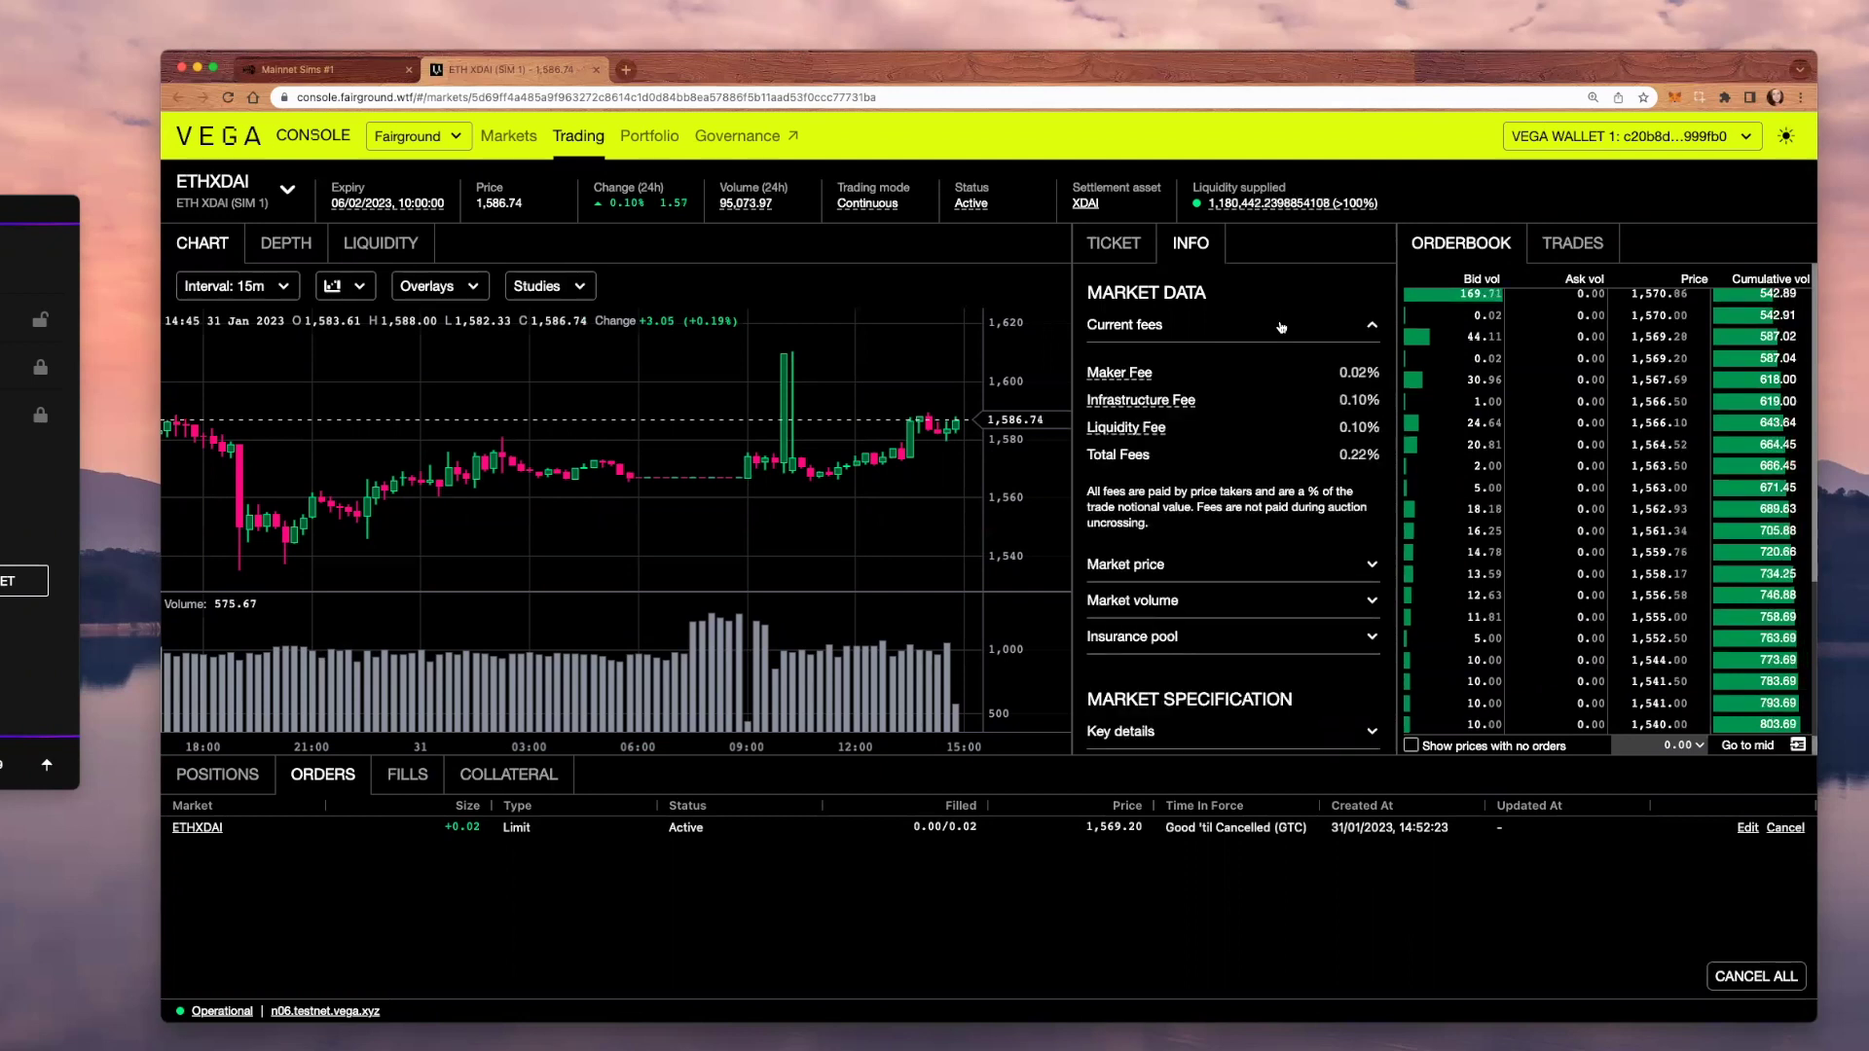
{"action": "left_click", "coordinate": [1281, 325]}
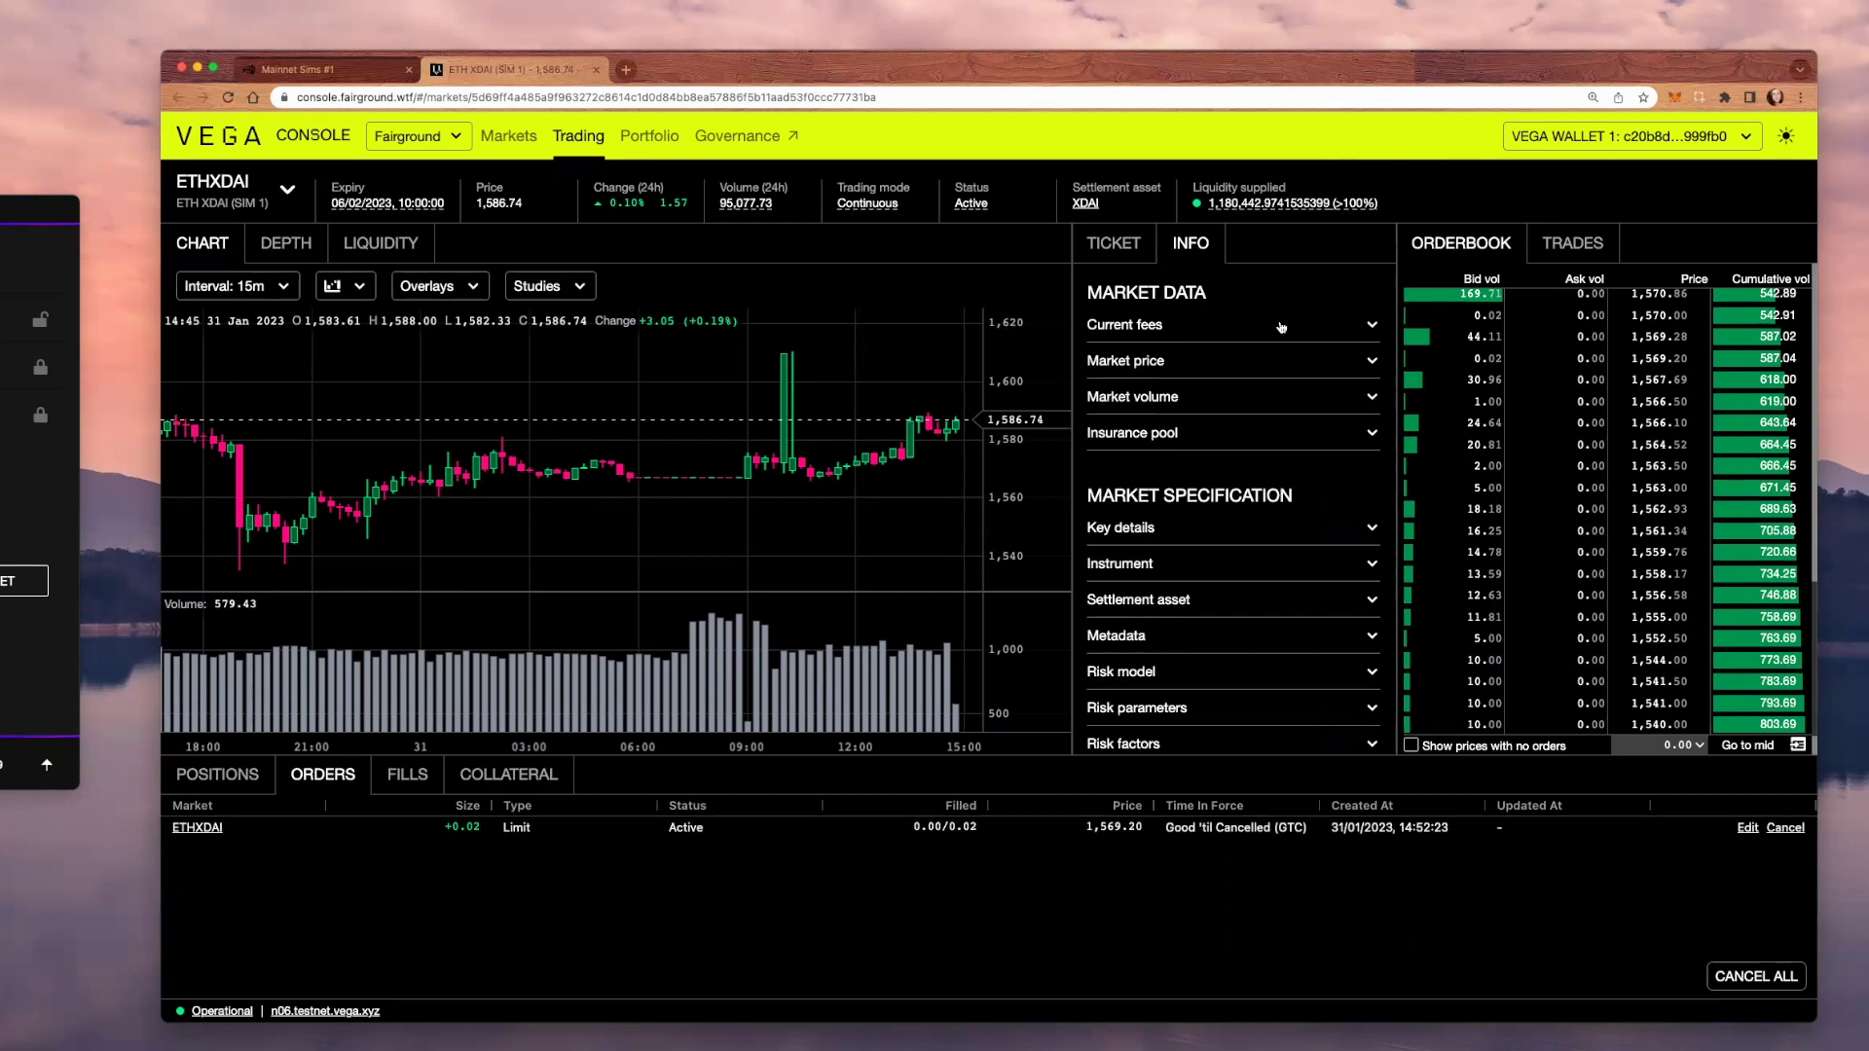
Check the market's mark and best prices, then expand Key details
{"action": "left_click", "coordinate": [1236, 361]}
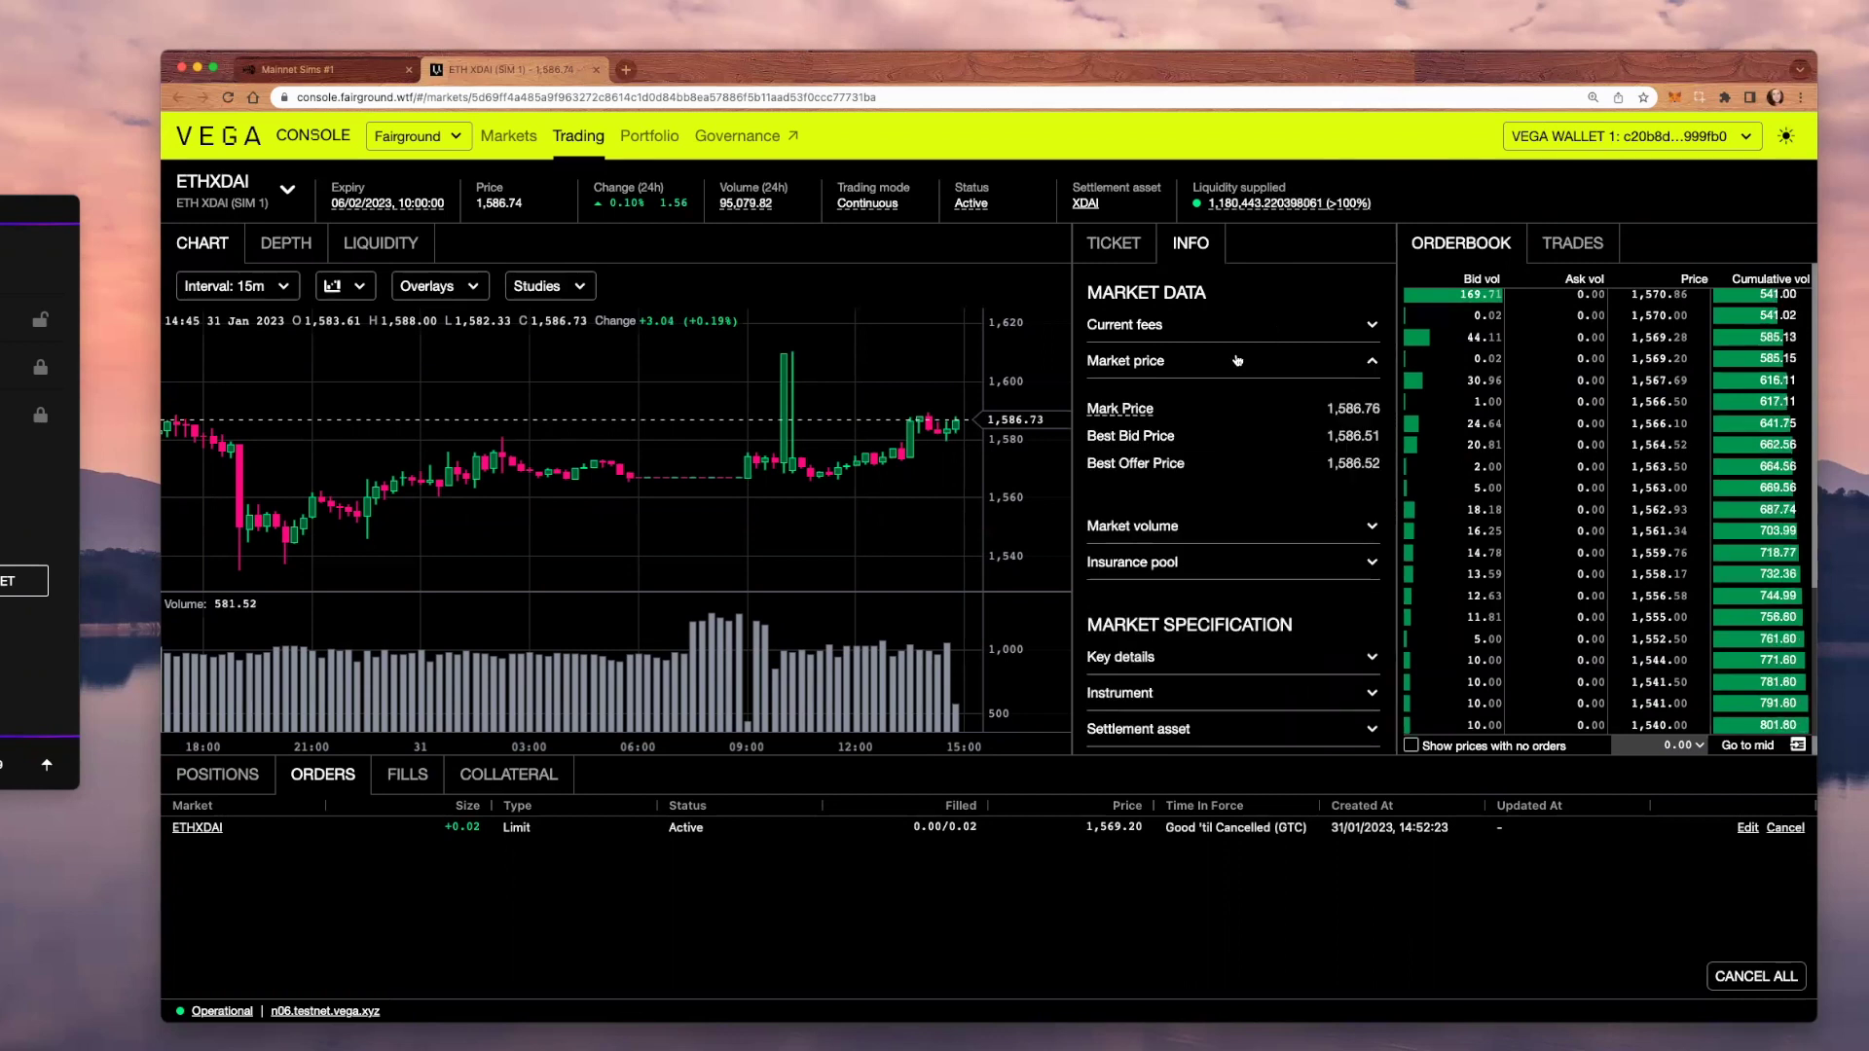
{"action": "left_click", "coordinate": [1236, 361]}
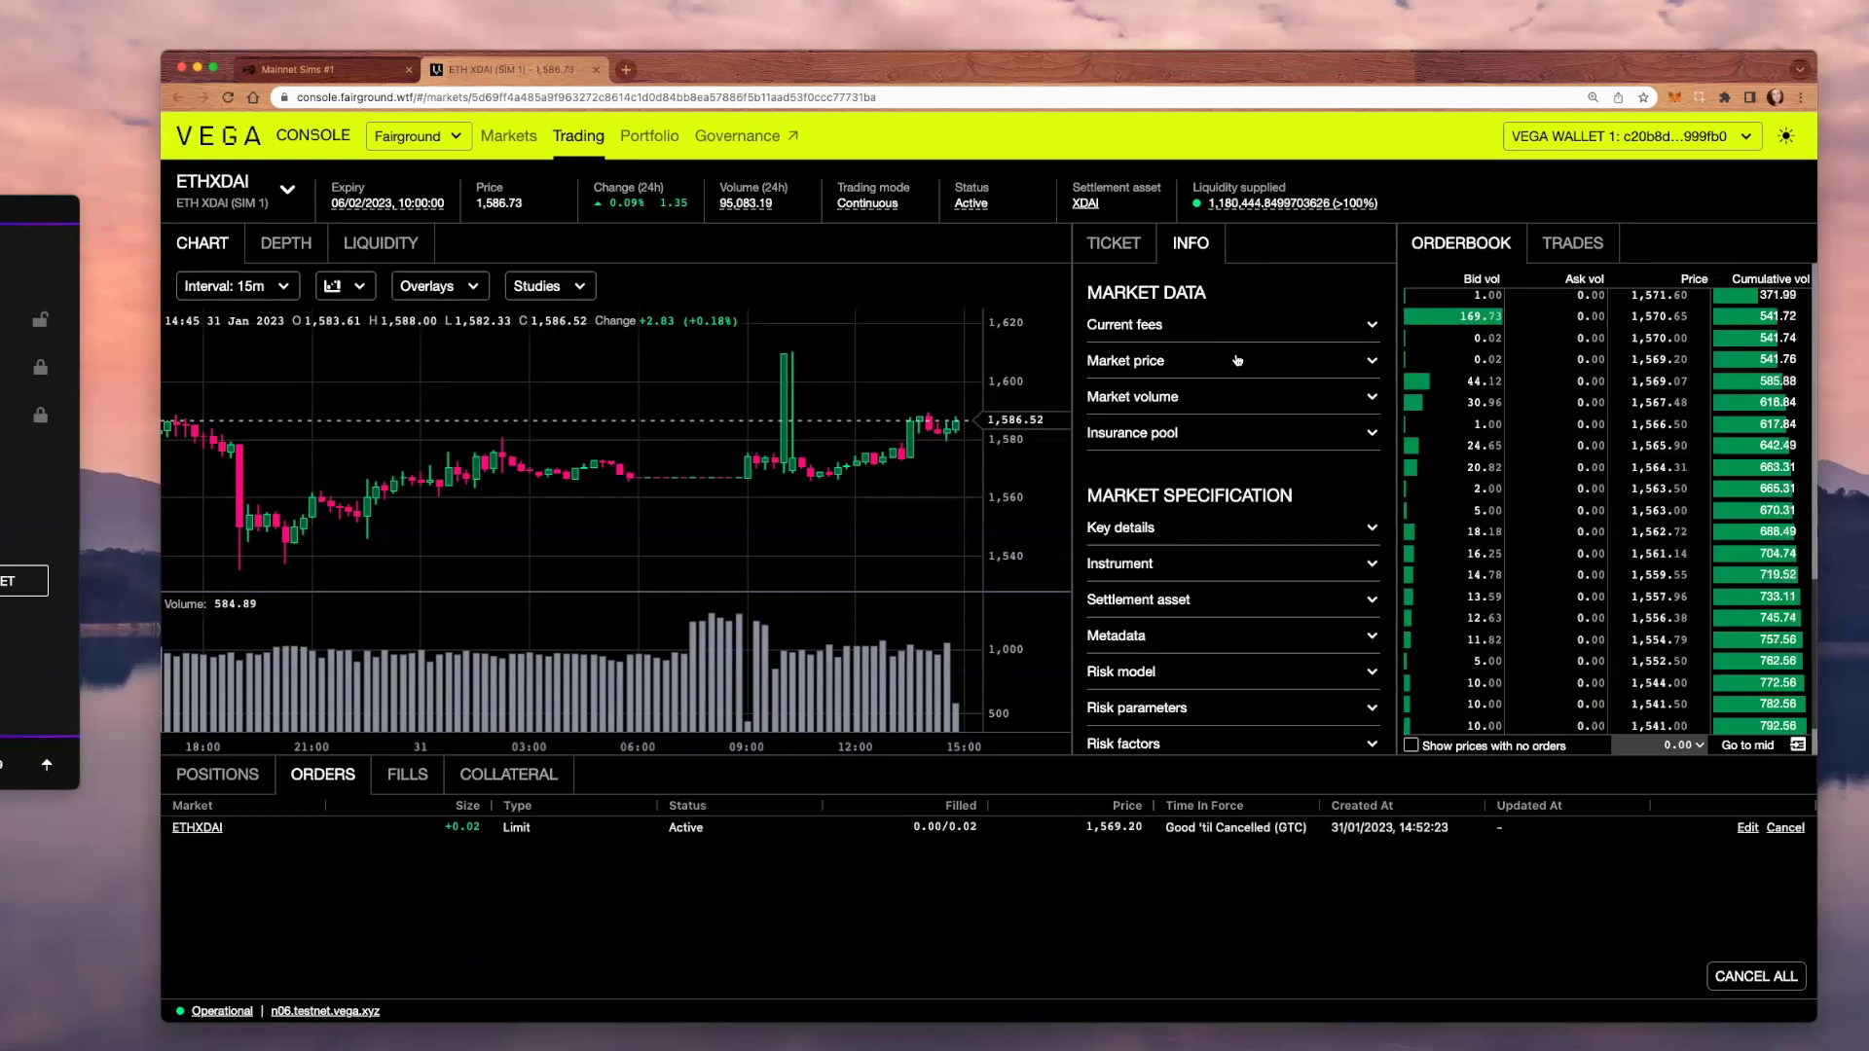
{"action": "left_click", "coordinate": [1234, 534]}
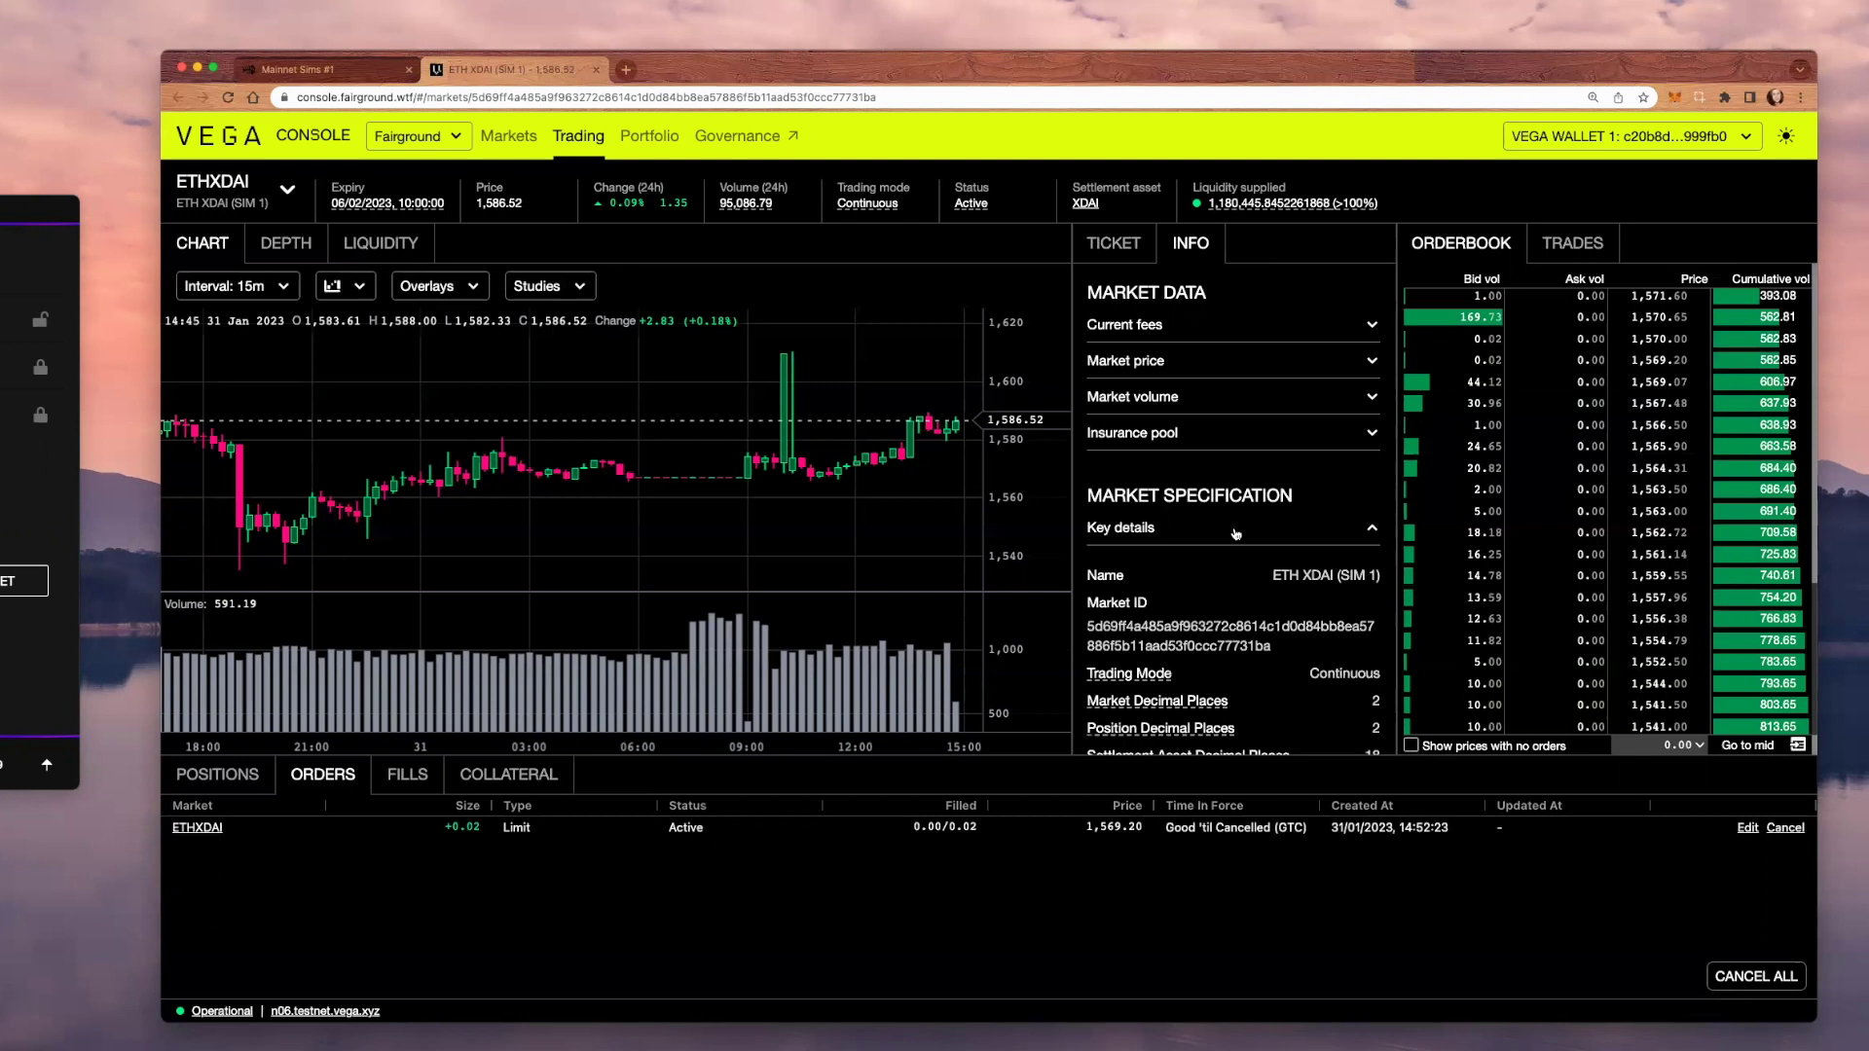
{"action": "scroll", "coordinate": [1233, 533], "scroll_direction": "down", "scroll_amount": 2}
{"action": "scroll", "coordinate": [1234, 533], "scroll_direction": "up", "scroll_amount": 1}
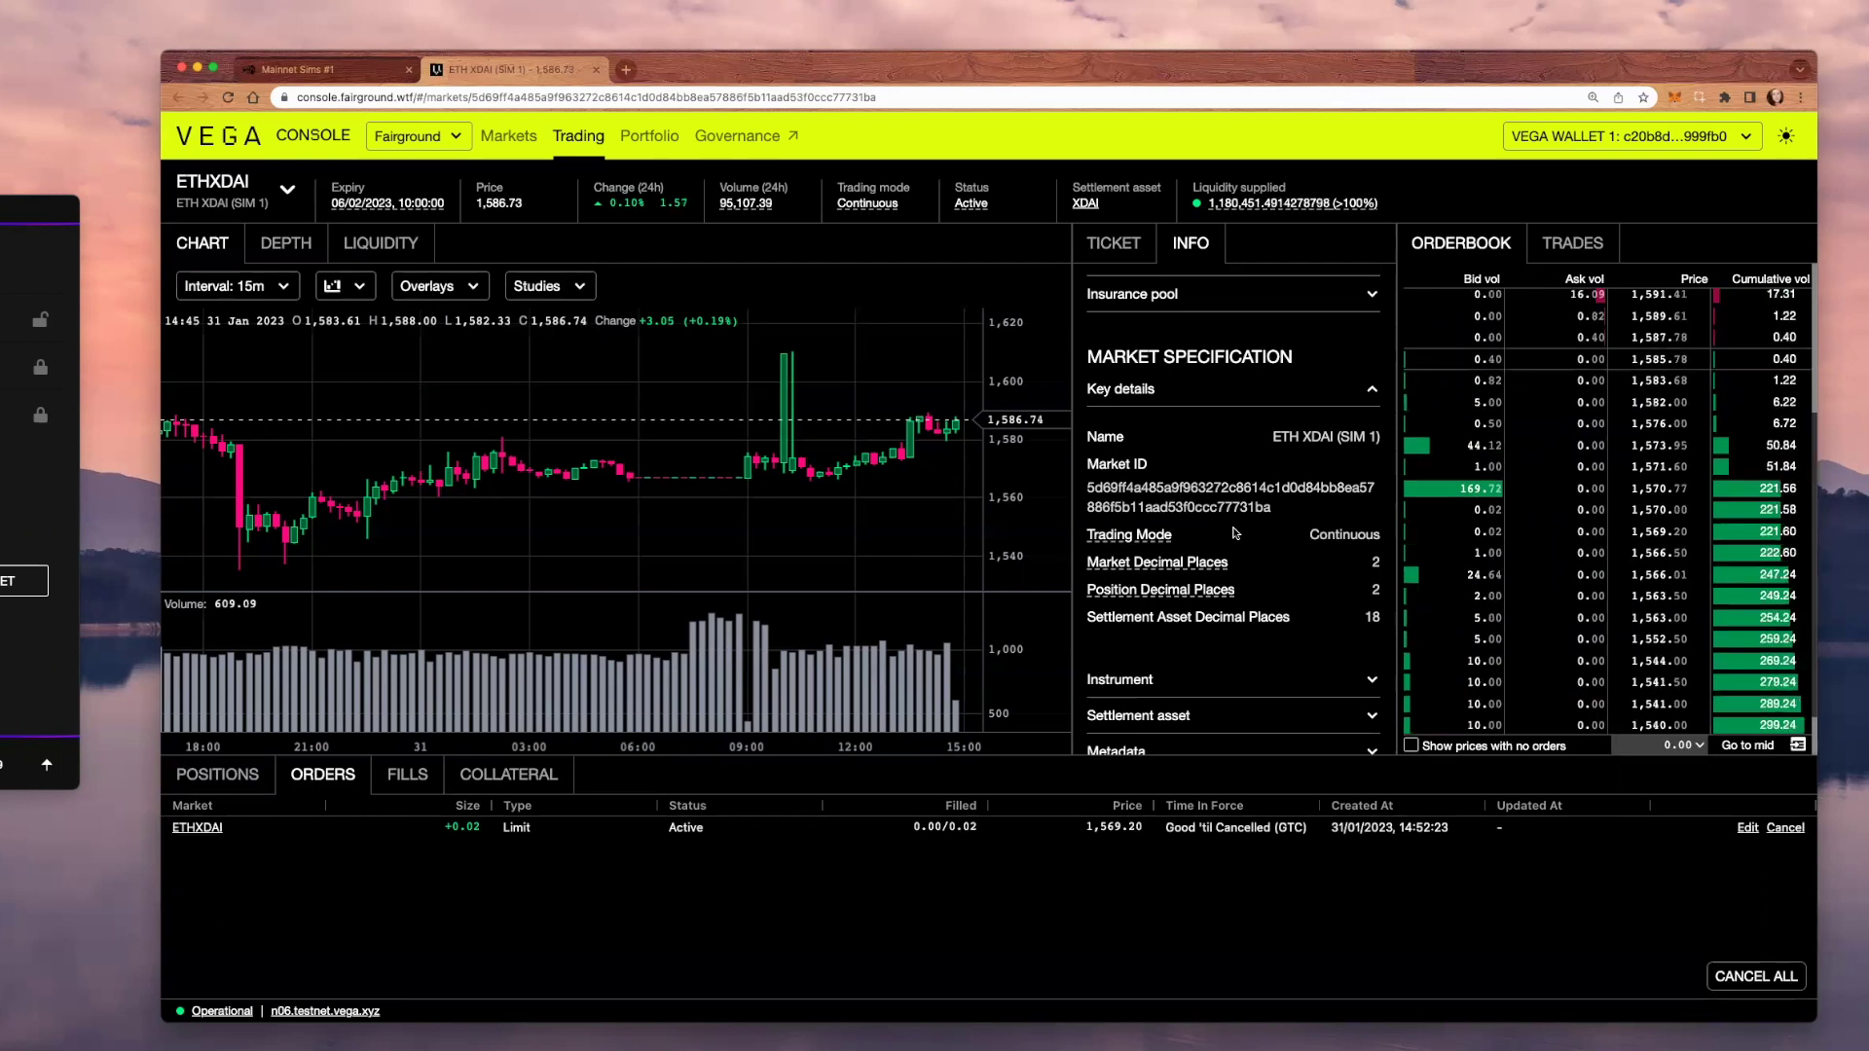
Try a 0.002 ticket size, note the 0.01 minimum warning, and return to market info
{"action": "left_click", "coordinate": [1113, 243]}
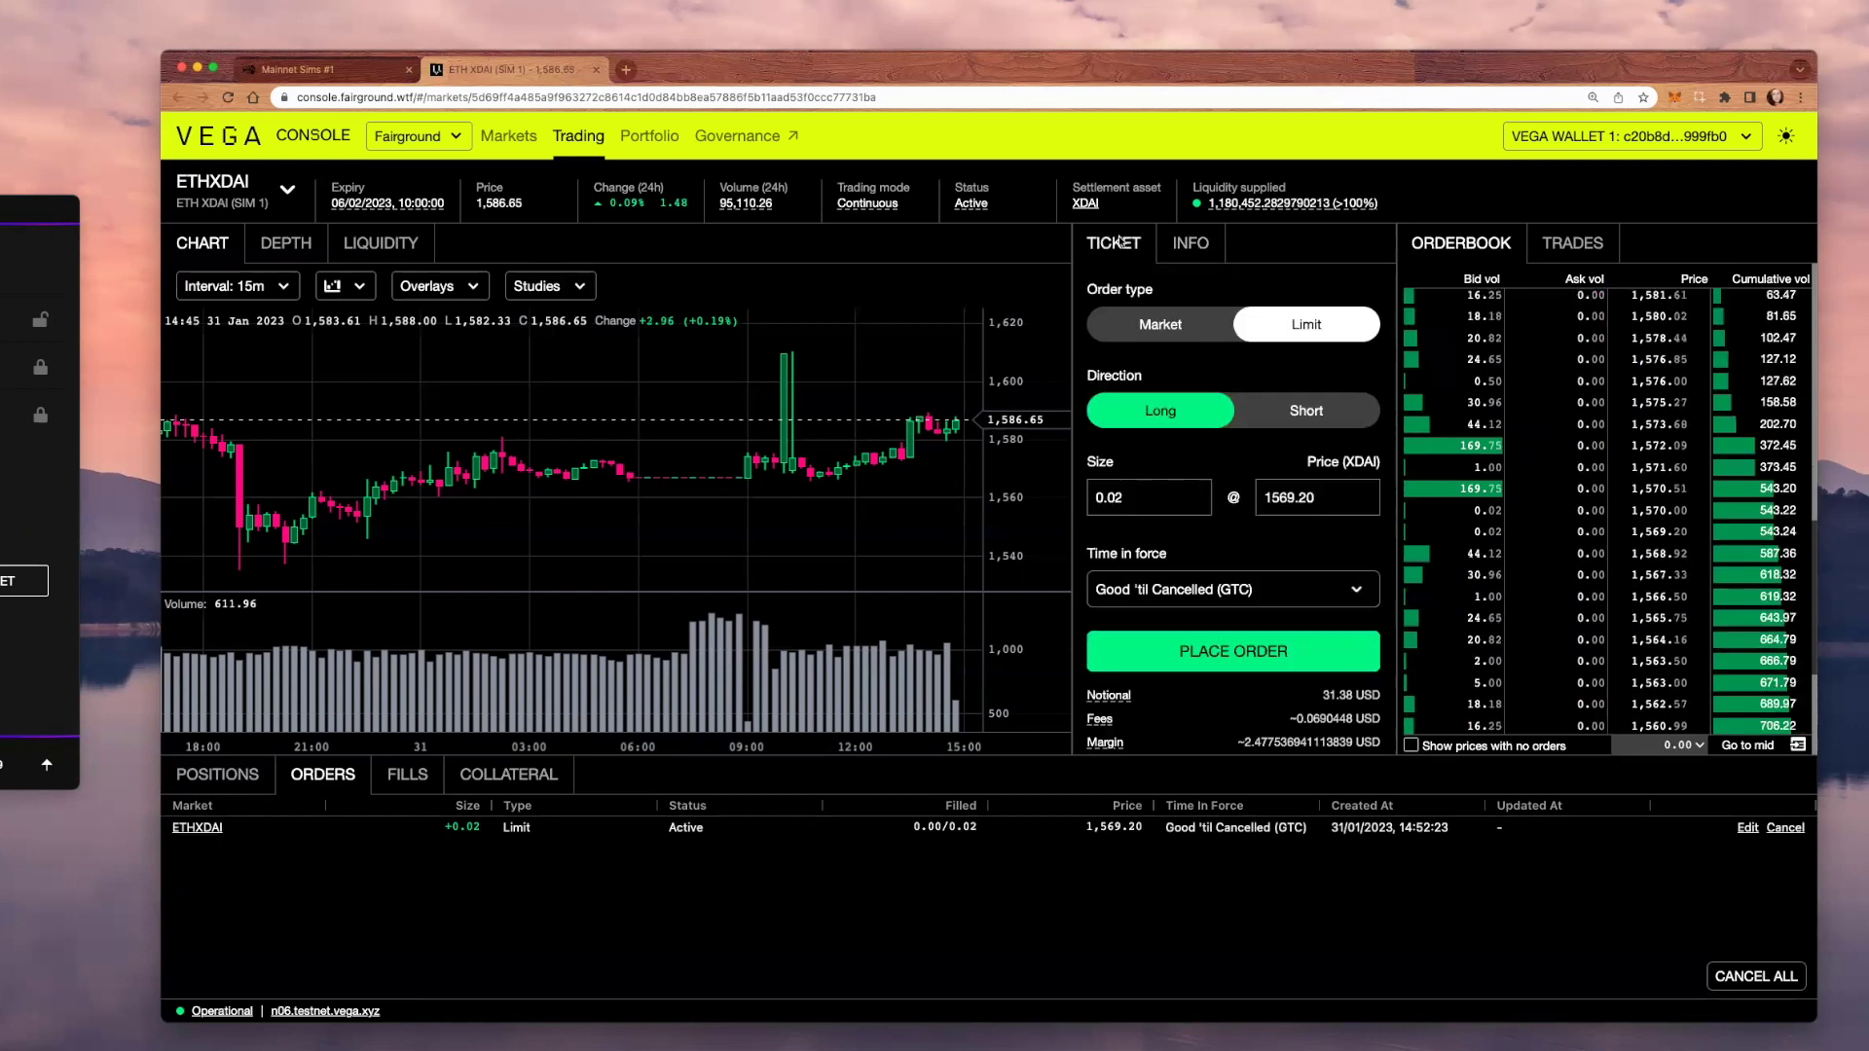
{"action": "left_click", "coordinate": [1114, 498]}
{"action": "type", "text": "0"}
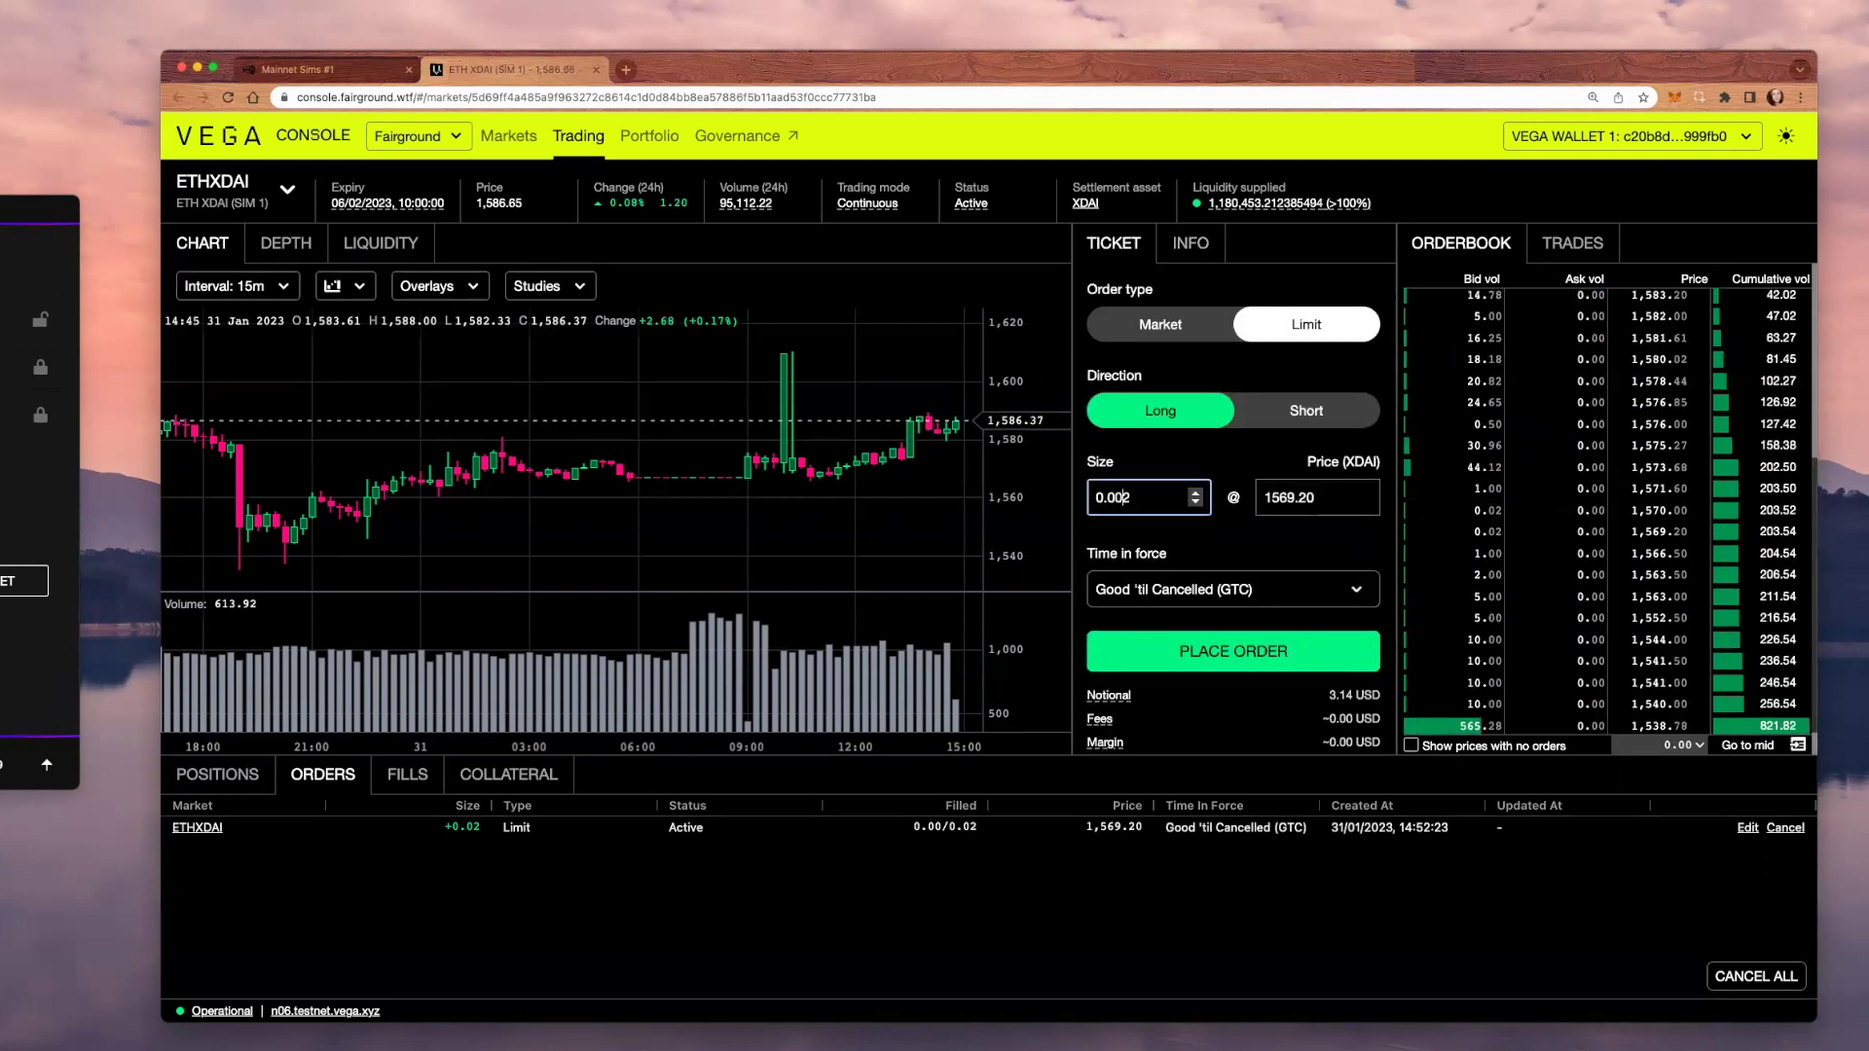
{"action": "type", "text": "0"}
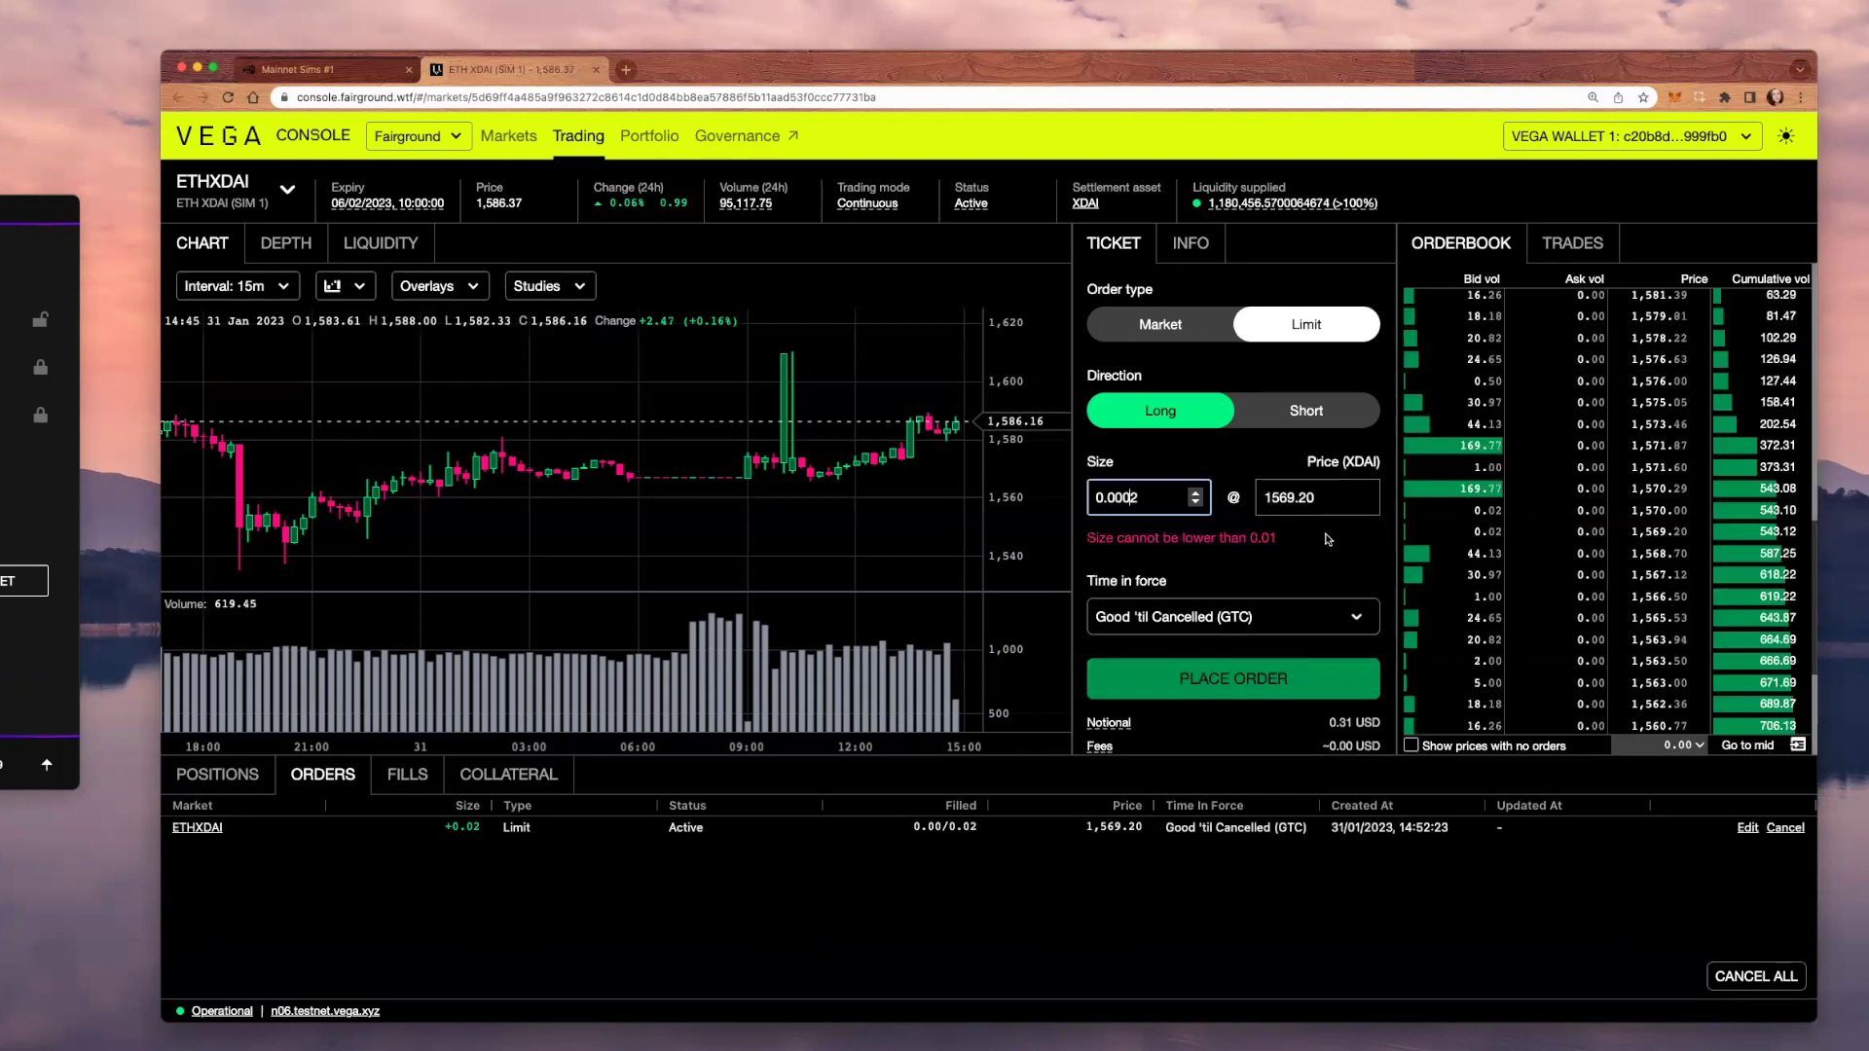
{"action": "key", "text": "BackSpace"}
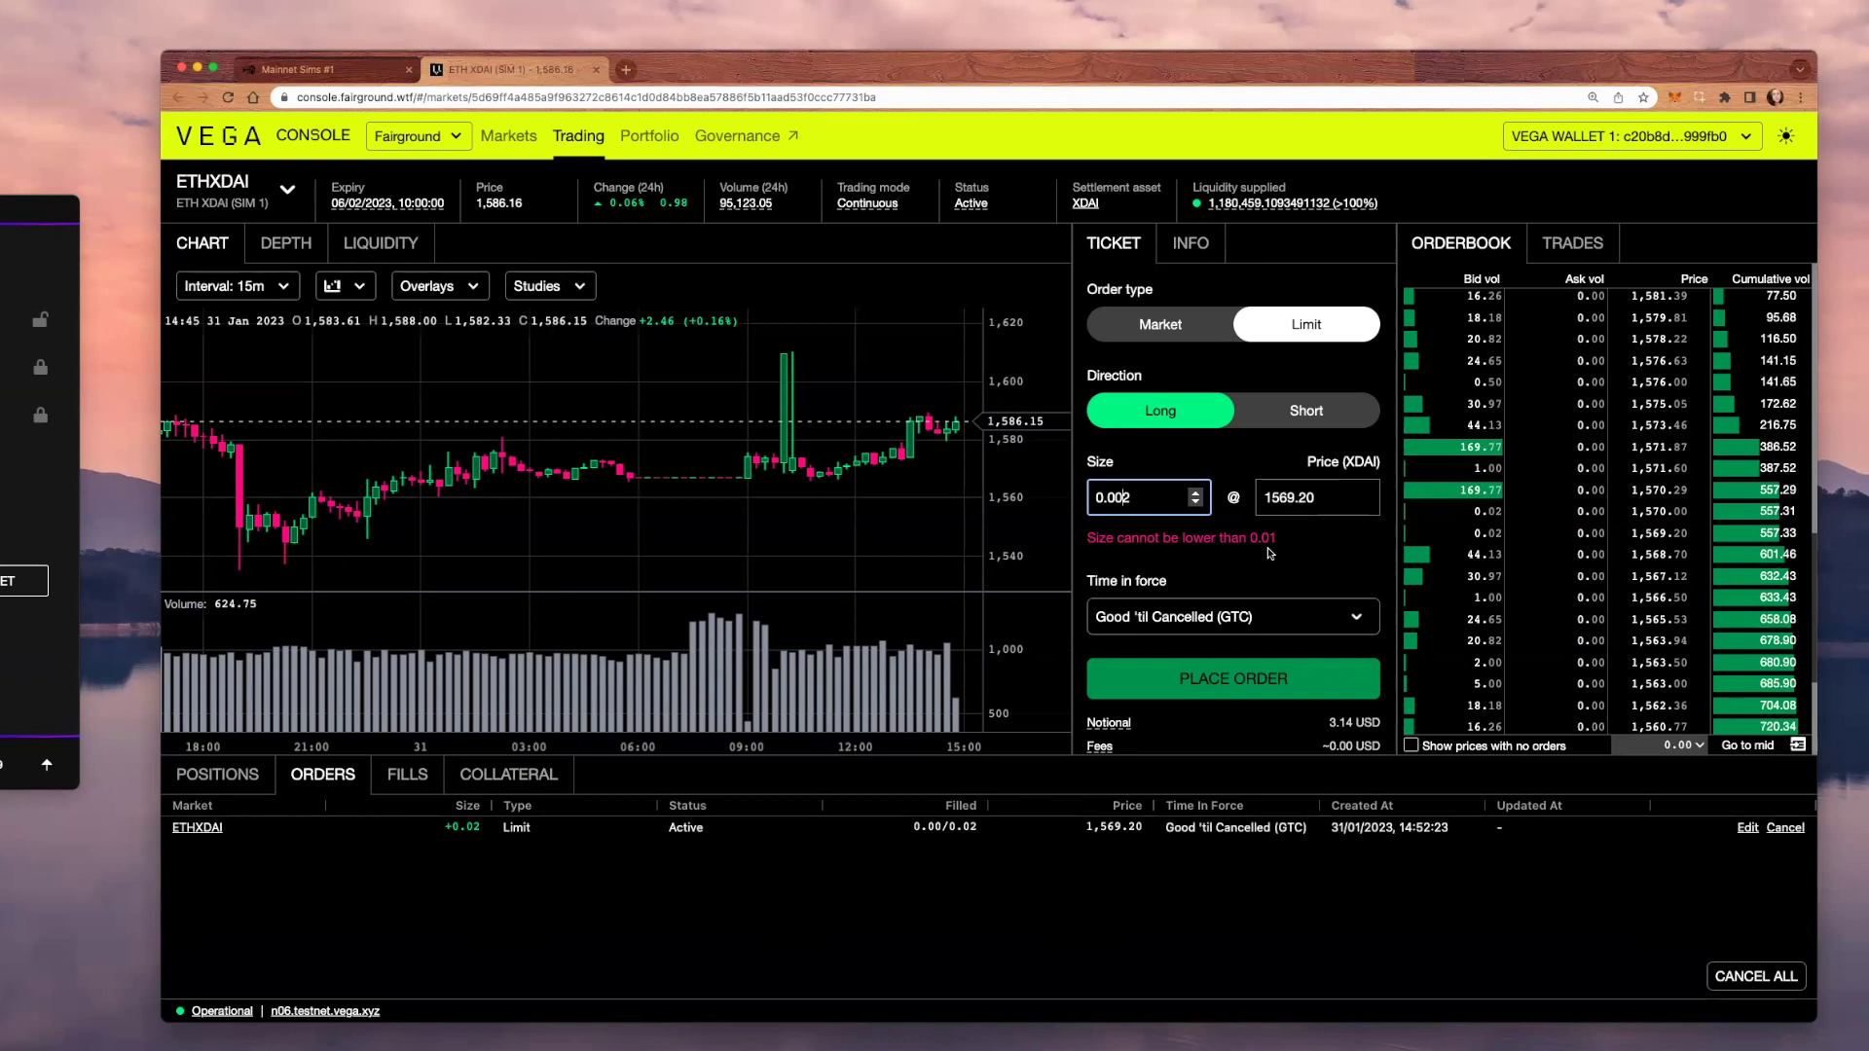
{"action": "left_click", "coordinate": [1190, 244]}
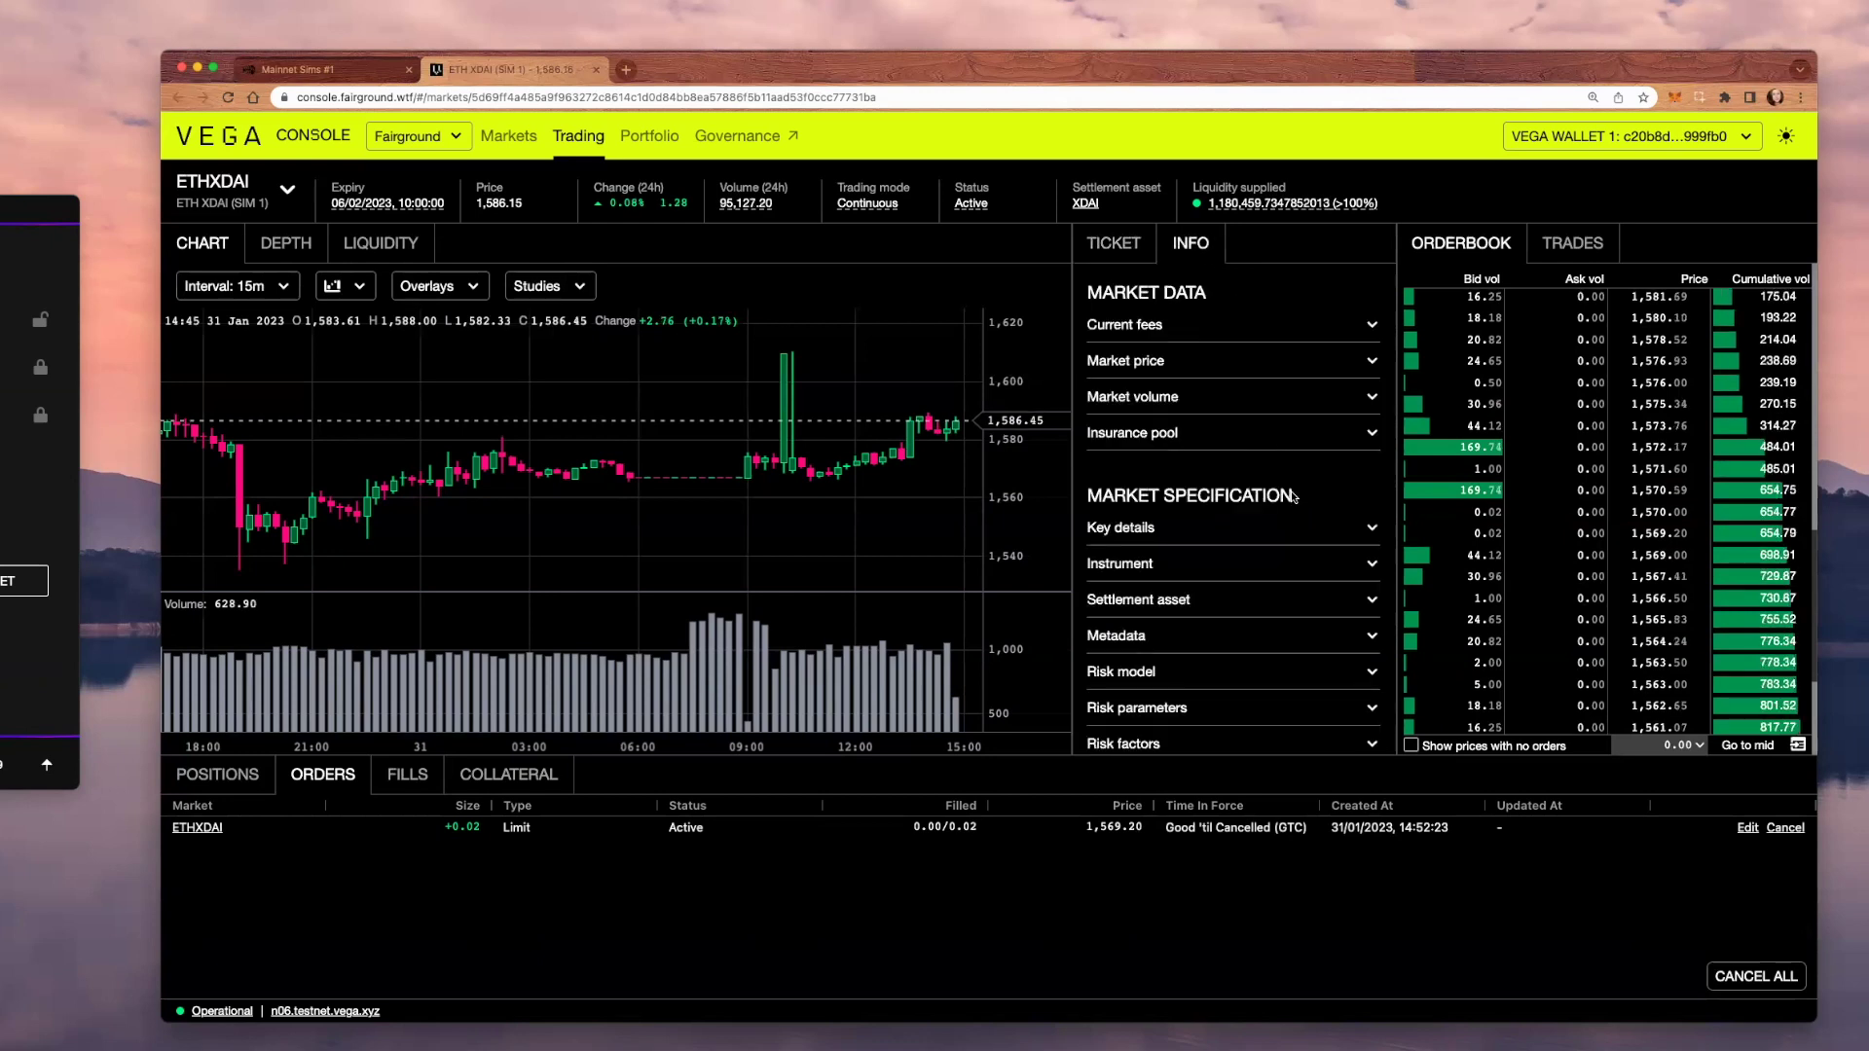
{"action": "scroll", "coordinate": [1277, 453], "scroll_direction": "down", "scroll_amount": 2}
{"action": "scroll", "coordinate": [1276, 472], "scroll_direction": "up", "scroll_amount": 1}
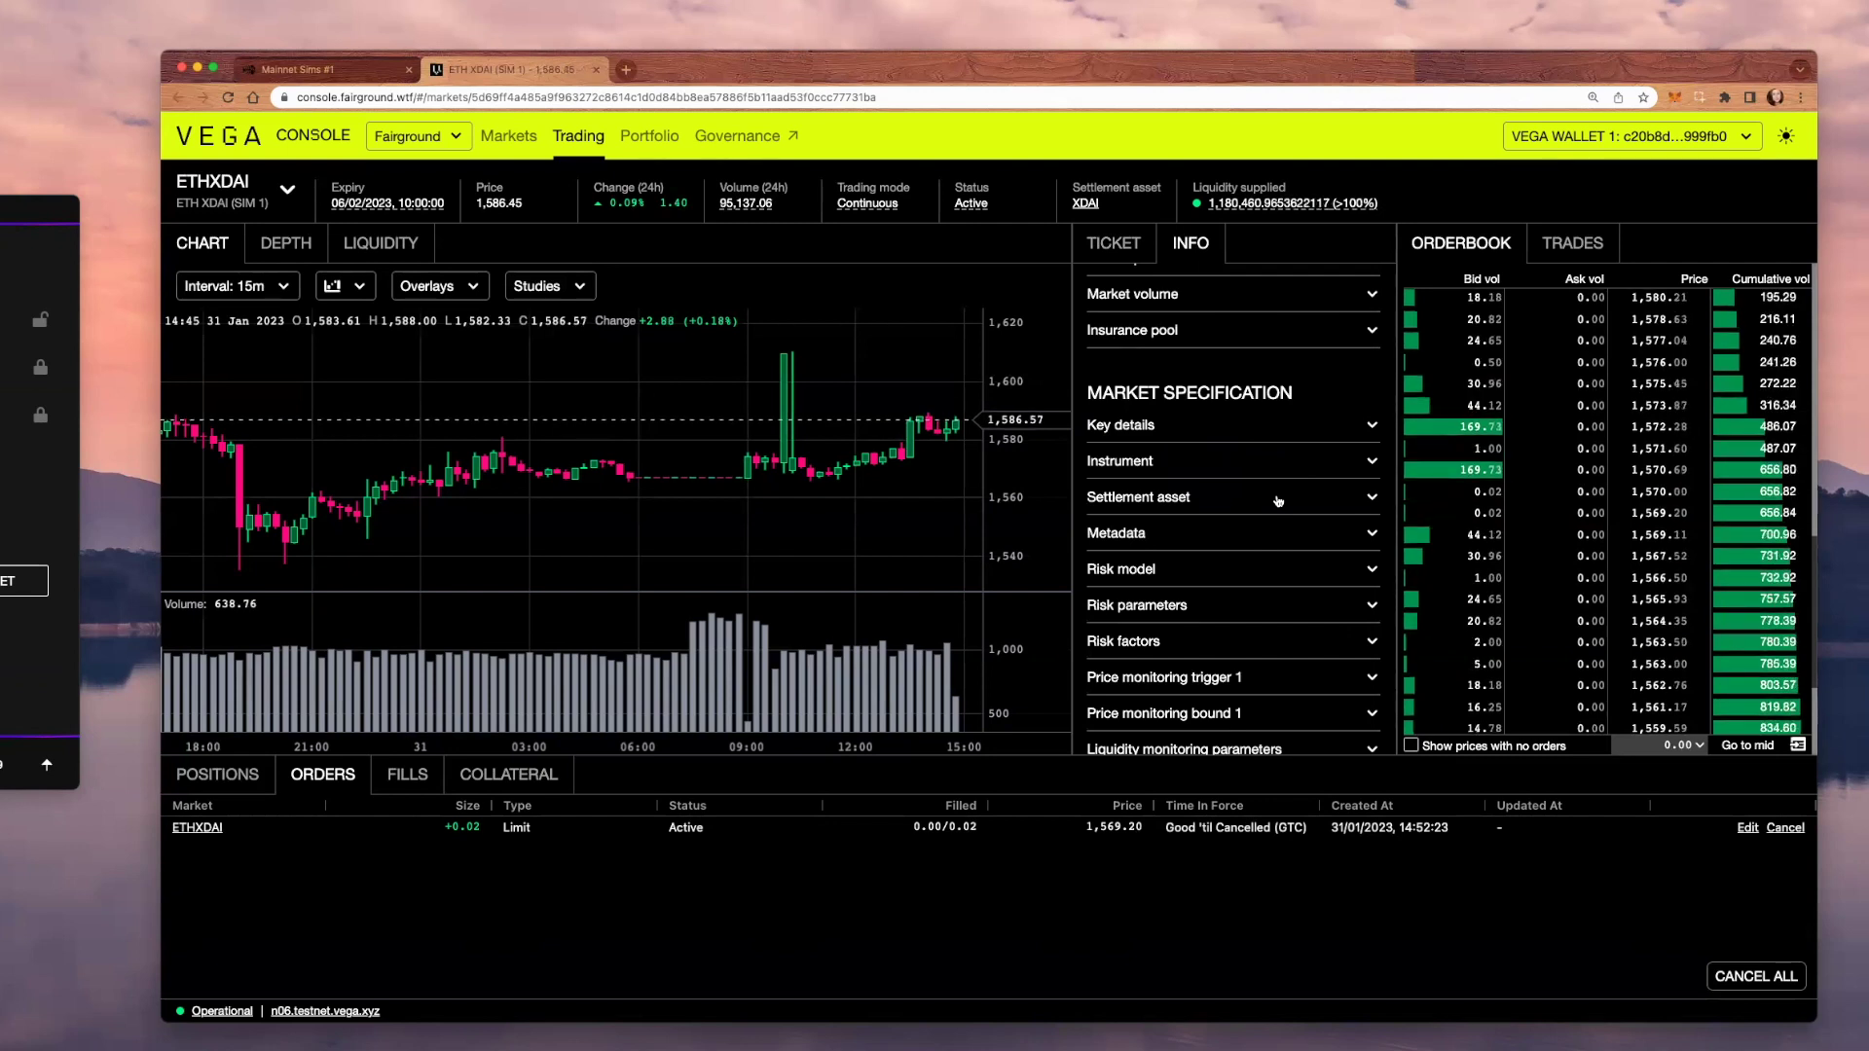
{"action": "scroll", "coordinate": [1277, 501], "scroll_direction": "down", "scroll_amount": 3}
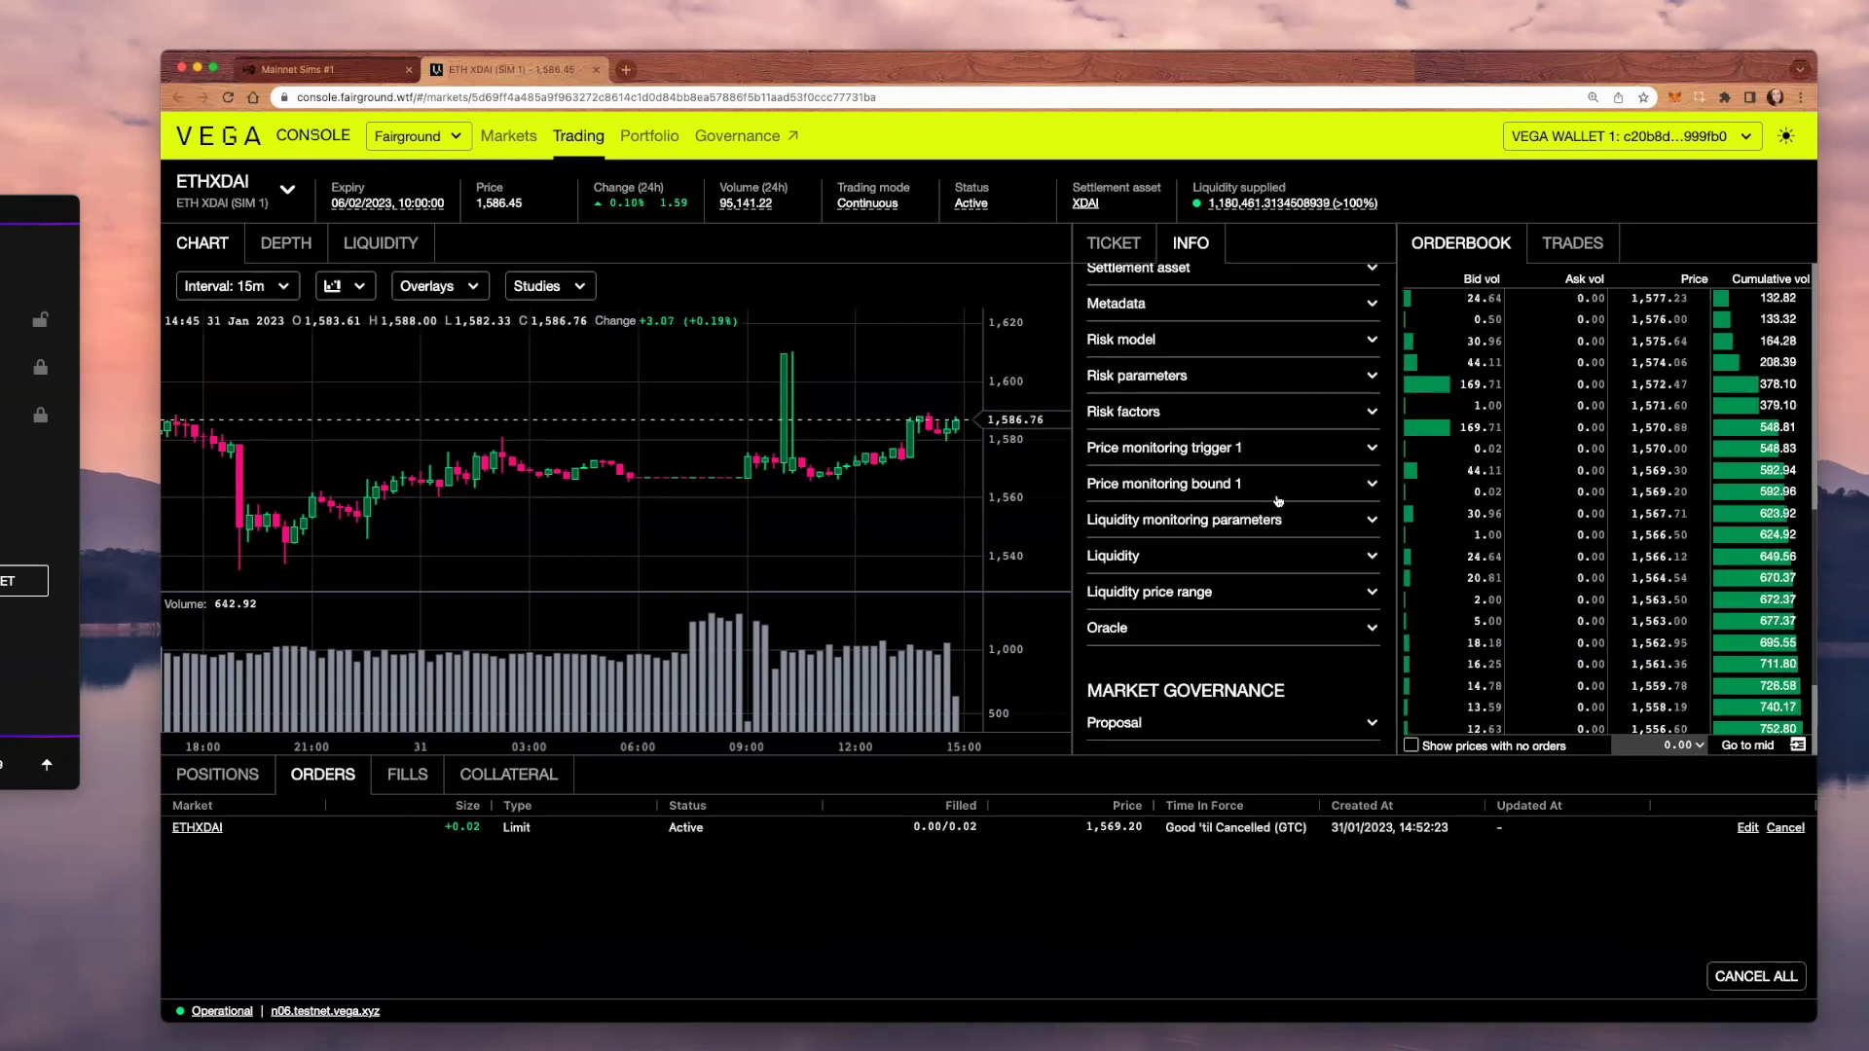
Expand the Market Governance proposal and open 'View governance proposal' for ETHXDAI
{"action": "left_click", "coordinate": [1292, 723]}
{"action": "scroll", "coordinate": [1292, 722], "scroll_direction": "down", "scroll_amount": 1}
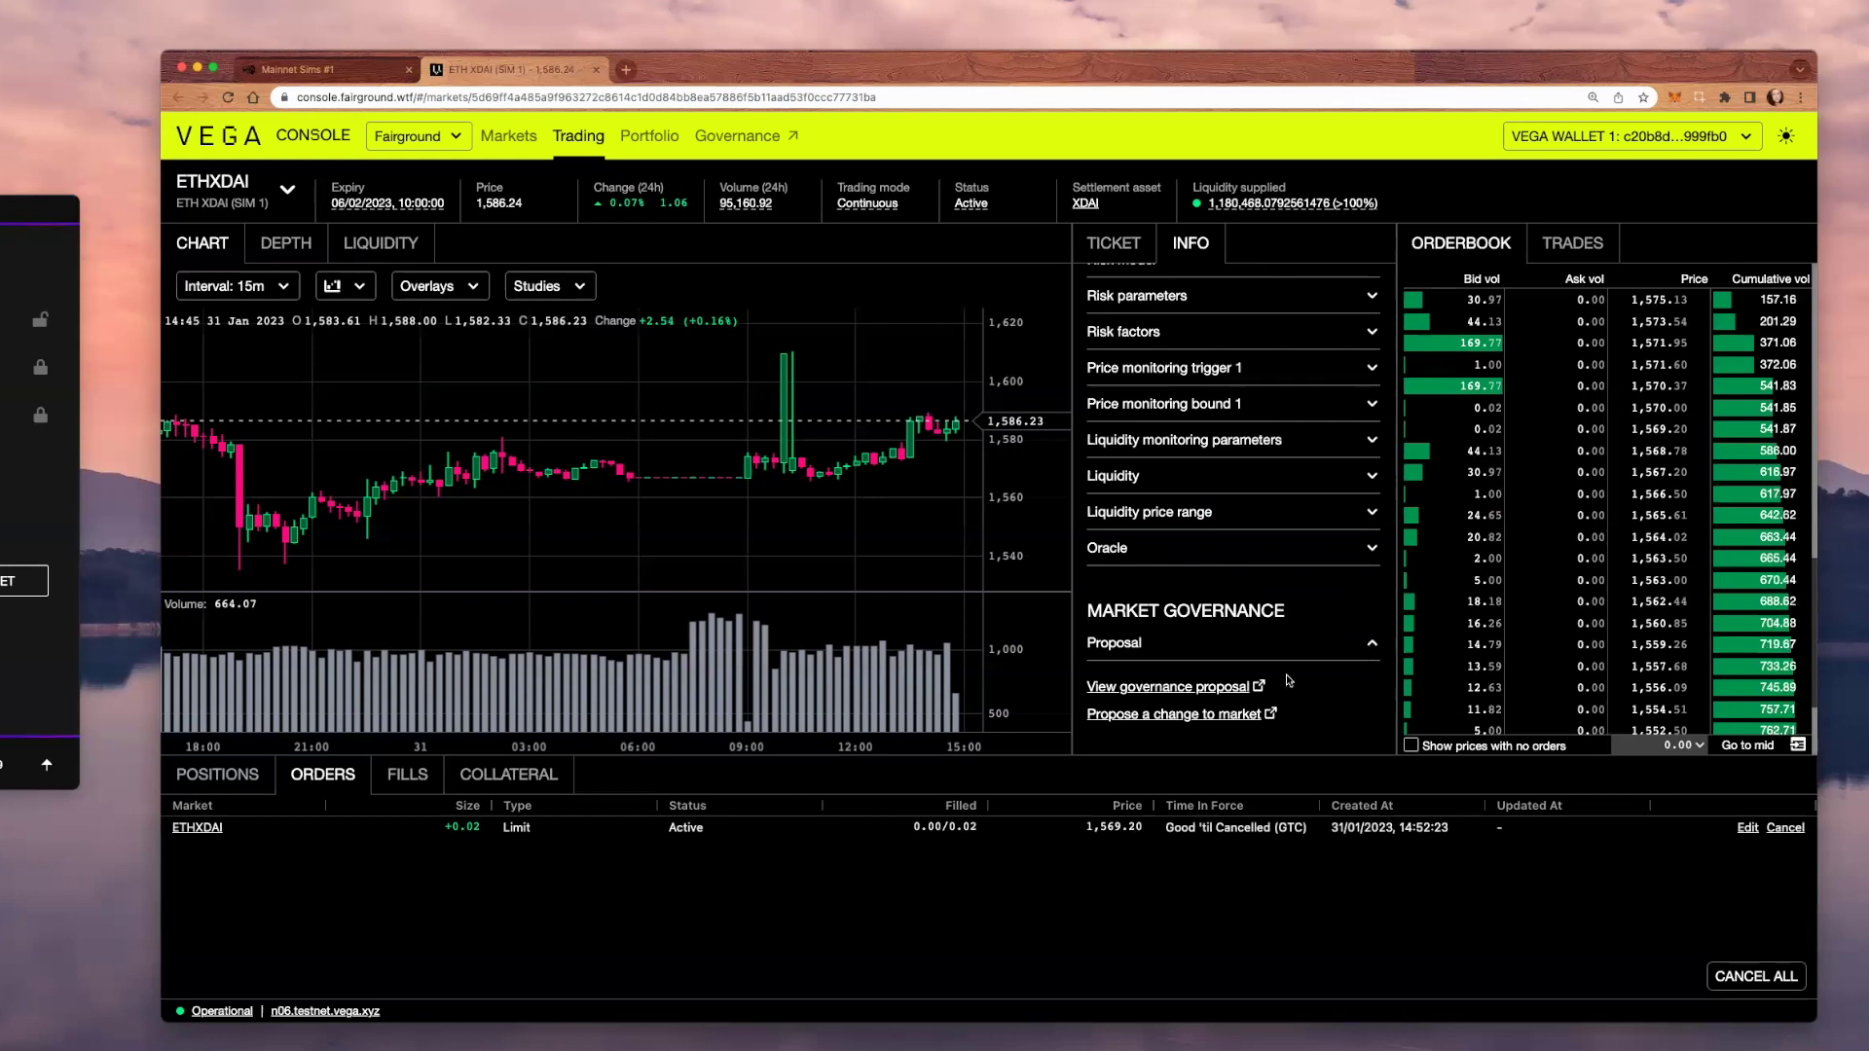
{"action": "left_click", "coordinate": [1227, 687]}
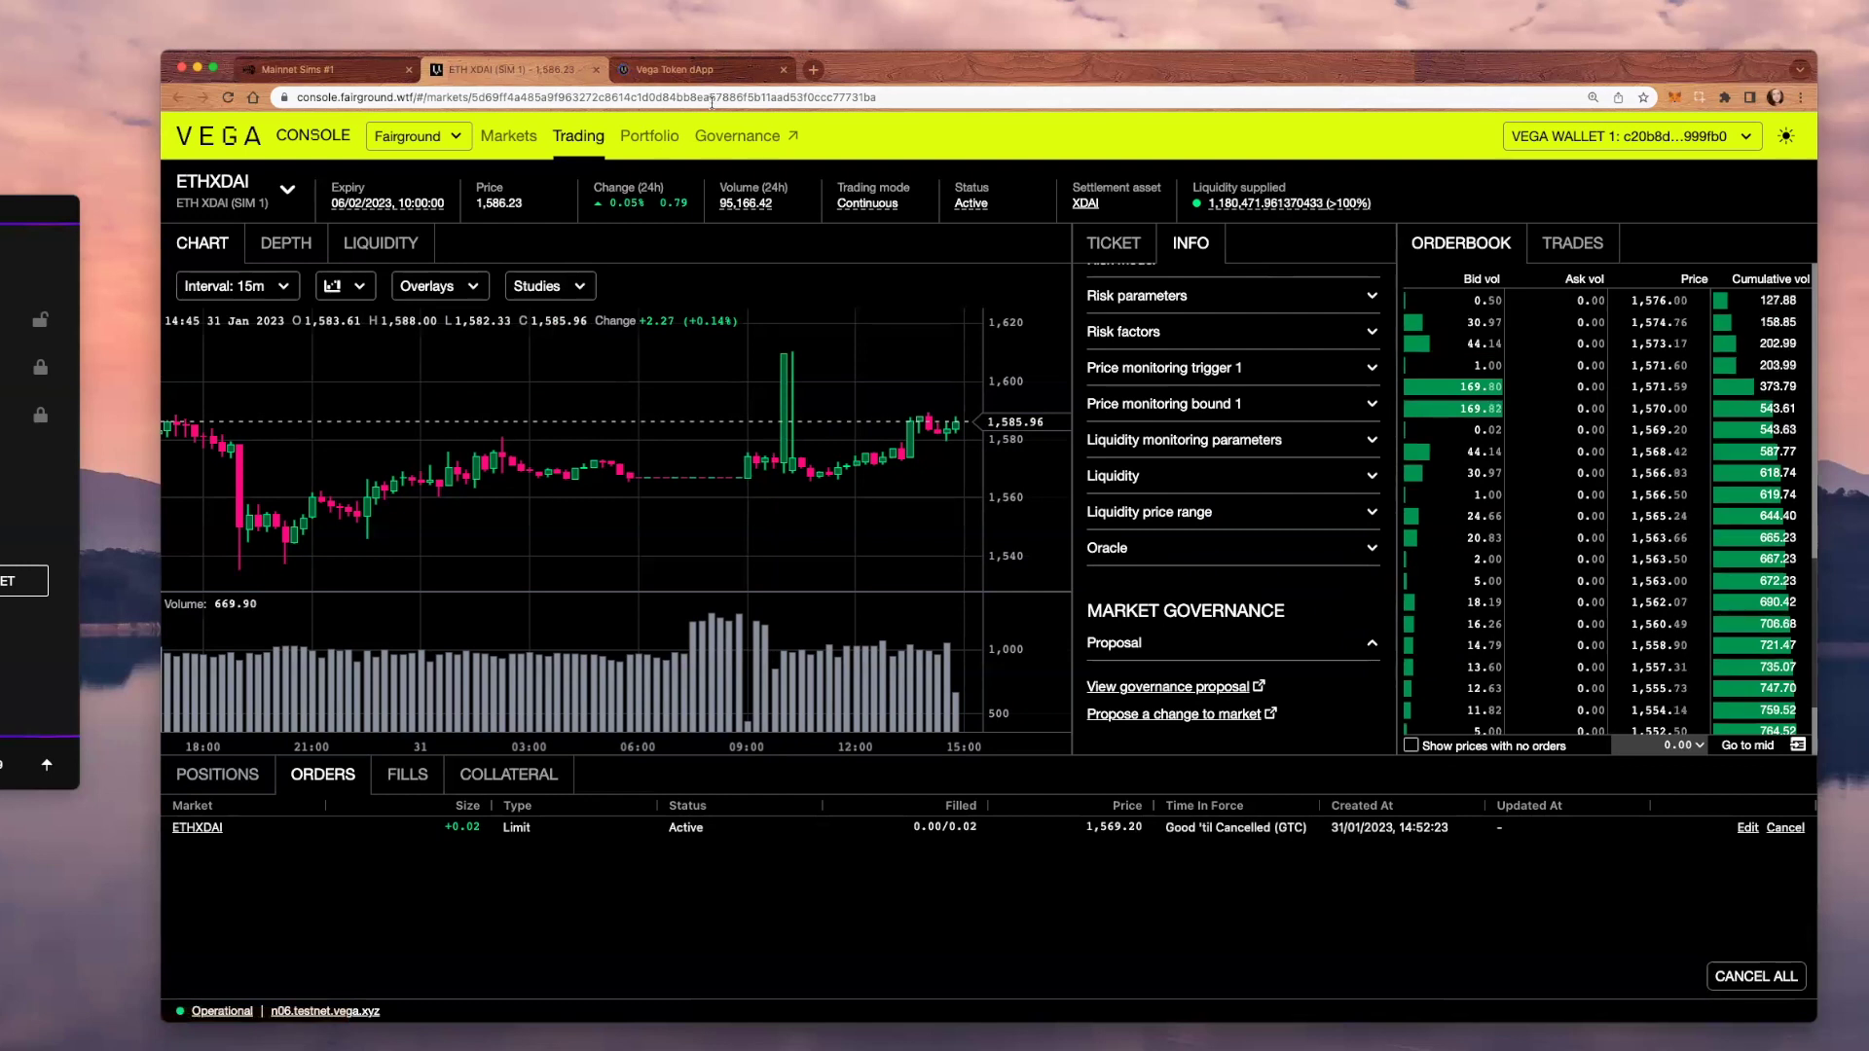
Switch to the Vega Token tab showing the ETH XDAI (SIM 1) proposal
{"action": "left_click", "coordinate": [737, 73]}
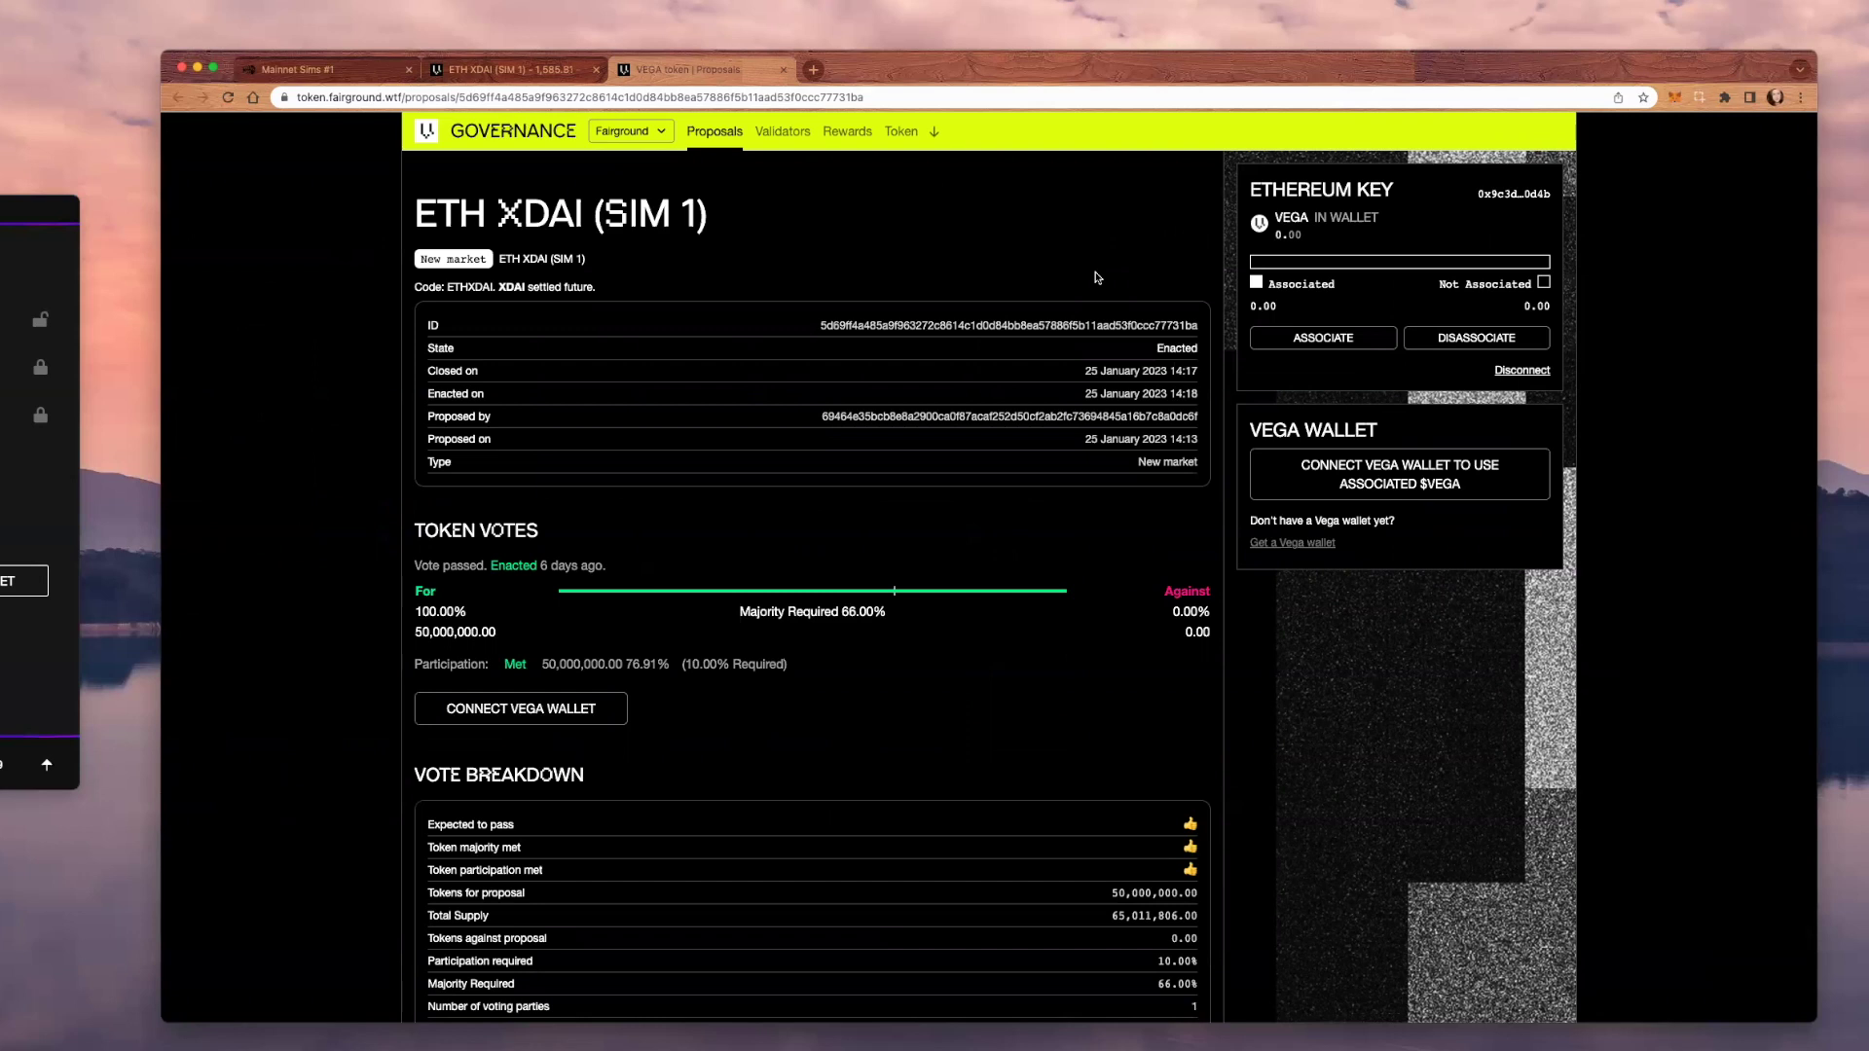
{"action": "scroll", "coordinate": [1140, 413], "scroll_direction": "down", "scroll_amount": 3}
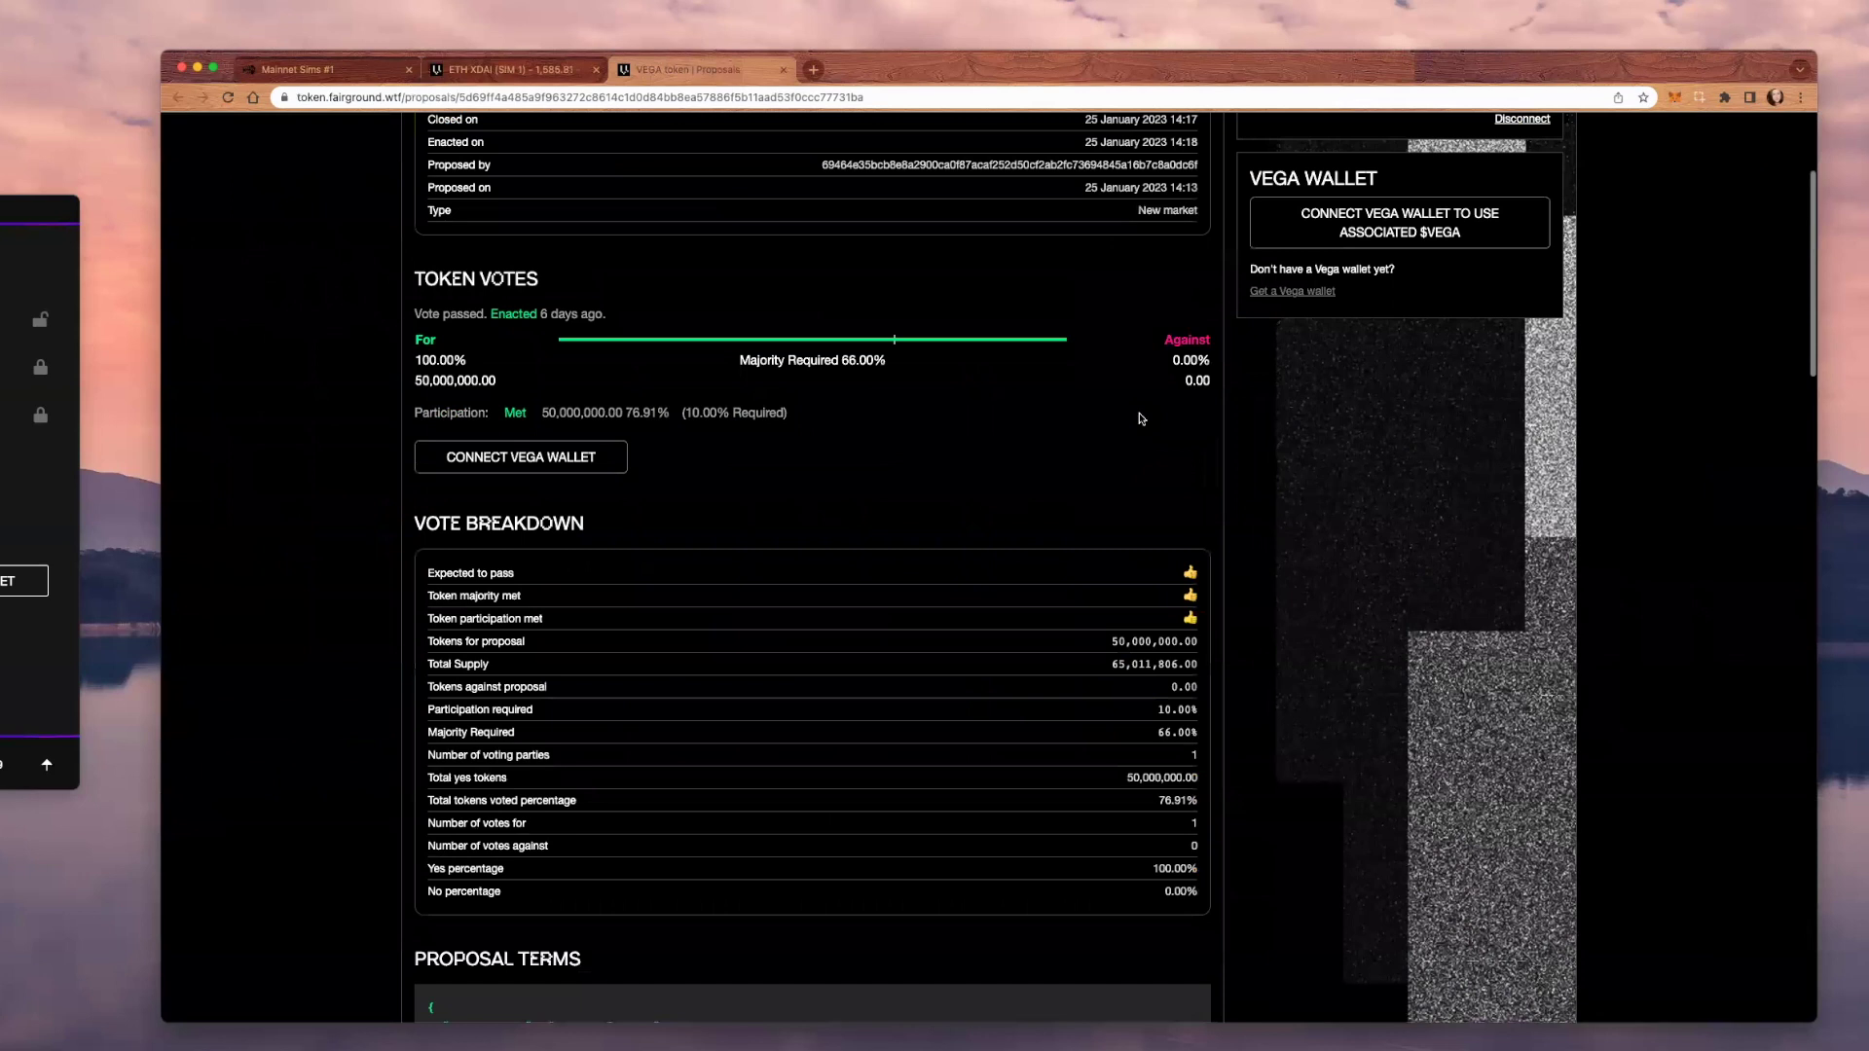
{"action": "scroll", "coordinate": [1139, 419], "scroll_direction": "down", "scroll_amount": 1}
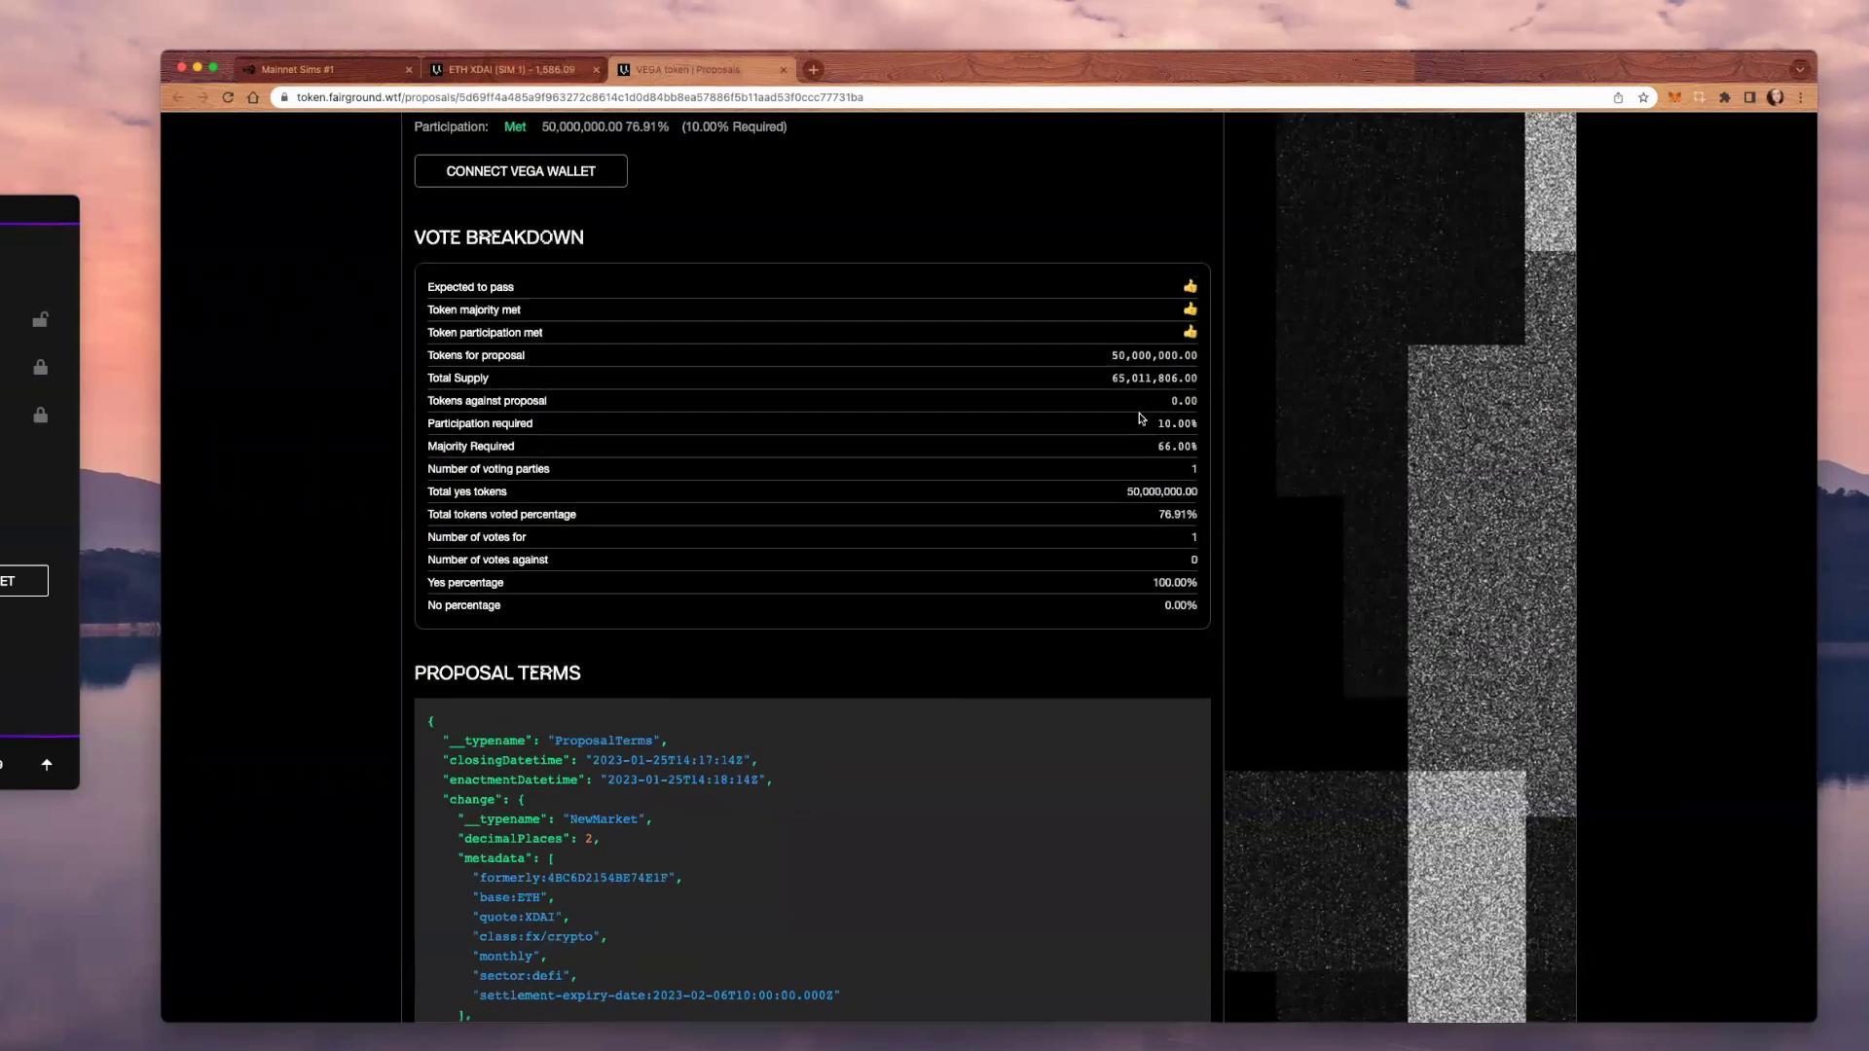
{"action": "scroll", "coordinate": [1139, 419], "scroll_direction": "down", "scroll_amount": 2}
{"action": "scroll", "coordinate": [1140, 419], "scroll_direction": "down", "scroll_amount": 2}
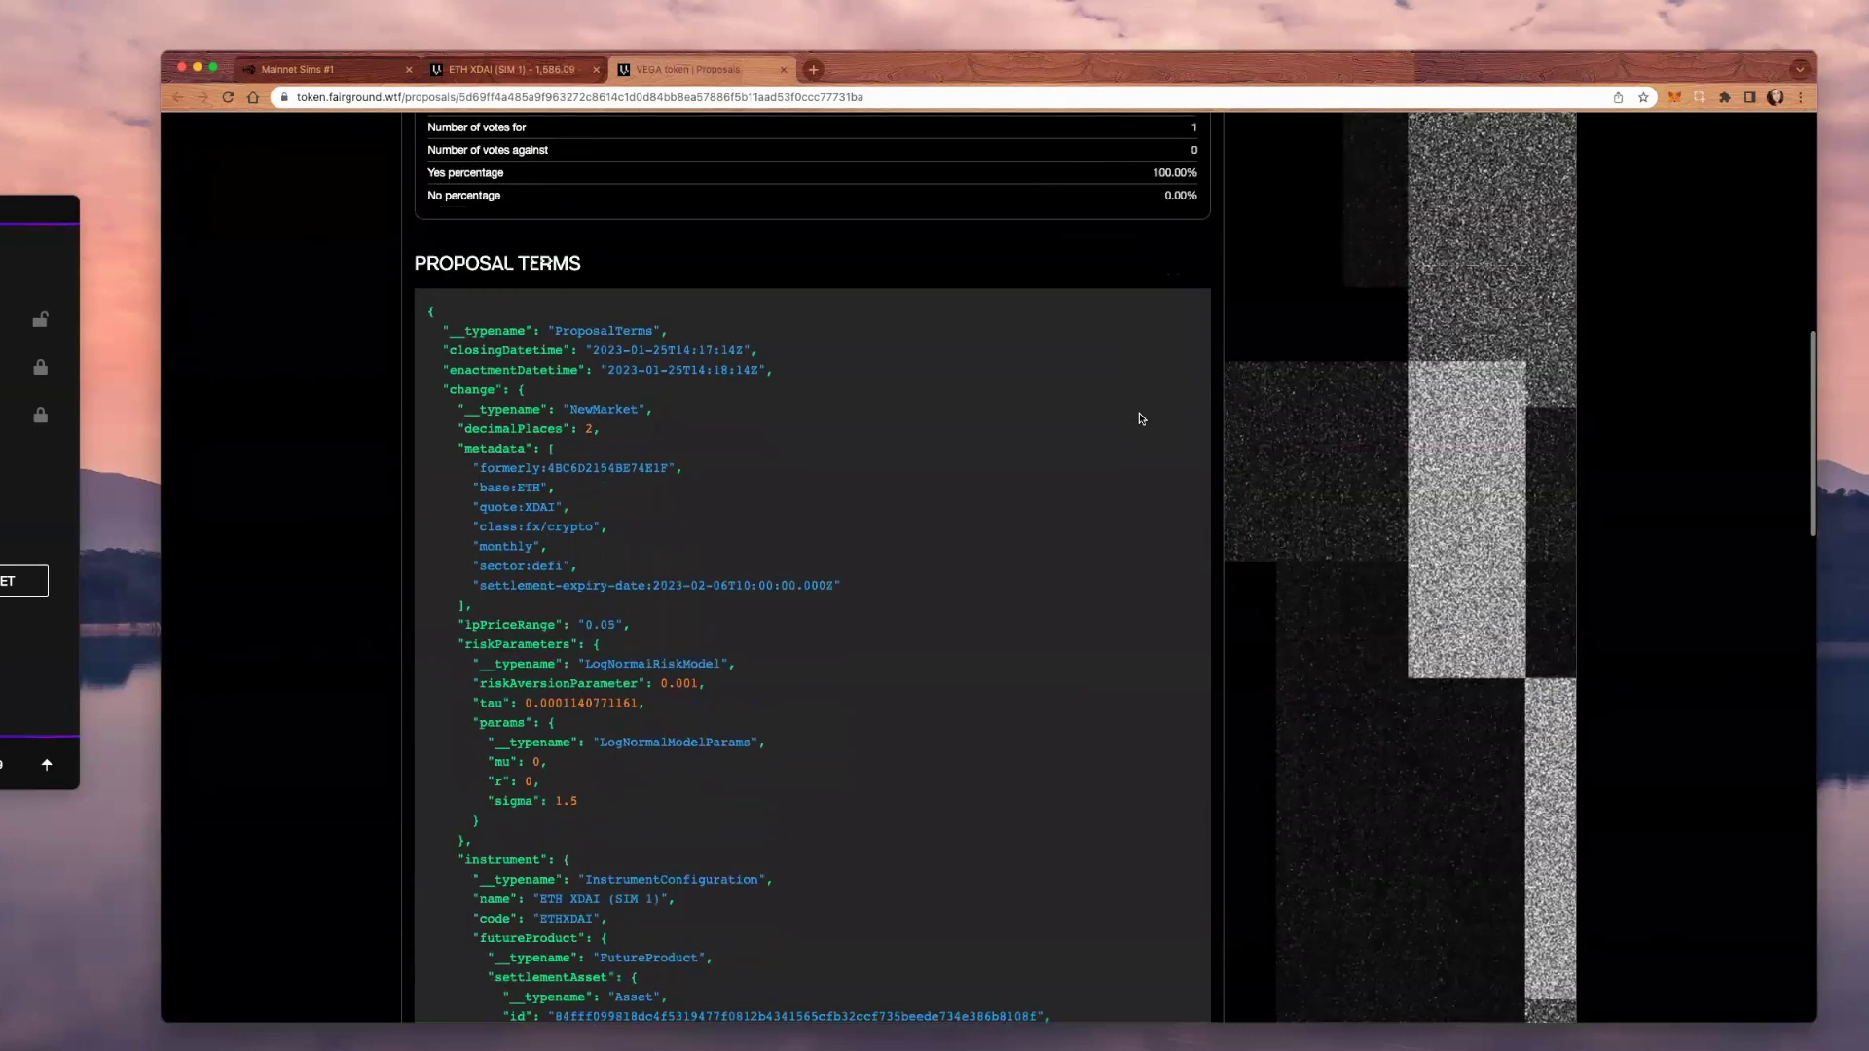
{"action": "scroll", "coordinate": [1140, 419], "scroll_direction": "down", "scroll_amount": 2}
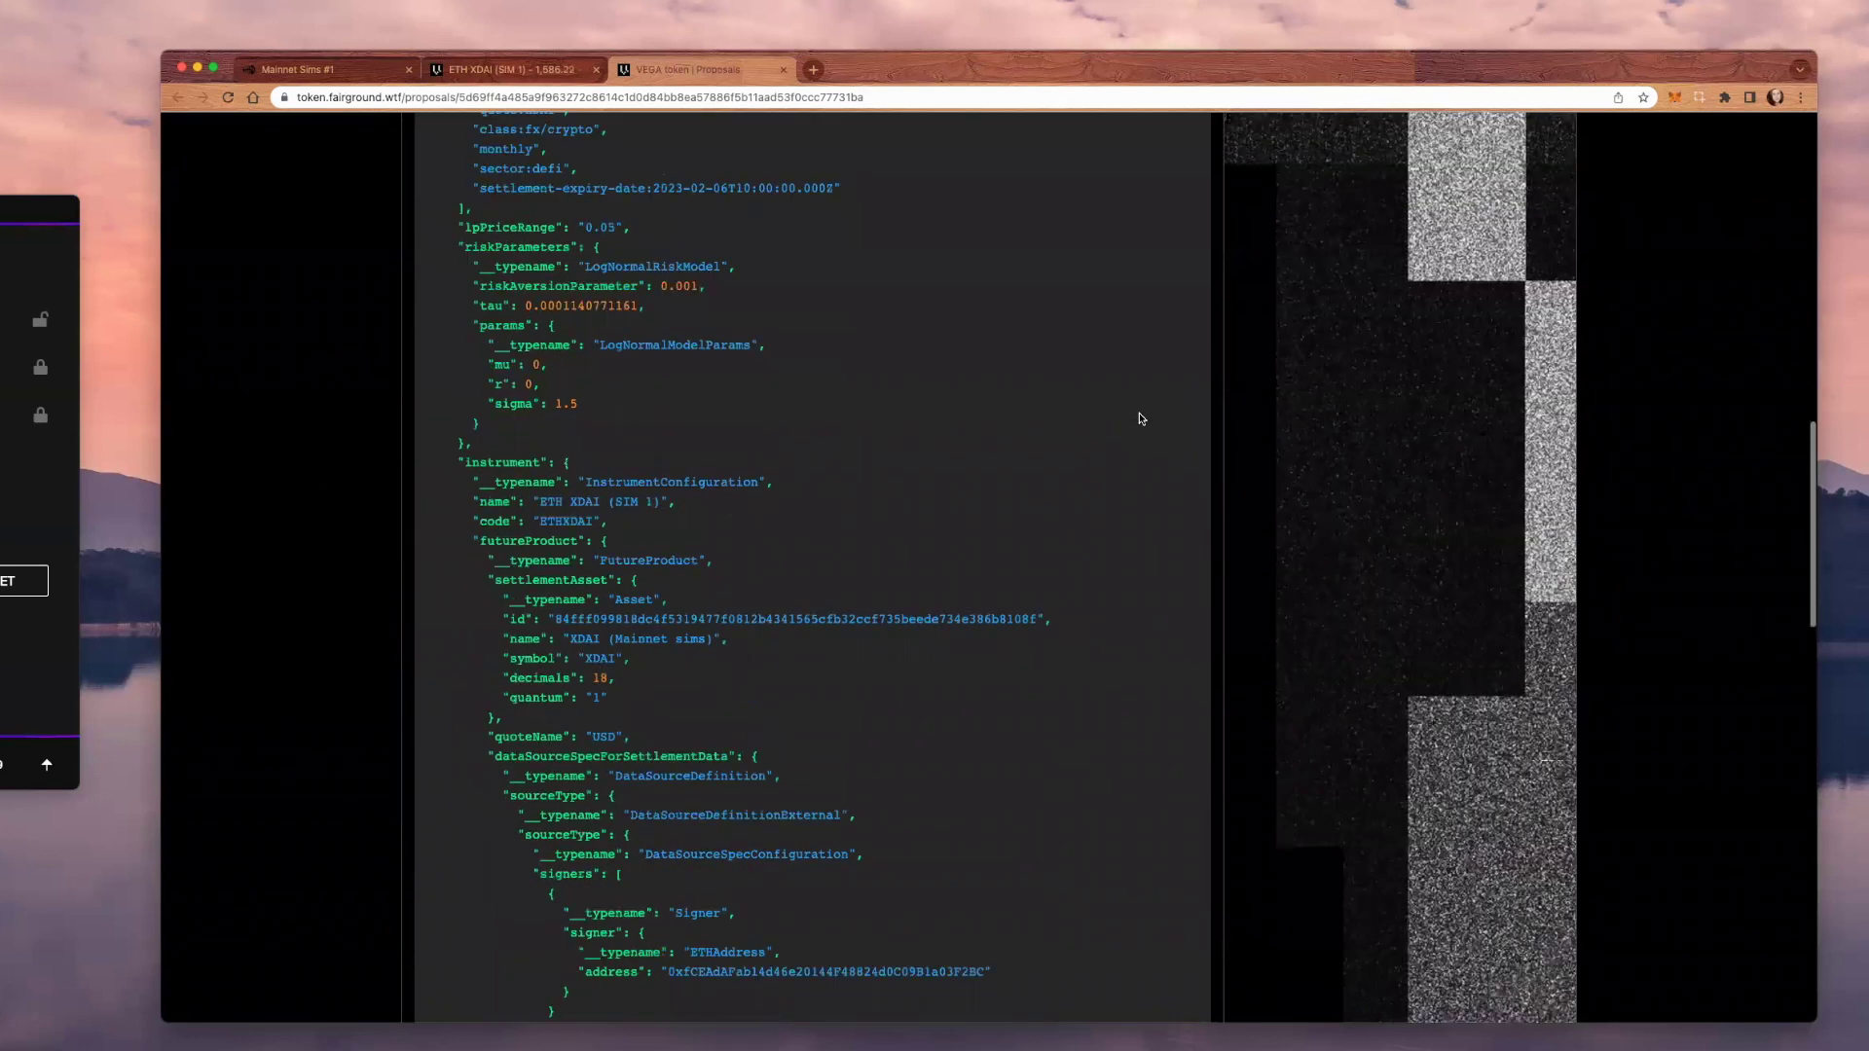
{"action": "scroll", "coordinate": [1139, 420], "scroll_direction": "down", "scroll_amount": 1}
{"action": "scroll", "coordinate": [1140, 420], "scroll_direction": "down", "scroll_amount": 3}
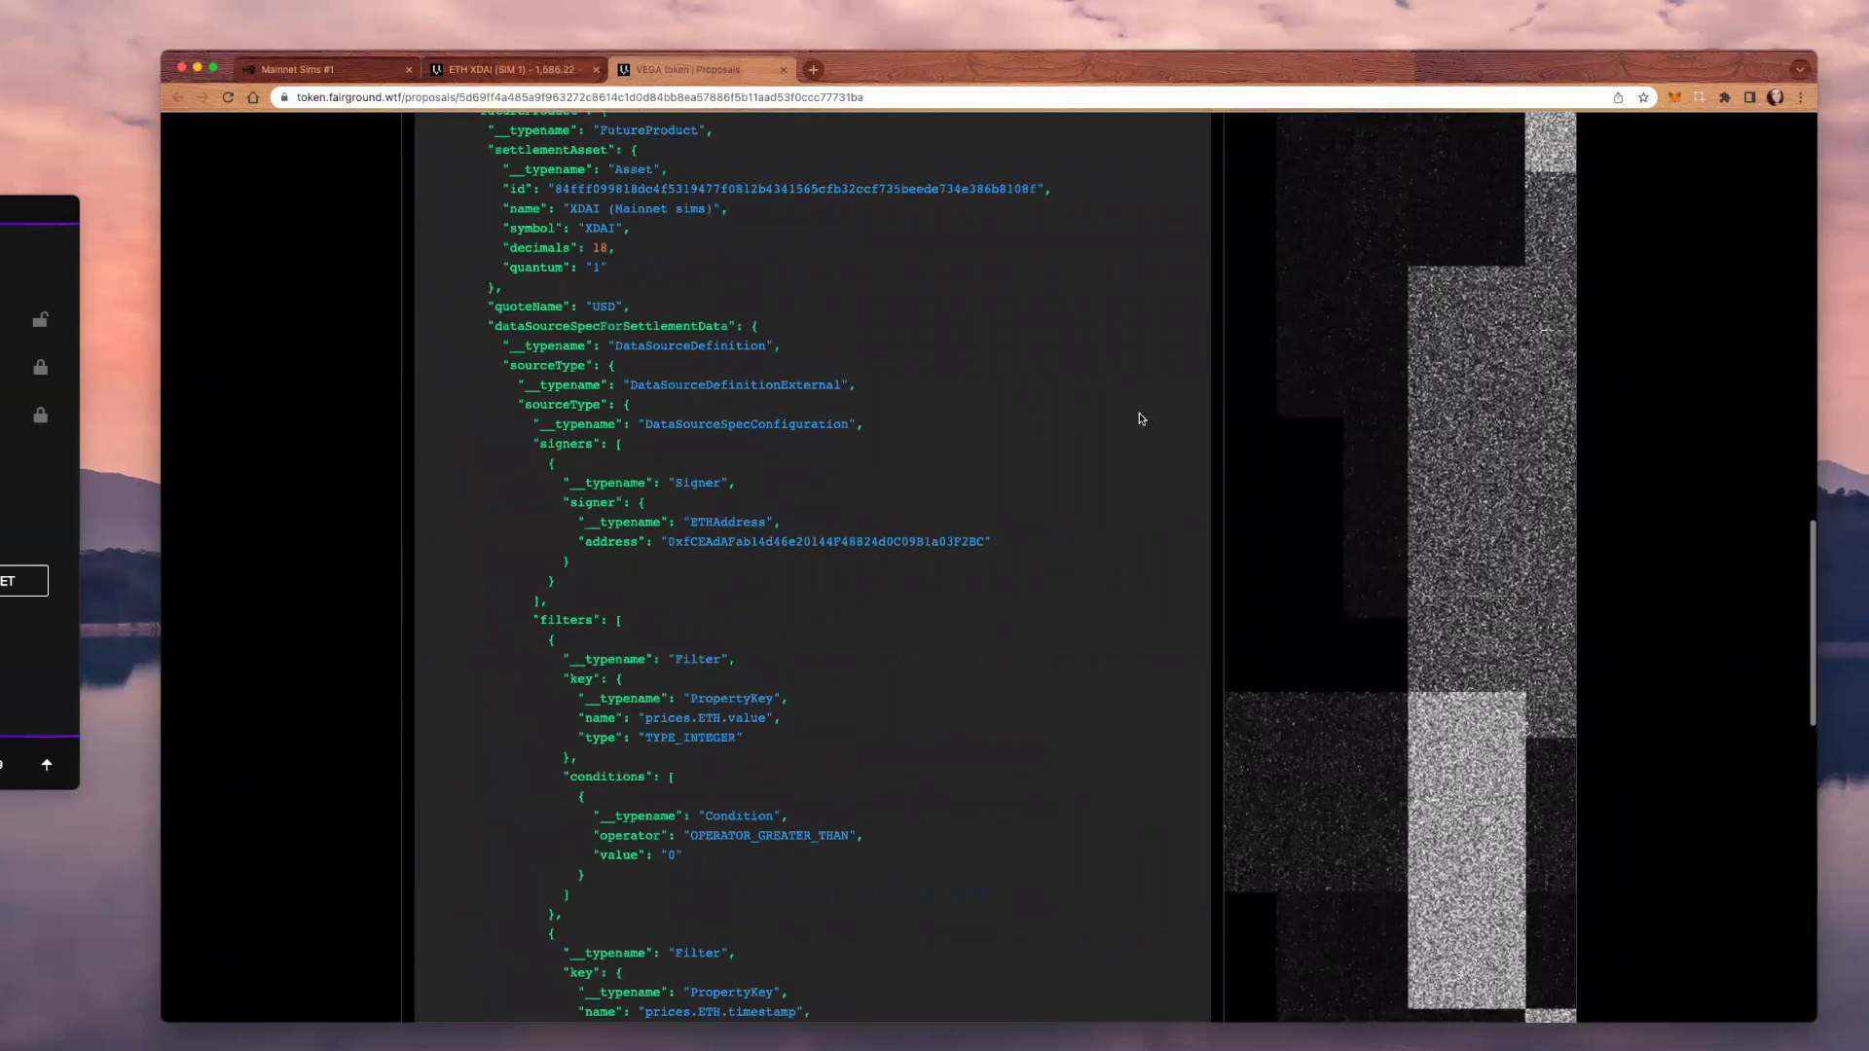
{"action": "scroll", "coordinate": [1139, 419], "scroll_direction": "down", "scroll_amount": 5}
{"action": "scroll", "coordinate": [1139, 419], "scroll_direction": "down", "scroll_amount": 5}
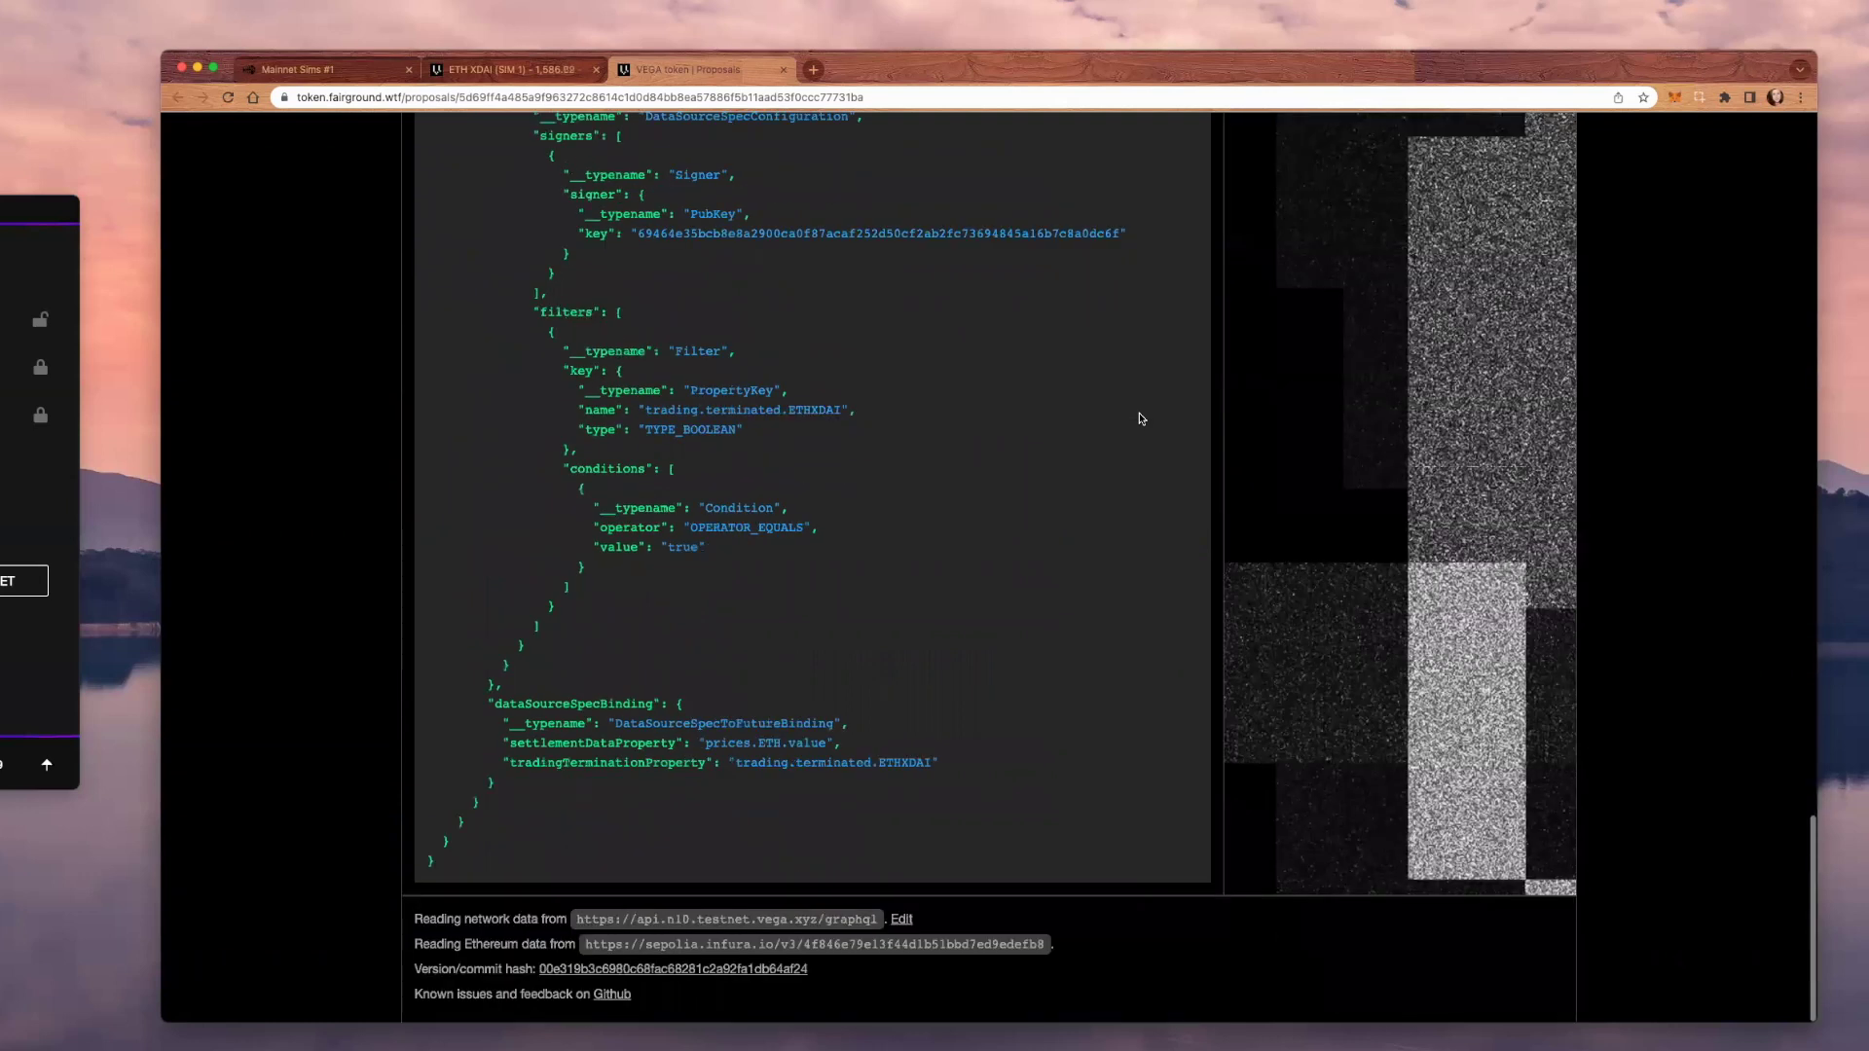
{"action": "scroll", "coordinate": [1141, 418], "scroll_direction": "up", "scroll_amount": 3}
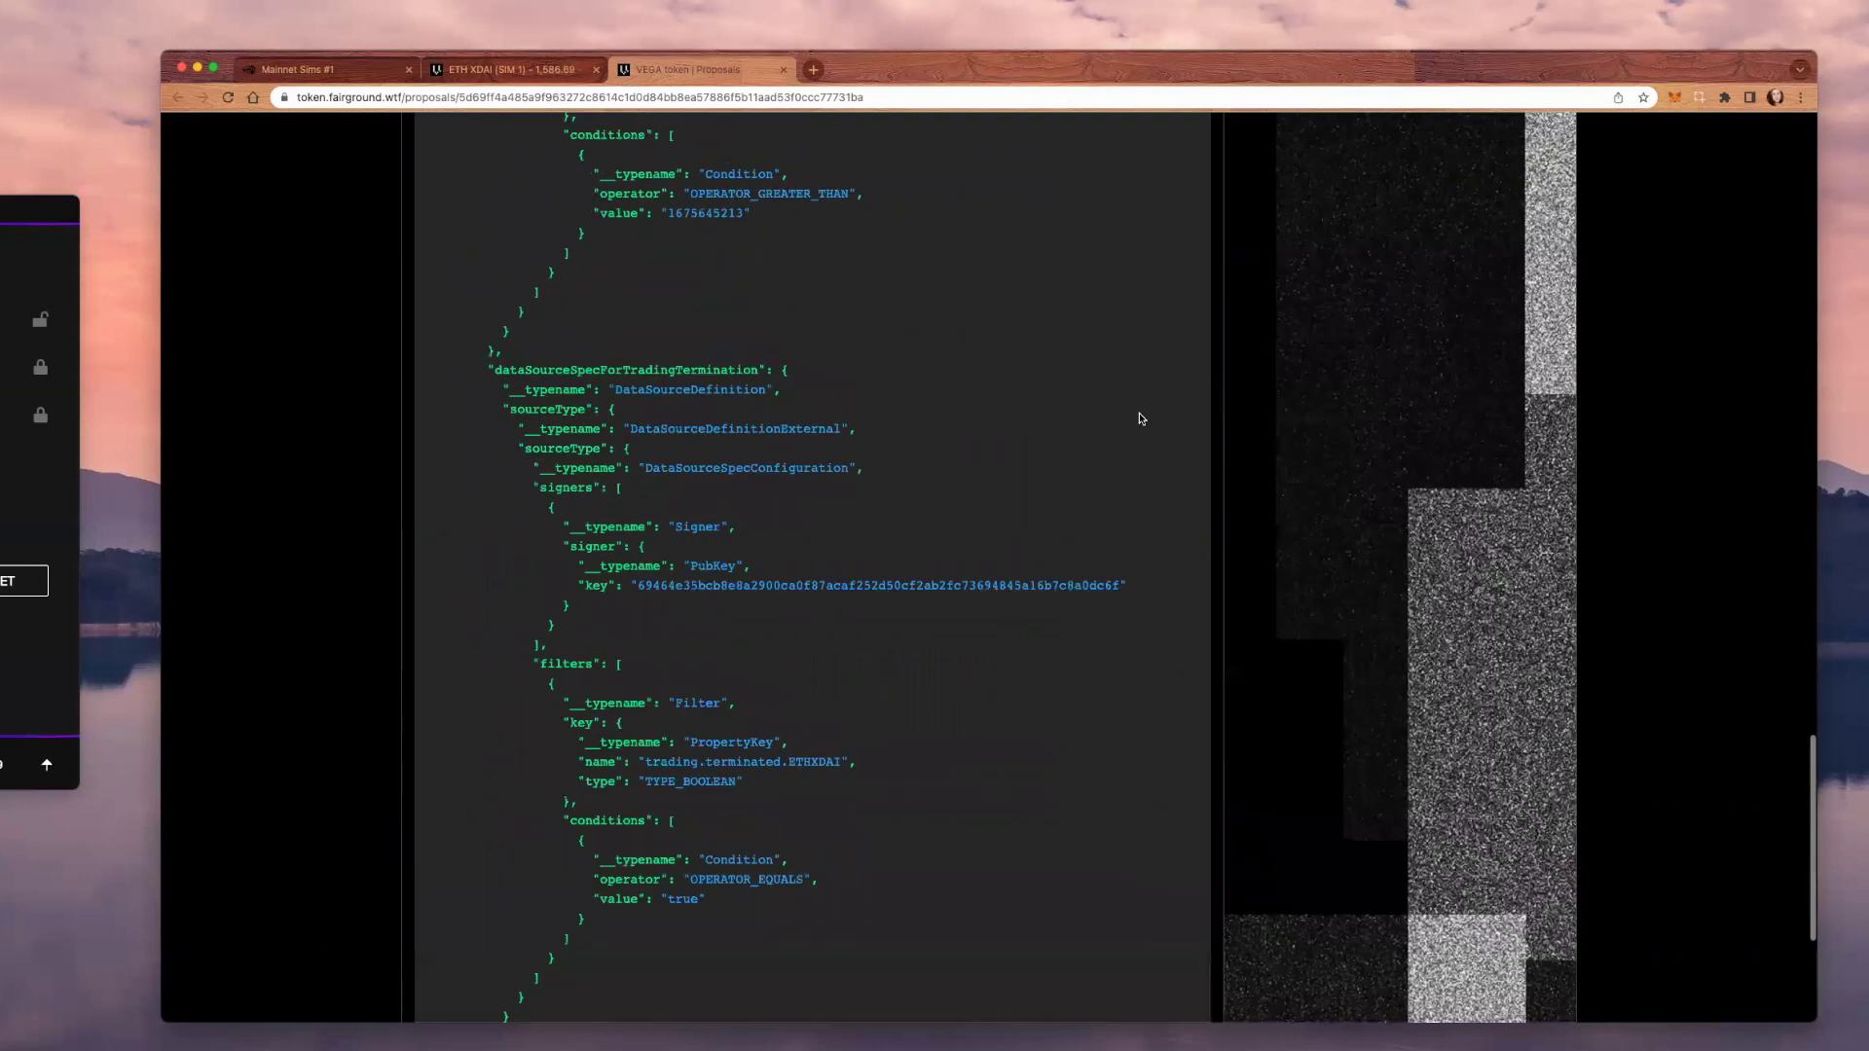
{"action": "scroll", "coordinate": [1140, 419], "scroll_direction": "up", "scroll_amount": 5}
{"action": "scroll", "coordinate": [1140, 418], "scroll_direction": "up", "scroll_amount": 5}
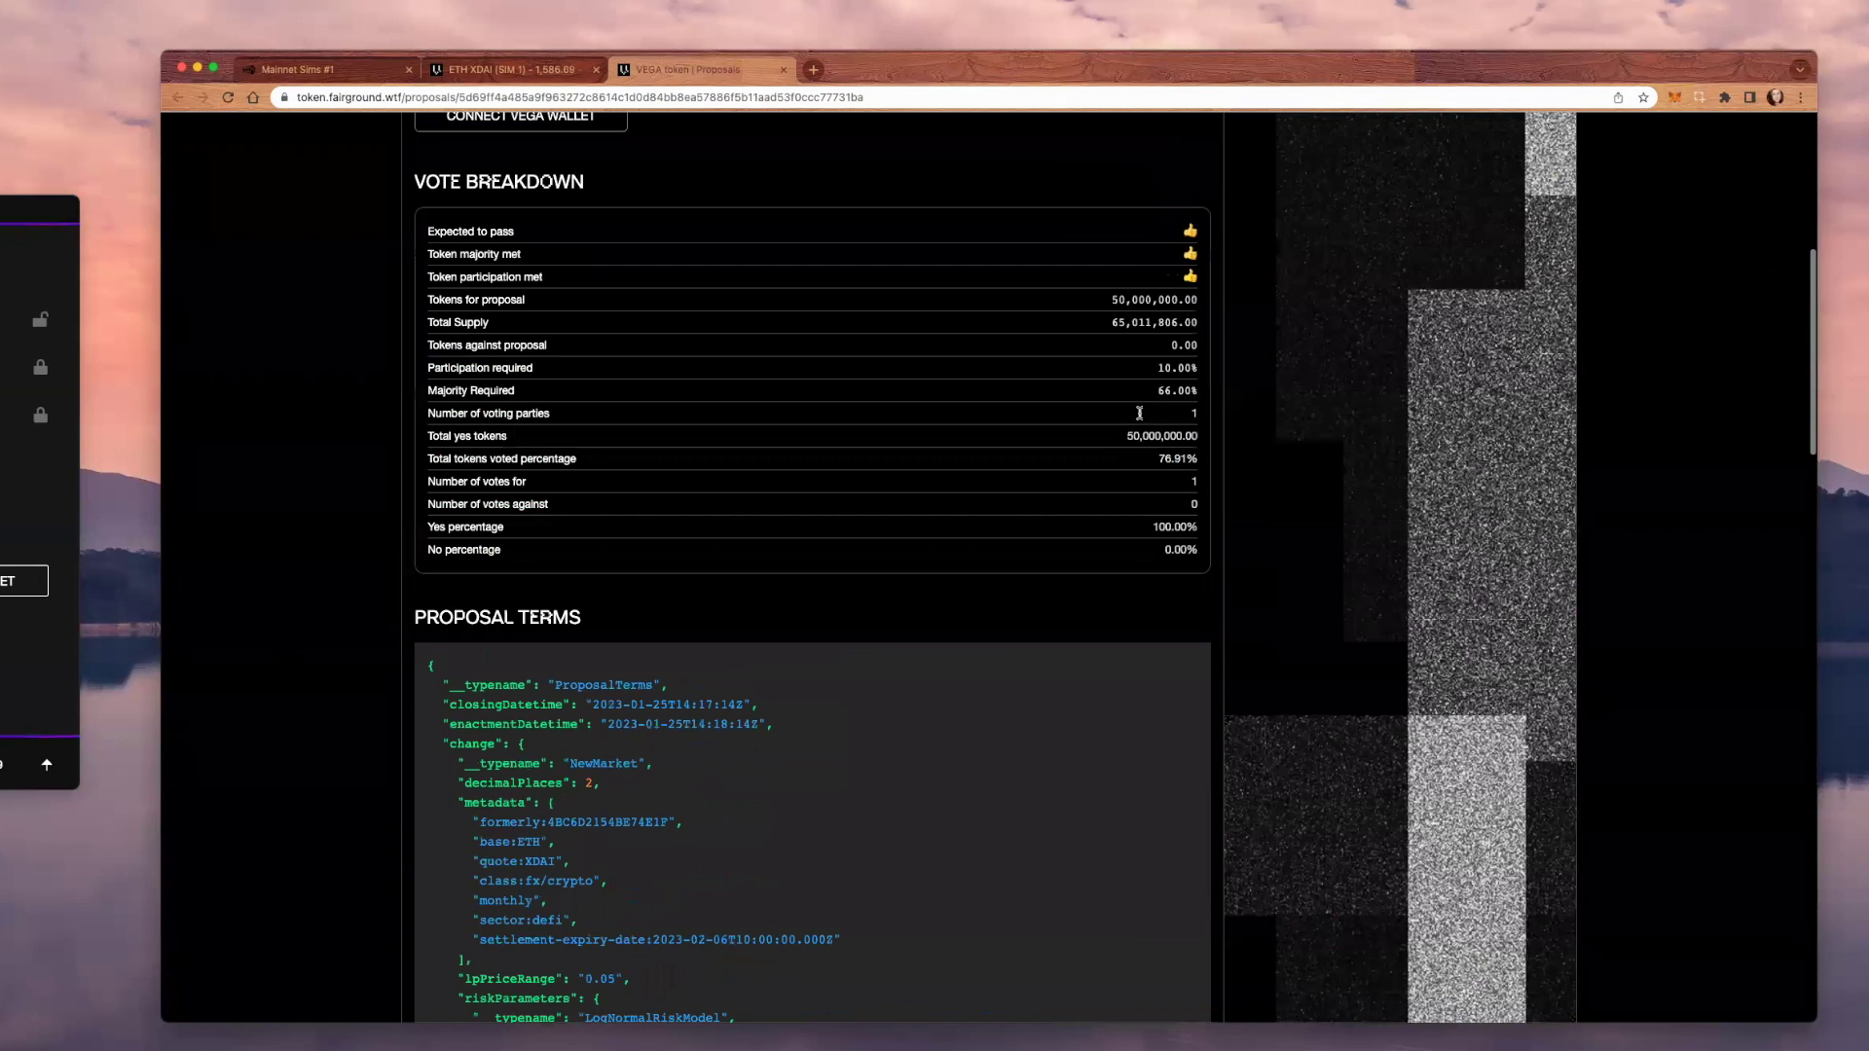
{"action": "scroll", "coordinate": [1139, 413], "scroll_direction": "up", "scroll_amount": 5}
{"action": "scroll", "coordinate": [1140, 413], "scroll_direction": "down", "scroll_amount": 1}
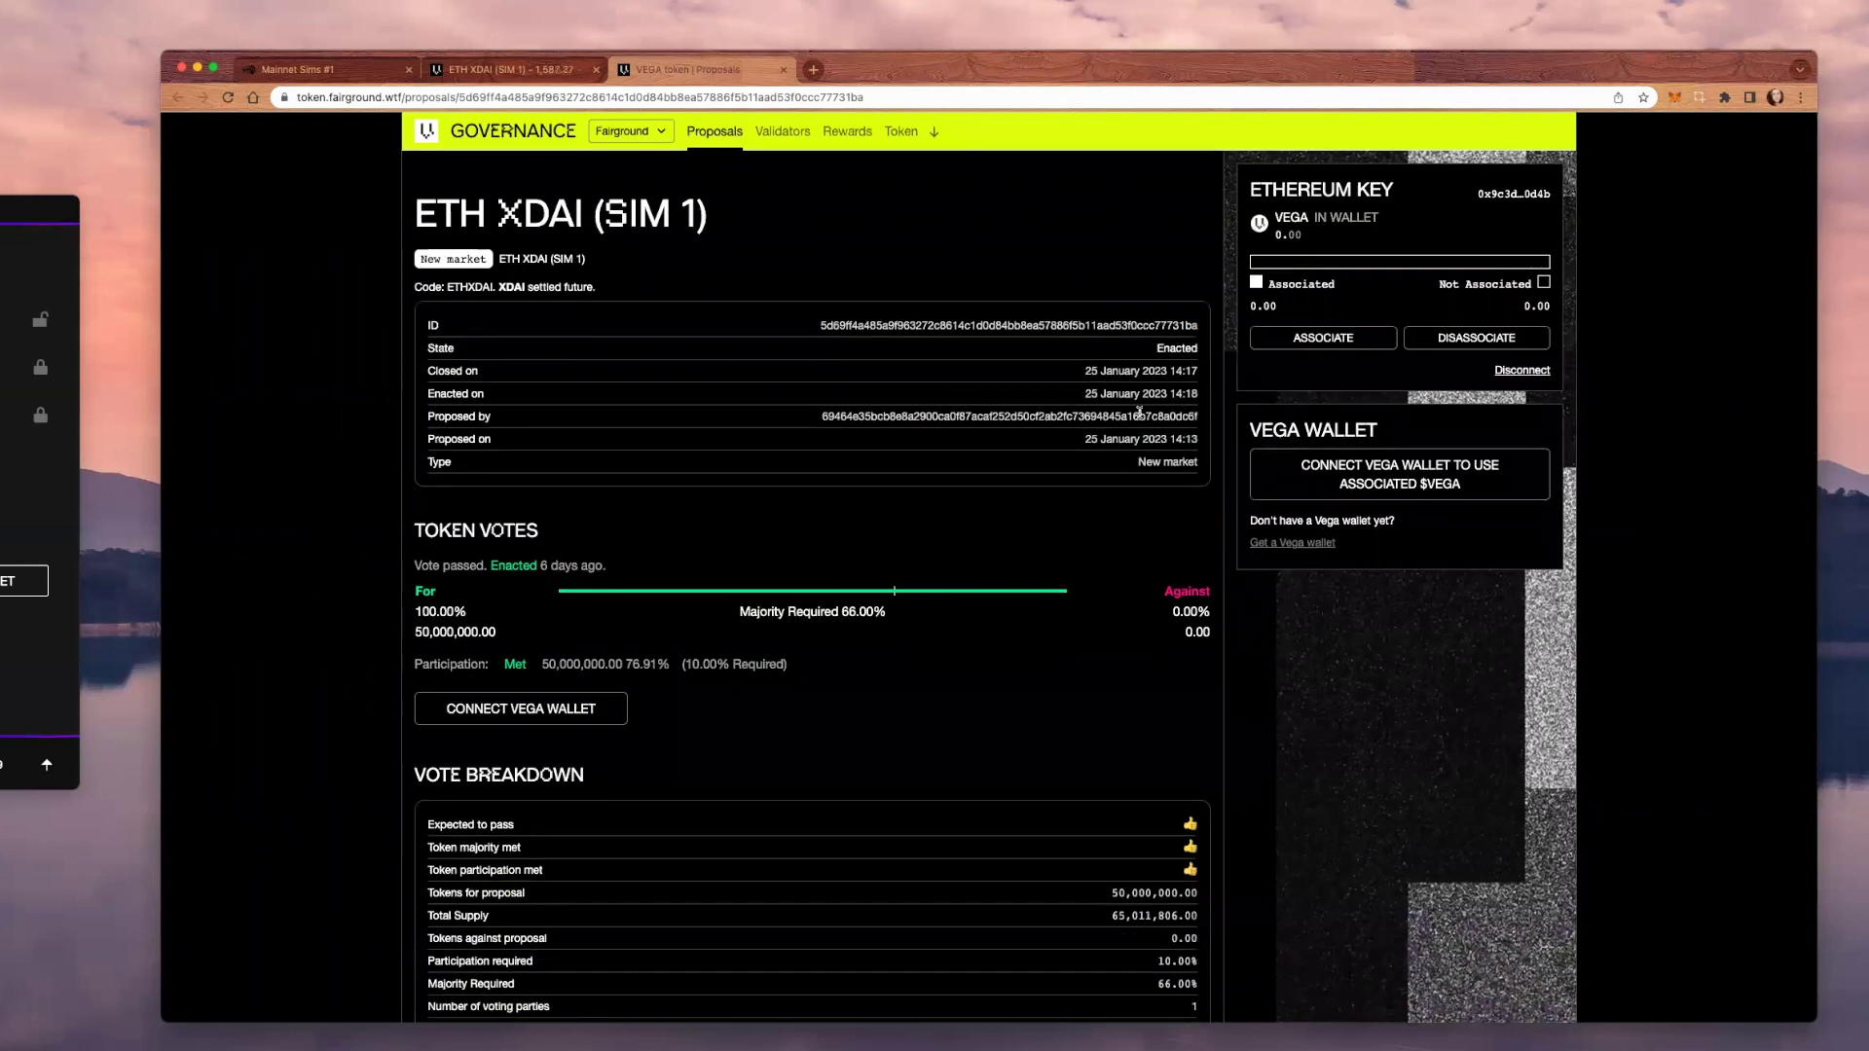